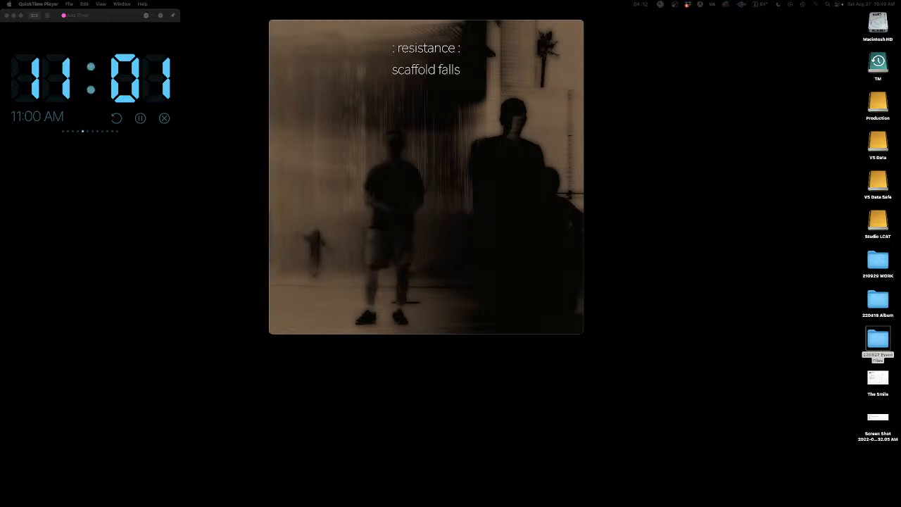
Step: Adjust the volume of the scaffold falls video and rewind its playback to the beginning
mouse_move(345, 267)
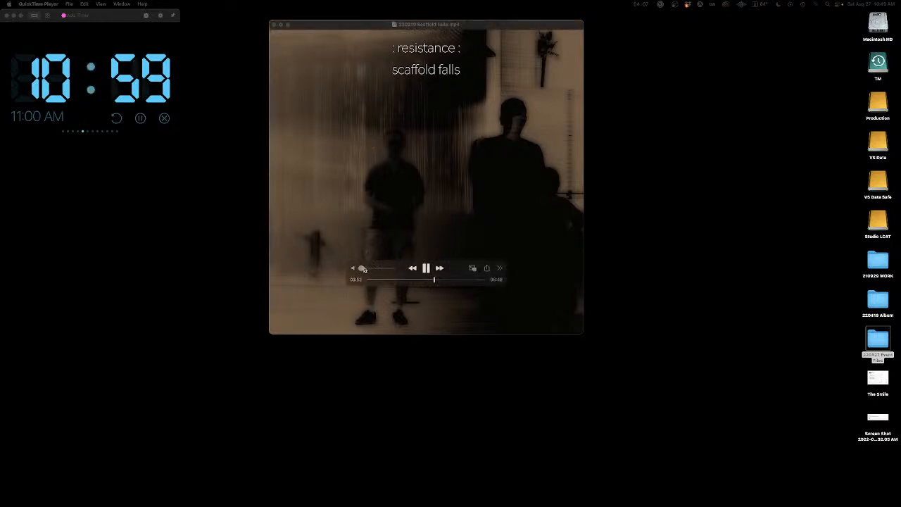
left_click(363, 270)
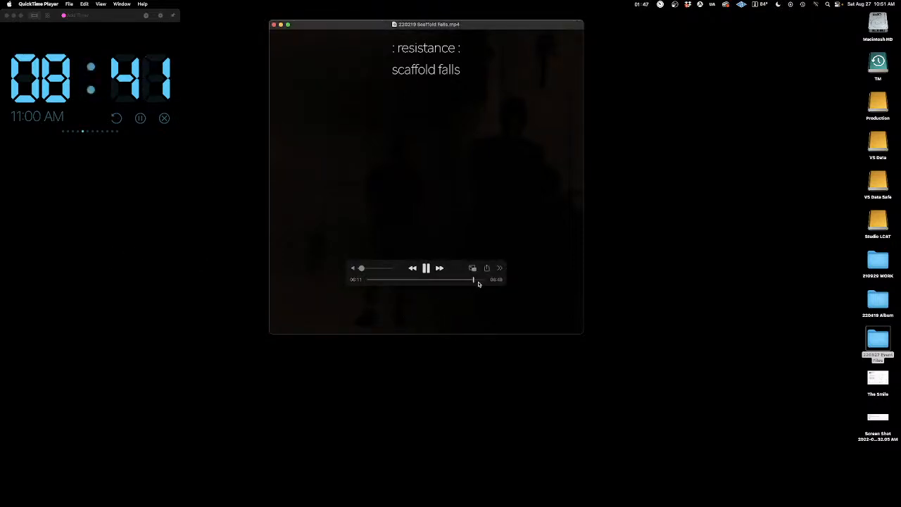
left_click_drag(473, 280, 368, 279)
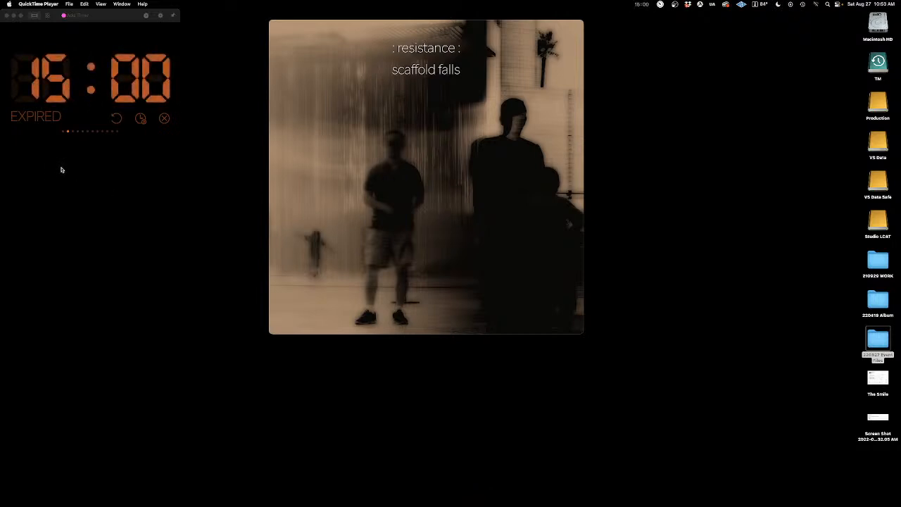
Step: Add two new 10-minute countdown timers alongside the expired 15-minute timer
right_click(66, 131)
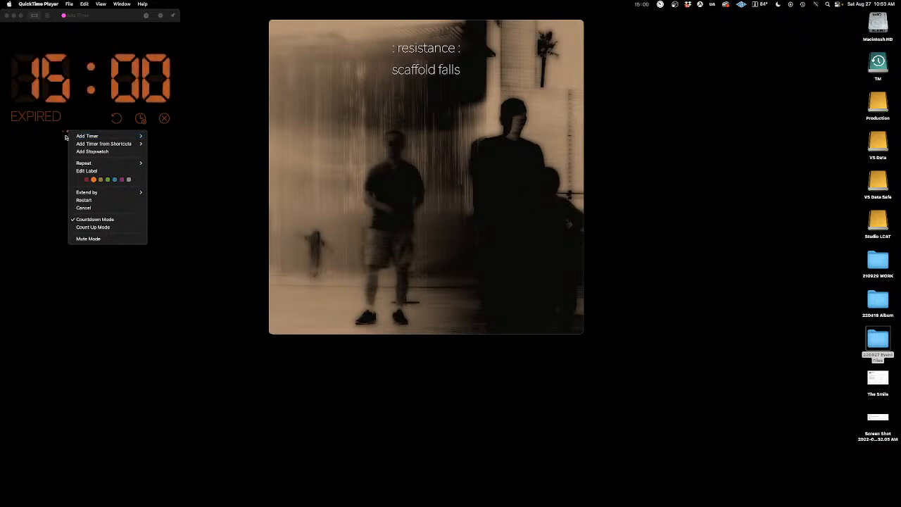
mouse_move(125, 145)
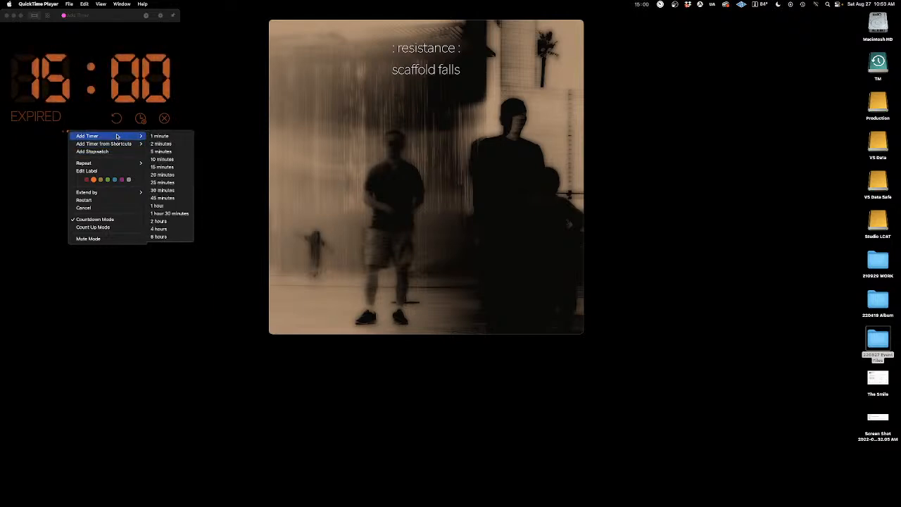
left_click(158, 159)
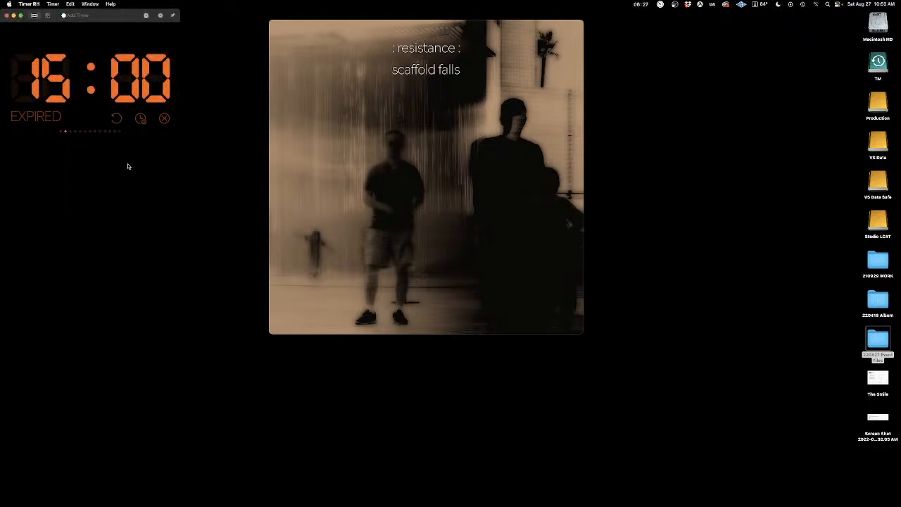
right_click(69, 134)
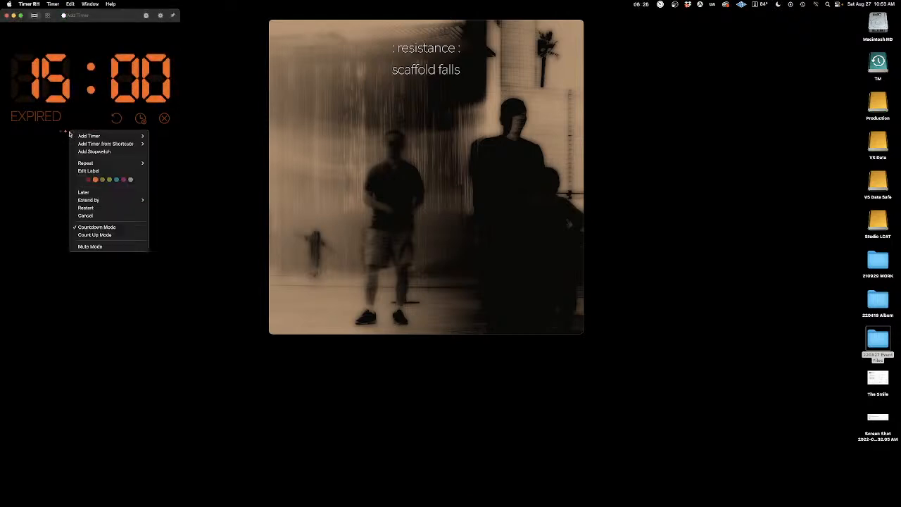
mouse_move(104, 137)
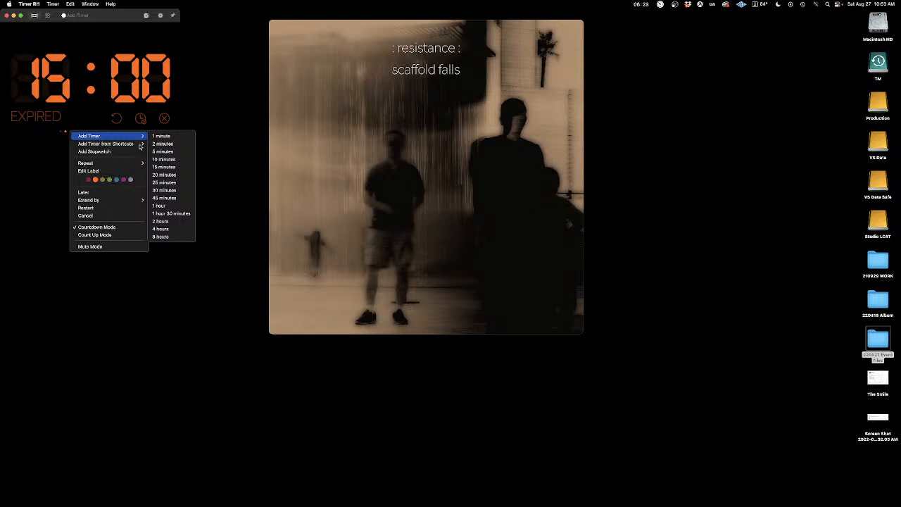
left_click(169, 162)
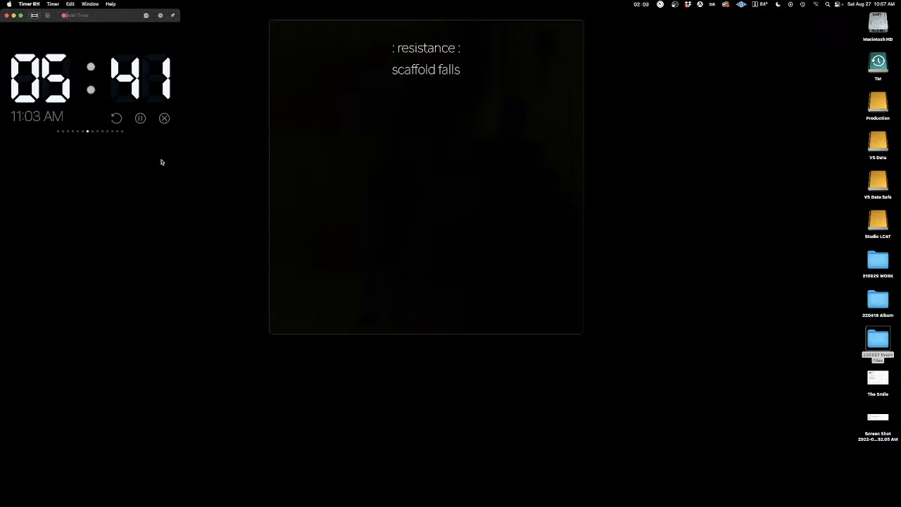
Step: Rewind the nearly finished scaffold falls video so that it plays again from the start
mouse_move(288, 277)
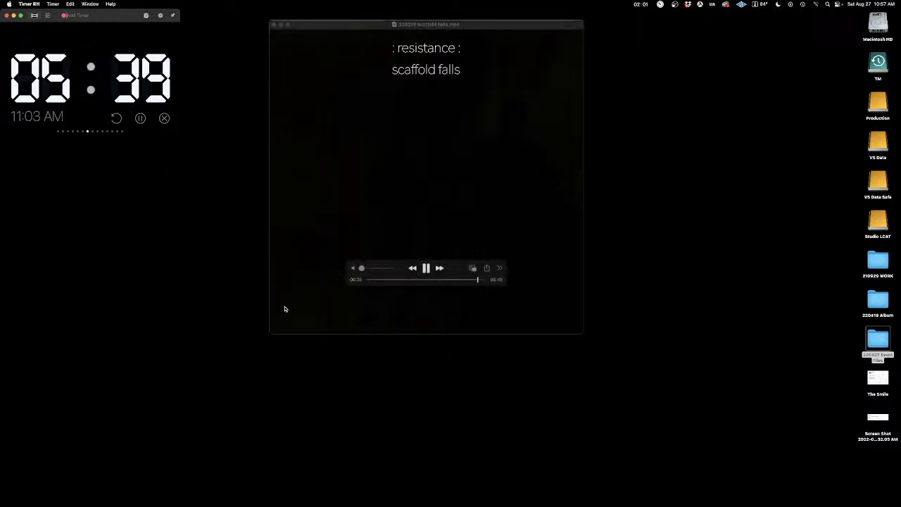
left_click_drag(476, 280, 350, 286)
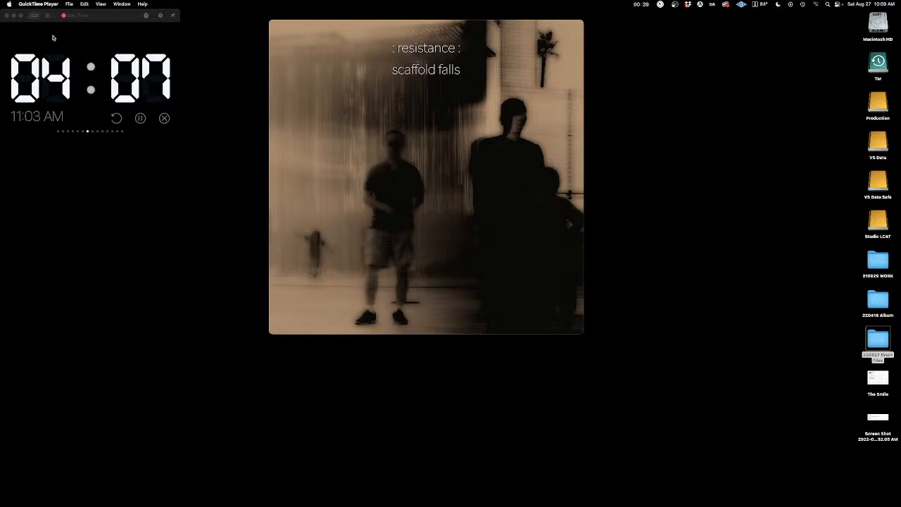
Step: Quit the RH Timer app
left_click(17, 24)
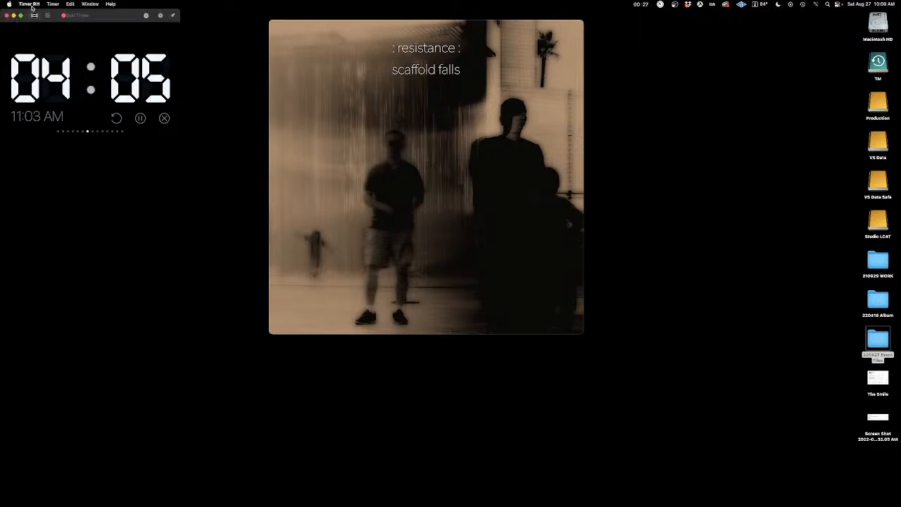
left_click(29, 4)
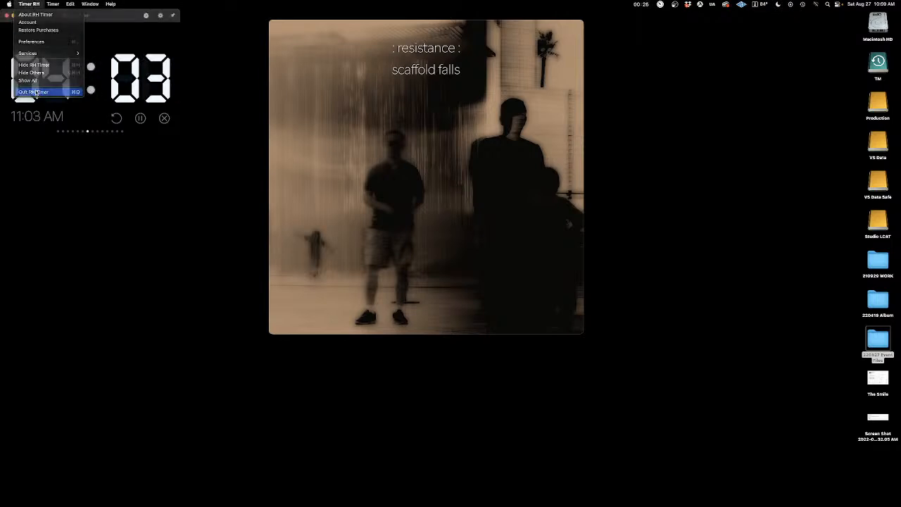
left_click(38, 92)
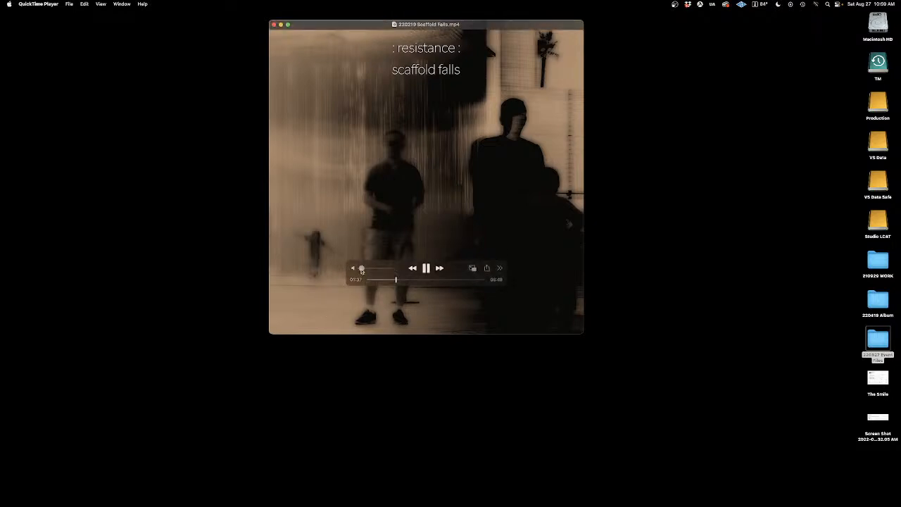
Step: Turn the scaffold falls video's volume down and dismiss the video player
left_click_drag(361, 271, 360, 271)
left_click(40, 6)
left_click(42, 67)
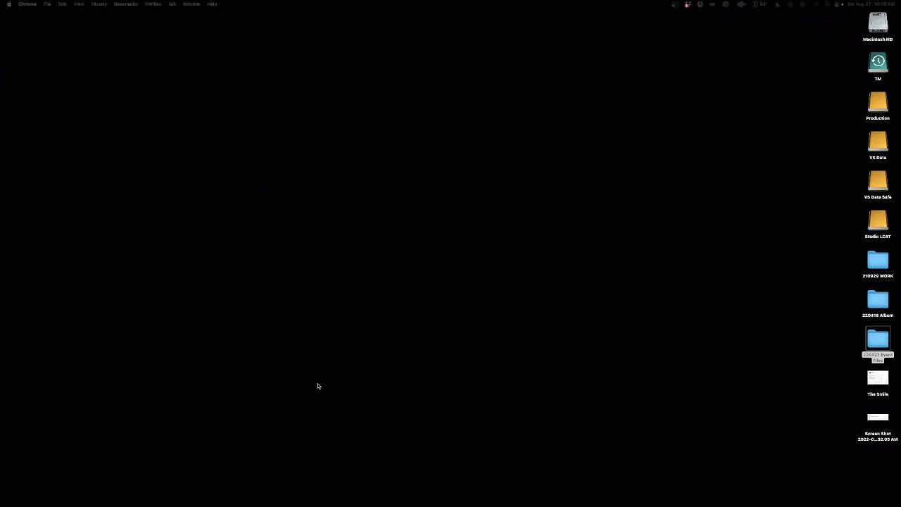
Step: Switch to SpectraLayers Pro and listen to the stereo beat file, stopping playback when done
mouse_move(267, 504)
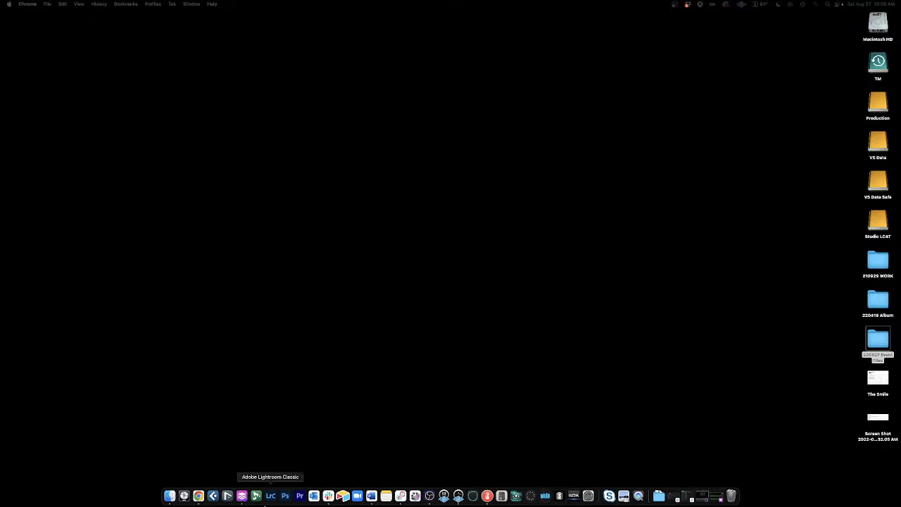
left_click(241, 496)
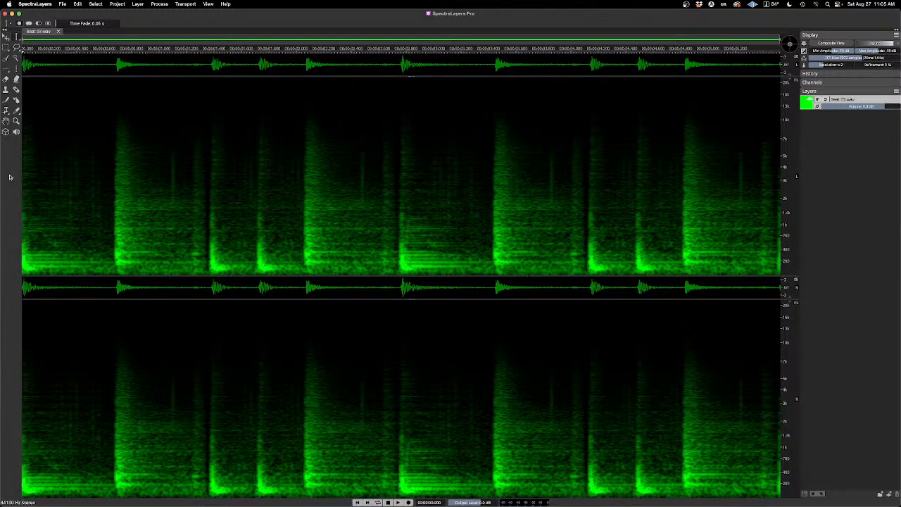
key("space")
key("space")
key("space")
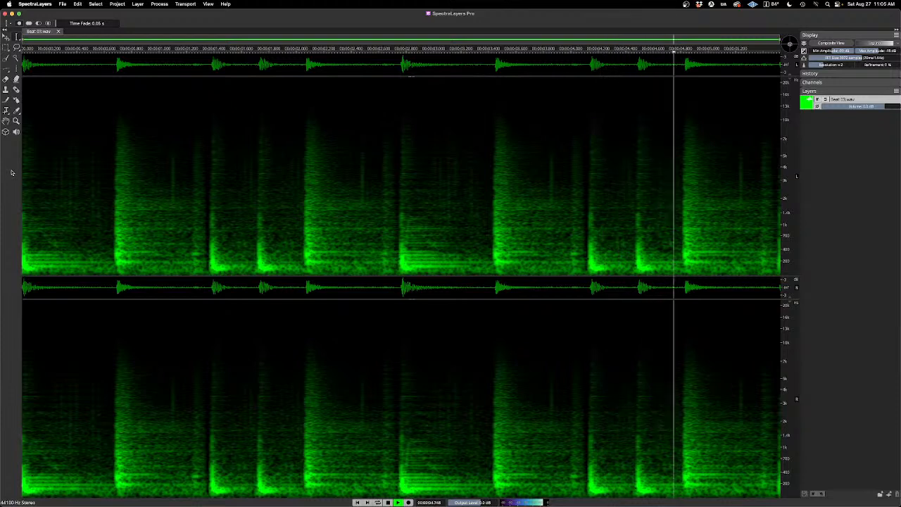
key("space")
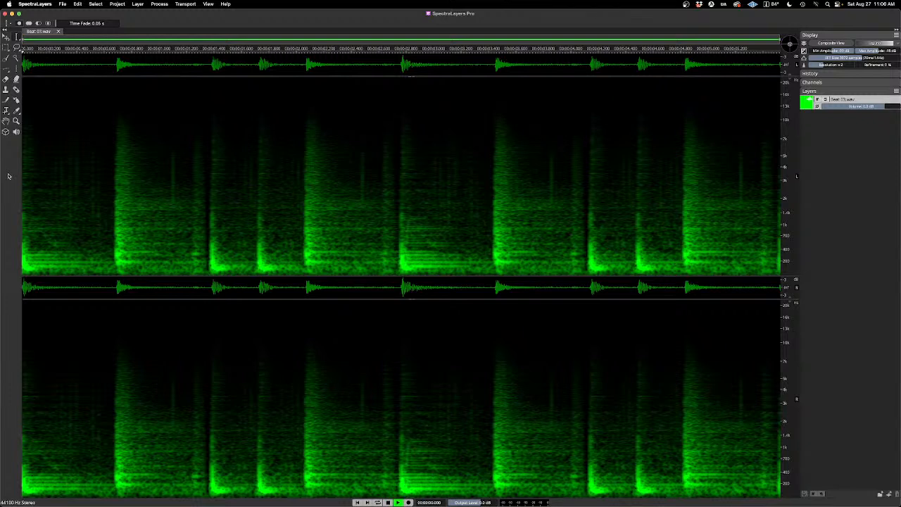
key("space")
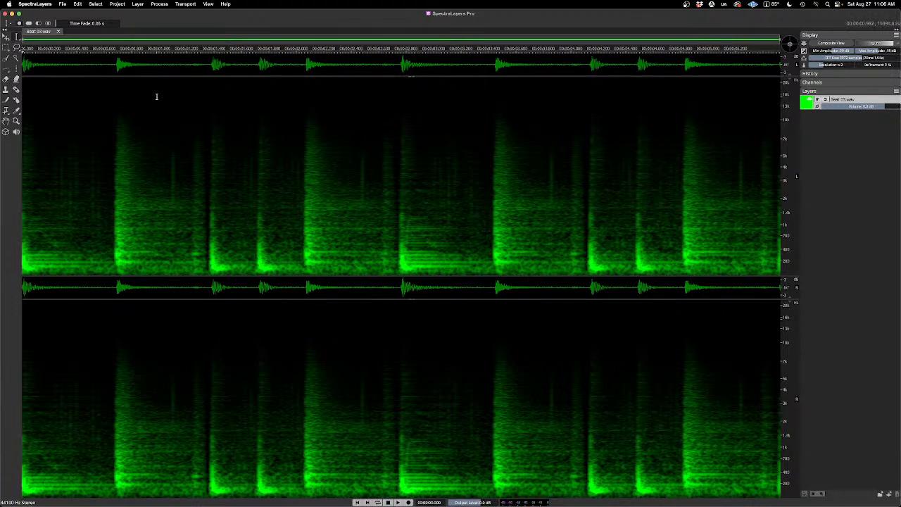
Step: Start Unmix Levels on the beat layer with a 0.0 dB threshold and preview its Low Level output
left_click(138, 4)
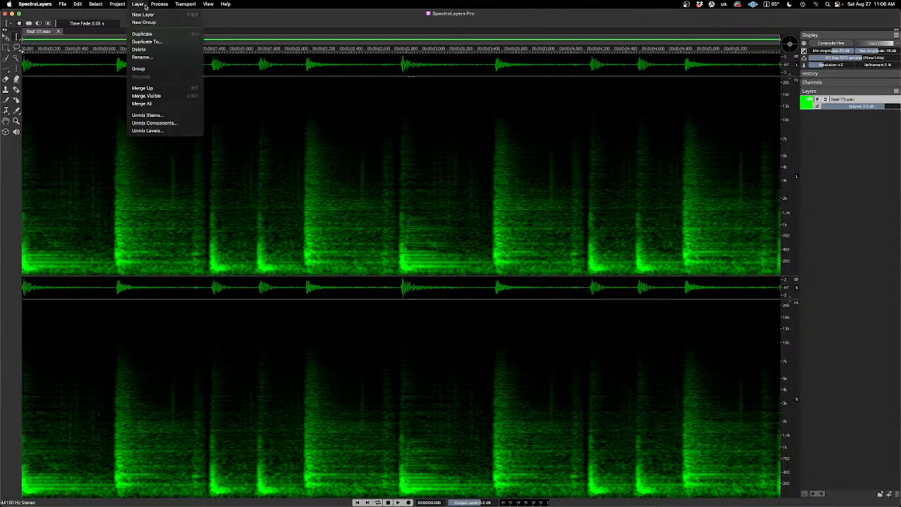
left_click(173, 132)
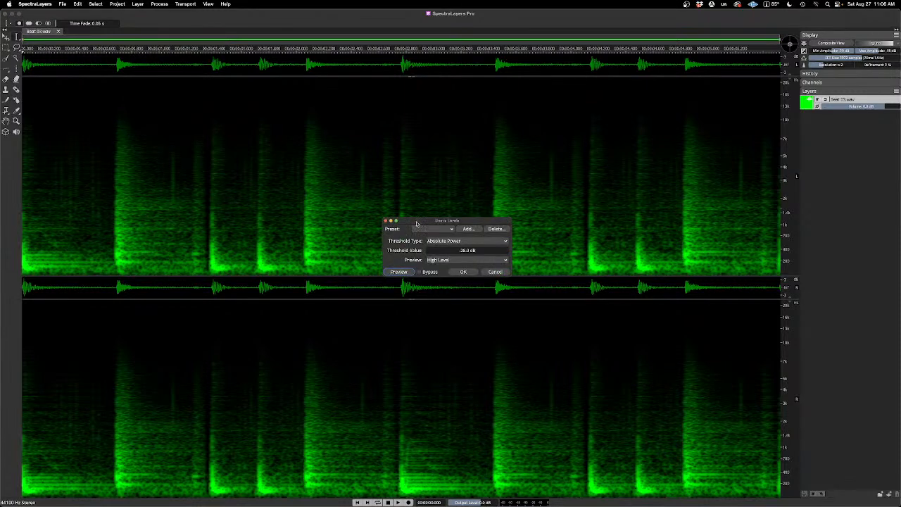
left_click_drag(417, 224, 388, 134)
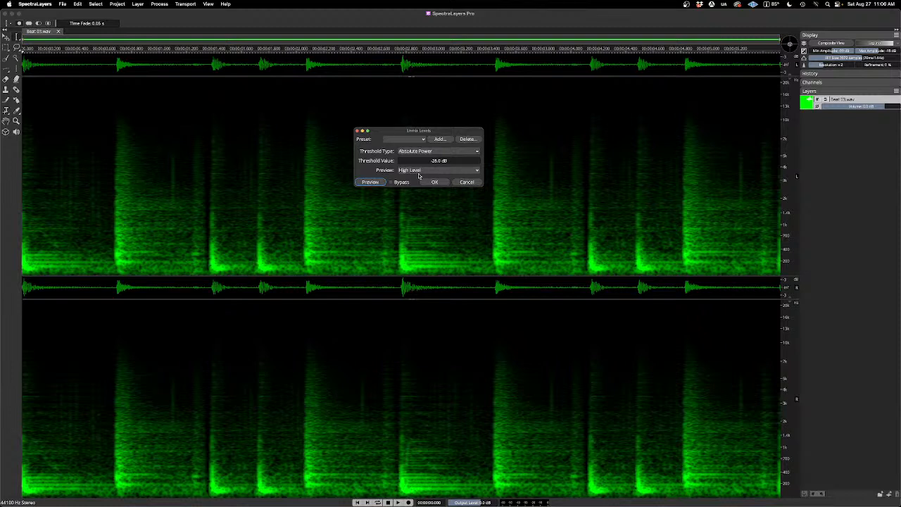
scroll(418, 171, "down", 1)
left_click_drag(409, 161, 491, 160)
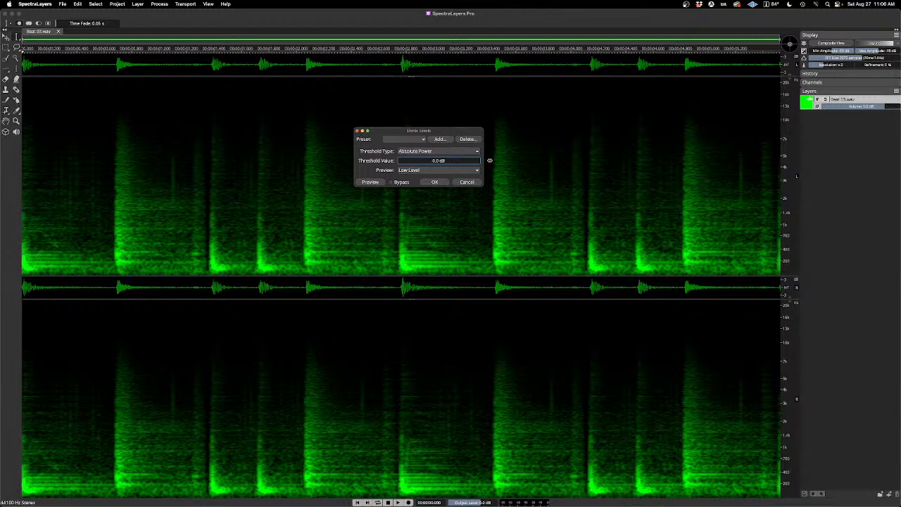
left_click(381, 183)
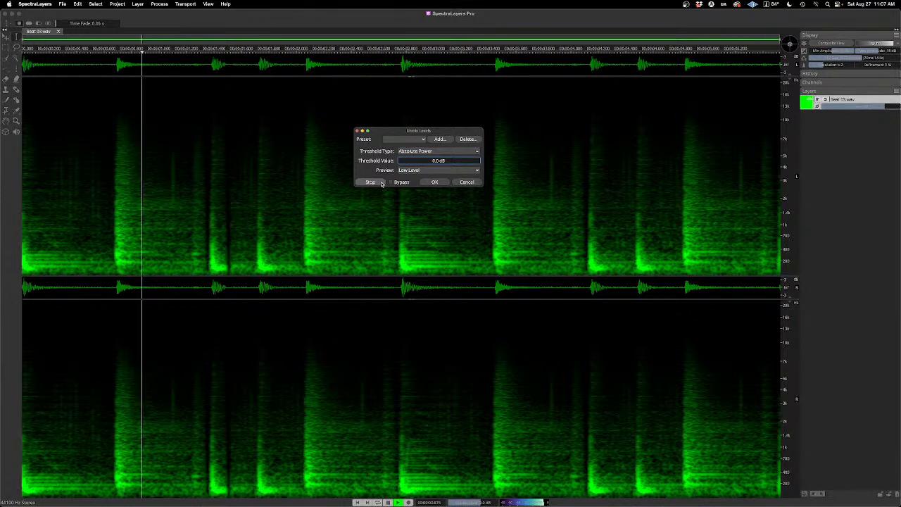
left_click(371, 182)
Step: Change the Unmix Levels preview to High Level and audition it at the 0.0 dB threshold
left_click(422, 171)
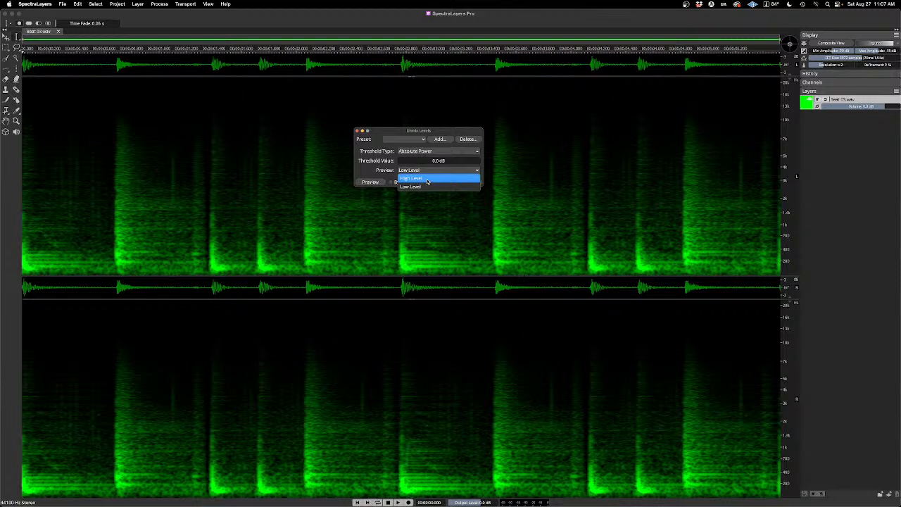
left_click(427, 179)
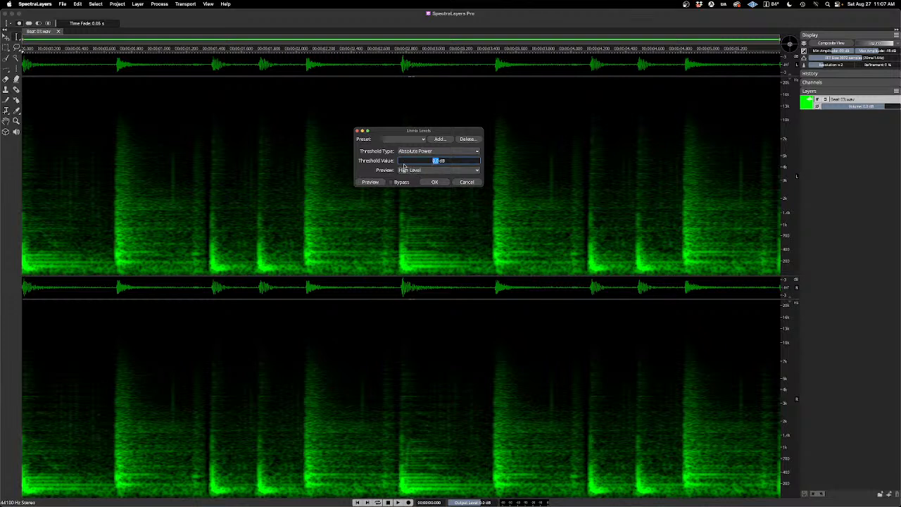
left_click(371, 182)
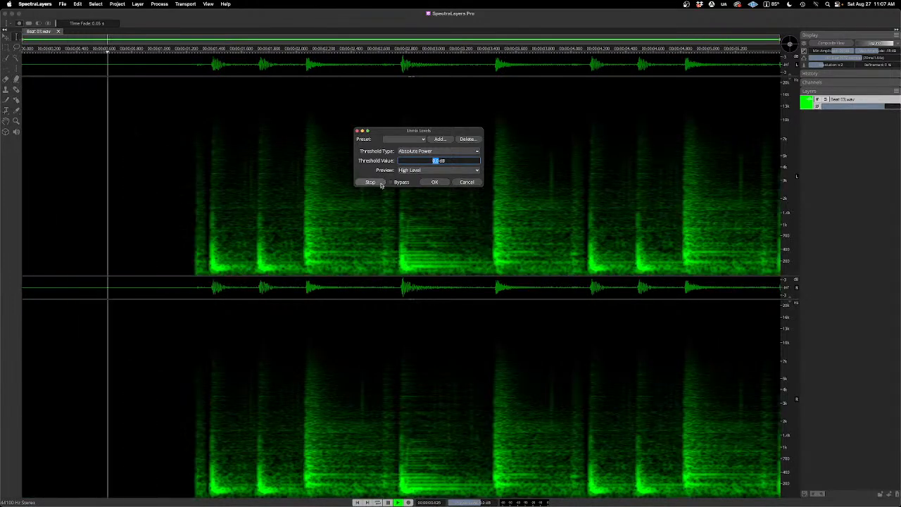
left_click(376, 183)
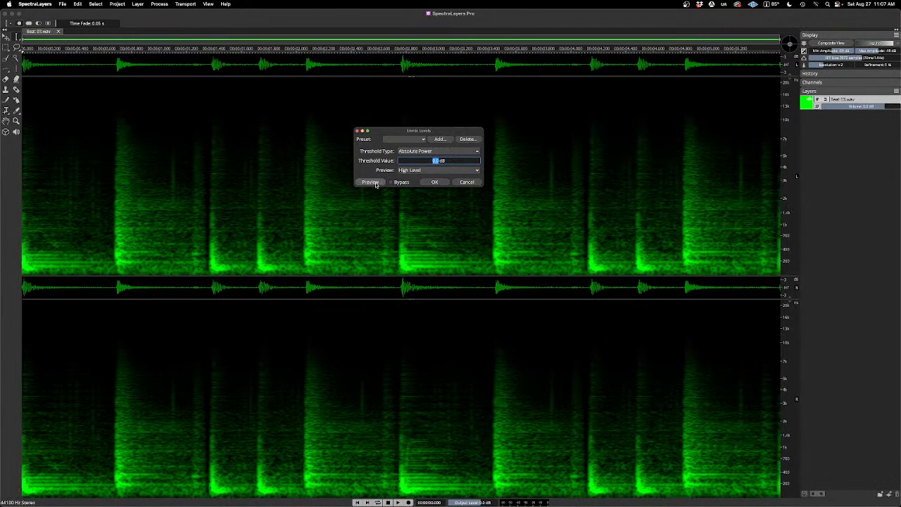
Step: Set the Unmix Levels threshold to -12.0 dB and audition the High Level output several times
left_click_drag(462, 160, 520, 160)
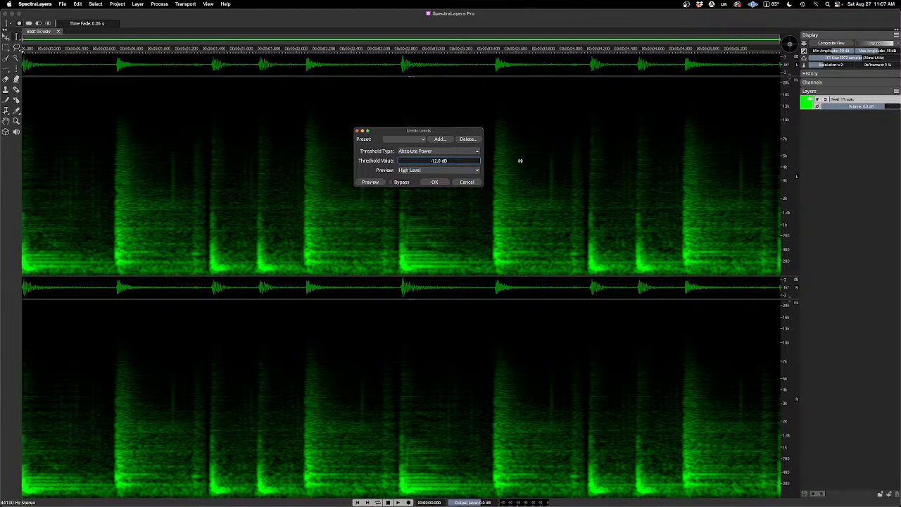
left_click(379, 183)
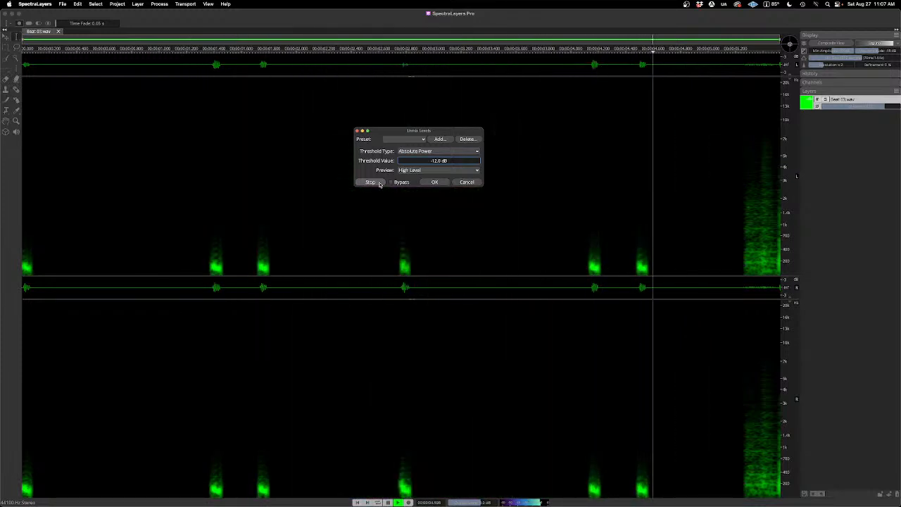
left_click(378, 182)
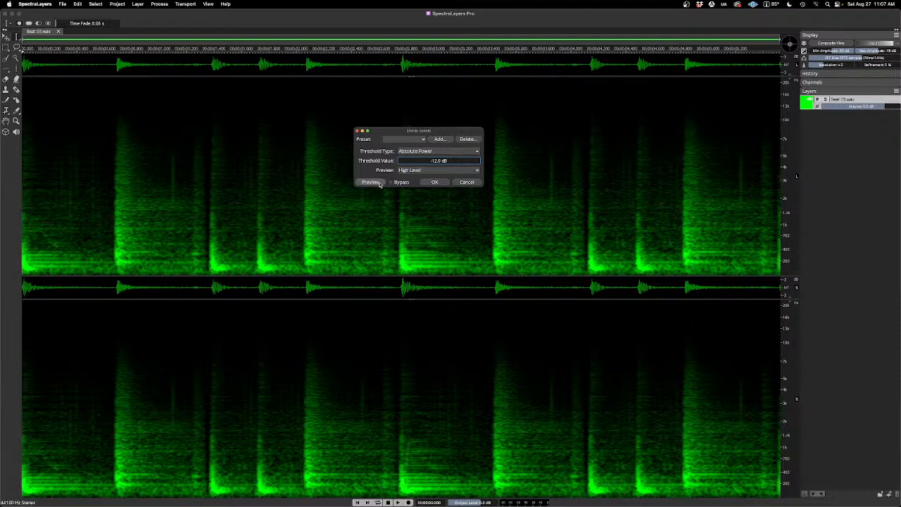
left_click(371, 182)
left_click(380, 183)
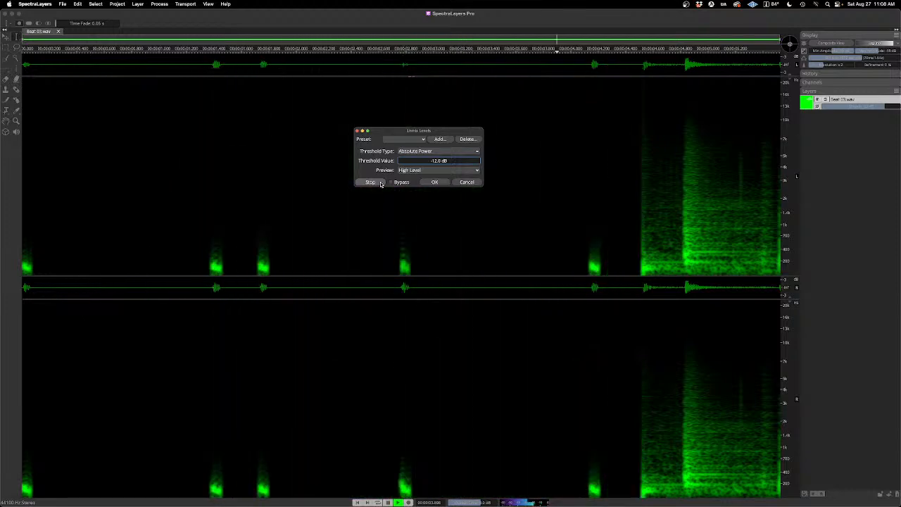
left_click(380, 183)
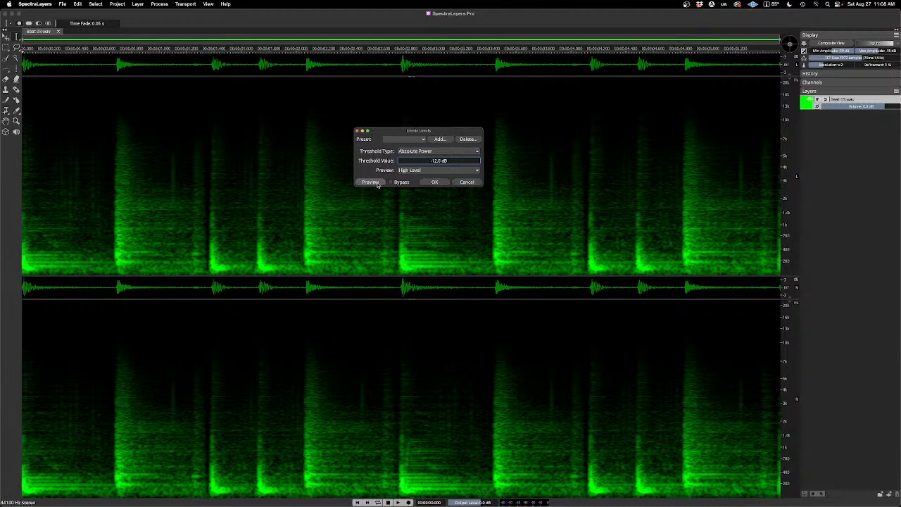
left_click(378, 183)
left_click(377, 183)
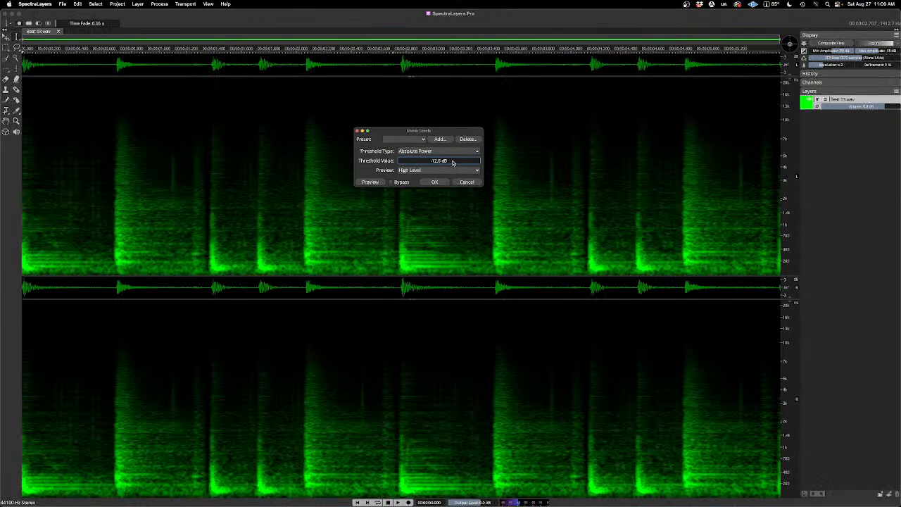
Step: Lower the Unmix Levels threshold to -21.0 dB while auditioning the High Level output
left_click_drag(457, 162, 505, 164)
left_click(366, 180)
left_click_drag(453, 160, 449, 161)
Step: Audition the High Level output at -21.0 dB, lower the Unmix Levels threshold to -26.0 dB, and audition it repeatedly
left_click(371, 182)
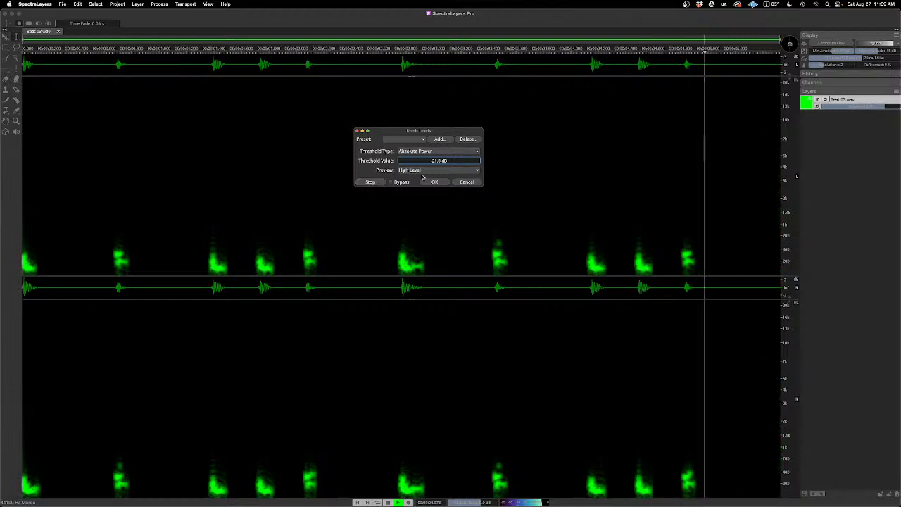
left_click(371, 182)
left_click_drag(457, 161, 451, 161)
left_click(375, 183)
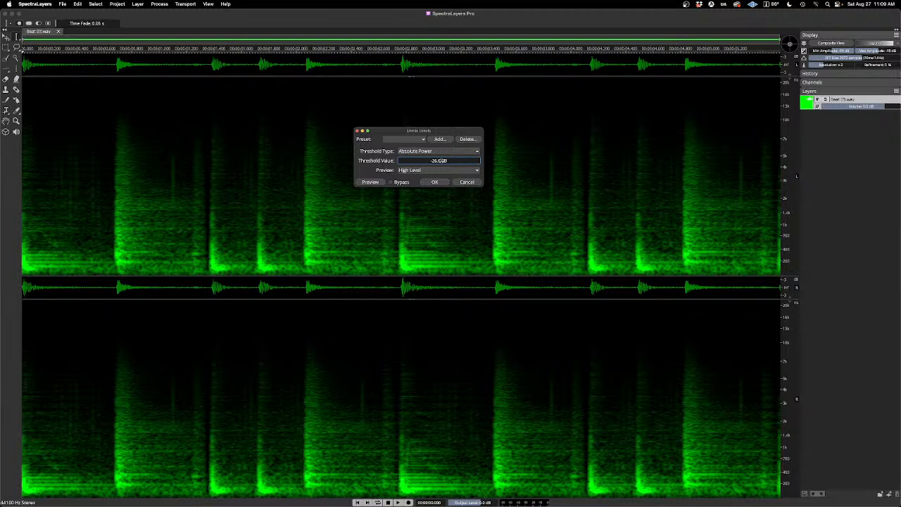
left_click(377, 182)
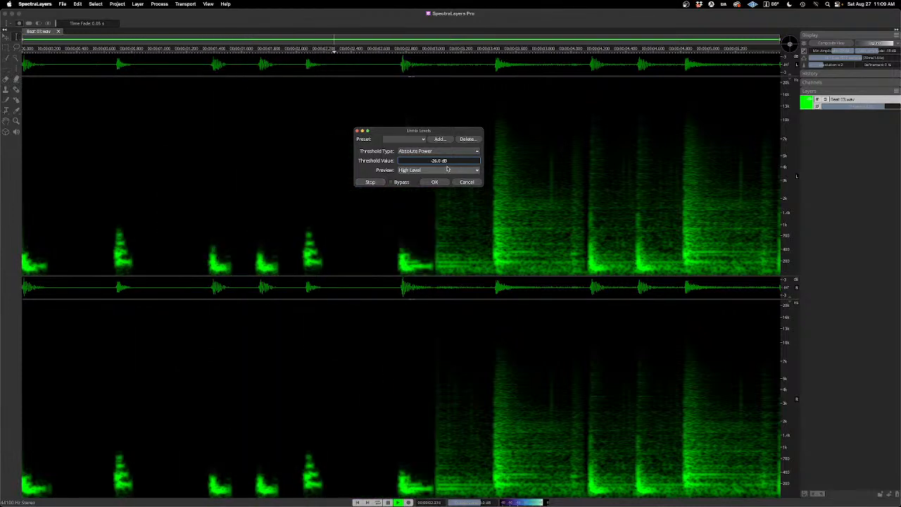
left_click(373, 182)
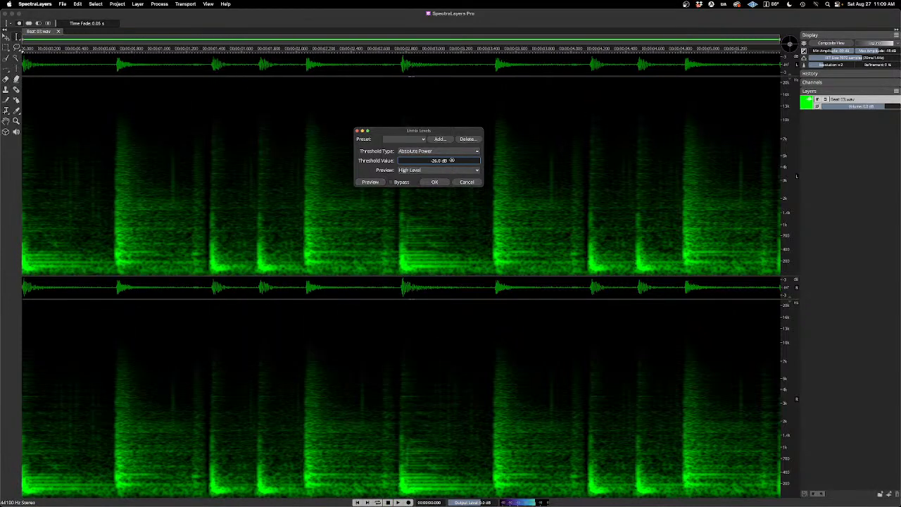
left_click(378, 182)
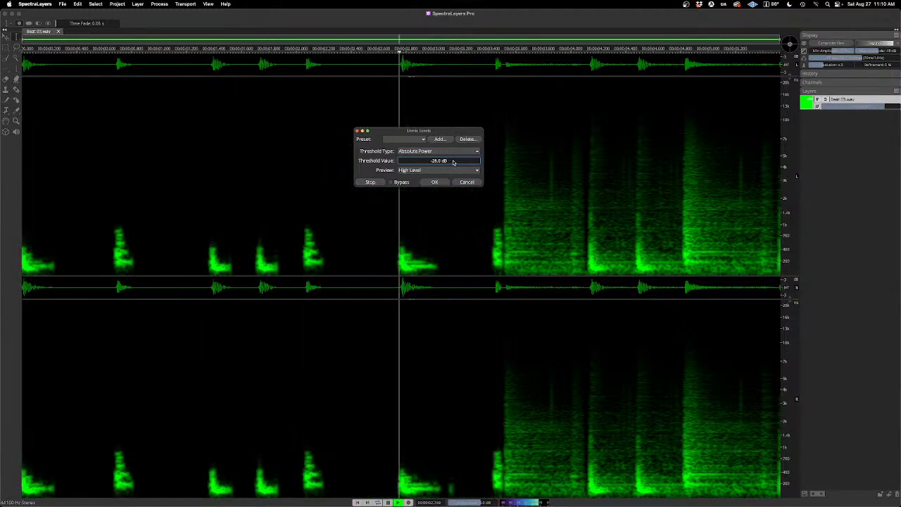
Step: Set the Unmix Levels threshold to -30.0 dB and audition the High Level output
scroll(453, 161, "down", 4)
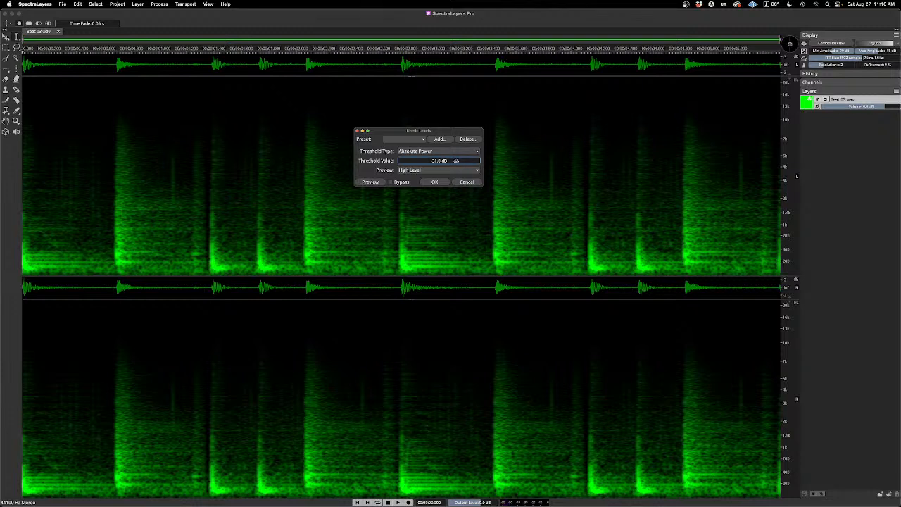
scroll(455, 162, "up", 1)
left_click(379, 182)
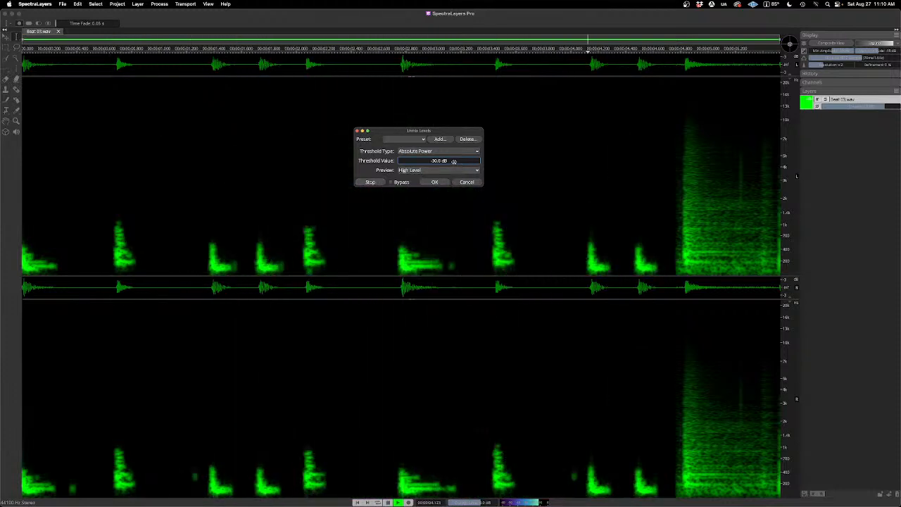
key("space")
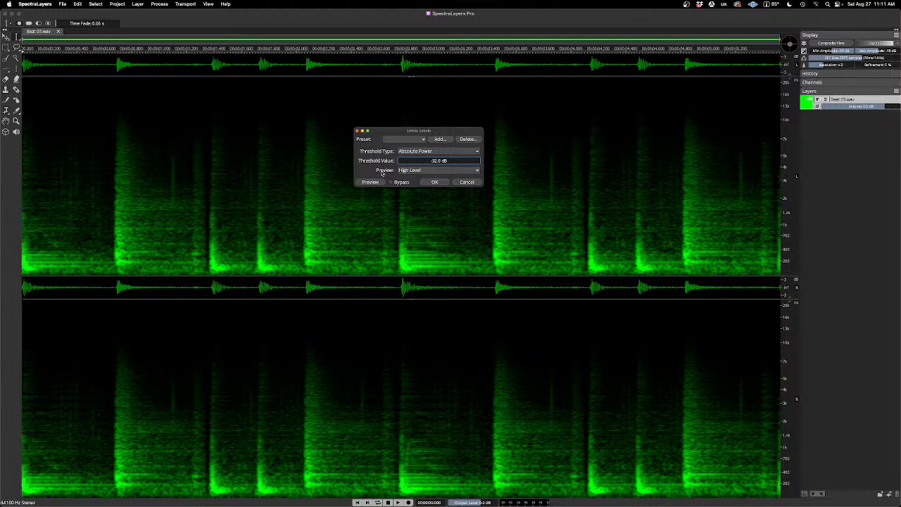
Step: Audition the High Level output at a -32.0 dB threshold, and again with the threshold lowered to -34.0 dB
left_click(380, 182)
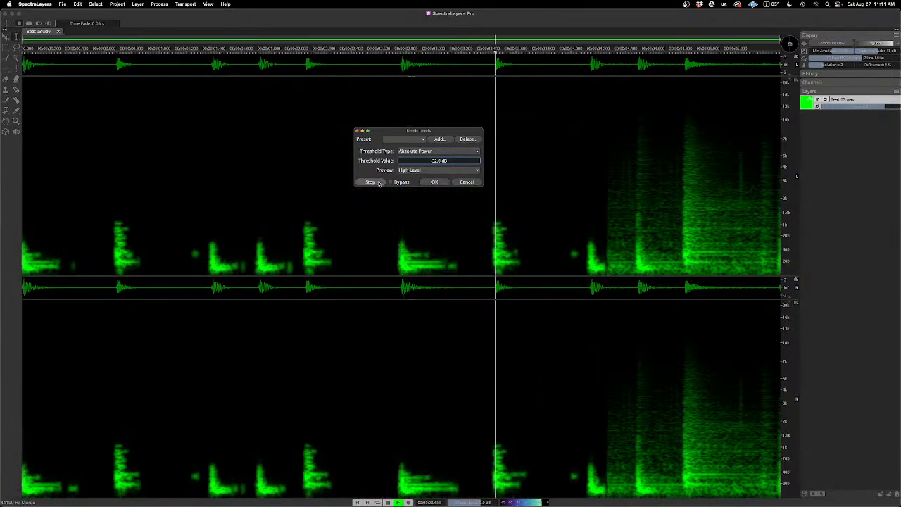
left_click(378, 183)
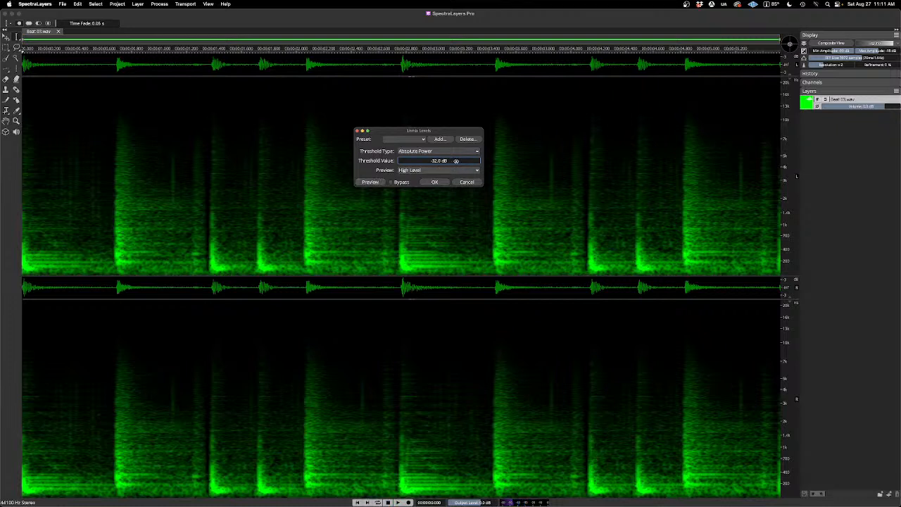
left_click_drag(456, 161, 452, 161)
left_click(371, 183)
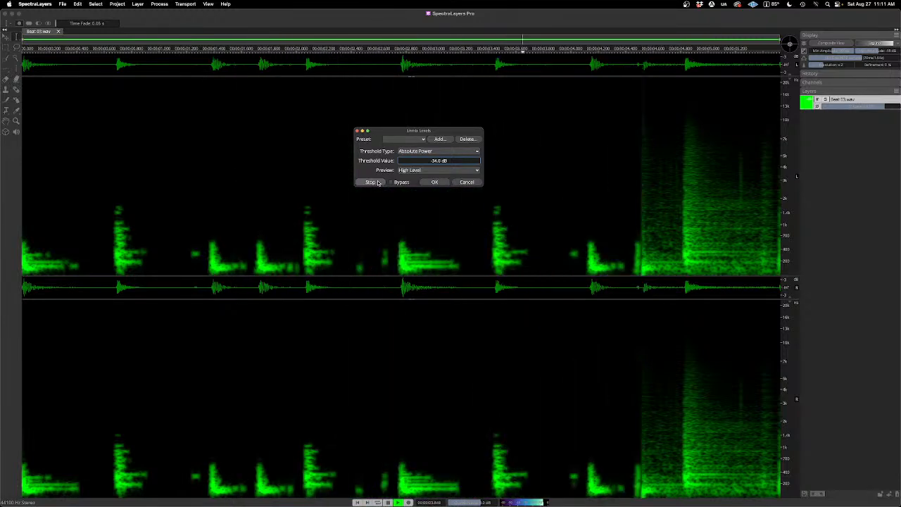
left_click(375, 182)
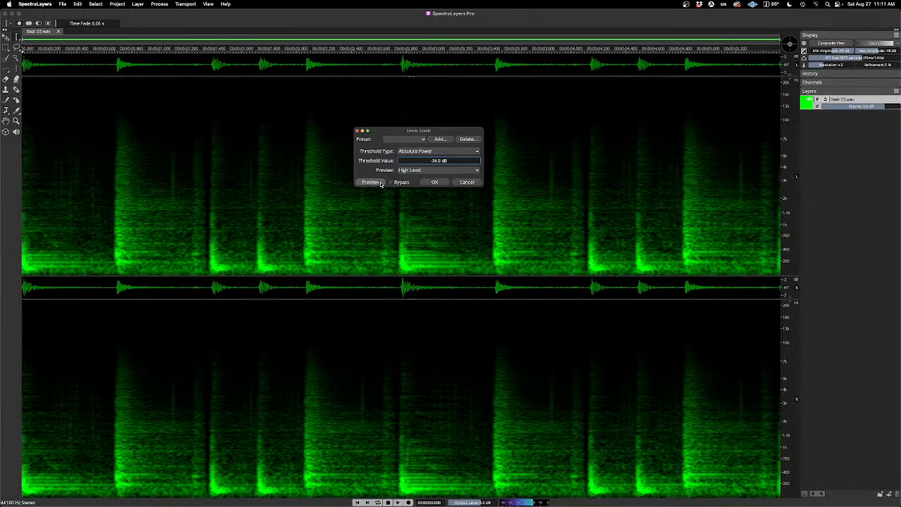
Step: Lower the Unmix Levels threshold to -37.0 dB and audition the High Level output
left_click_drag(457, 161, 444, 161)
left_click(375, 182)
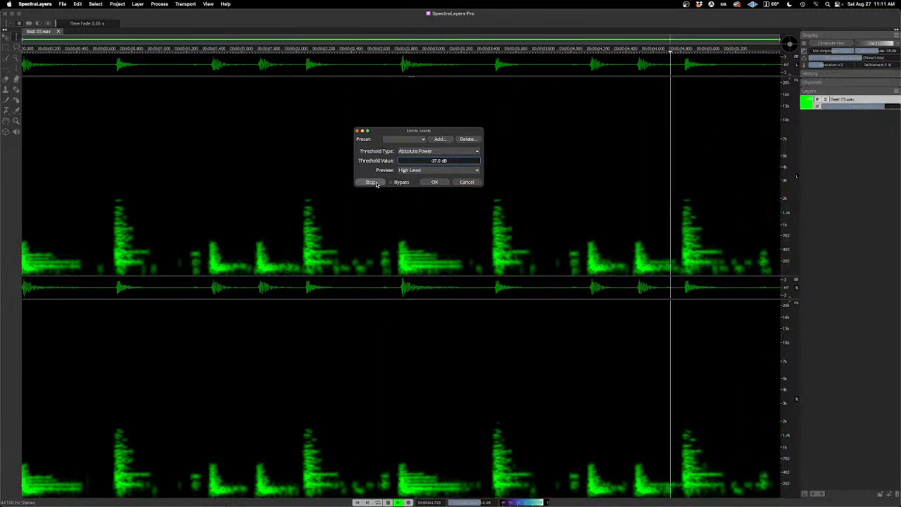
left_click(376, 184)
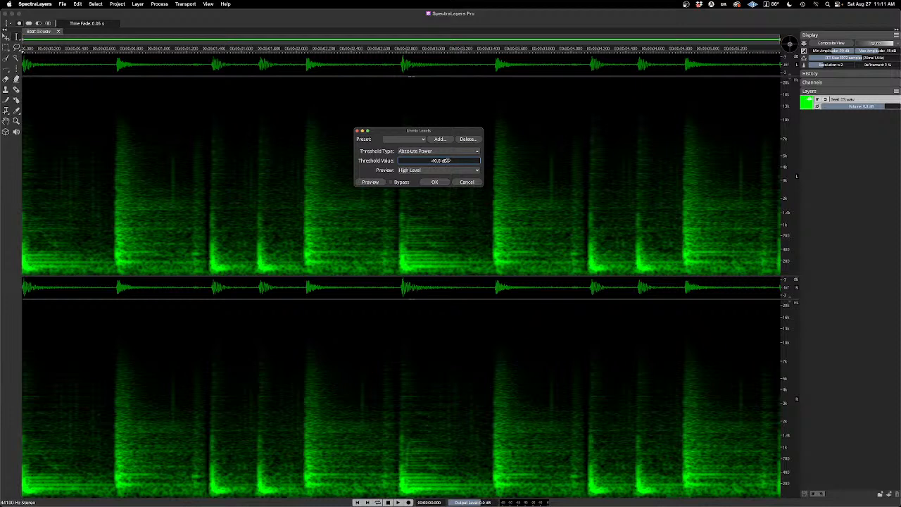
Step: Audition the High Level output at a -40.0 dB threshold and apply the separation into High Level and Low Level layers
left_click(371, 183)
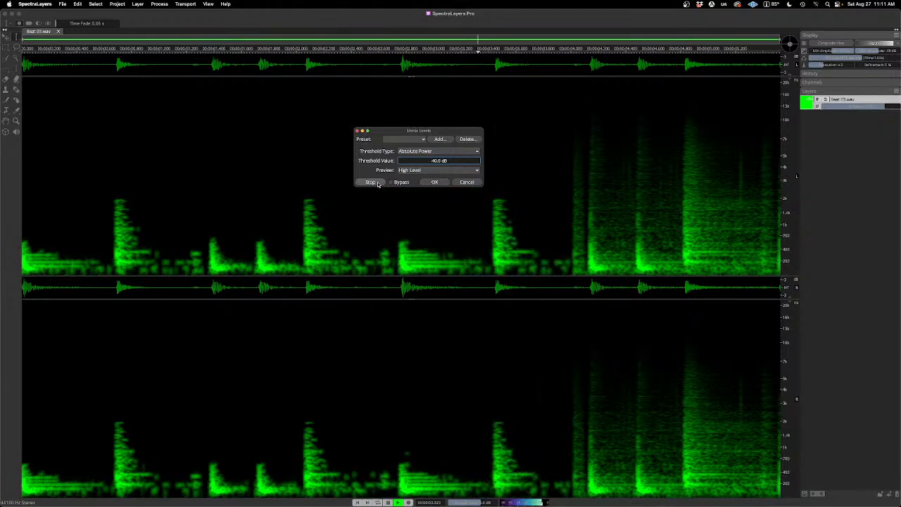
left_click(377, 183)
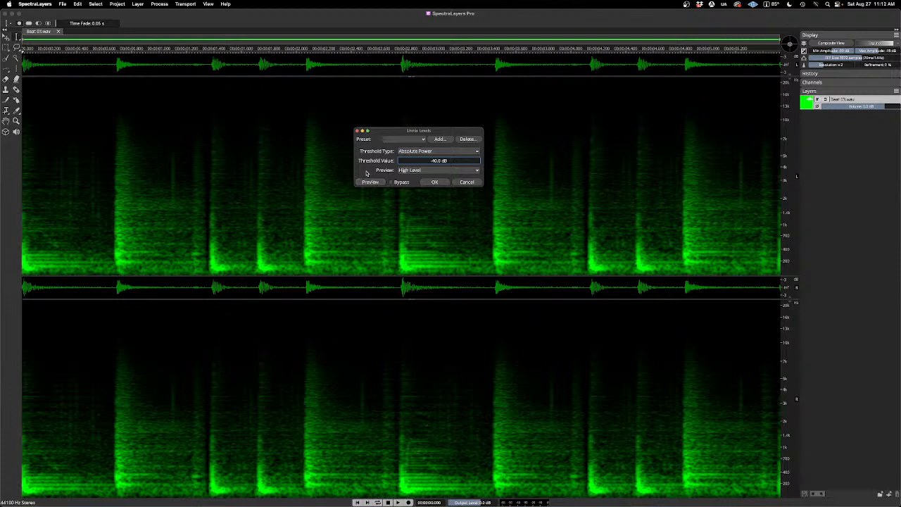
left_click(435, 182)
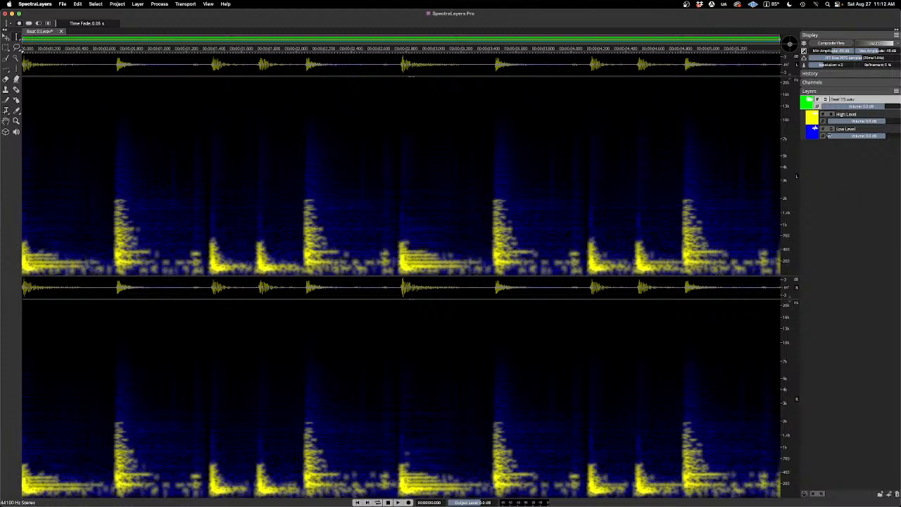
Step: Solo and play the Low Level layer, lowering the display's minimum amplitude and raising its resolution and refinement
left_click(832, 129)
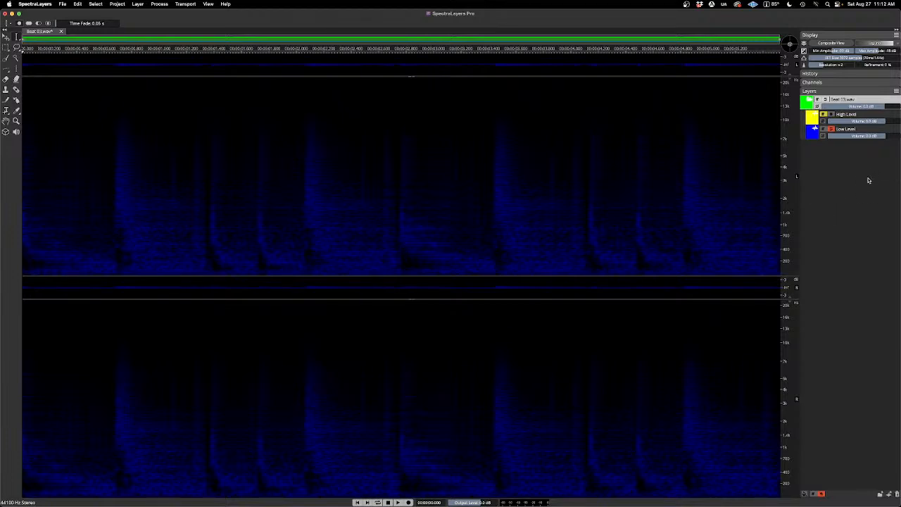
key("space")
left_click_drag(833, 51, 888, 64)
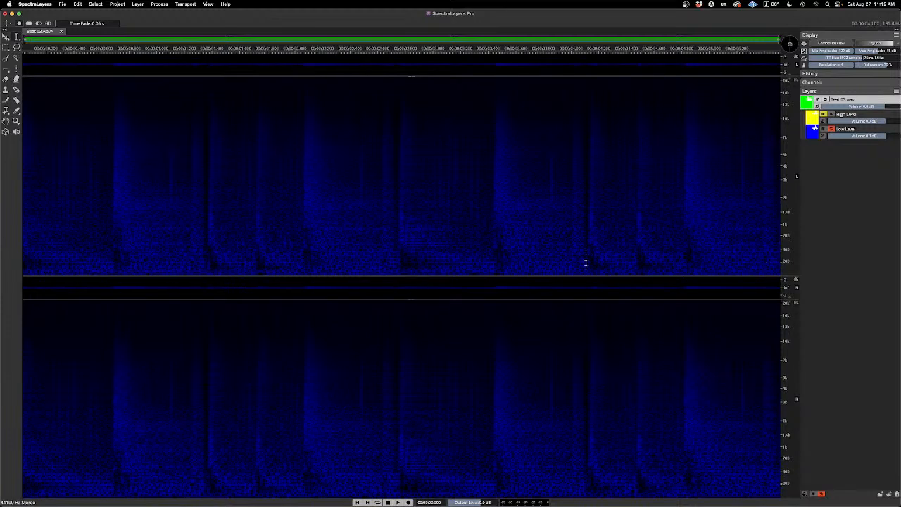
key("space")
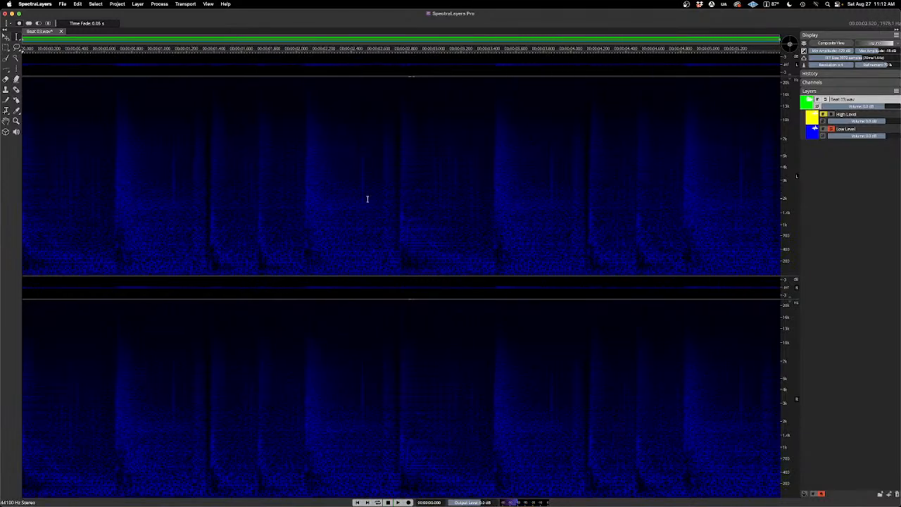
Step: Undo the level separation and save the reopened Unmix Levels settings as a preset named -40
key("super+z")
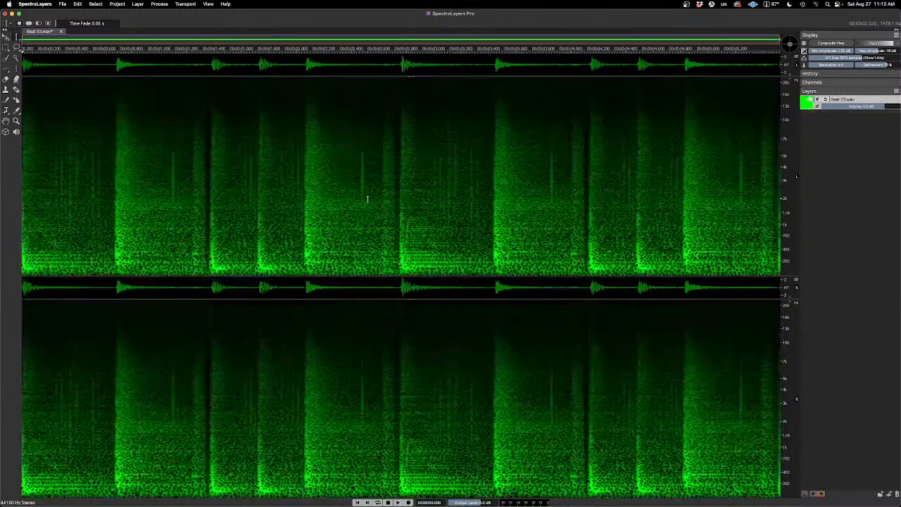
left_click(142, 4)
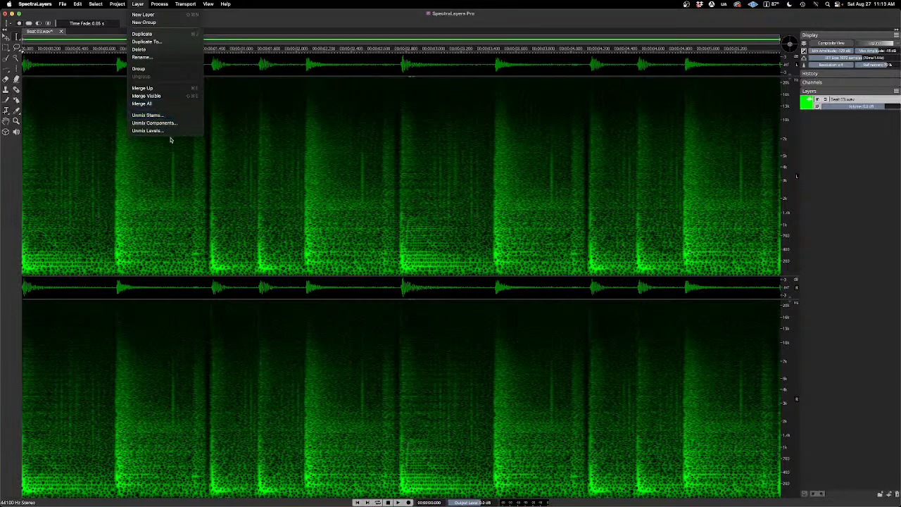
left_click(171, 131)
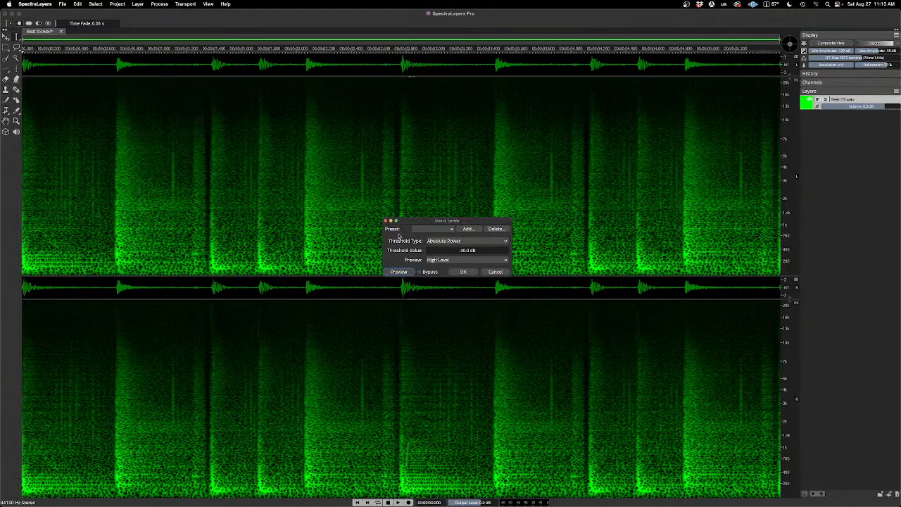
left_click(467, 229)
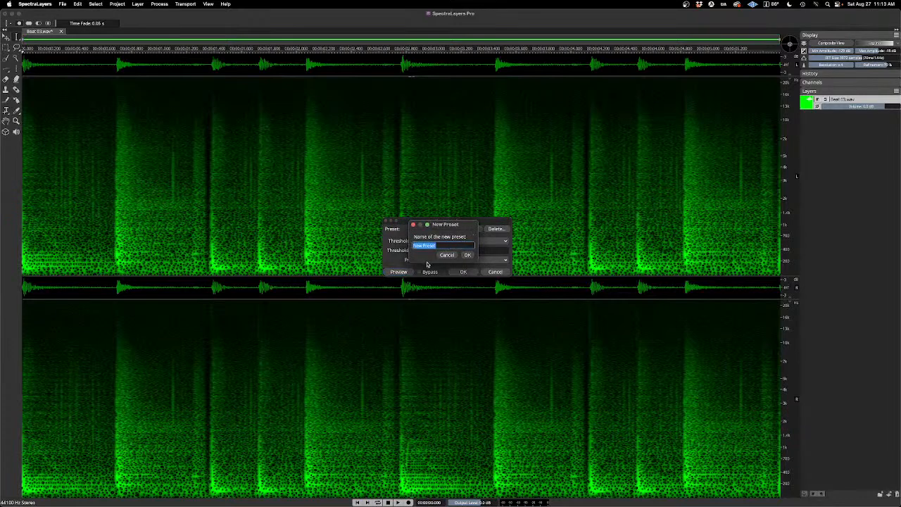
type("a")
left_click(467, 255)
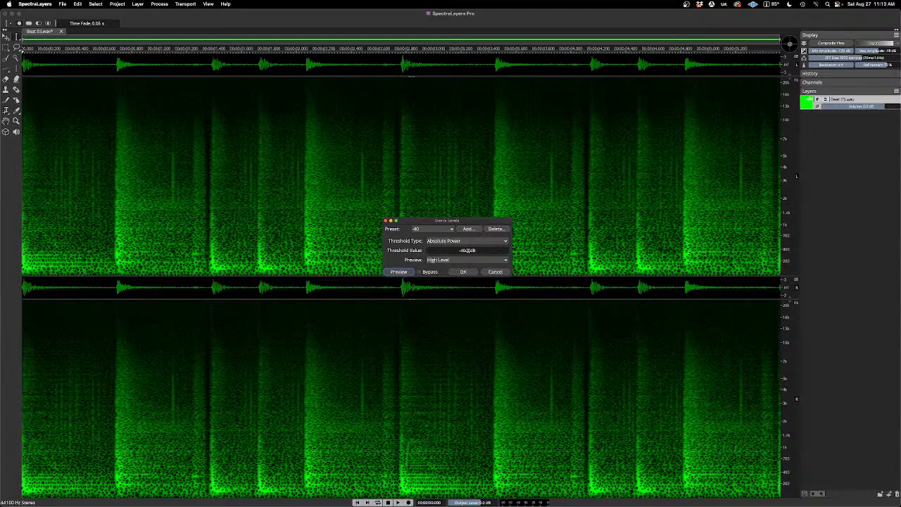
Step: Set the Unmix Levels threshold to -50.0 dB, audition the High Level output, and apply the separation
left_click(468, 251)
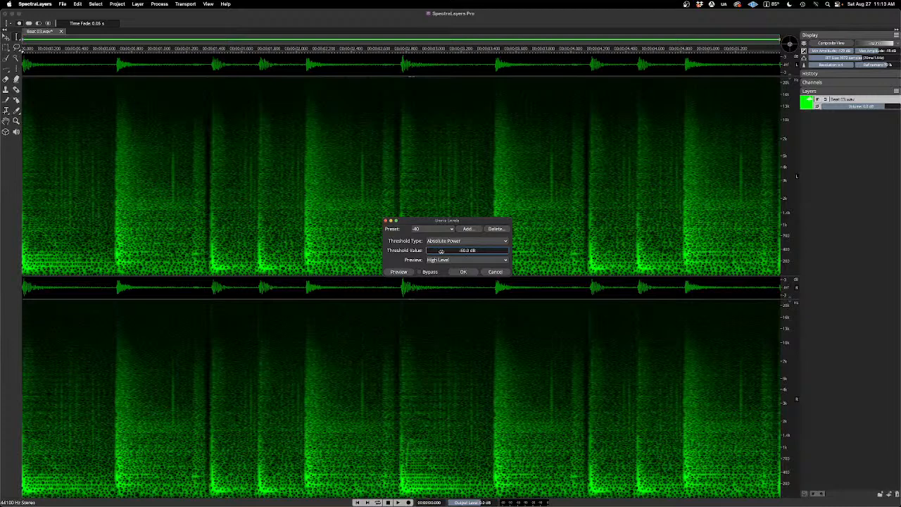
left_click(408, 273)
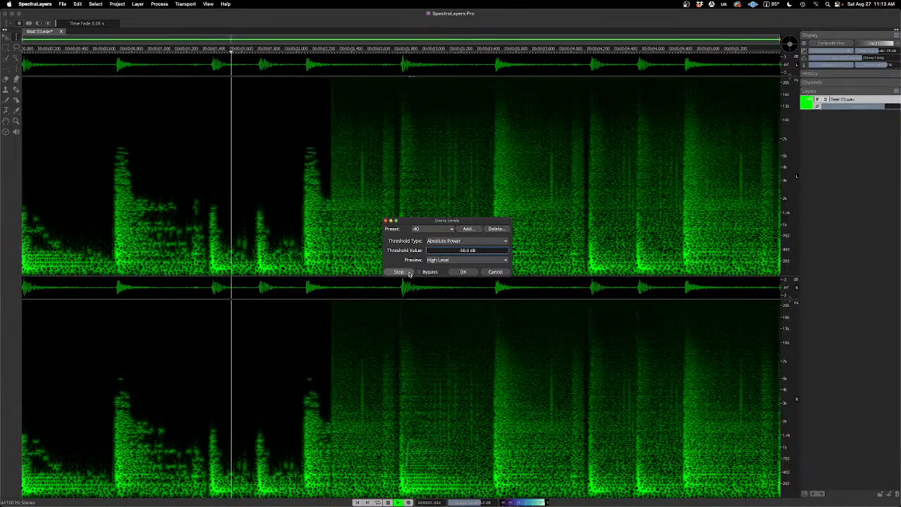
left_click(410, 273)
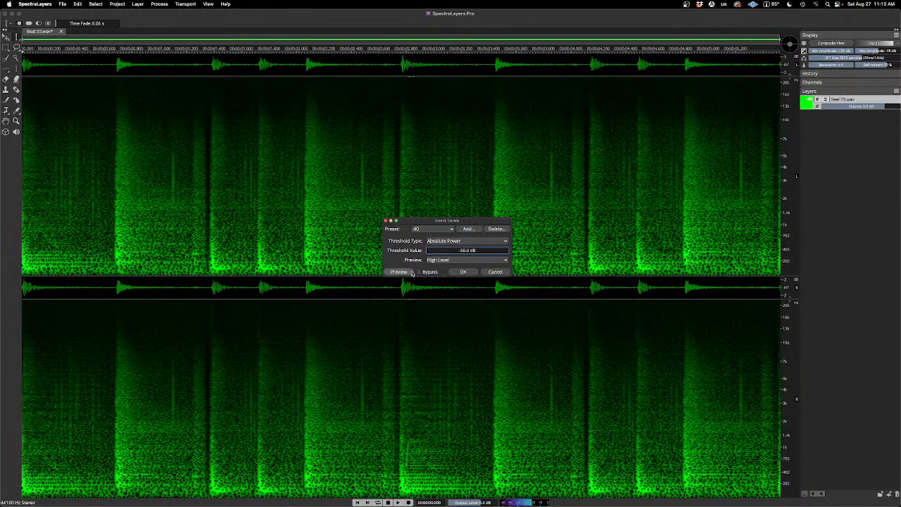
left_click(464, 272)
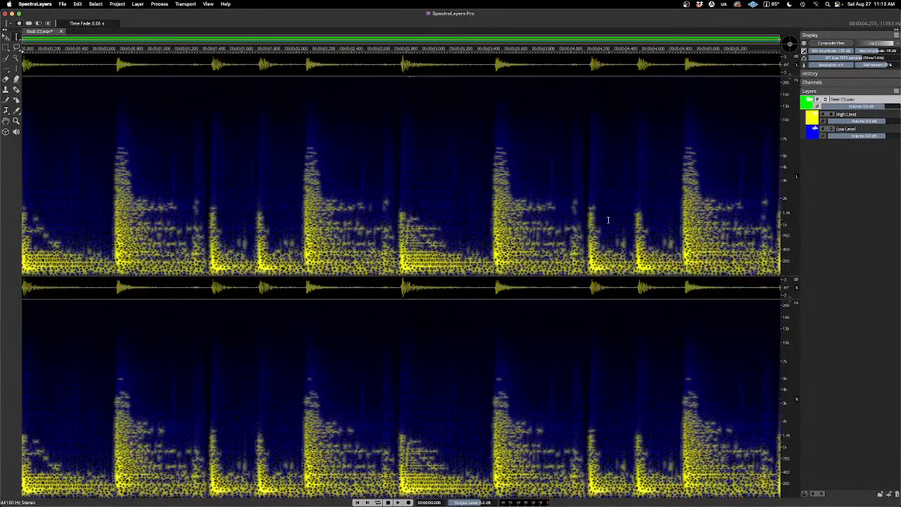
Step: Solo and play the Low Level layer from the -50.0 dB separation, and undo that separation
left_click(831, 129)
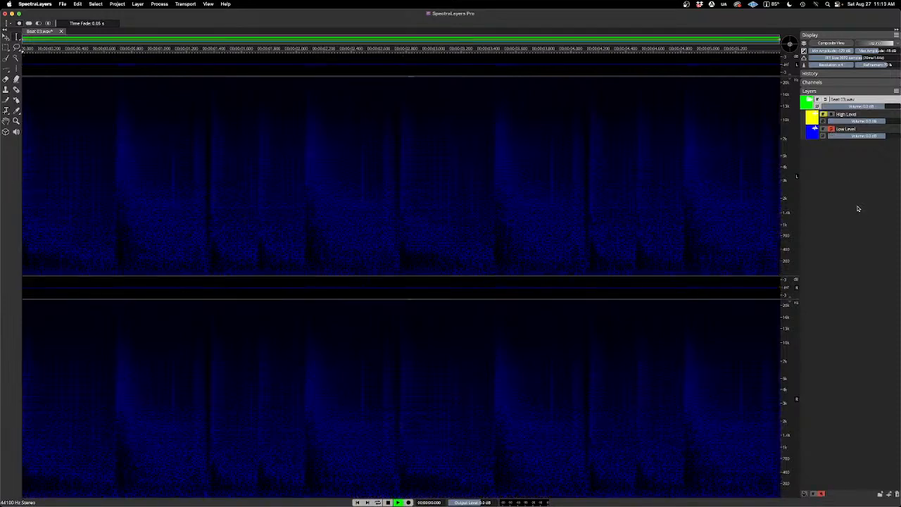
key("space")
key("space")
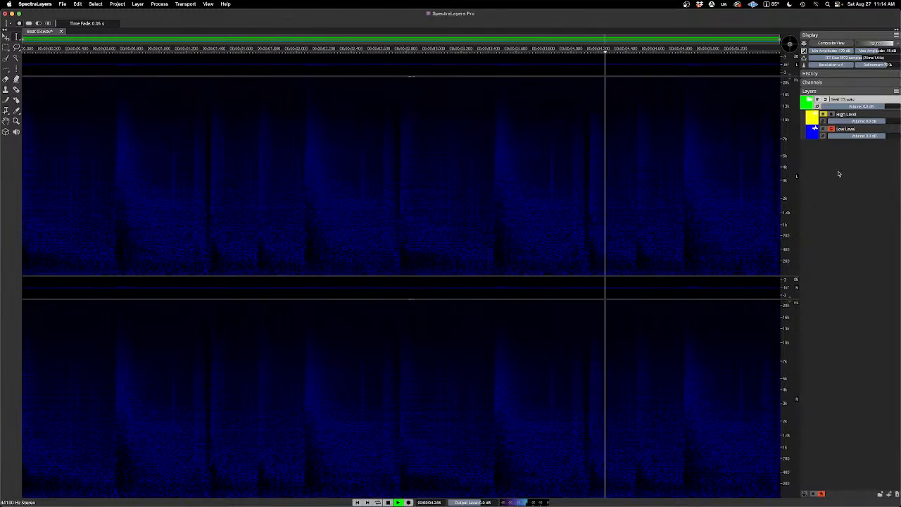
key("space")
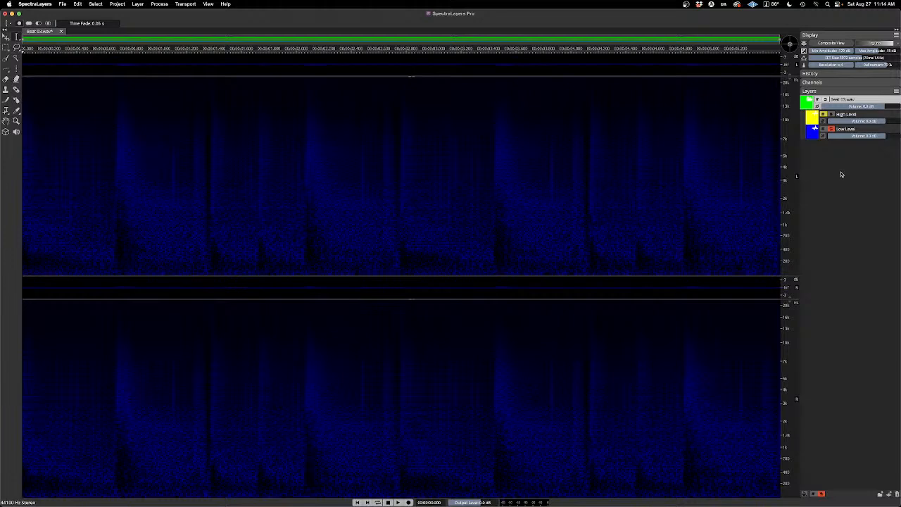
key("super+z")
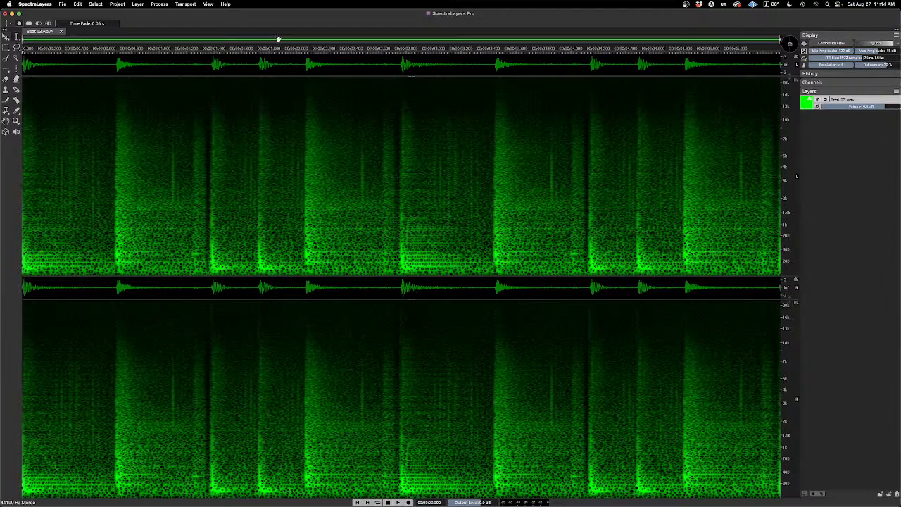
Step: Load the -40 preset in Unmix Levels for the beat and preview the High Level output
left_click(138, 4)
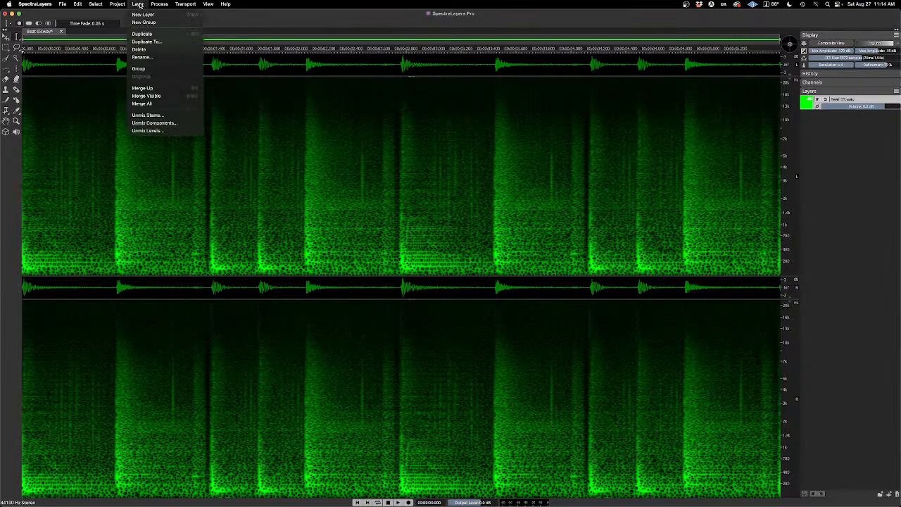
left_click(173, 131)
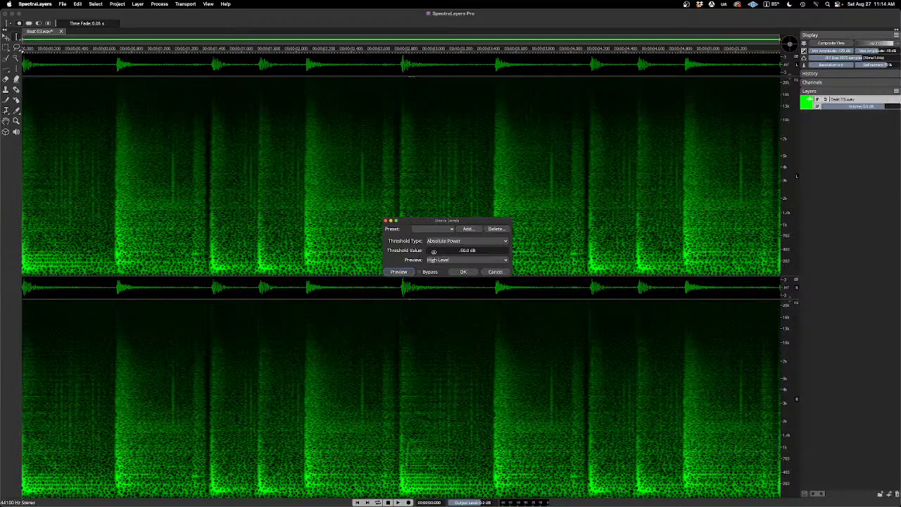
left_click(449, 230)
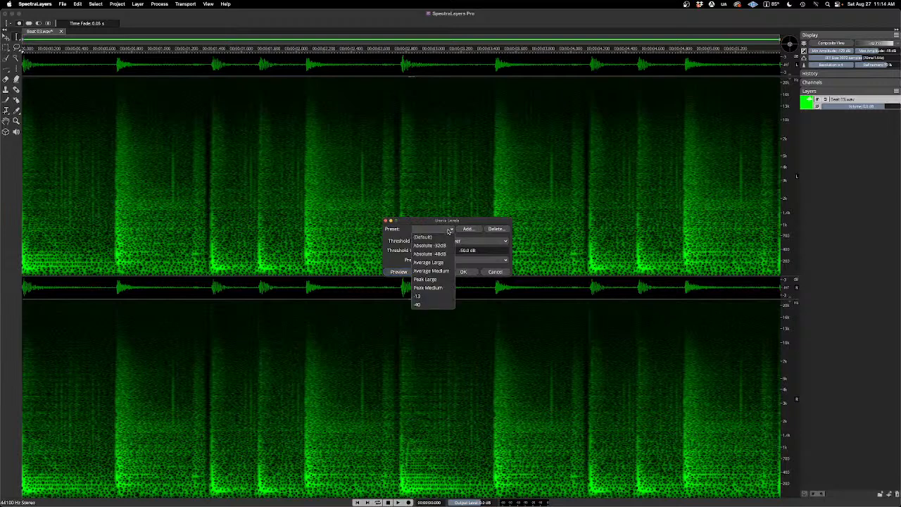
left_click(429, 305)
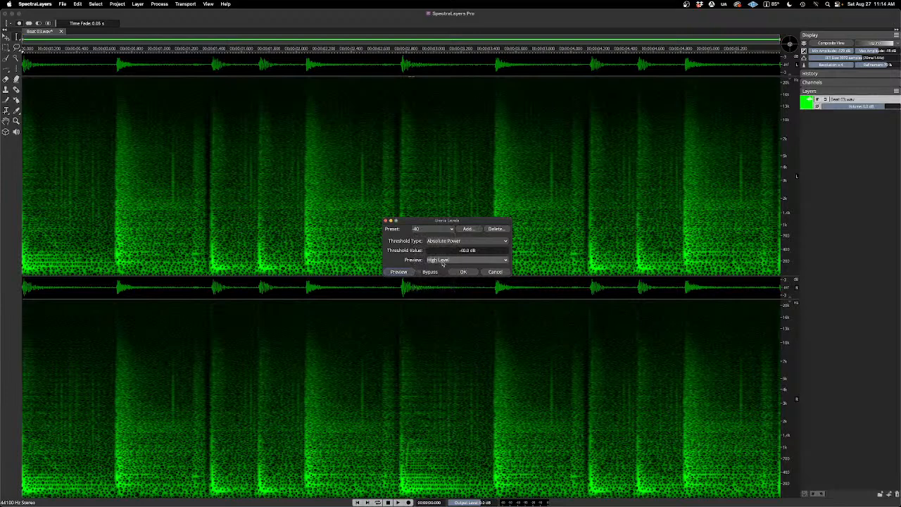
left_click(411, 272)
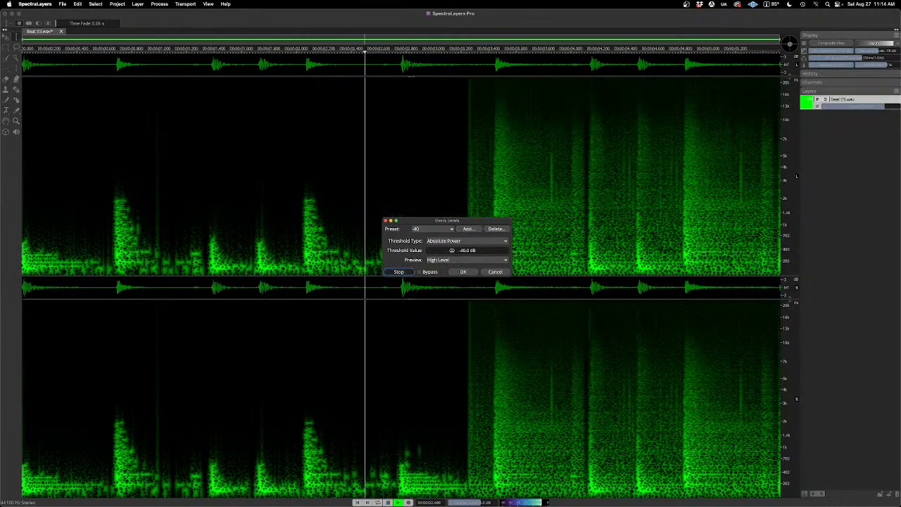
key("space")
Step: Set the Unmix Levels threshold to -36.0 dB, preview the High Level output, and apply the separation
double_click(482, 251)
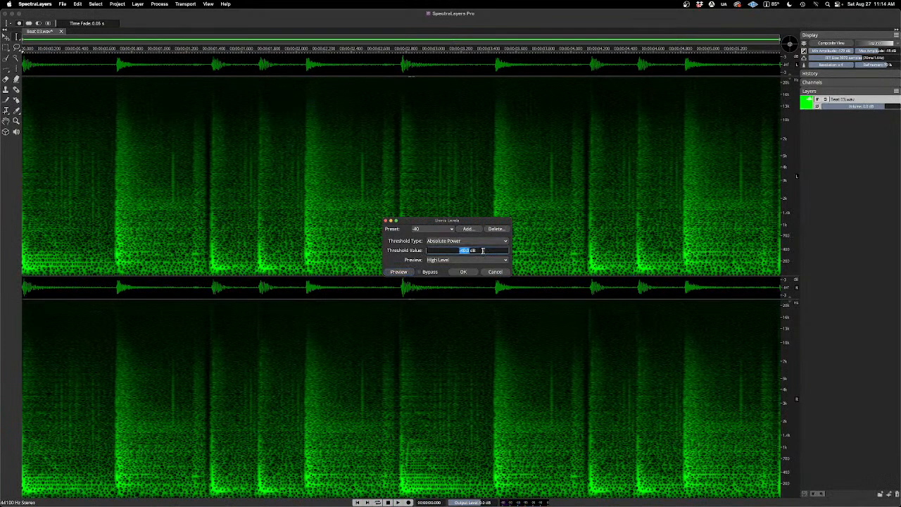
left_click(483, 250)
left_click(409, 272)
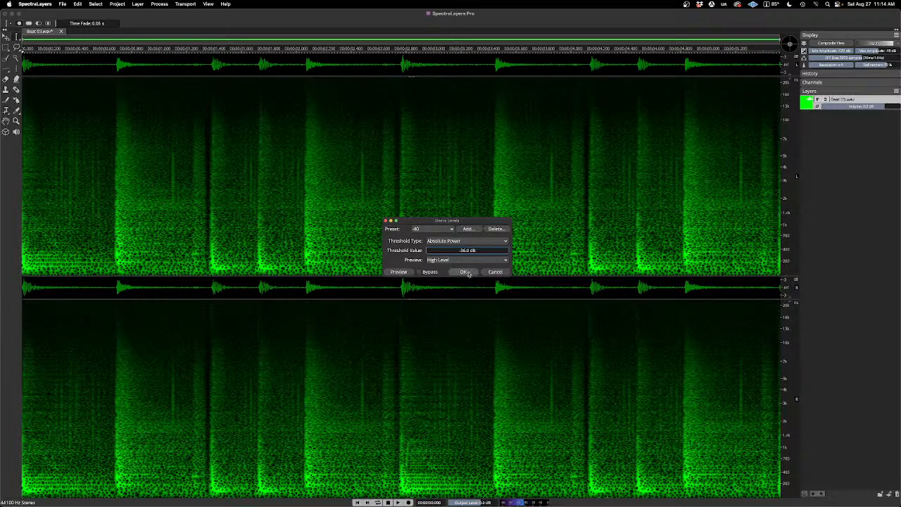
left_click(464, 272)
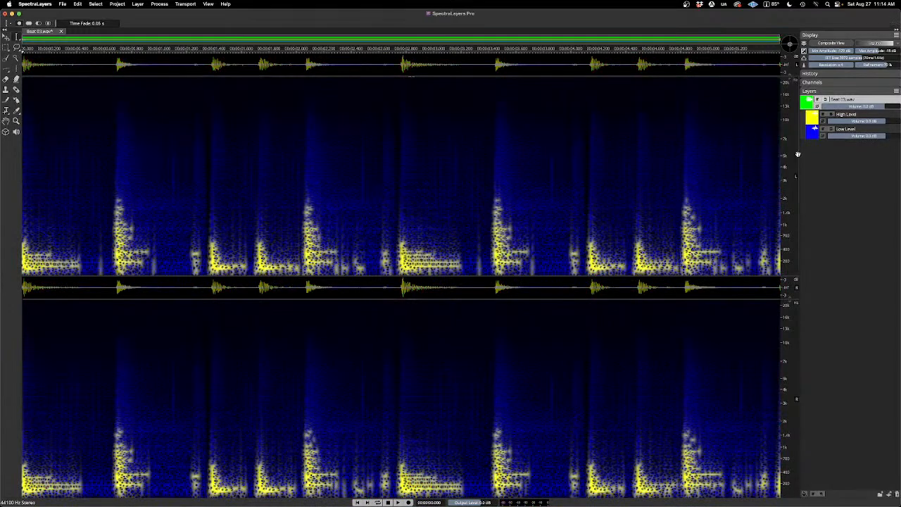
Step: Solo the Low Level layer from the -36.0 dB separation and play it
left_click(831, 130)
key("space")
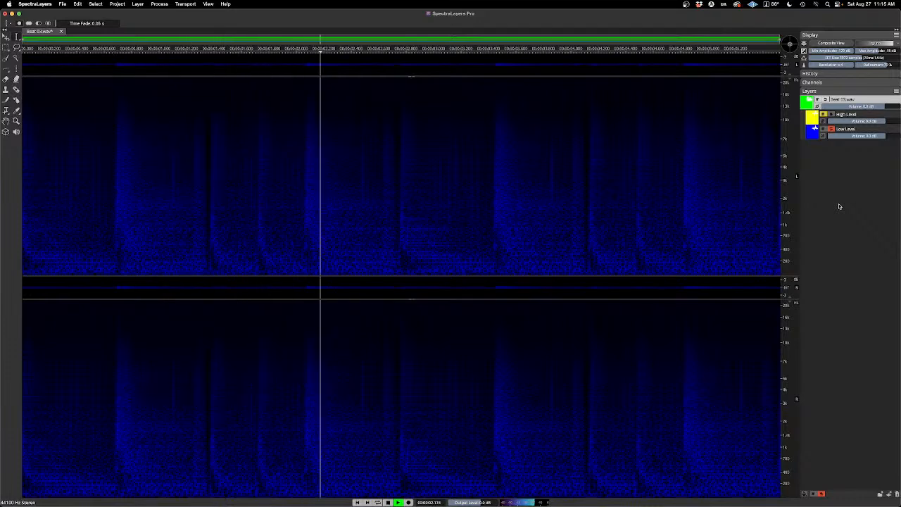
key("space")
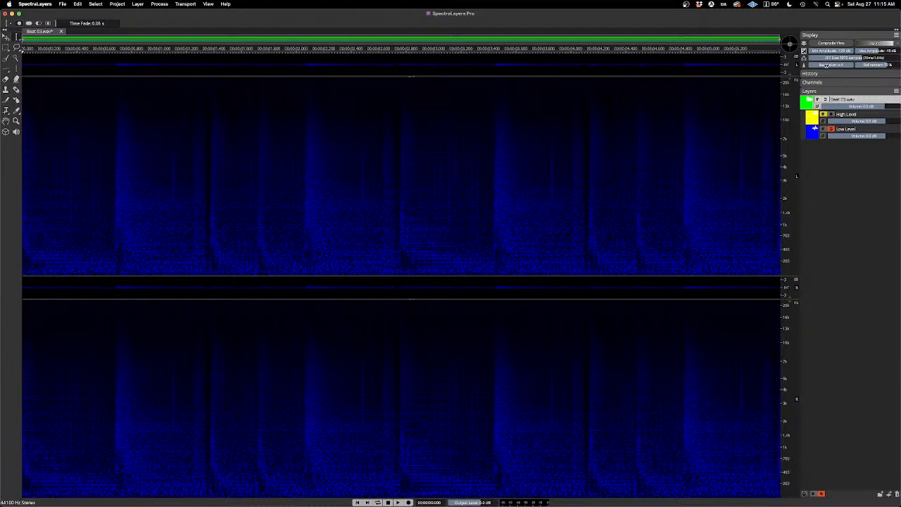
Step: Raise the display's refinement to 100 % and lock the spectrogram to 0Hz
left_click_drag(870, 66, 895, 65)
scroll(396, 255, "up", 2)
scroll(396, 255, "up", 4)
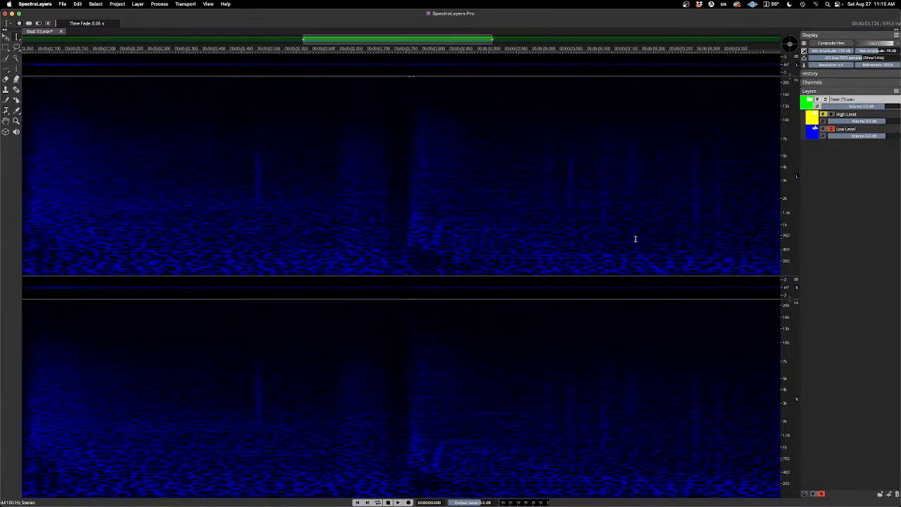
scroll(584, 157, "up", 4)
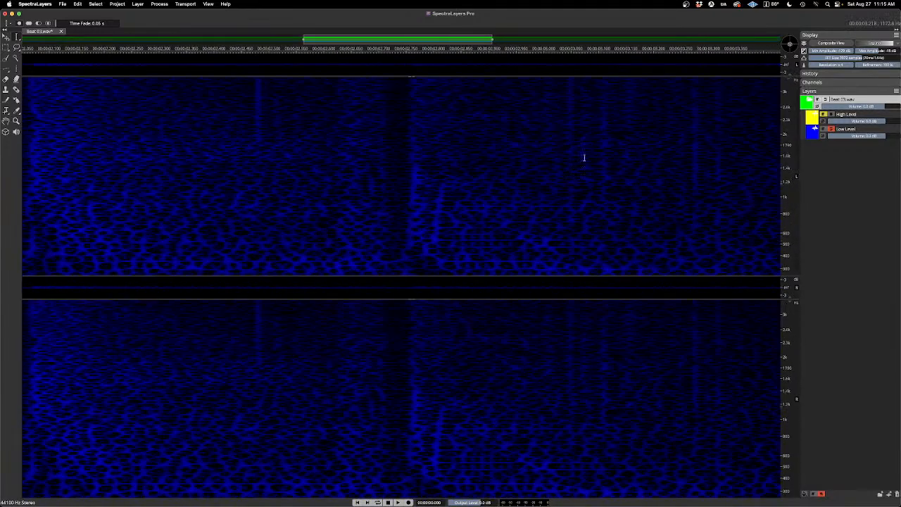
left_click(210, 4)
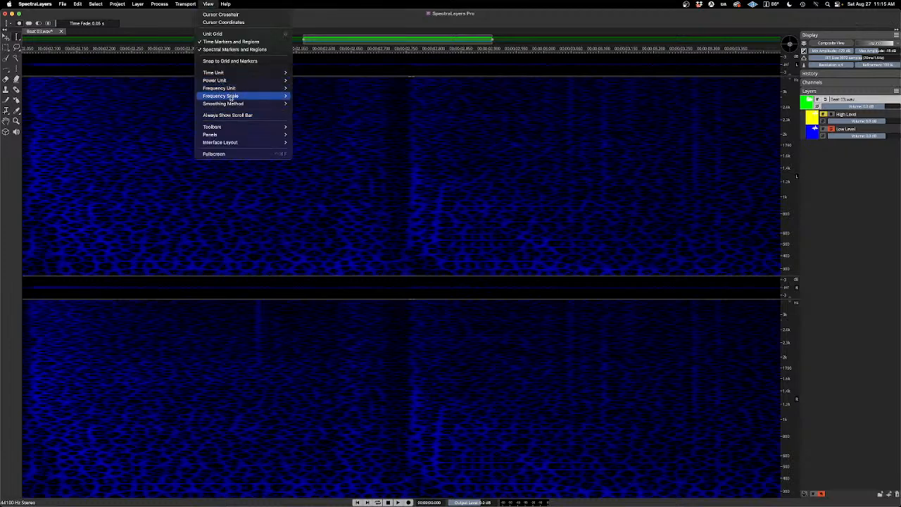
mouse_move(242, 90)
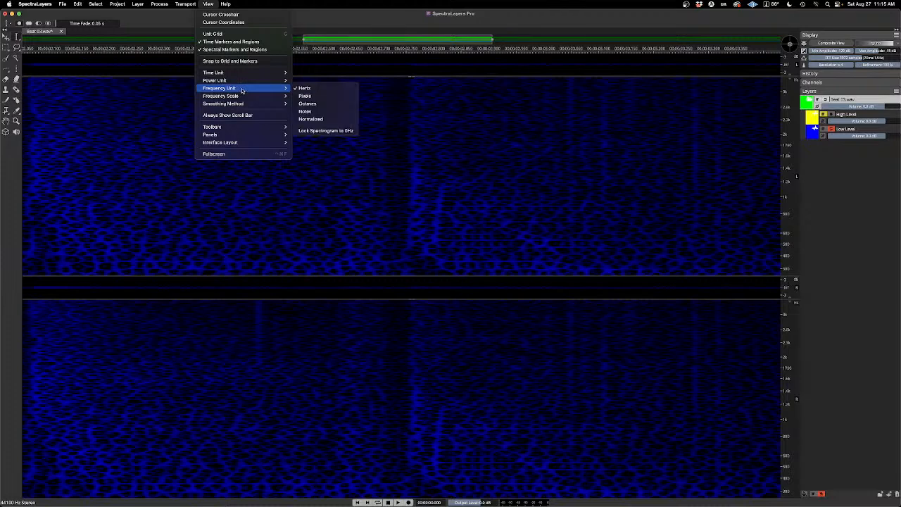
left_click(324, 131)
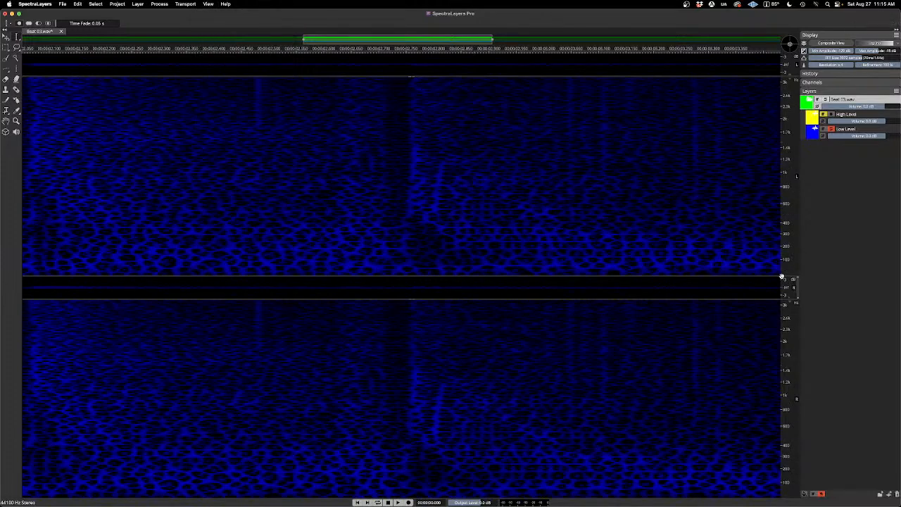
Step: Examine the Low Level layer's low frequencies around the drum hits, toggling the High Level layer's solo for comparison
scroll(395, 240, "down", 3)
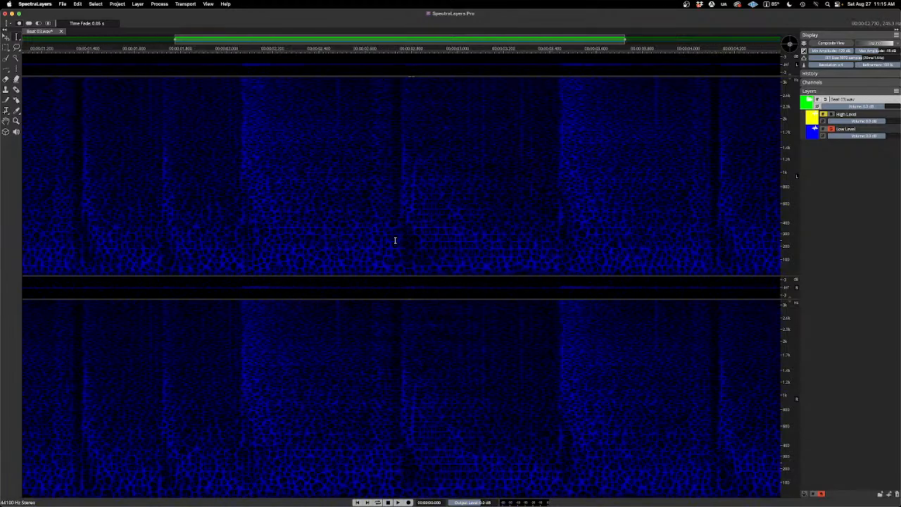
scroll(395, 240, "down", 1)
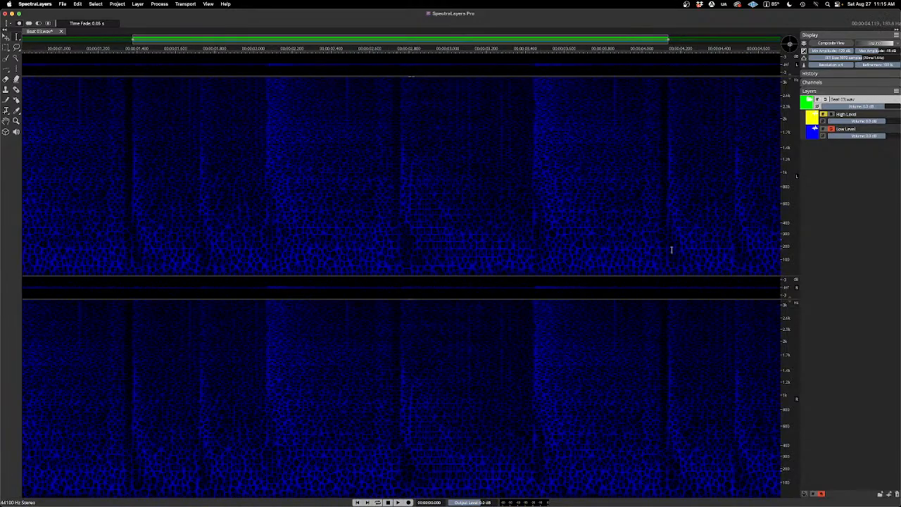
scroll(690, 239, "up", 5)
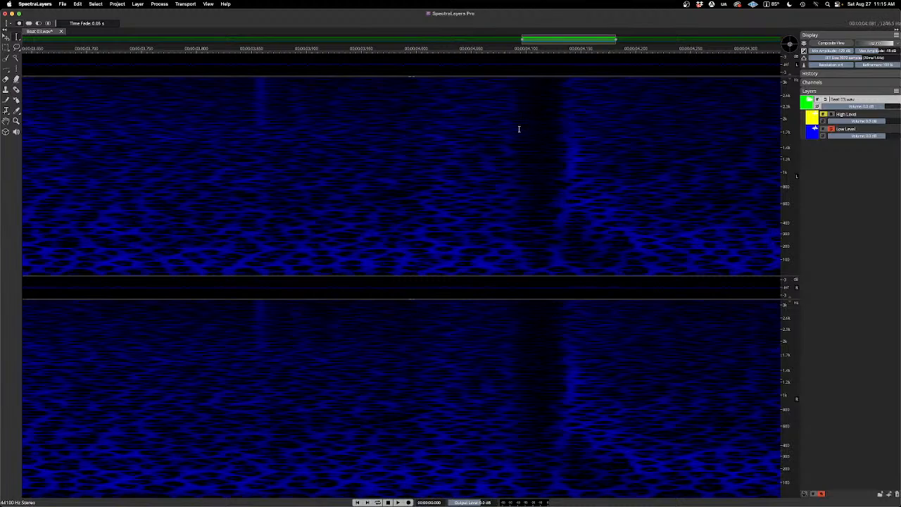
left_click(832, 115)
left_click(832, 114)
left_click(832, 115)
left_click(832, 114)
Step: Collapse the waveform strips above the spectrograms, and play the High Level layer soloed in place of Low Level
scroll(588, 188, "down", 5)
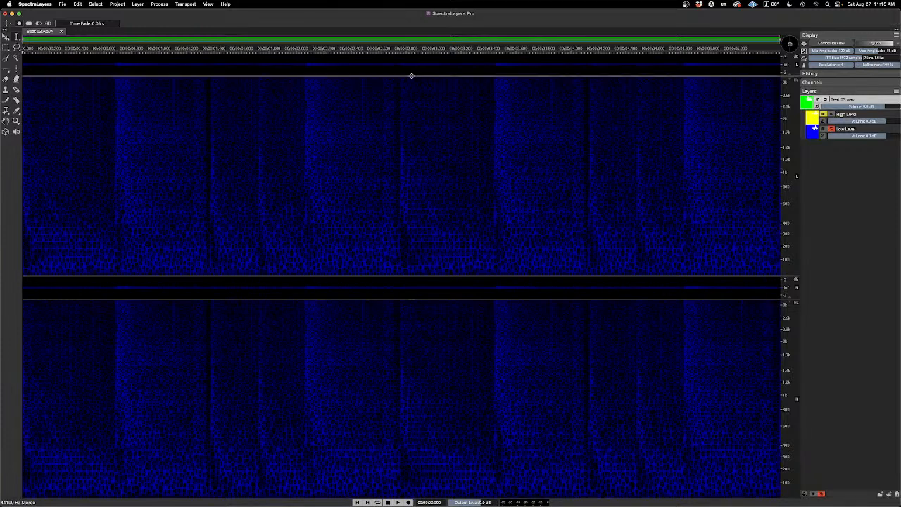
left_click_drag(411, 75, 413, 48)
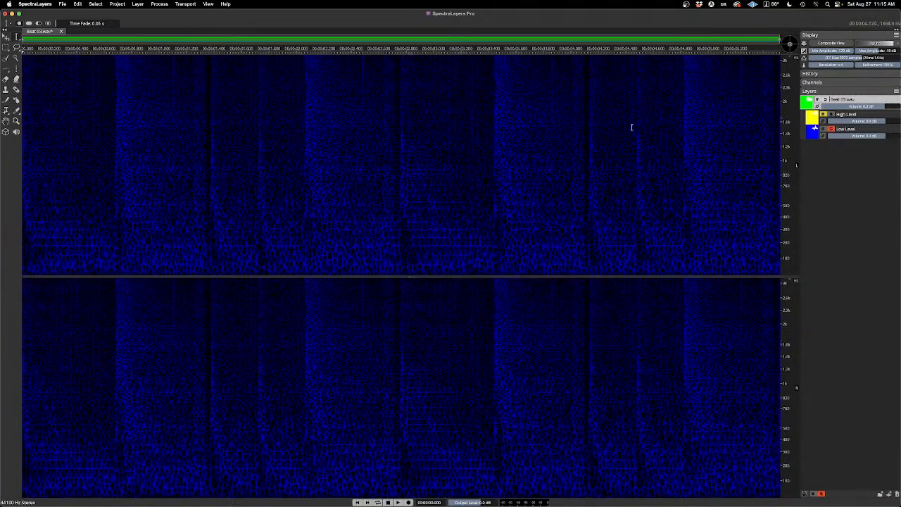
left_click(831, 129)
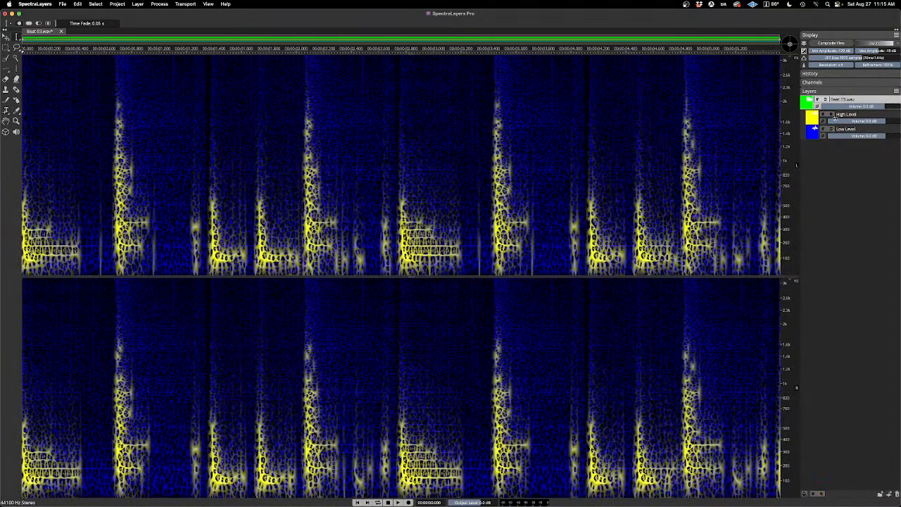
left_click(834, 116)
key("space")
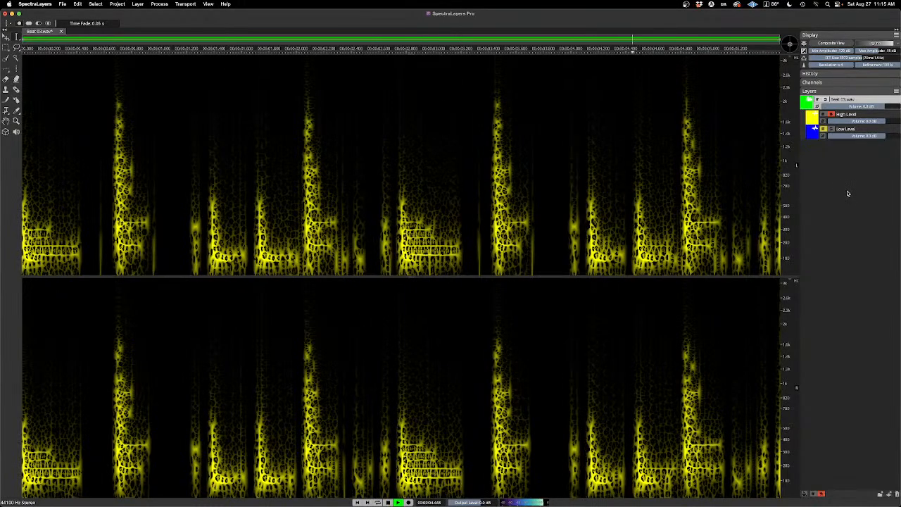
Step: Switch the solo from the High Level layer back to Low Level and play it
left_click(831, 115)
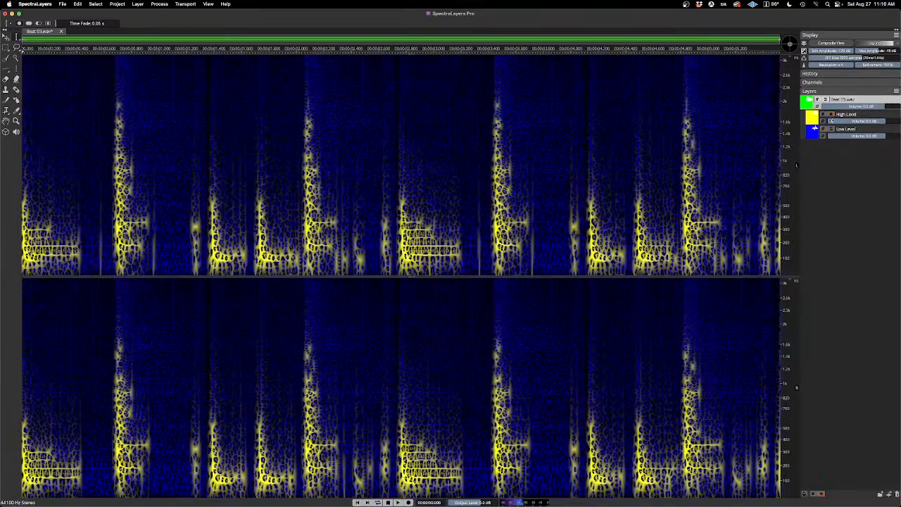
left_click(831, 130)
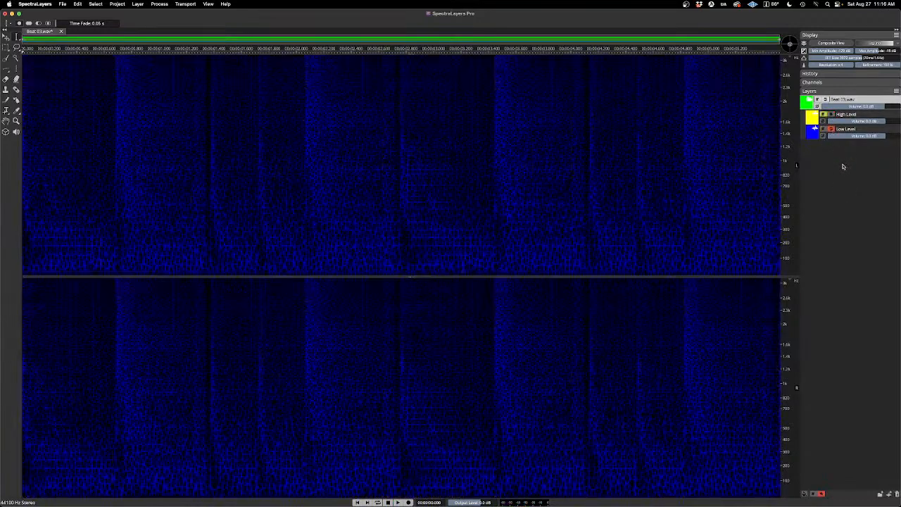
key("space")
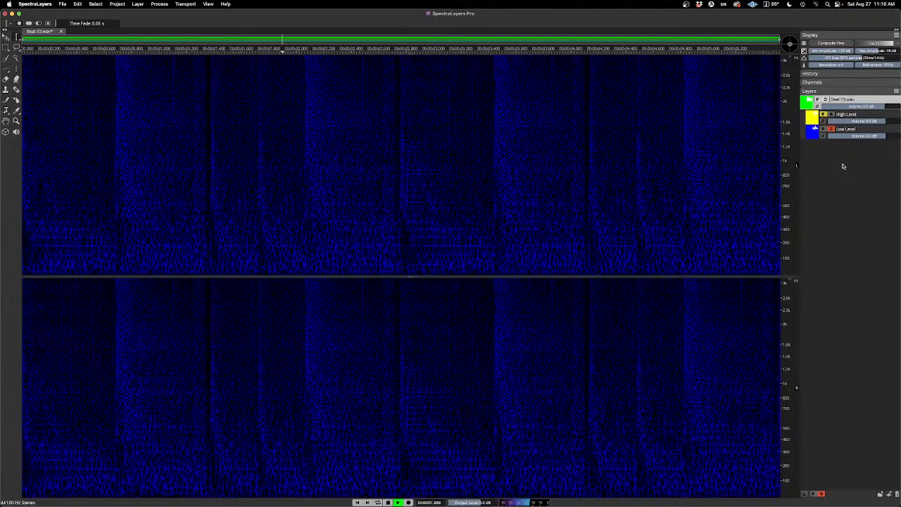
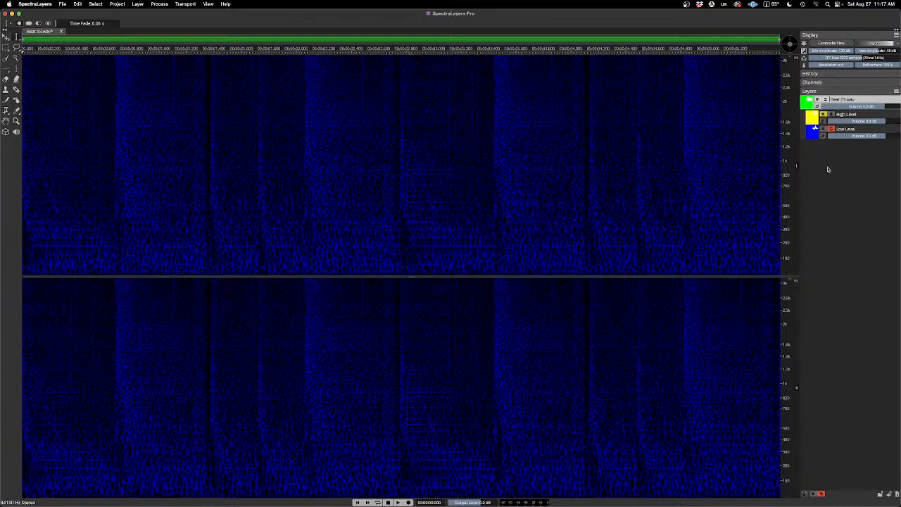
Step: Turn off the Low Level solo to play both layers together, and undo the level separation
left_click(831, 129)
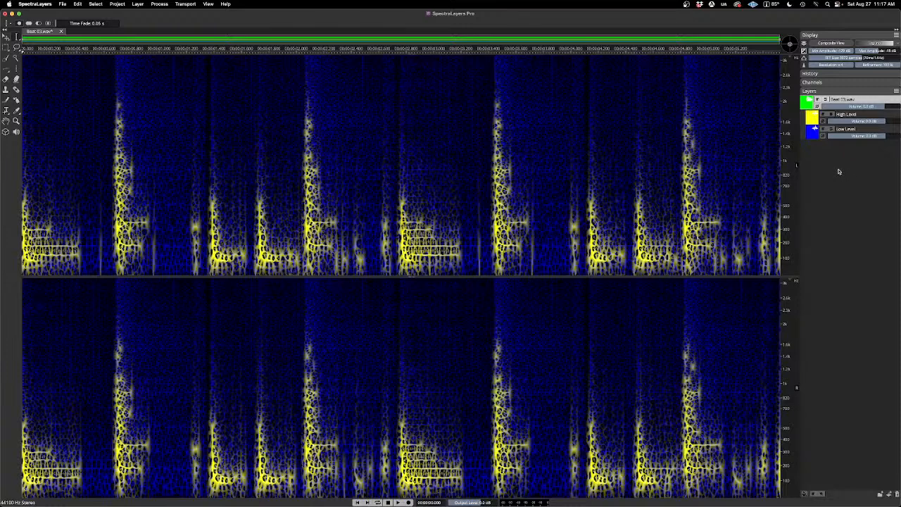
key("space")
key("super+z")
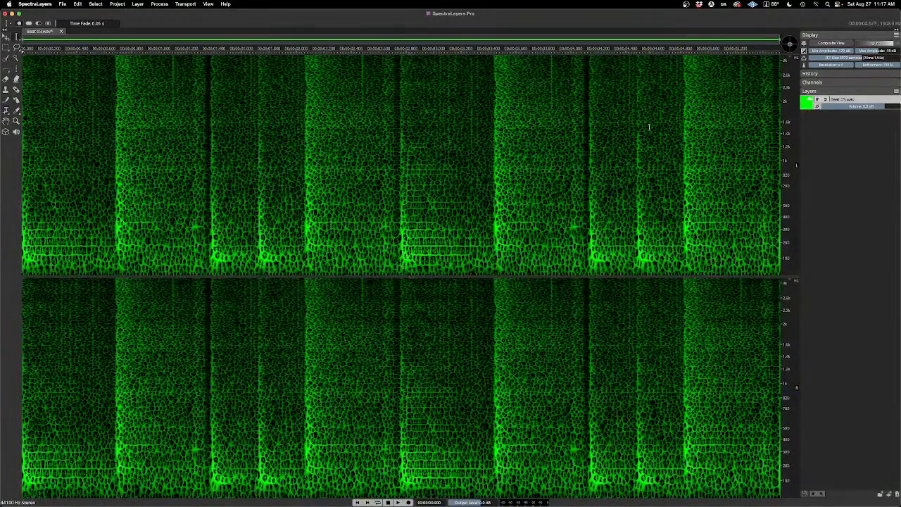
Step: Raise the display's minimum amplitude, and preview the High Level in Unmix Levels with the Absolute Power threshold at -36.0 dB
left_click_drag(819, 50, 854, 51)
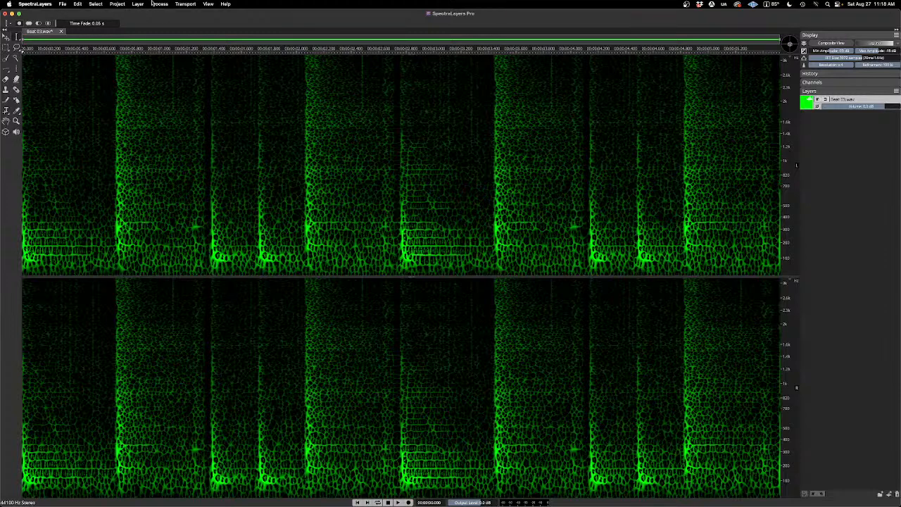
left_click(161, 6)
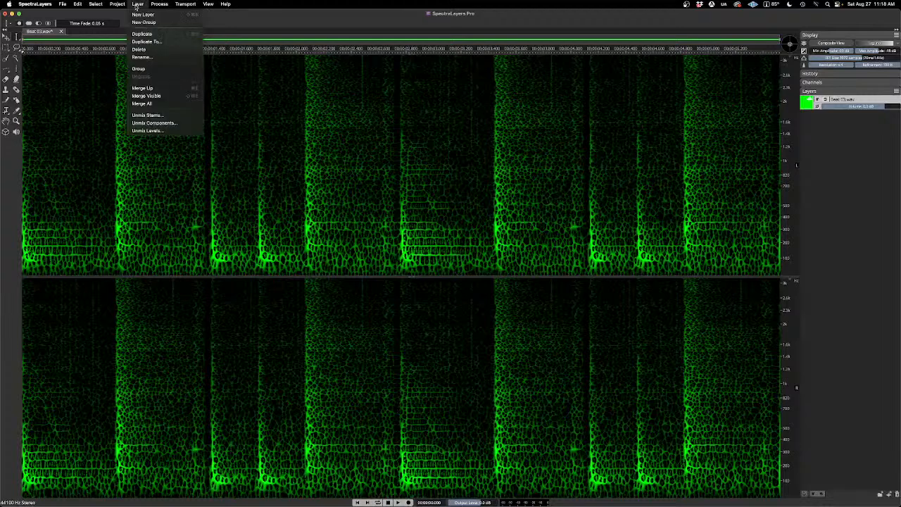
left_click(179, 131)
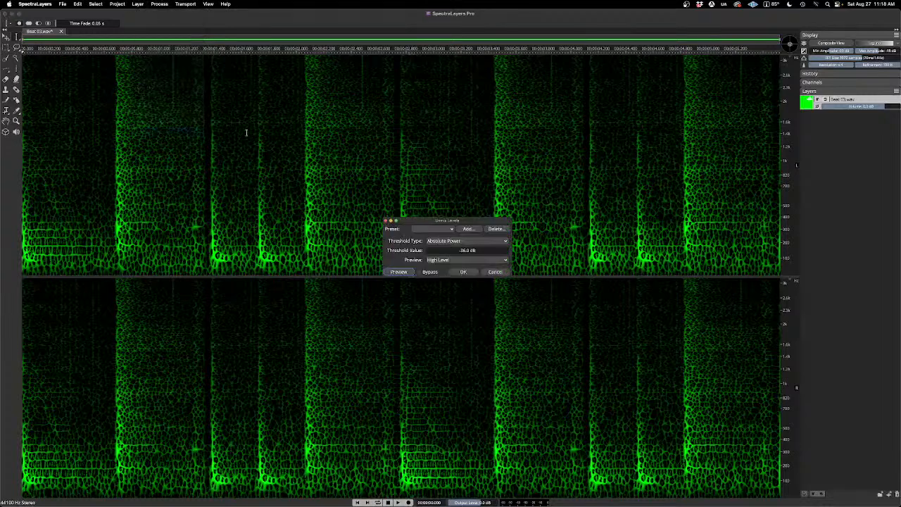
left_click(409, 273)
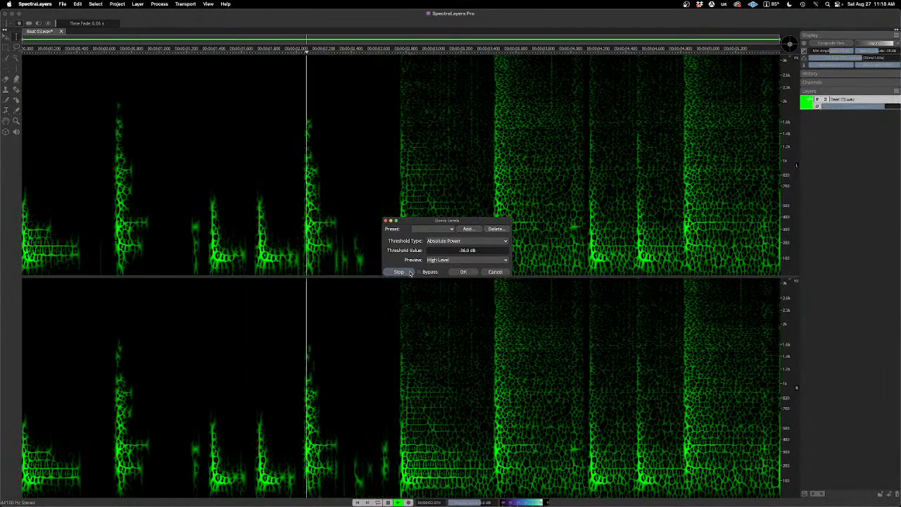
left_click(410, 273)
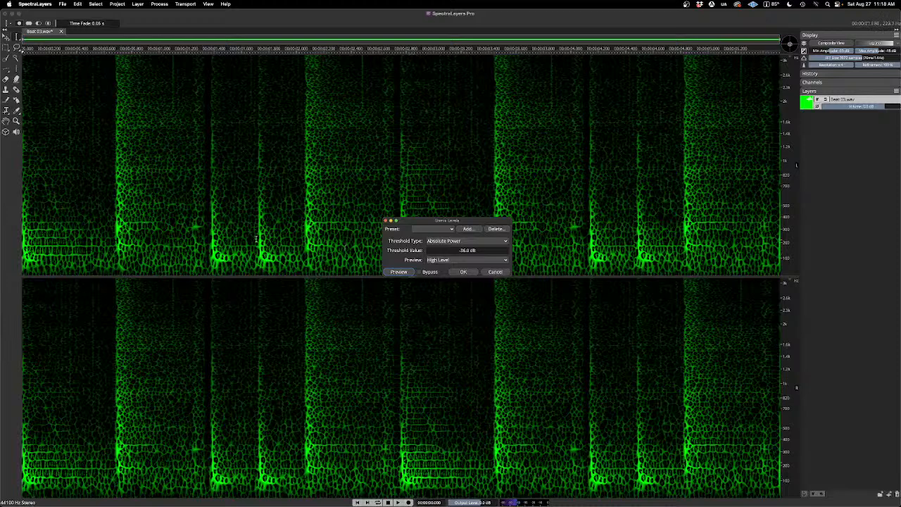
Step: Select the beat from about 1.3 s to 2.4 s and preview the High Level of that section
left_click_drag(202, 228, 357, 237)
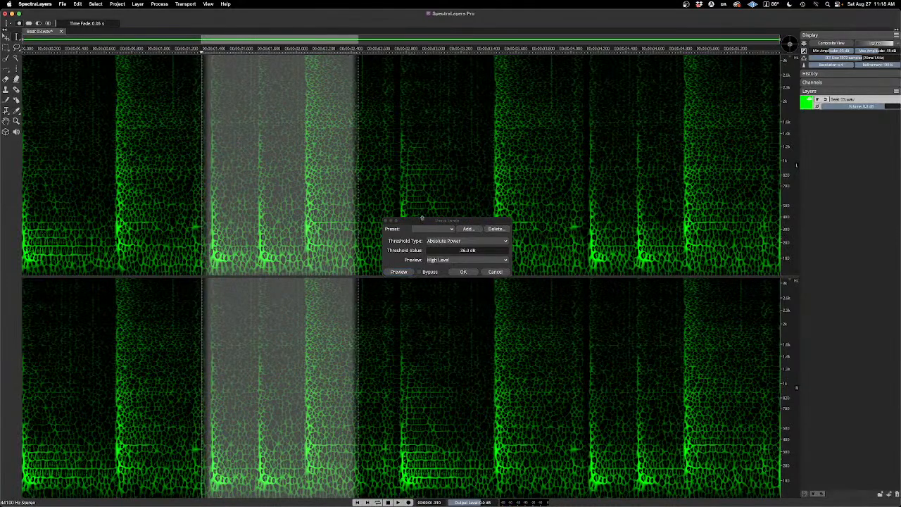
left_click_drag(421, 221, 453, 171)
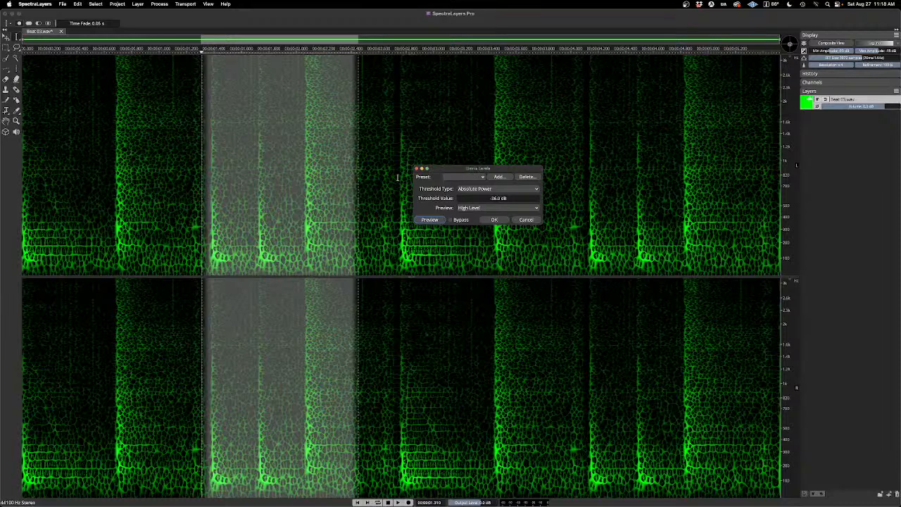
key("space")
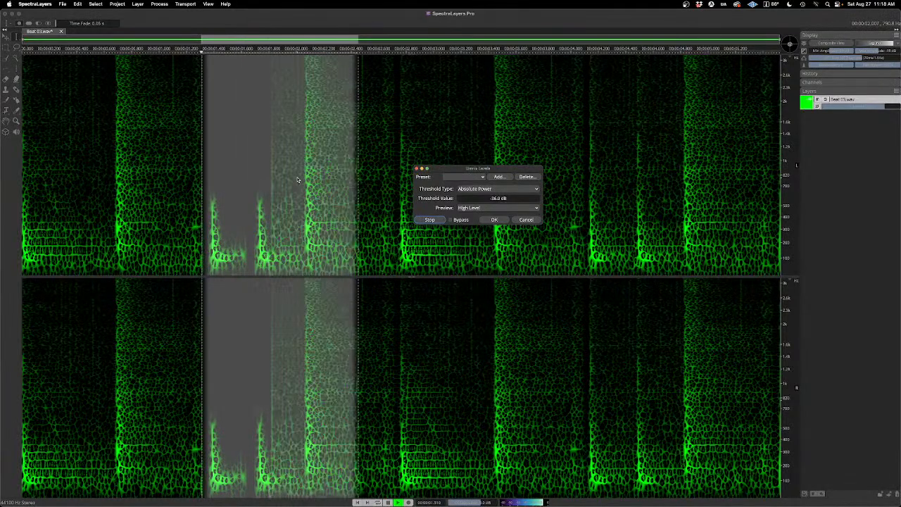
key("space")
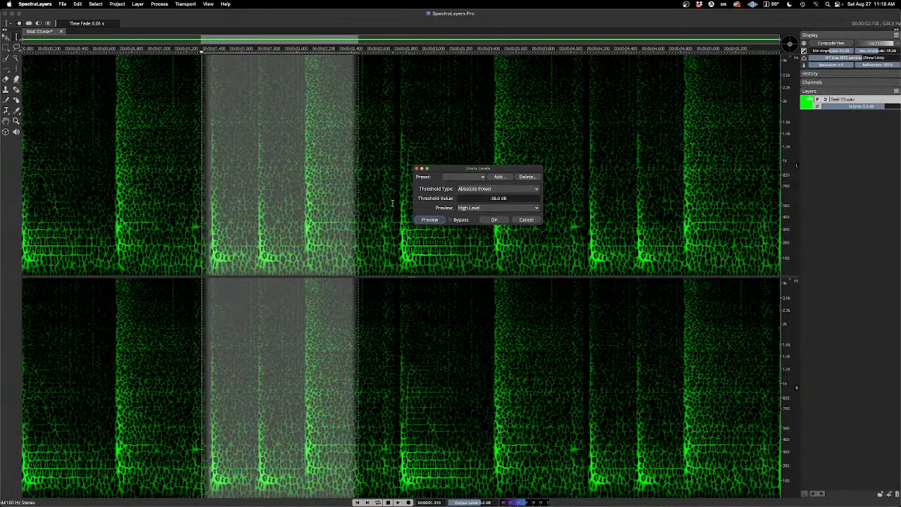
left_click(428, 220)
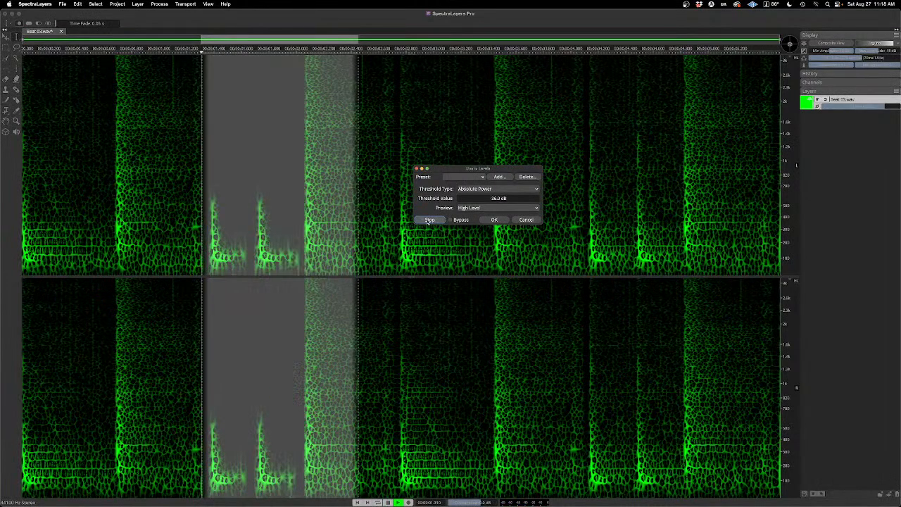
left_click(428, 220)
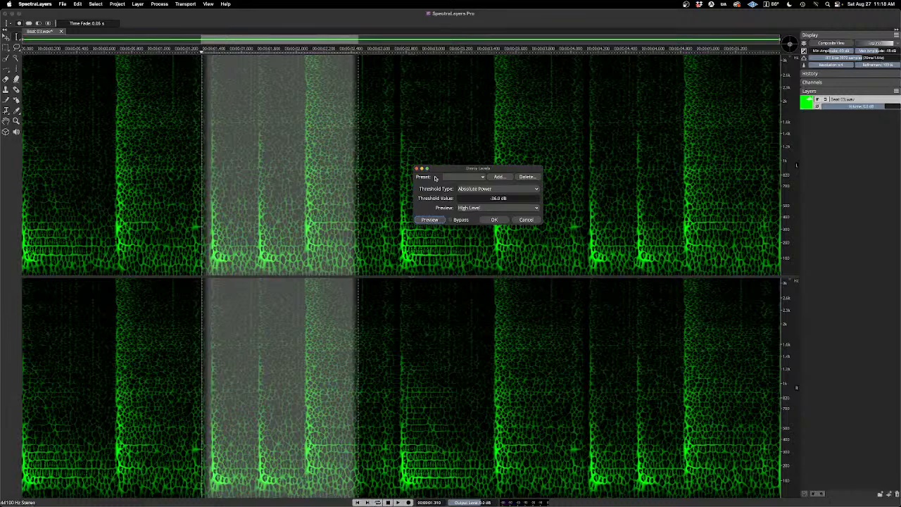
Step: Move the Unmix Levels dialog aside and reselect the beat from about 1.35 s to 3.35 s
left_click_drag(437, 169, 495, 152)
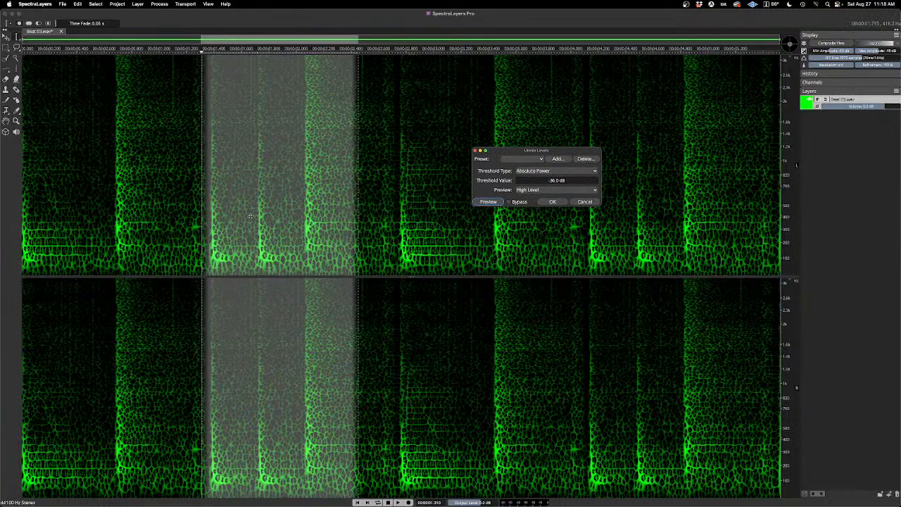
left_click(192, 227)
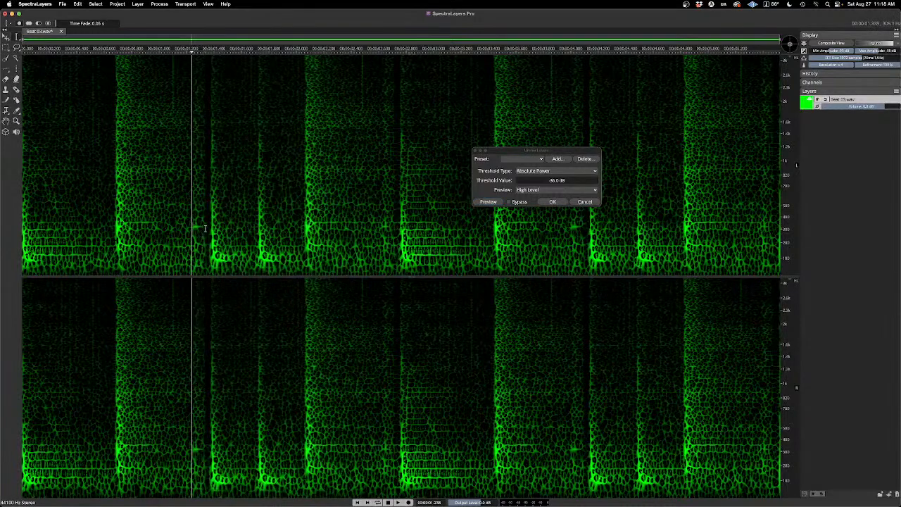
left_click_drag(206, 227, 456, 176)
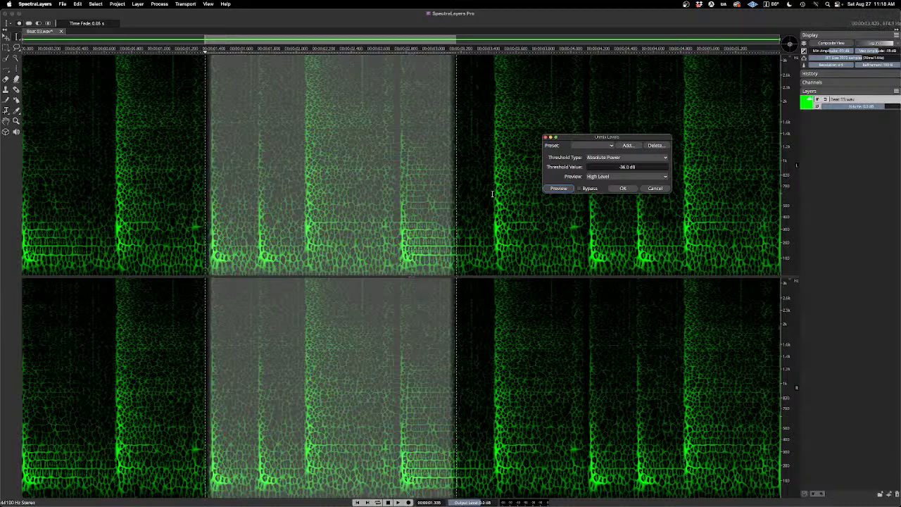
left_click(204, 229)
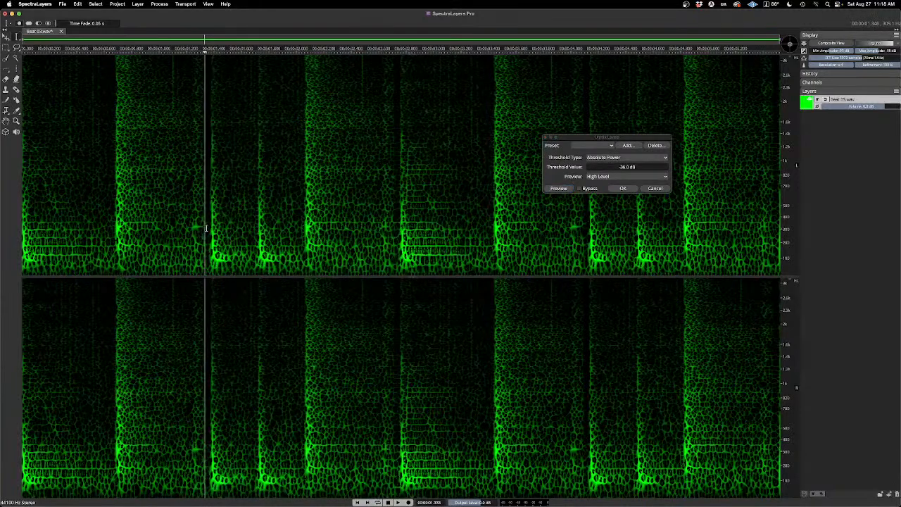
left_click_drag(206, 228, 479, 229)
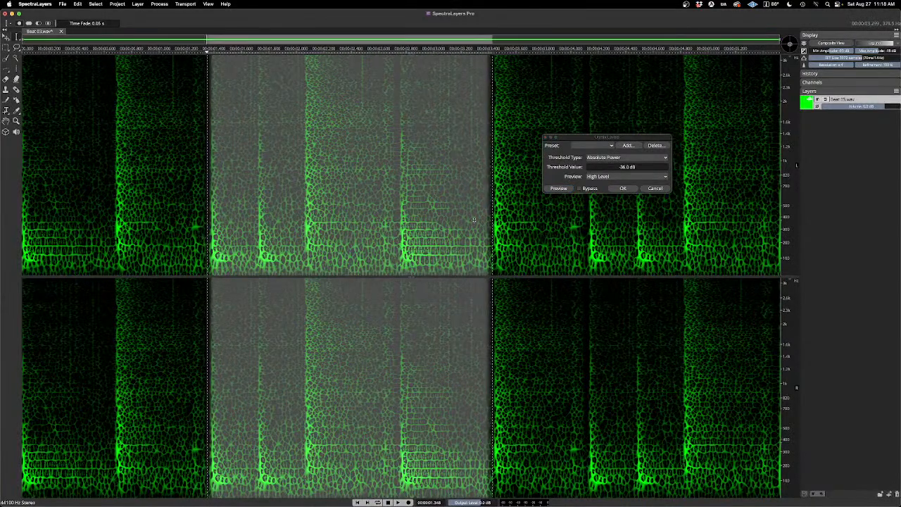
Step: Play the selected section unprocessed and audition its High Level preview for comparison
key("space")
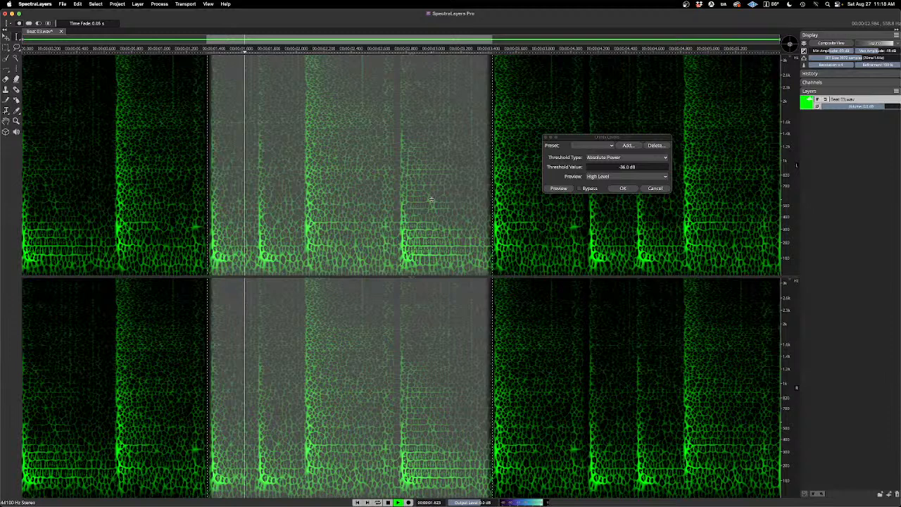
left_click(562, 188)
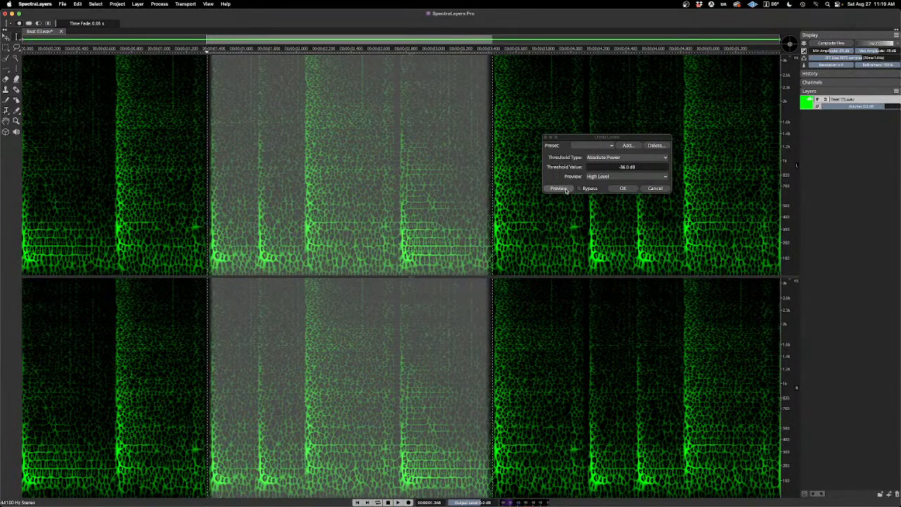
left_click(566, 190)
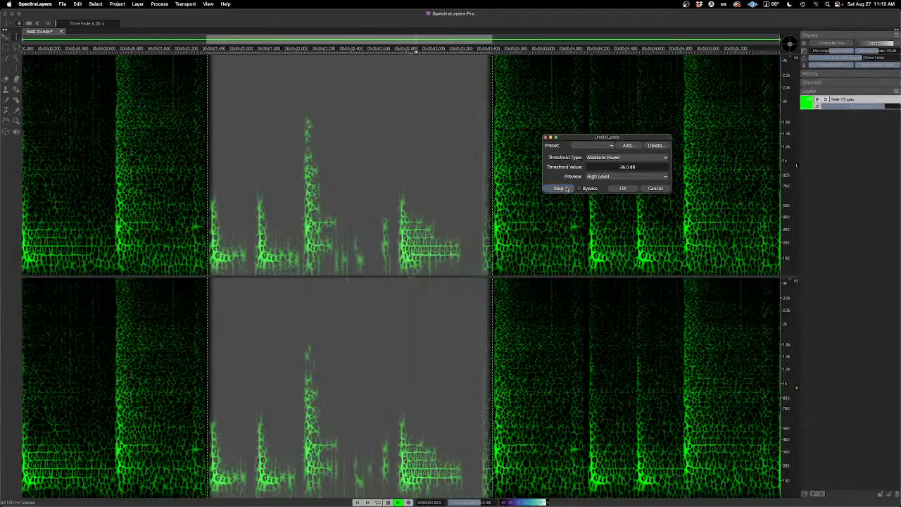
left_click(566, 188)
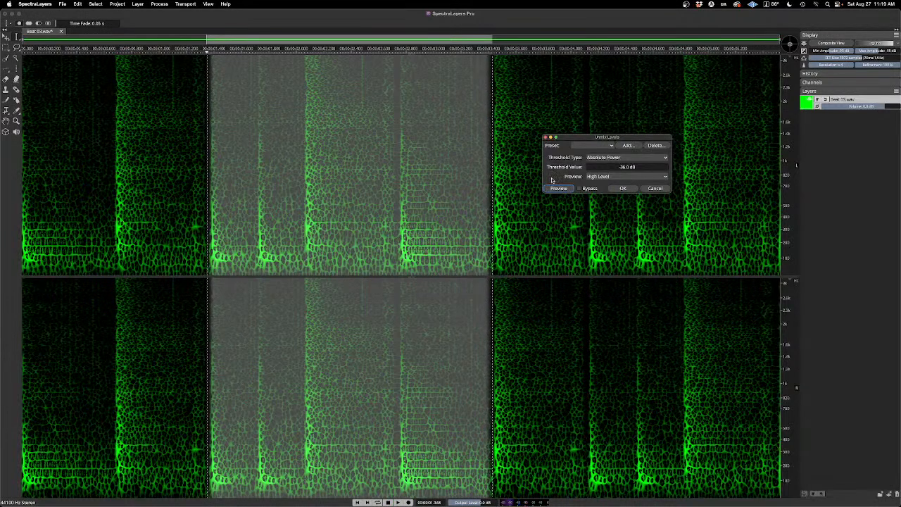
key("space")
left_click(569, 190)
left_click(568, 191)
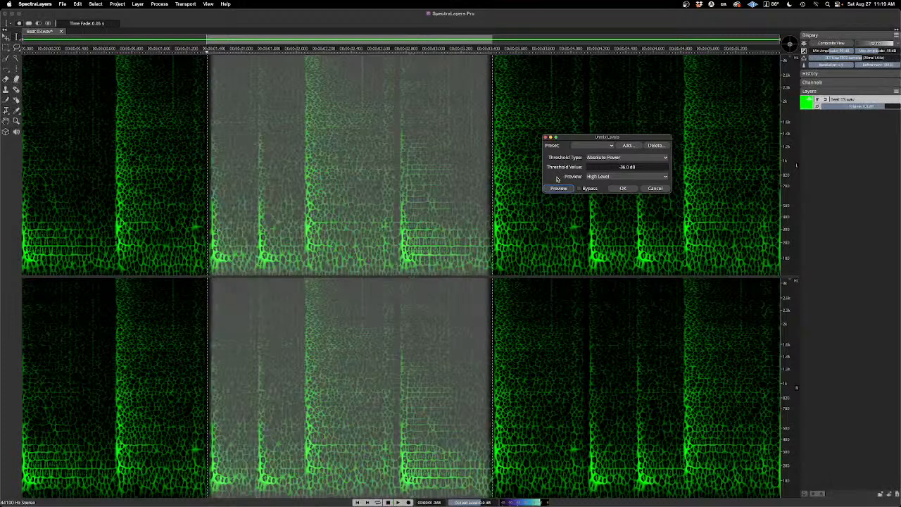
key("space")
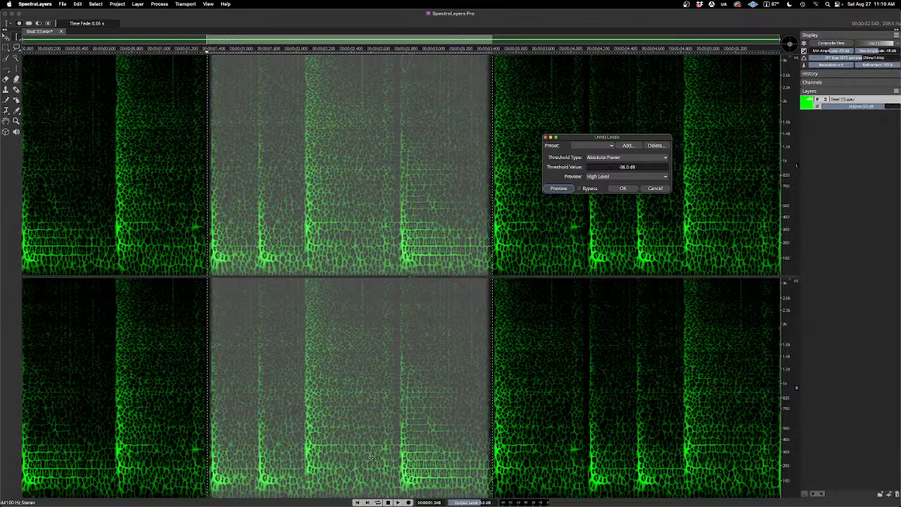
Step: Compare normal playback of the selection with the preview in Bypass, and switch Bypass back off
left_click(399, 501)
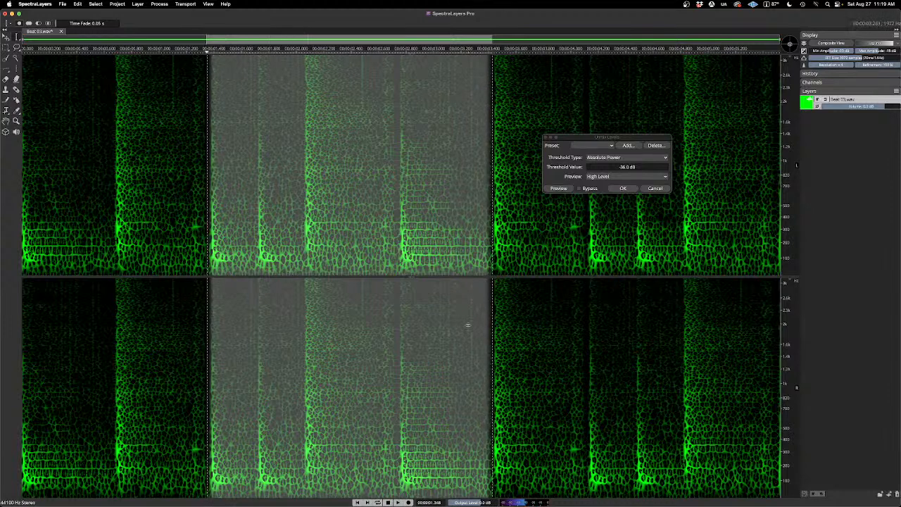
left_click(580, 189)
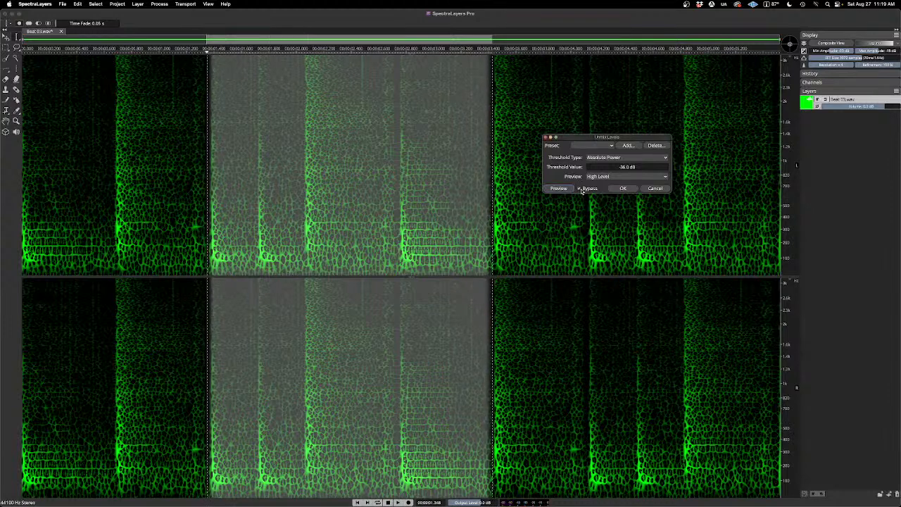
left_click(567, 189)
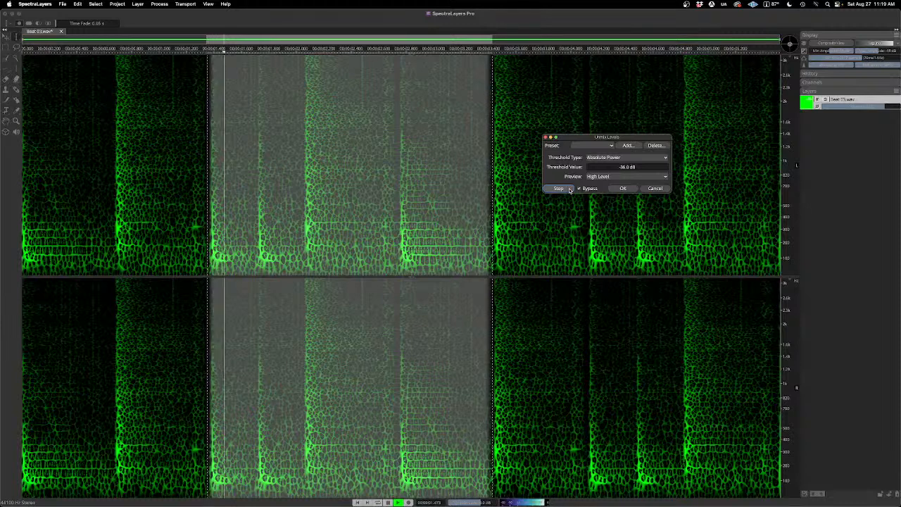
left_click(570, 190)
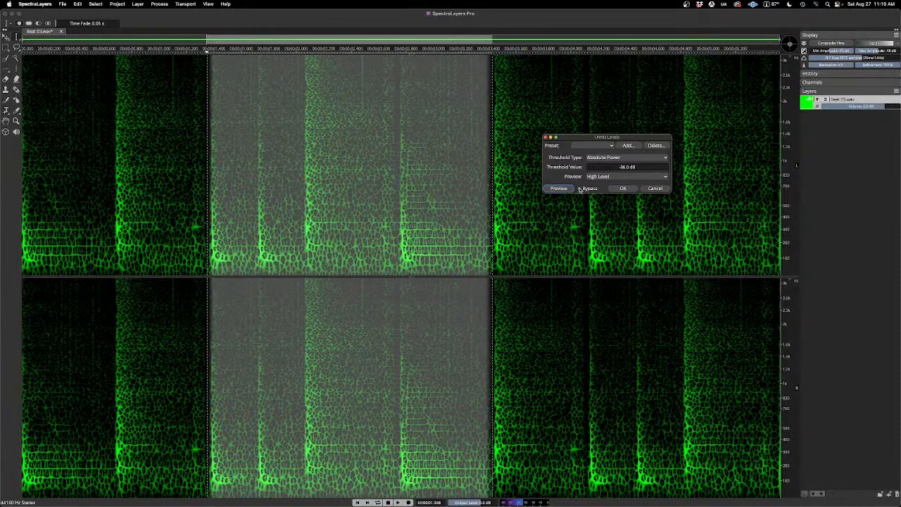
left_click(579, 188)
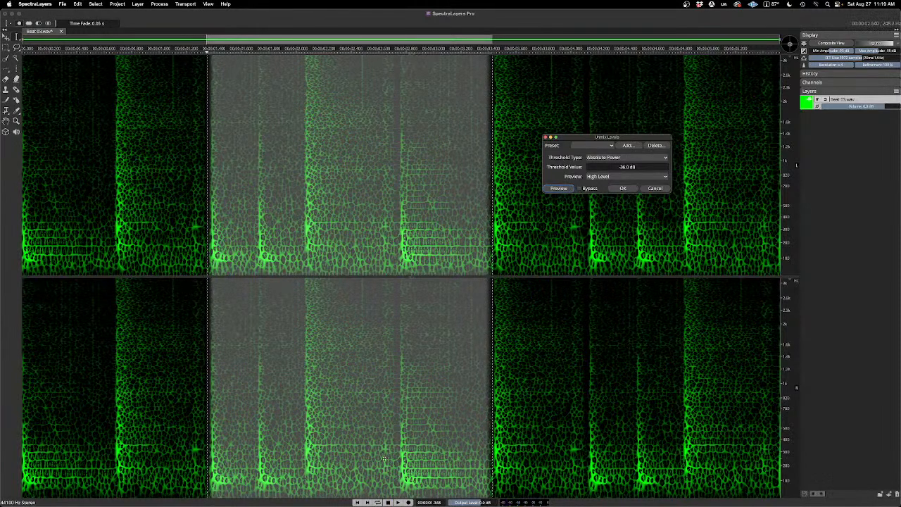
Step: Replay the original selection and compare it with the High Level preview with Bypass off
left_click(398, 502)
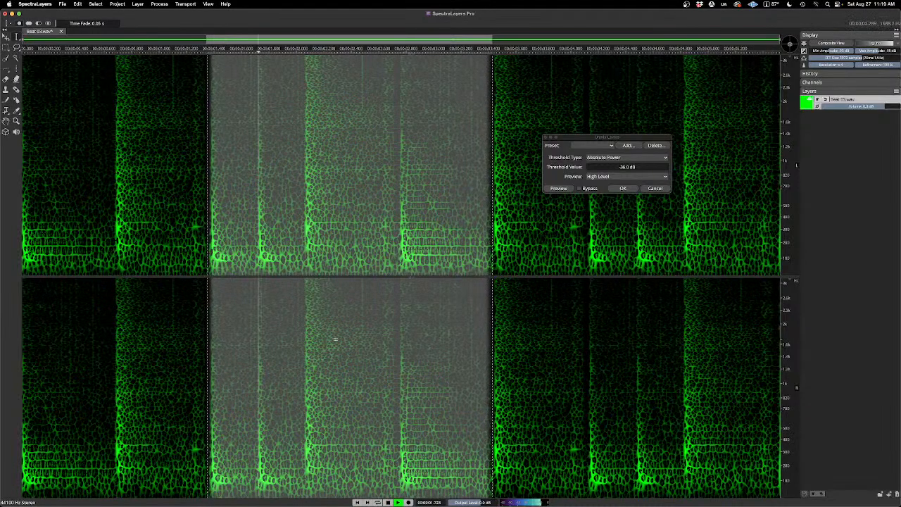
left_click(569, 188)
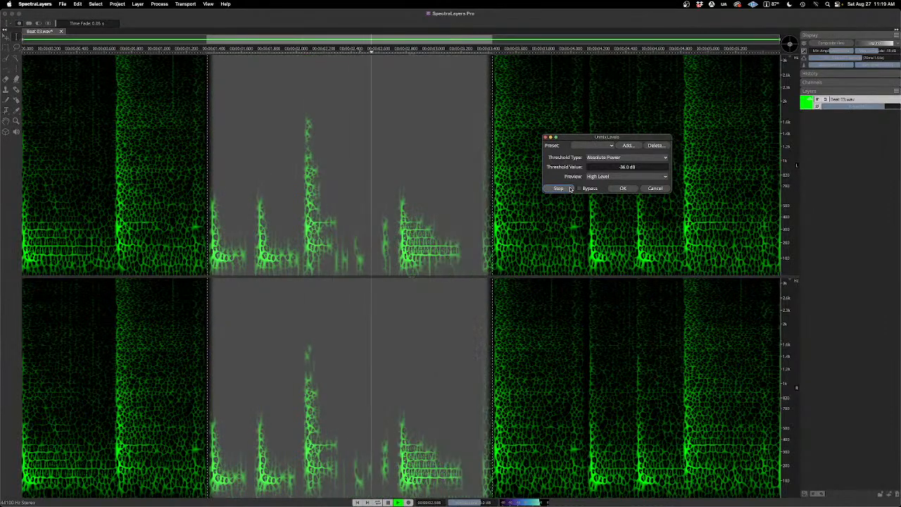
left_click(570, 189)
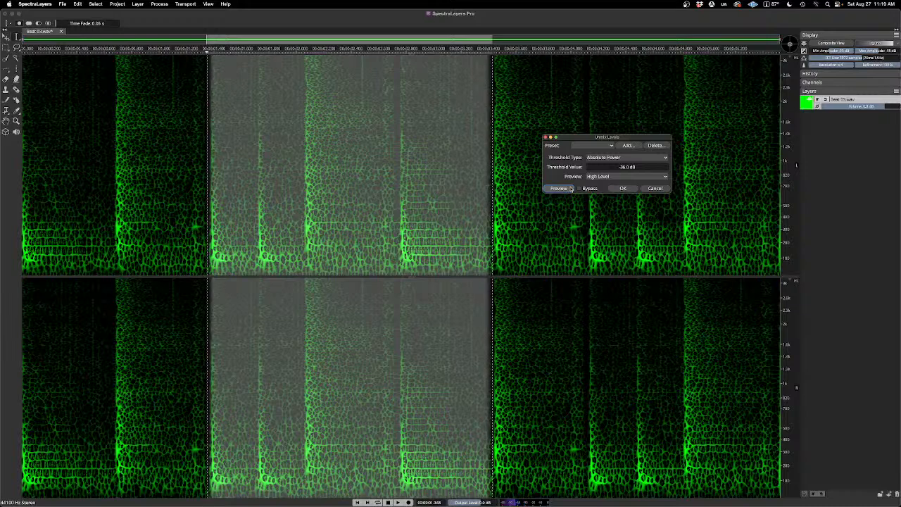
left_click(570, 189)
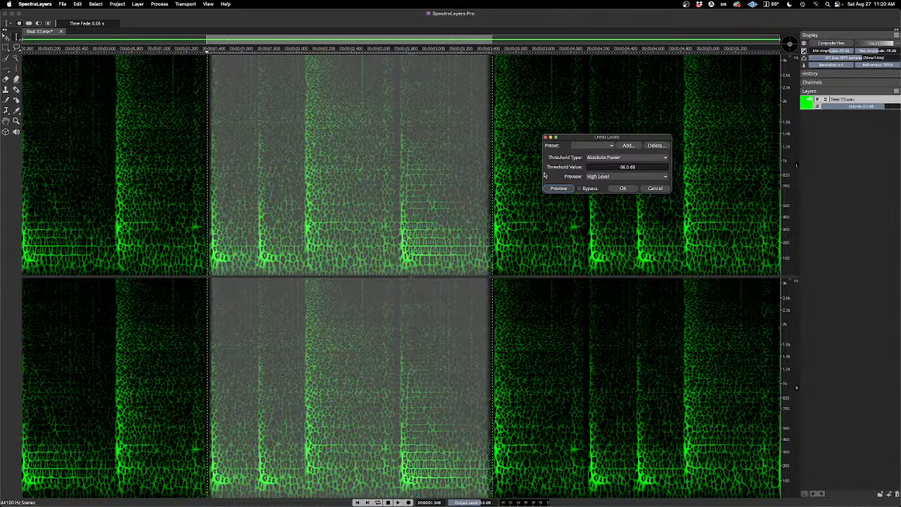
Step: Apply Unmix Levels with Absolute Power at -36.0 dB, and clear the time selection
left_click(622, 188)
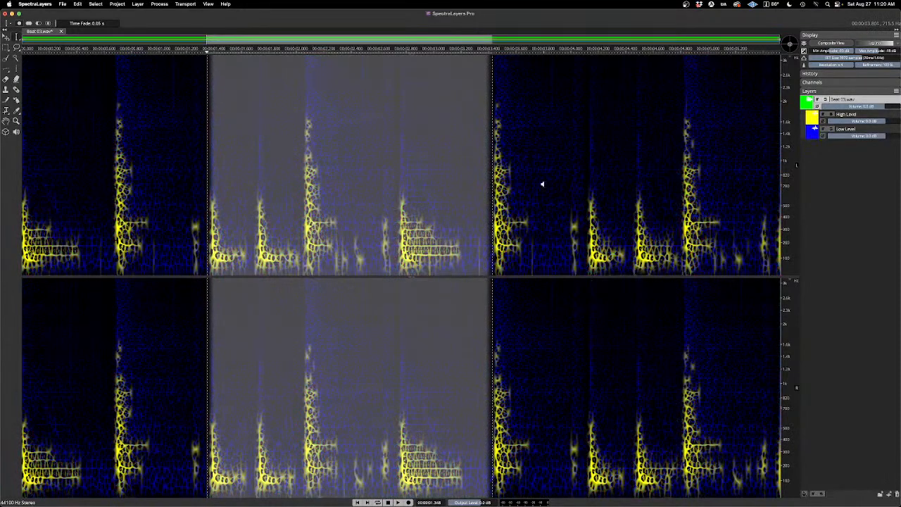
key("Escape")
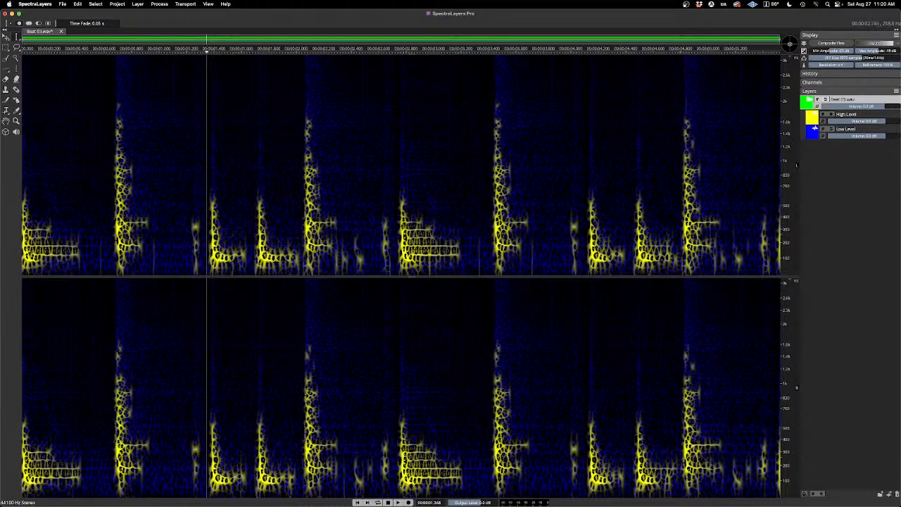
Step: Return the playhead to the start, enable loop playback, and audition the High Level and Low Level layers together
left_click(356, 502)
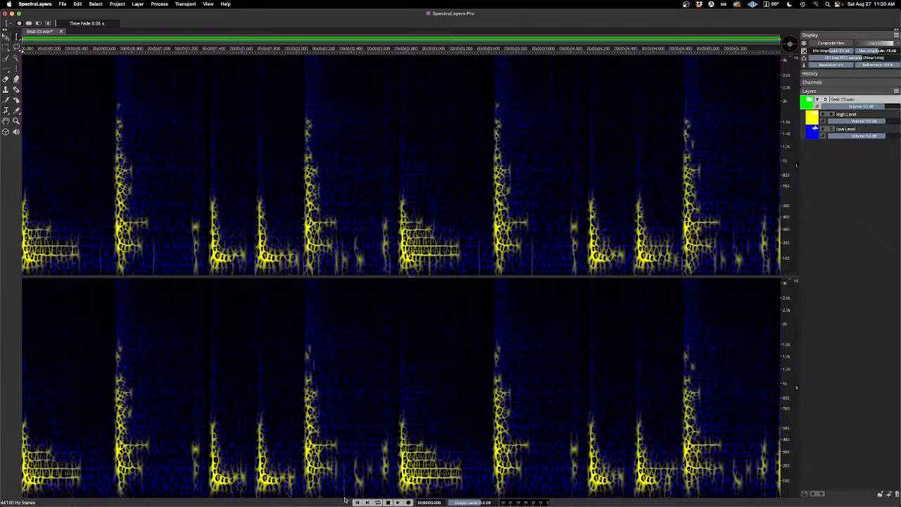
left_click(379, 501)
key("space")
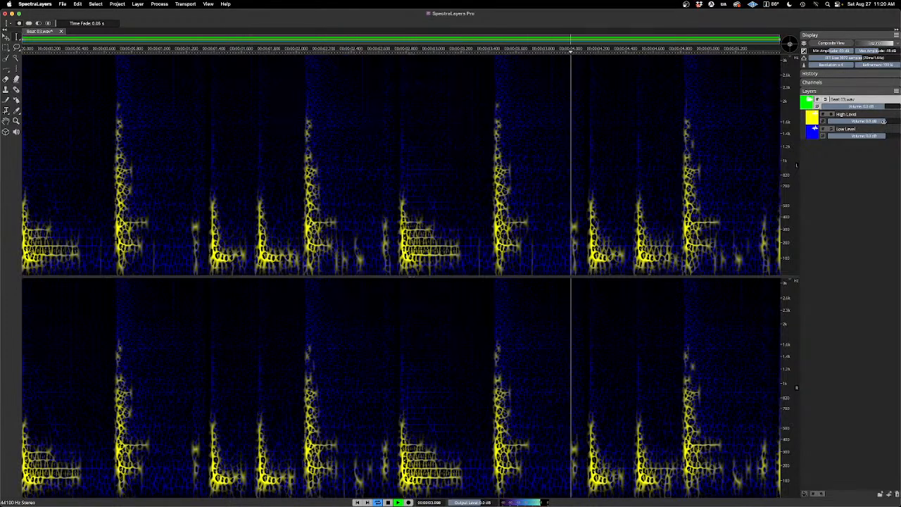
key("space")
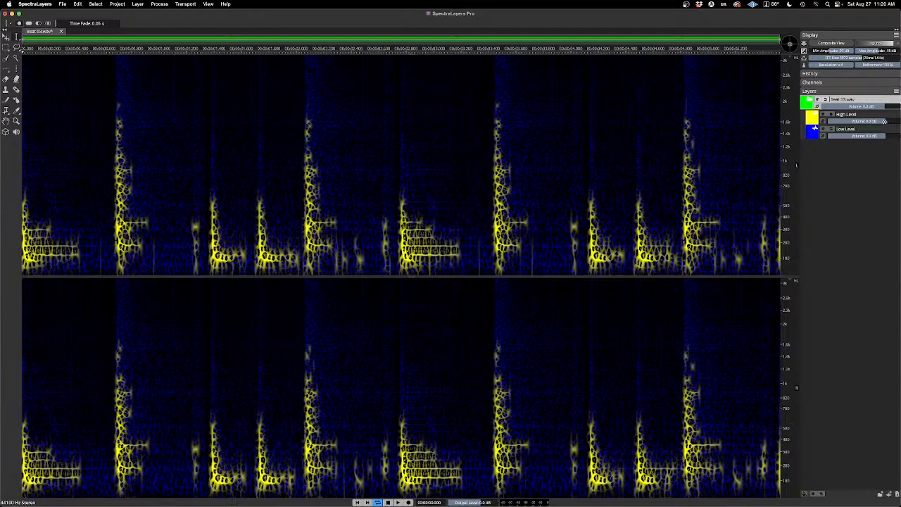
Step: Audition the looped beat while adjusting the High Level layer's volume, leaving it at 0.0 dB
key("space")
mouse_move(884, 121)
left_mouse_down()
mouse_move(848, 122)
mouse_move(880, 128)
left_mouse_up()
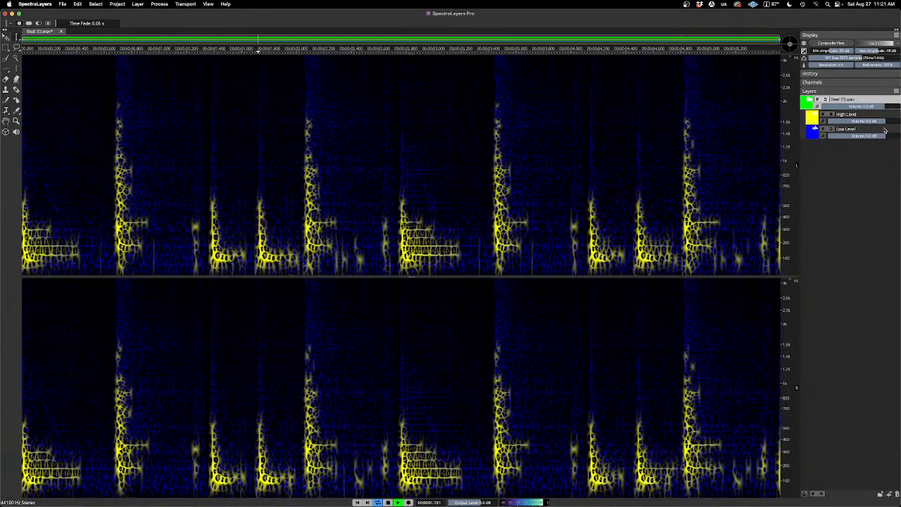
key("space")
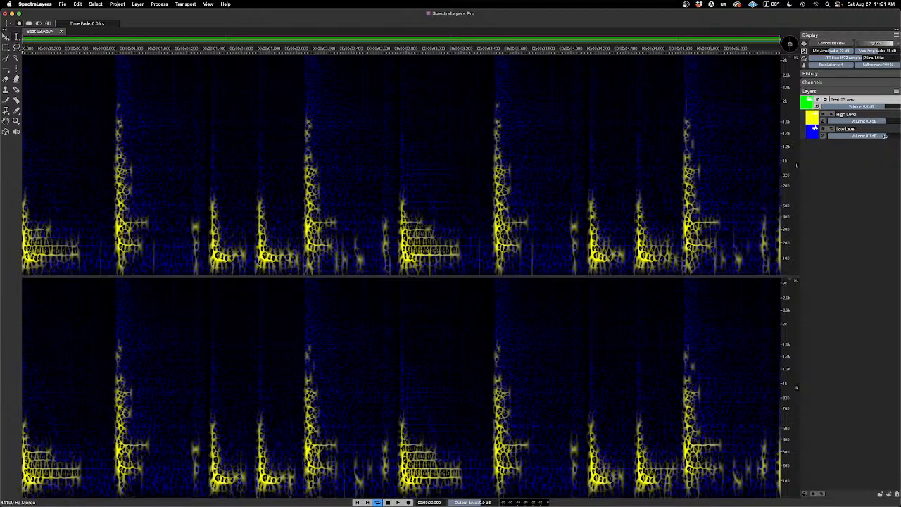
Step: During playback, lower the Low Level layer's volume to about -21 dB and restore it to 0.0 dB
key("space")
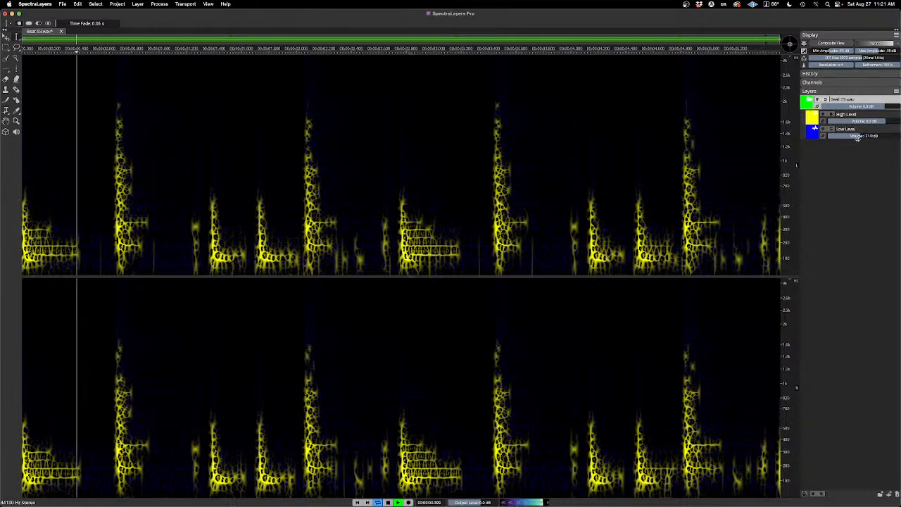
left_click_drag(858, 138, 886, 141)
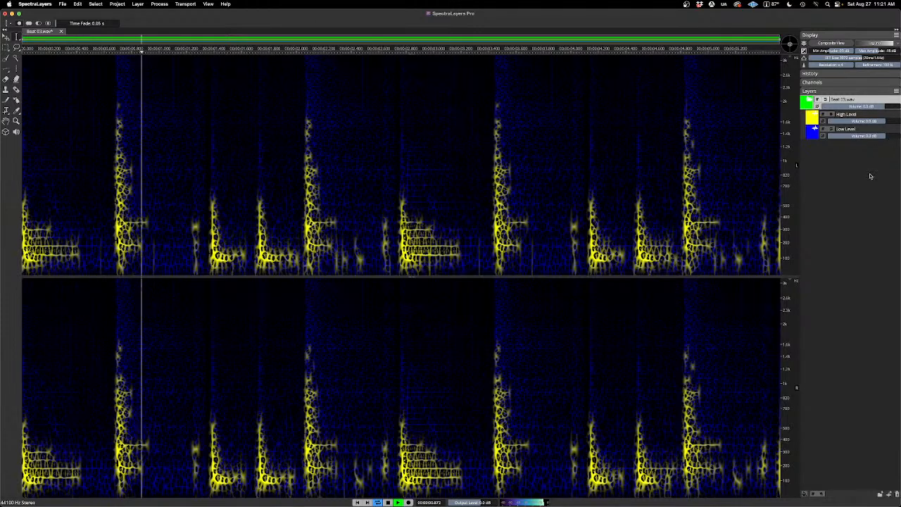
key("space")
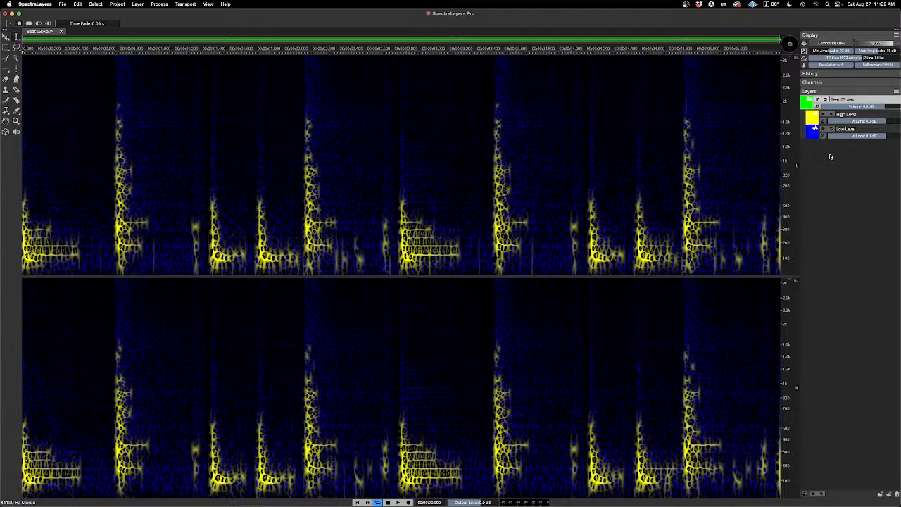
Step: Solo the High Level layer and audition it on its own
left_click(831, 115)
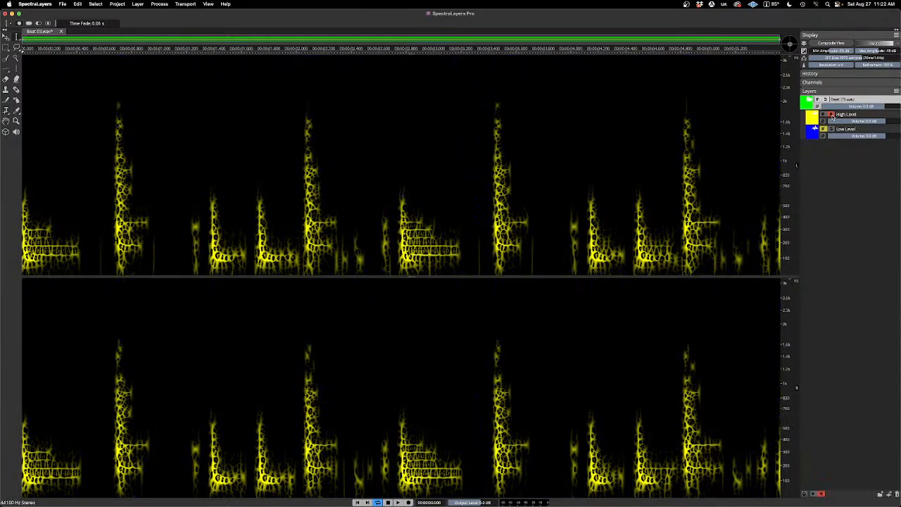
key("space")
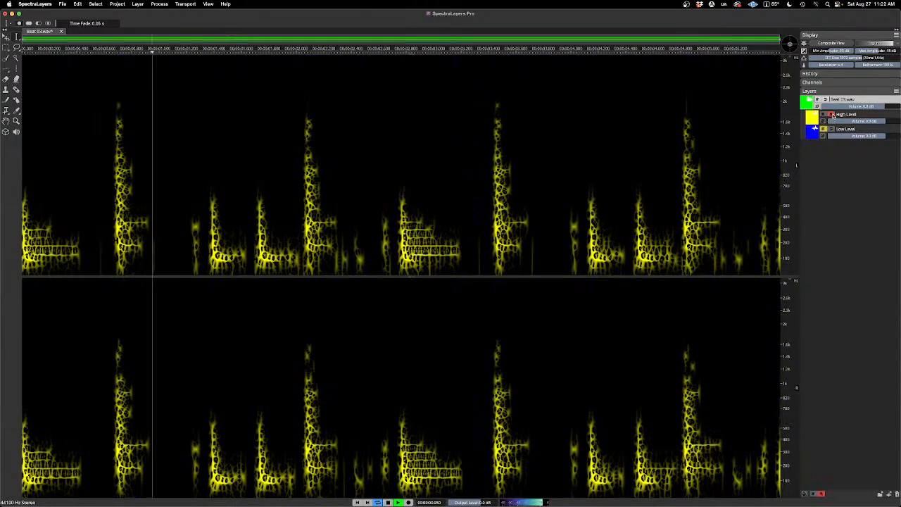
key("space")
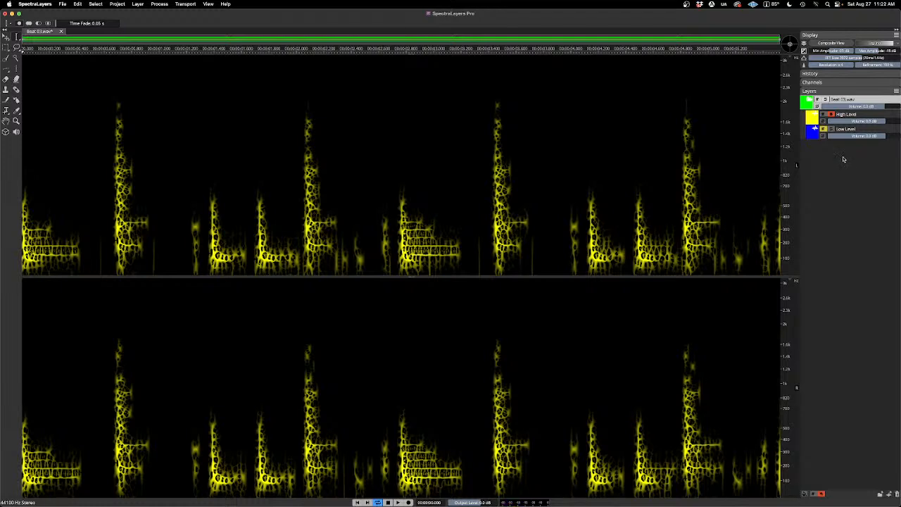
left_click(848, 116)
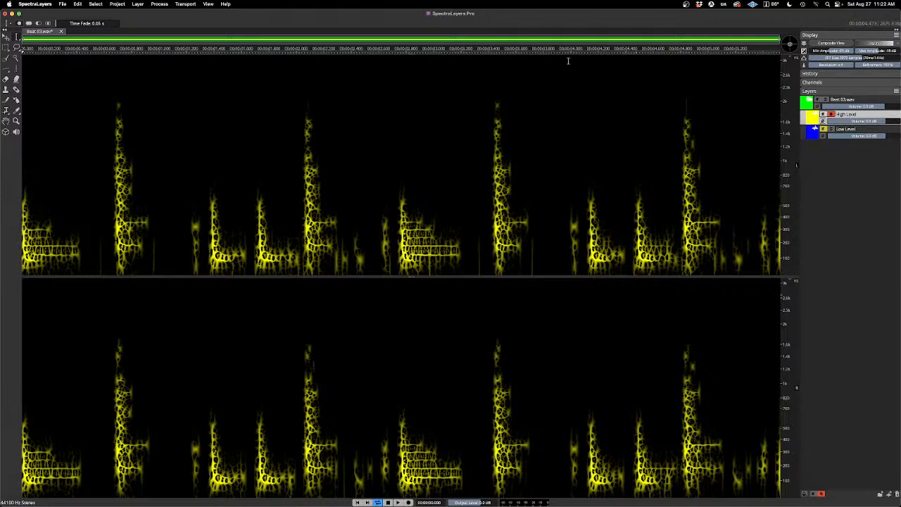
left_click(163, 5)
left_click(189, 116)
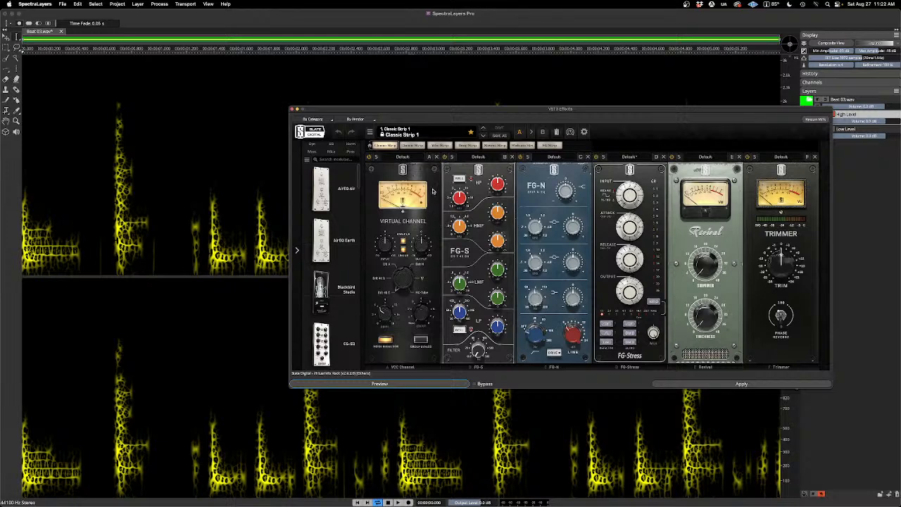
left_click(436, 157)
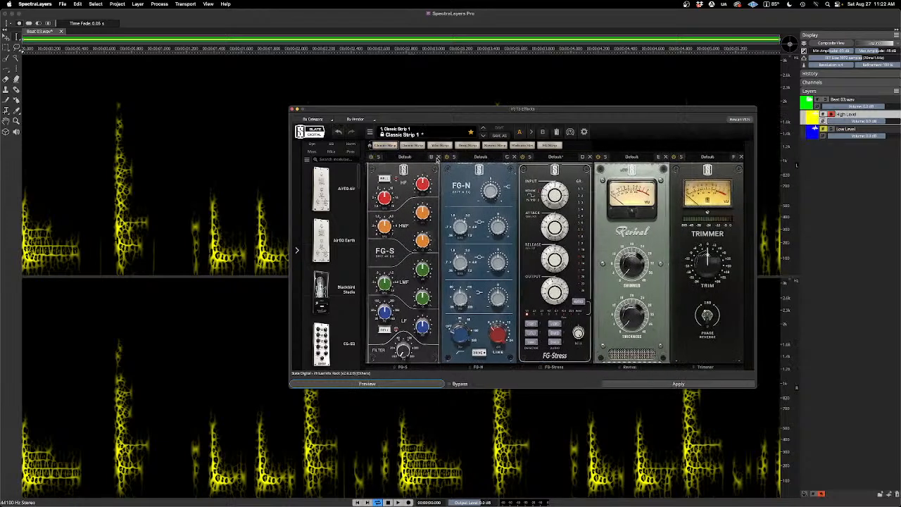
left_click(436, 157)
left_click(436, 157)
left_click(436, 158)
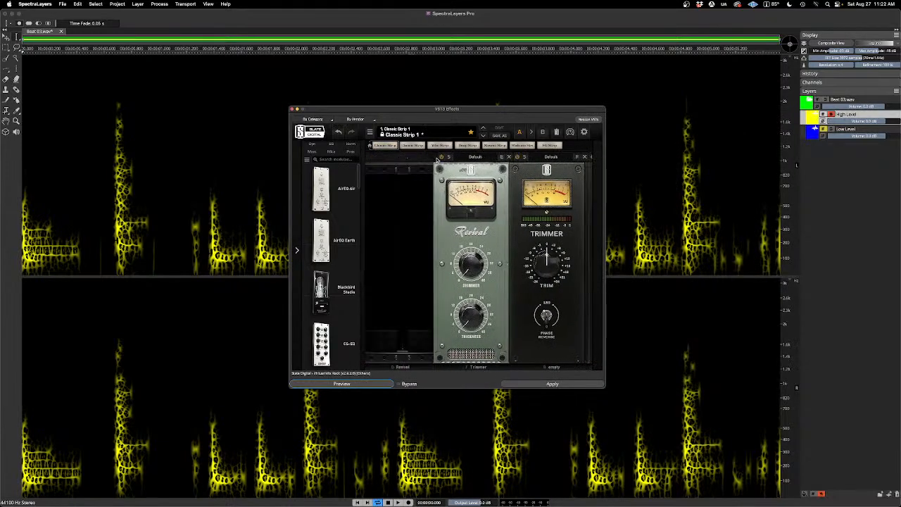
left_click(436, 157)
left_click(436, 158)
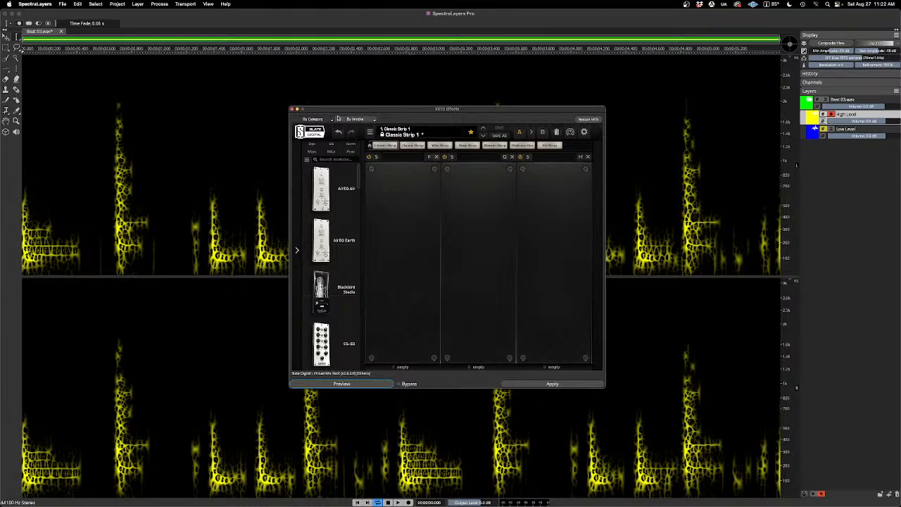
left_click(292, 111)
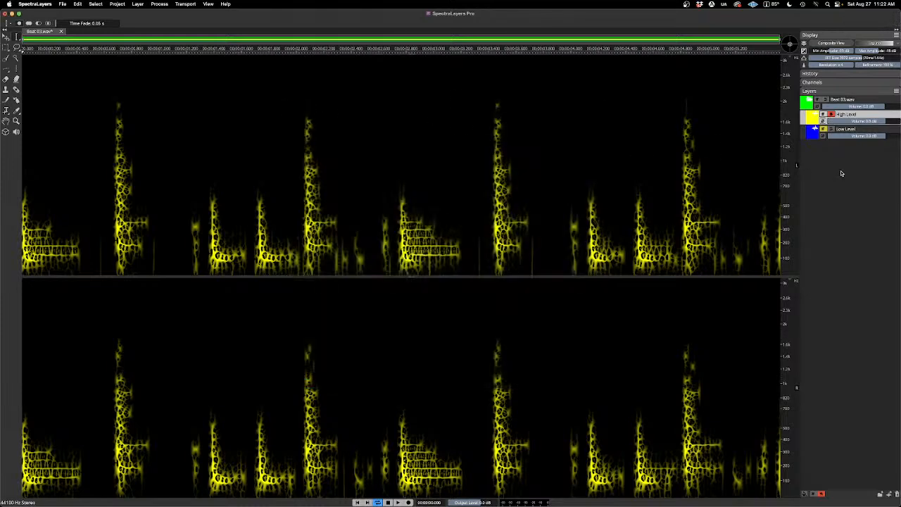
Step: Duplicate the High Level layer as "High Level FX" and mute the original High Level layer
right_click(853, 117)
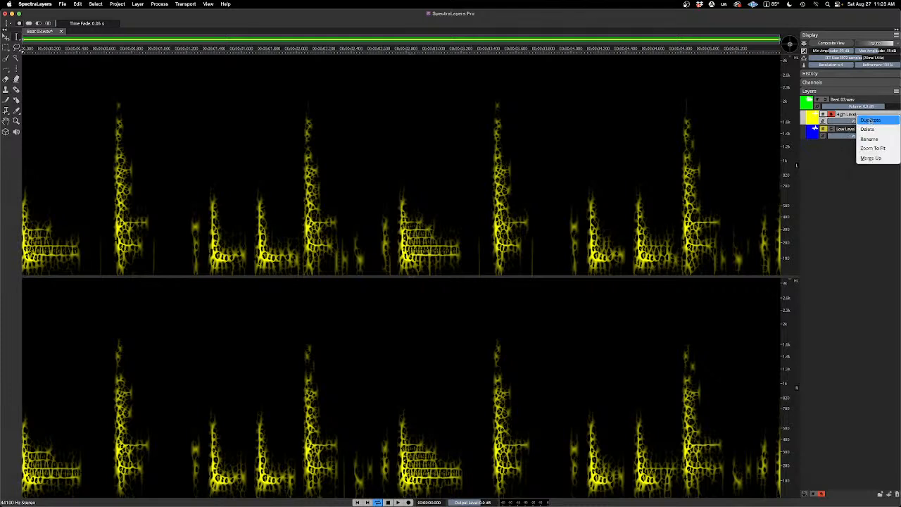
left_click(872, 121)
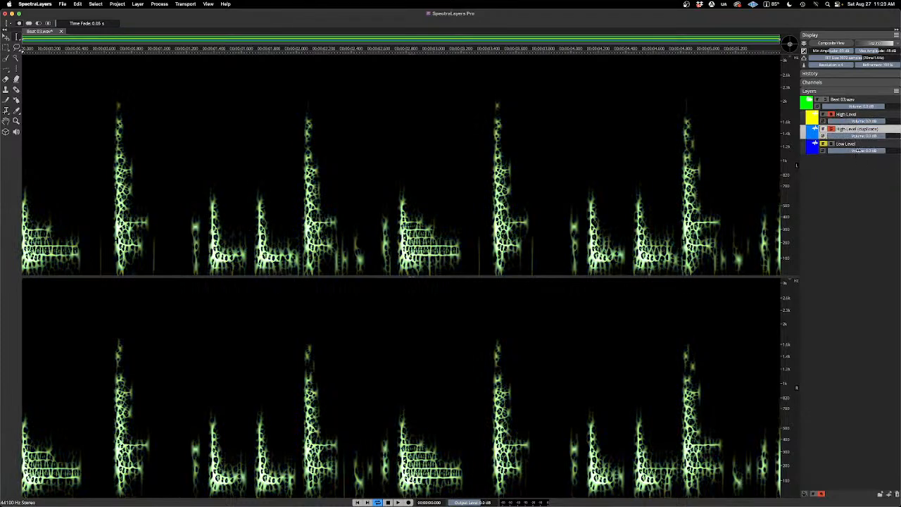
double_click(868, 130)
left_click(881, 129)
left_click(825, 120)
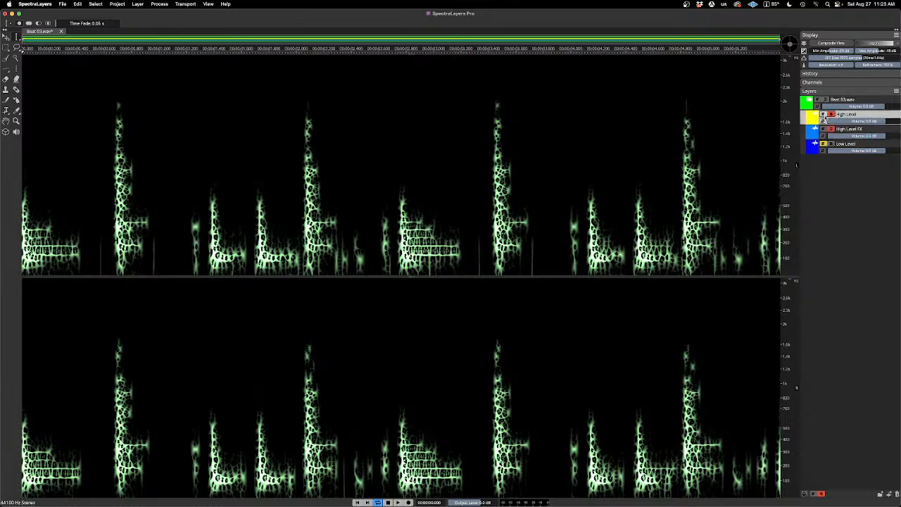
left_click(823, 115)
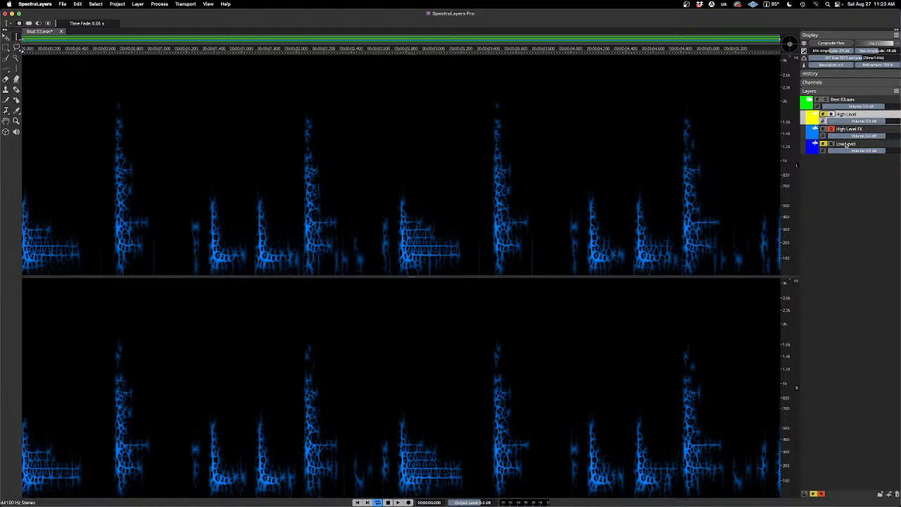
Step: Load sonible's smart:reverb as a VST3 effect for the High Level FX layer, and move its window clear of the first hits
left_click(844, 130)
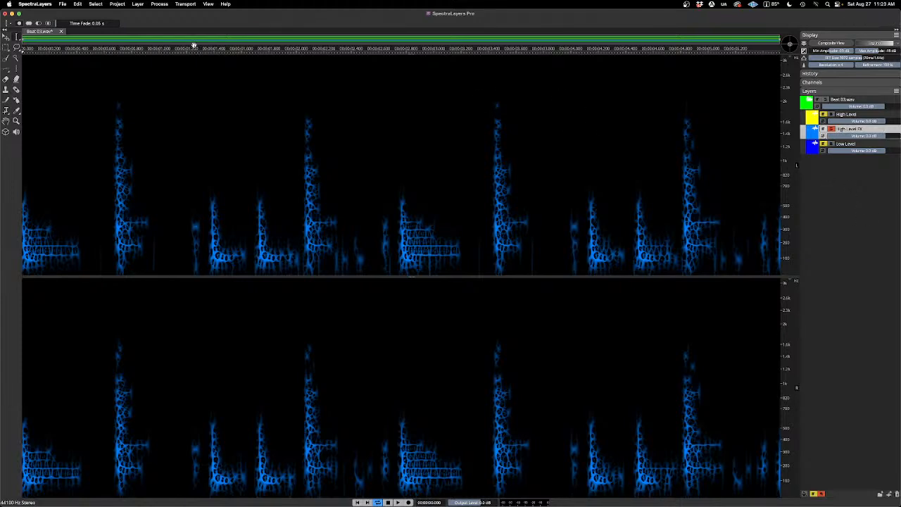
left_click(161, 5)
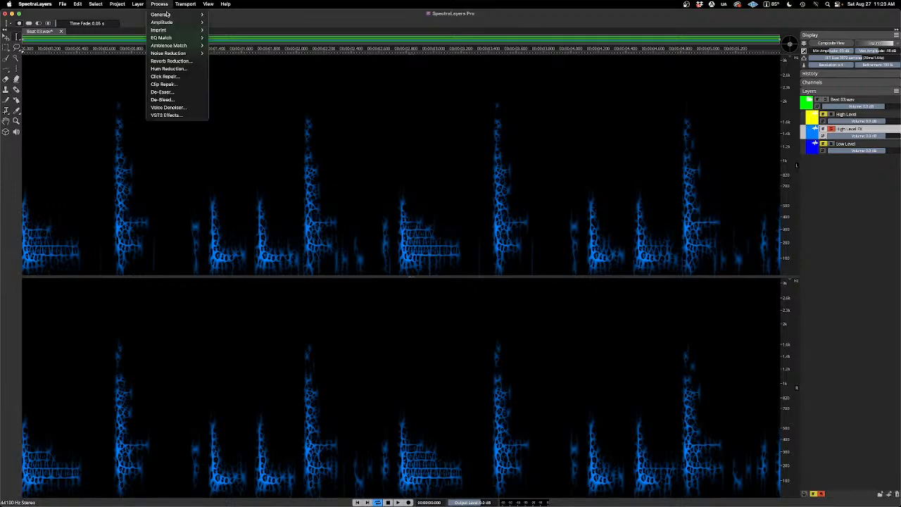
left_click(201, 116)
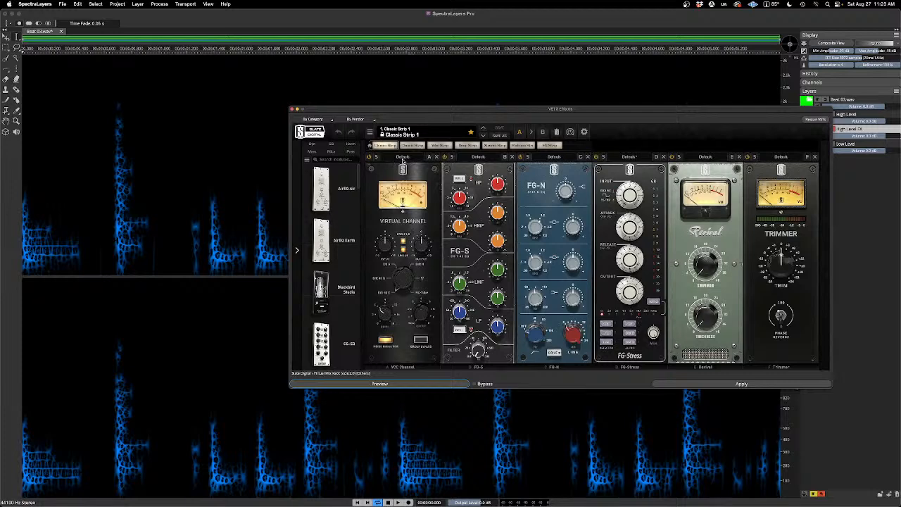
left_click(371, 121)
mouse_move(377, 181)
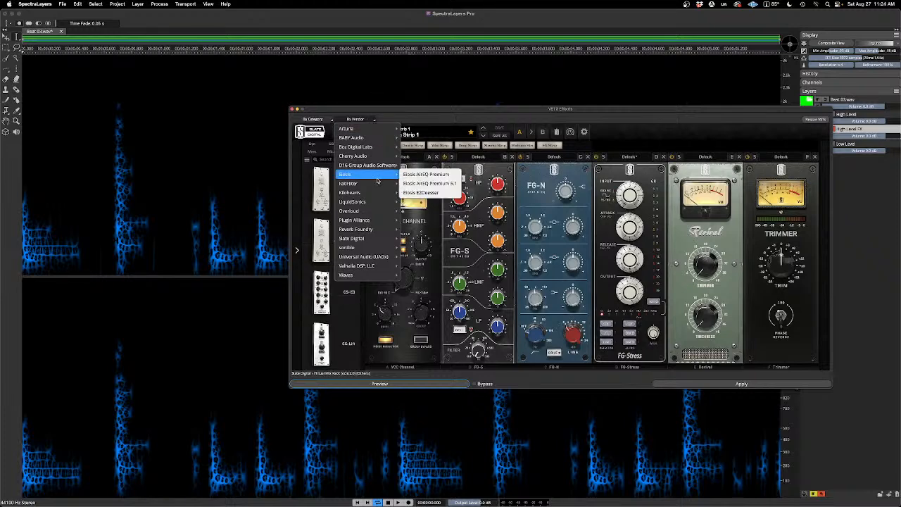
mouse_move(364, 253)
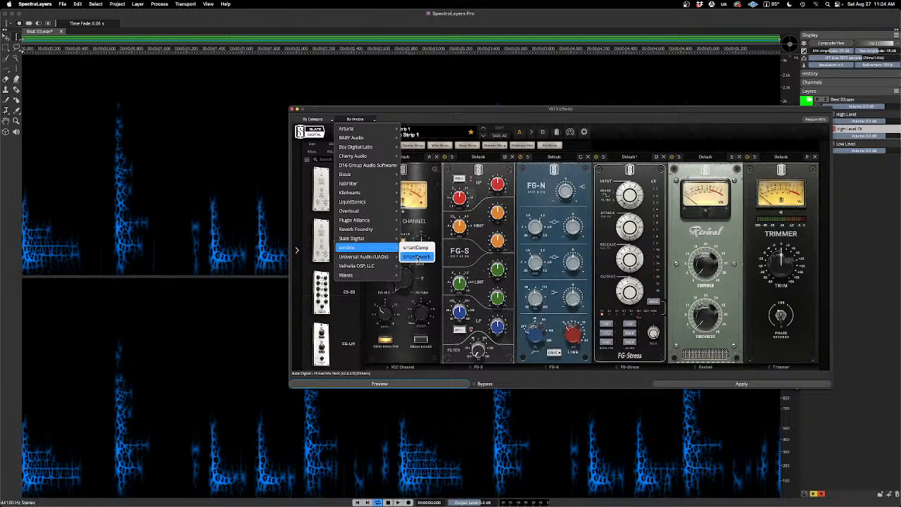
left_click(417, 258)
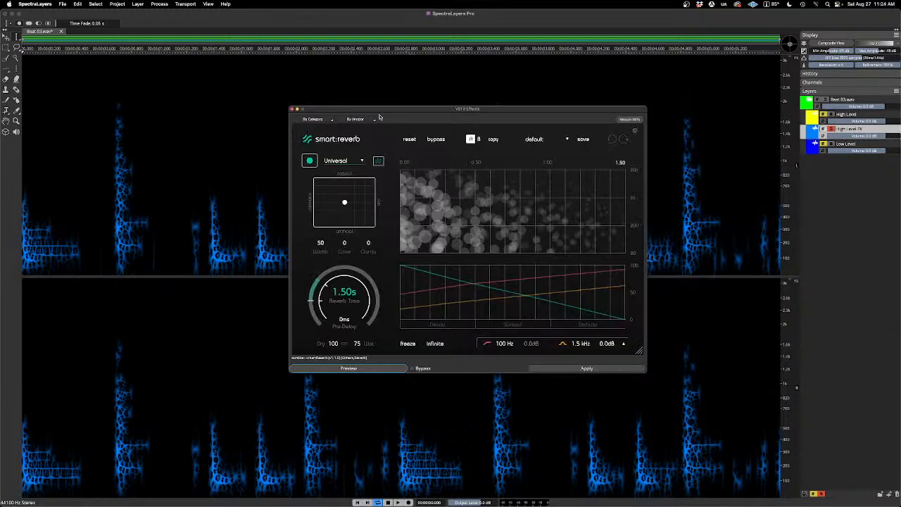
left_click_drag(379, 117, 473, 126)
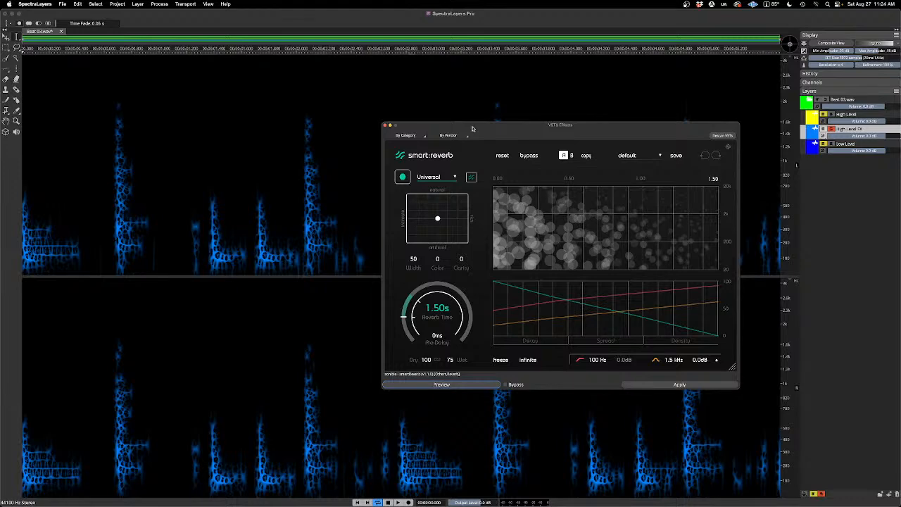
left_click_drag(473, 128, 542, 127)
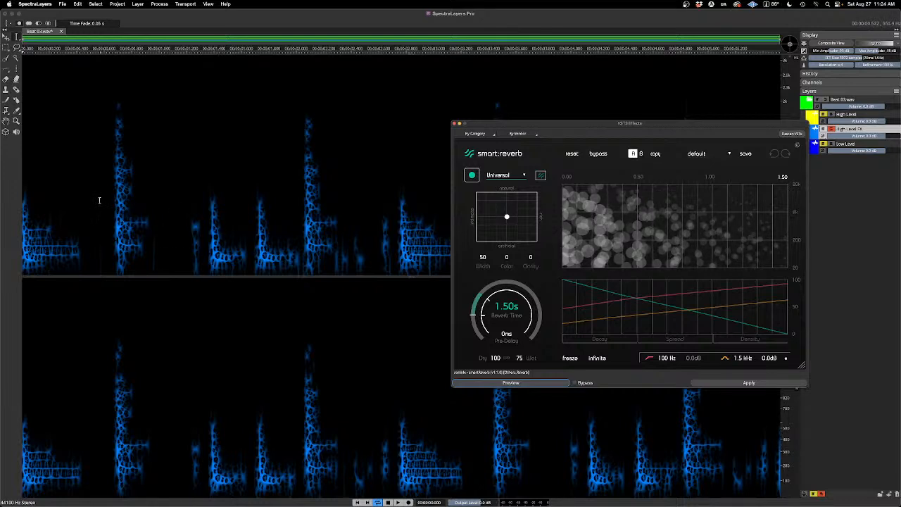
Step: Select the two hits between about 1.3 s and 2.0 s as the time range and audition them
left_click_drag(99, 200, 181, 204)
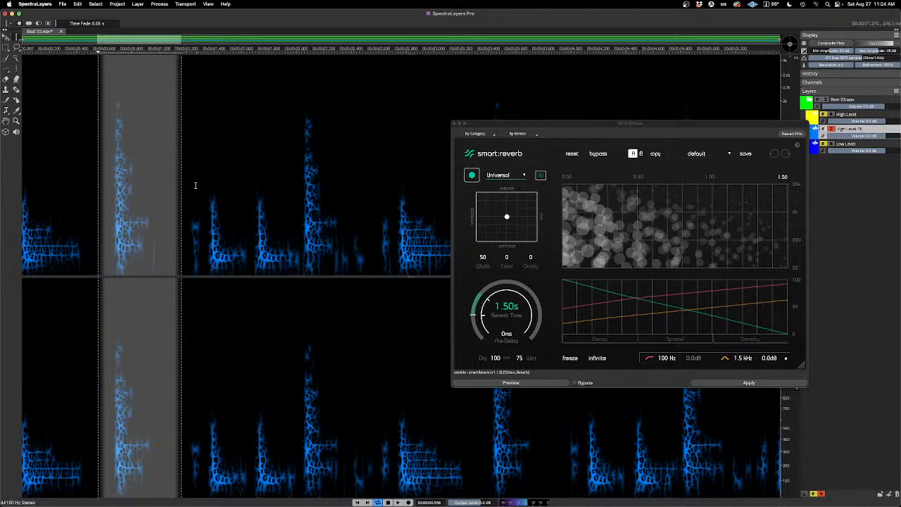
left_click_drag(201, 182, 302, 218)
key("space")
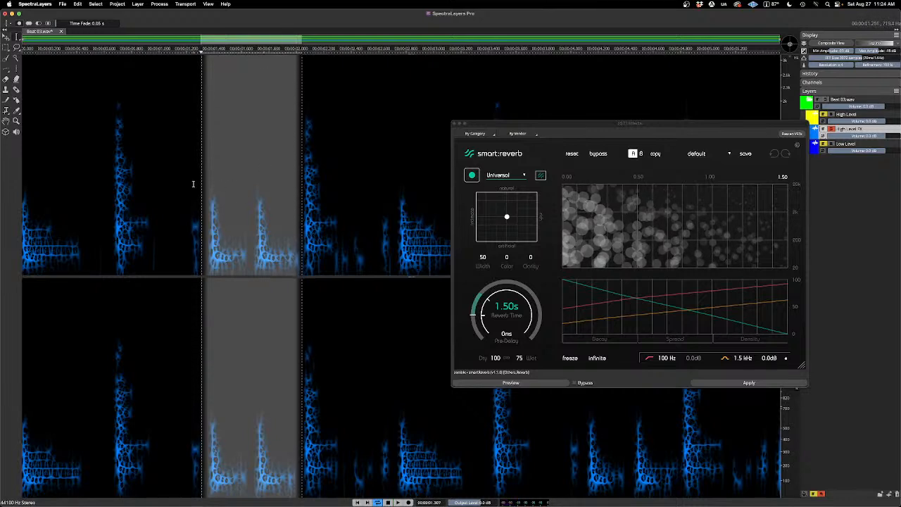
Step: Run smart:reverb's learning analysis with the Universal profile while previewing the selected hits until its reverb settings are generated
left_click_drag(485, 127, 480, 124)
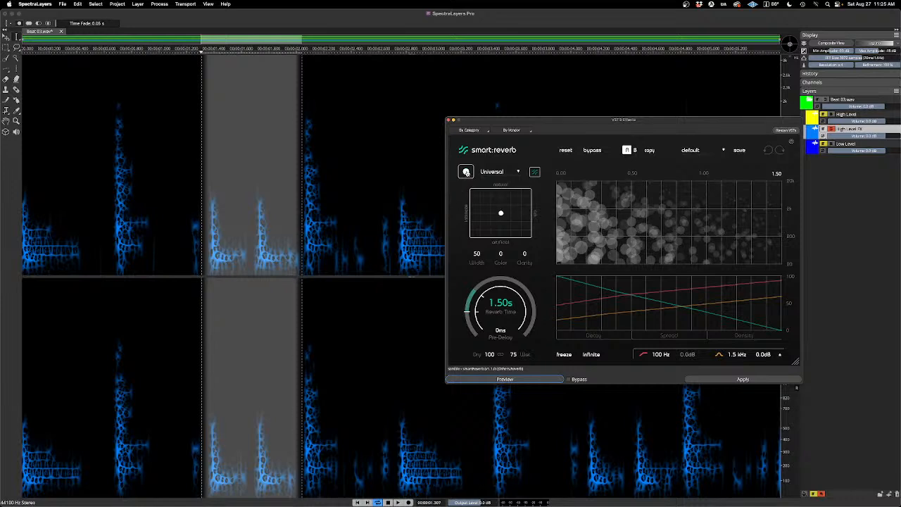
left_click(466, 172)
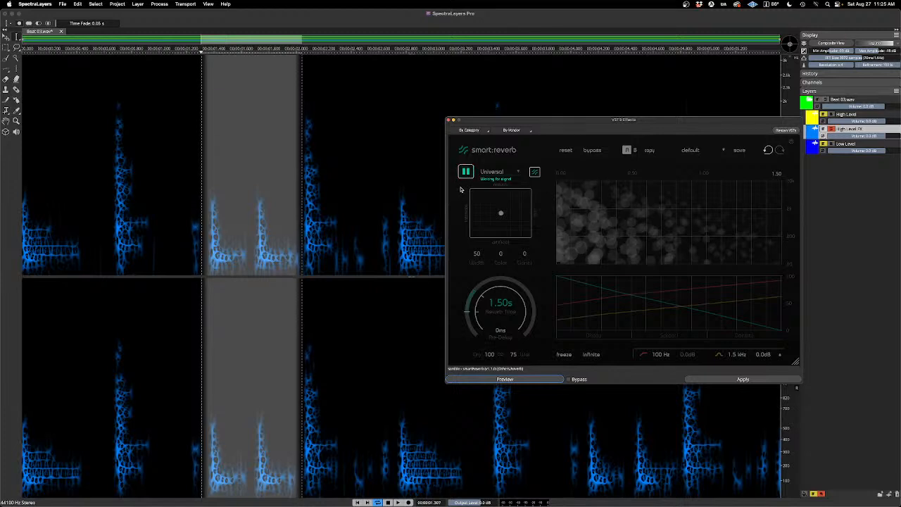
key("space")
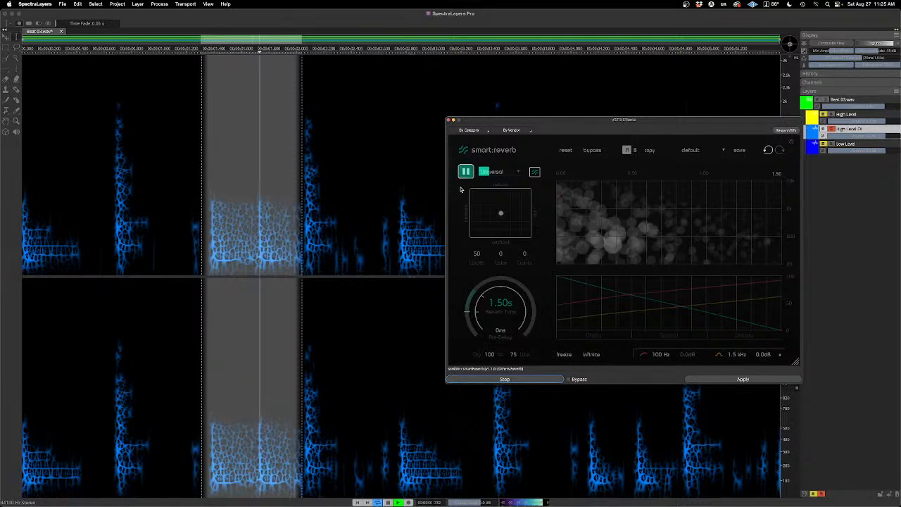
key("space")
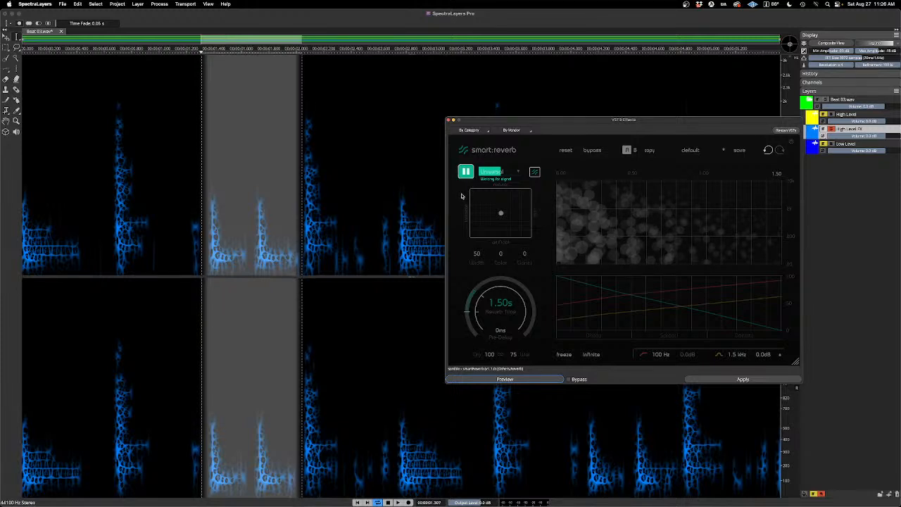
key("space")
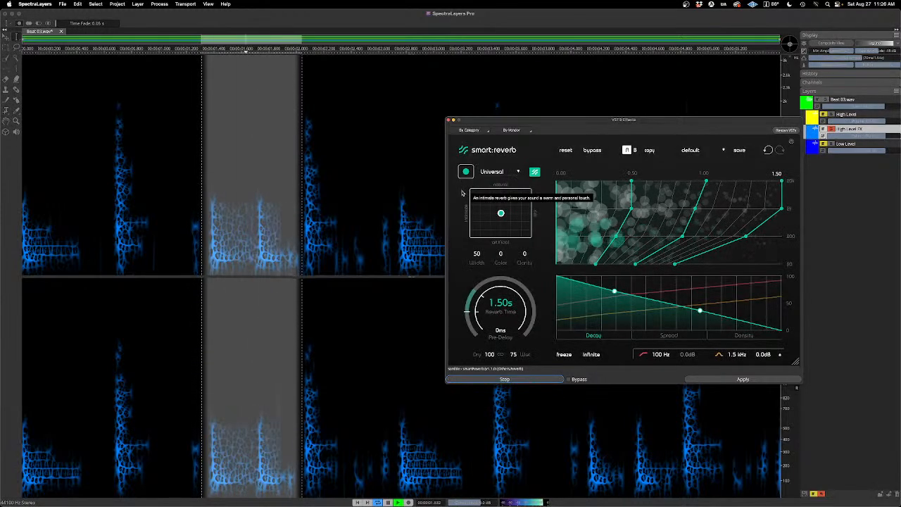
key("space")
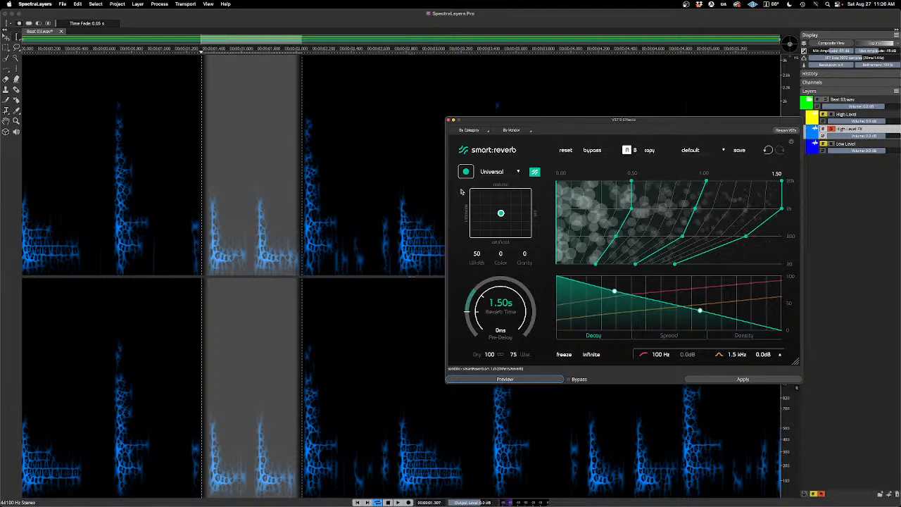
Step: Clear the time selection, return playback to the start, and preview the learned reverb across the beat
key("super+d")
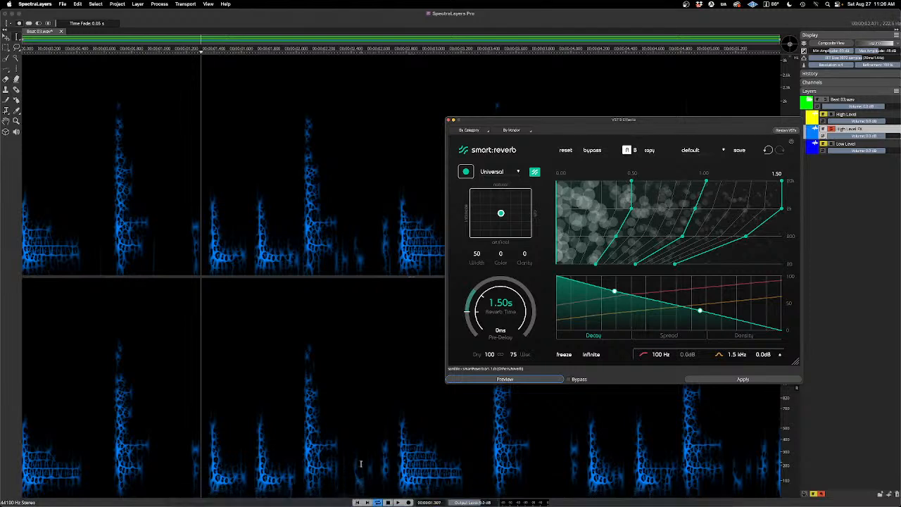
left_click(357, 503)
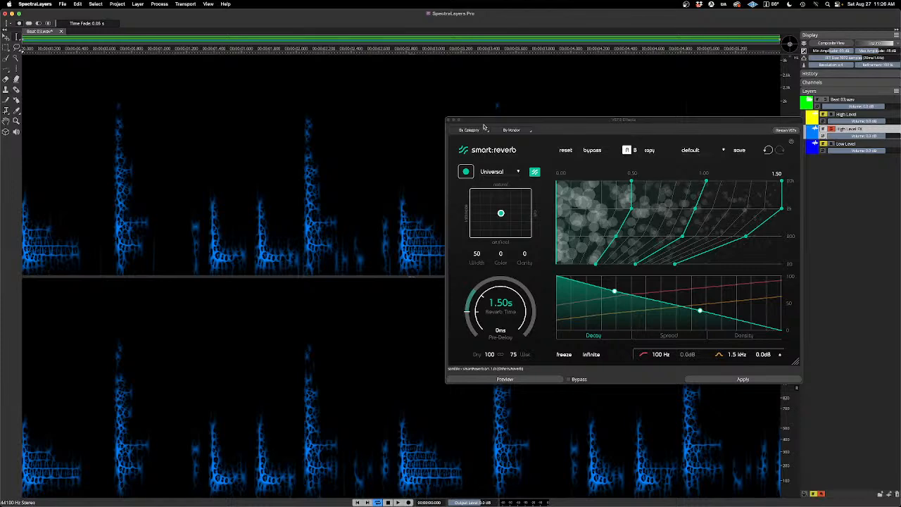
left_click_drag(486, 124, 539, 156)
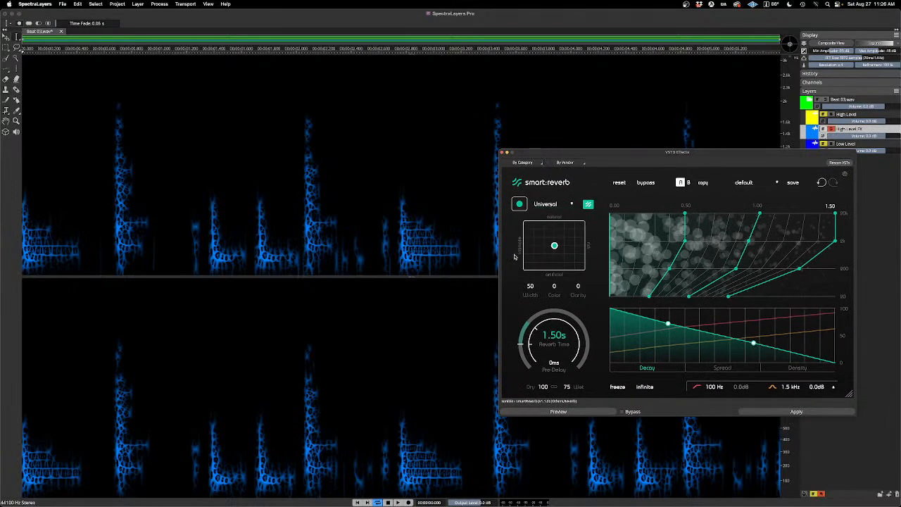
mouse_move(514, 256)
key("space")
key("space")
left_click(585, 414)
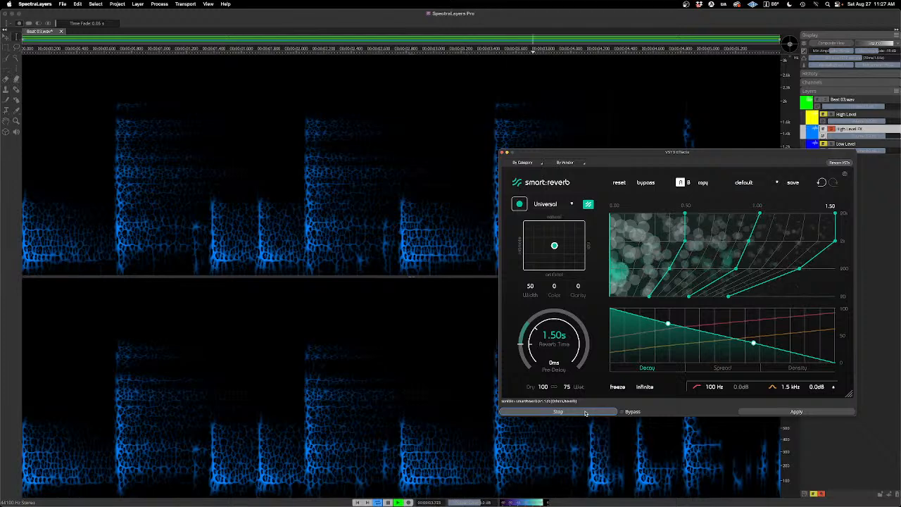
left_click(574, 410)
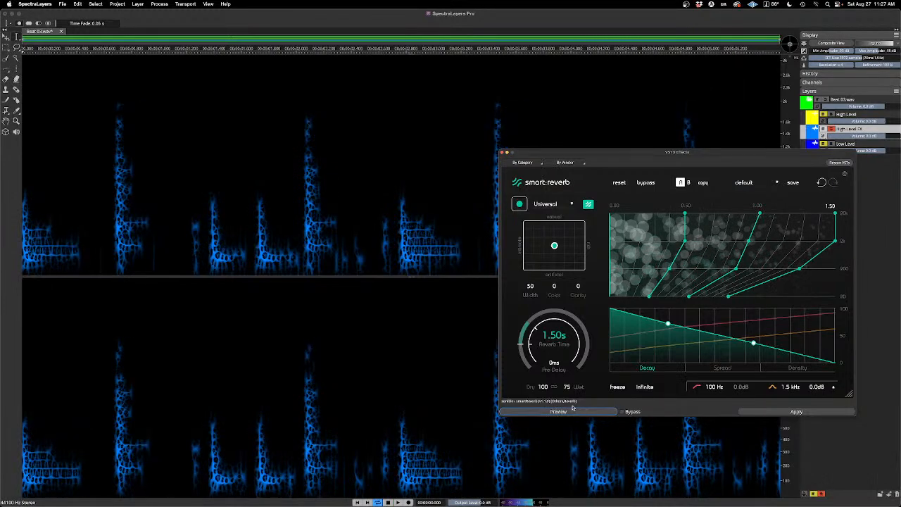
Step: Move the effect window farther off the spectrogram and preview the reverb again from the start
left_click_drag(552, 157, 658, 202)
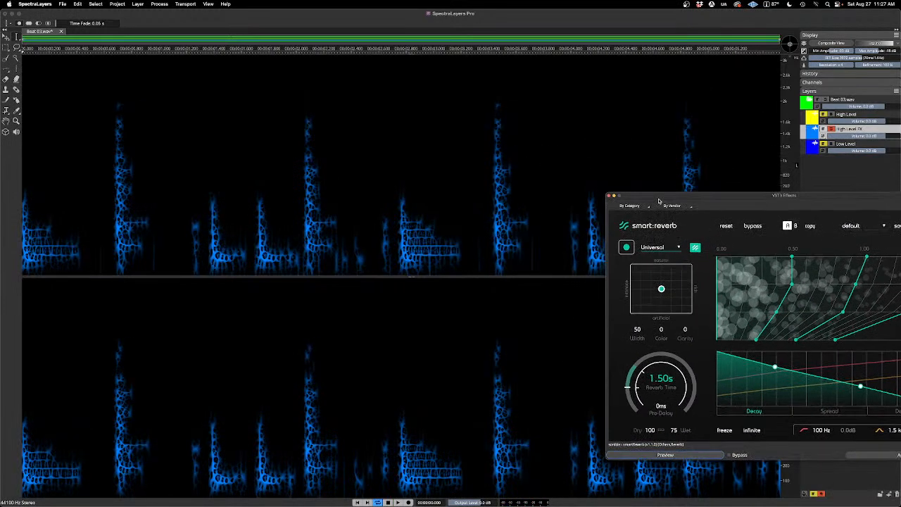
left_click(677, 457)
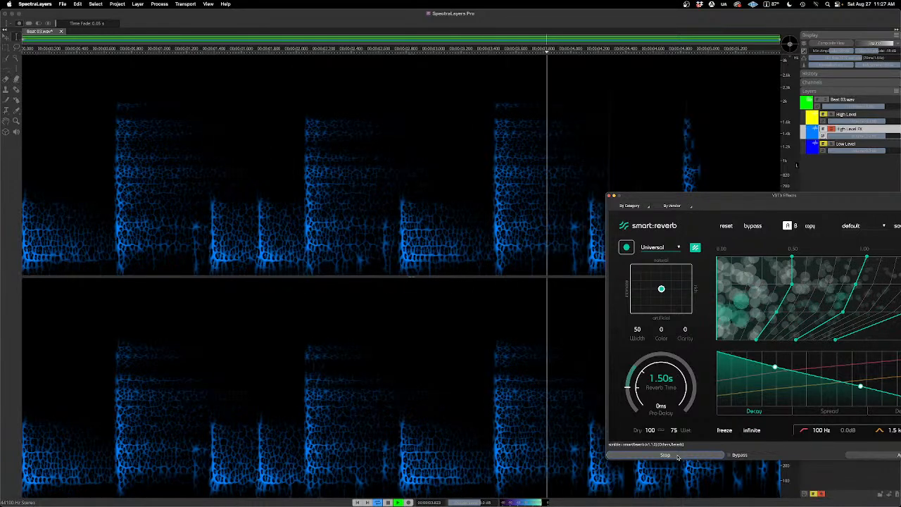
left_click(677, 456)
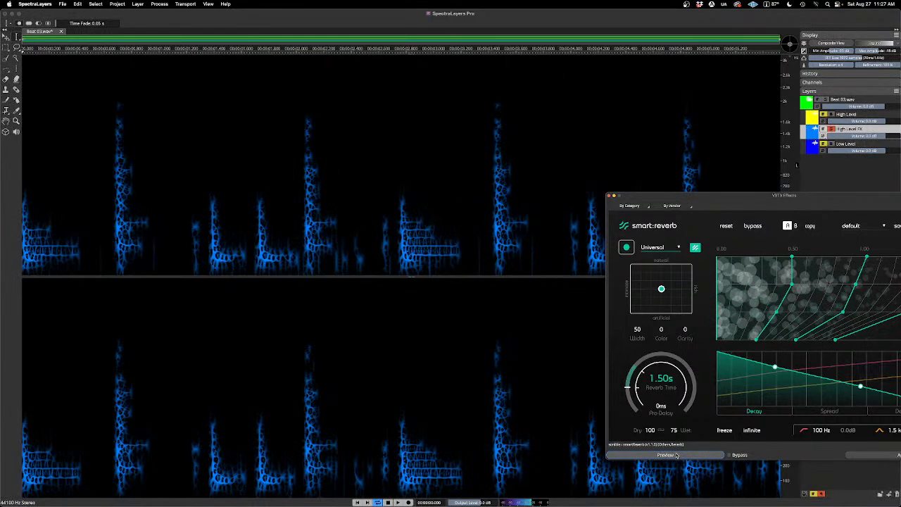
Step: Make smart:reverb fully wet with Dry at 0 and Wet at 100, and apply it to the High Level FX layer
left_click_drag(705, 200, 534, 177)
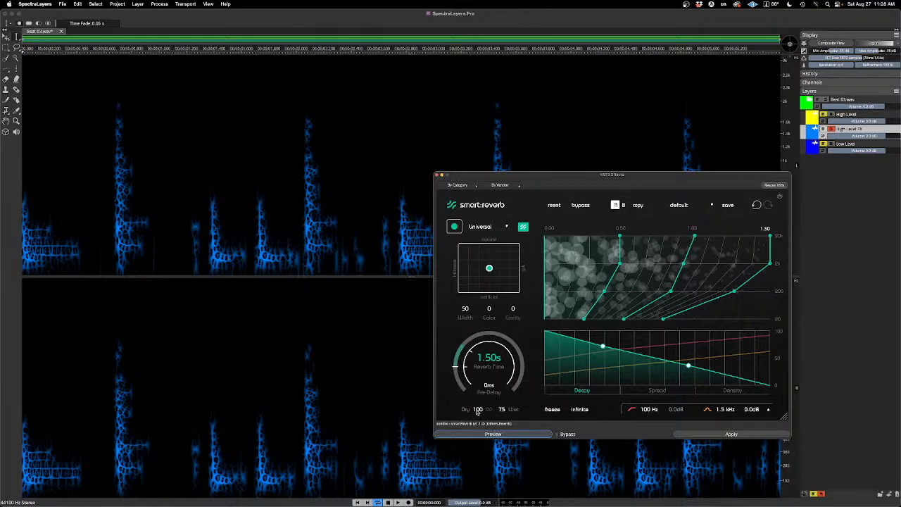
left_click_drag(478, 409, 485, 465)
left_click_drag(501, 411, 503, 328)
left_click(525, 437)
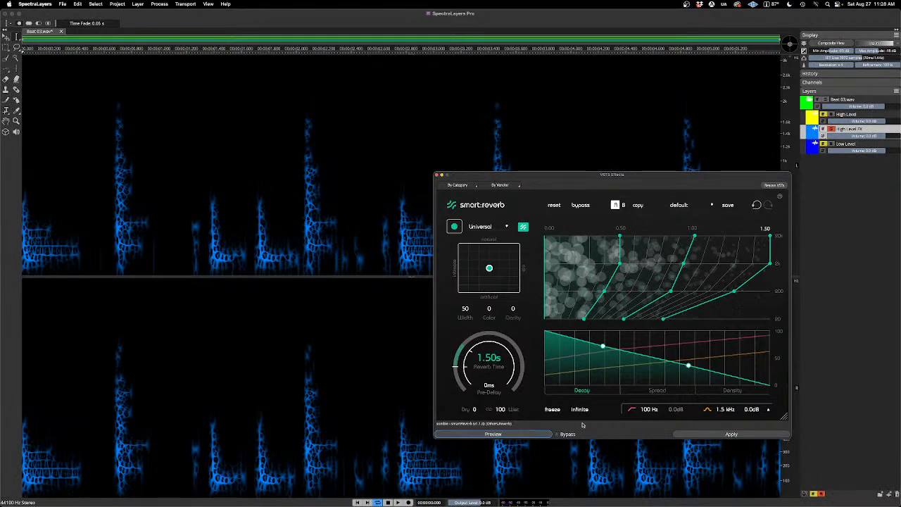
left_click(717, 435)
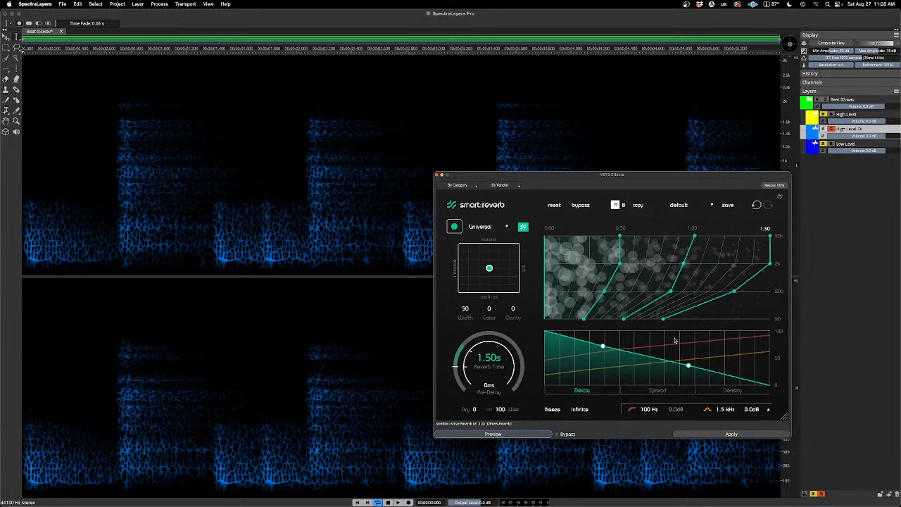
left_click(437, 174)
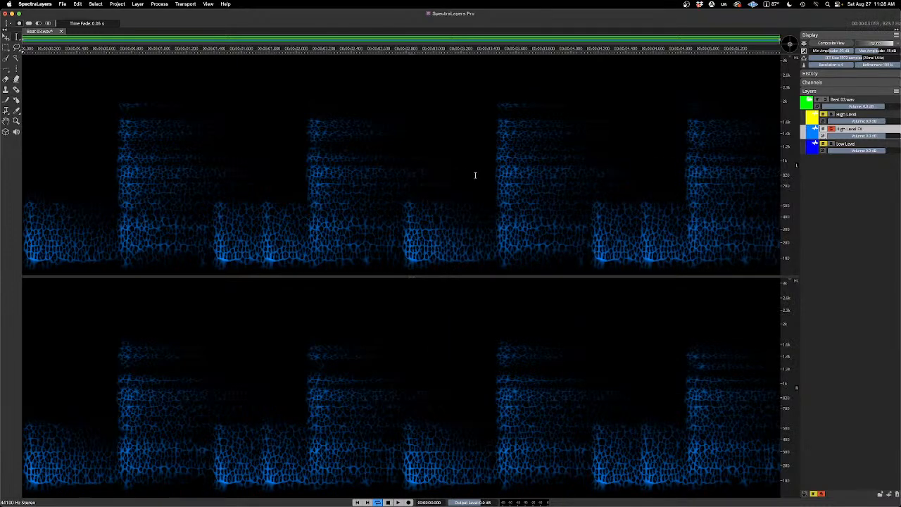
Step: Compare the view with the High Level FX solo off and on, and audition the processed layer soloed
left_click(832, 129)
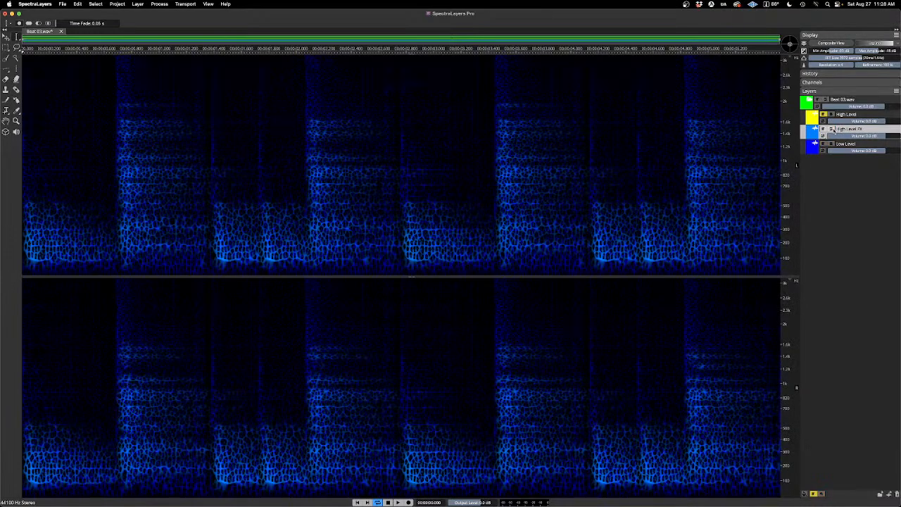
left_click(831, 129)
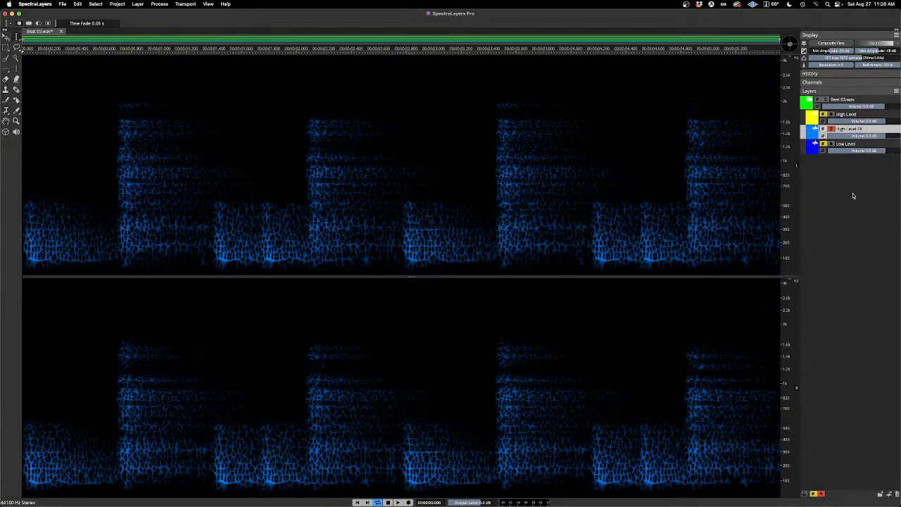
key("space")
key("space")
Step: Solo the High Level layer together with High Level FX and audition the dry hits with their reverb
left_click(831, 116)
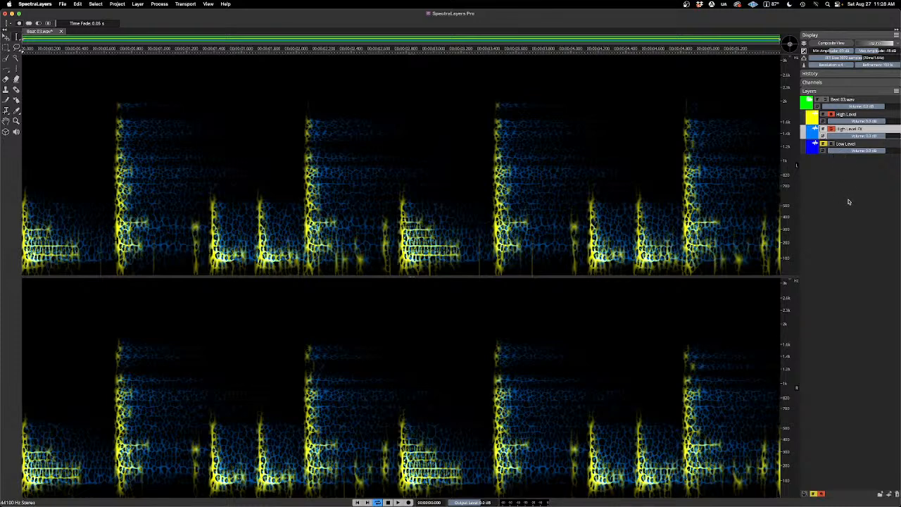
key("space")
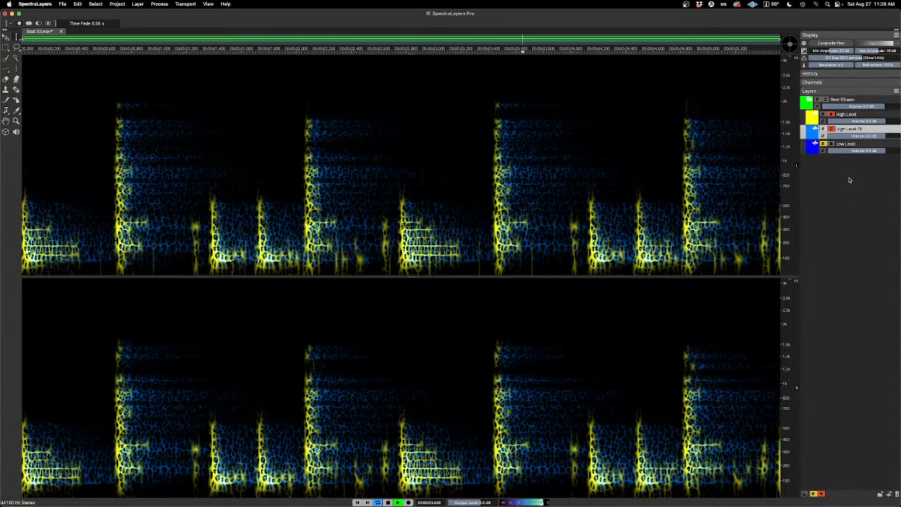
key("space")
Step: Take High Level FX out of solo and audition the dry High Level layer by itself
left_click(832, 130)
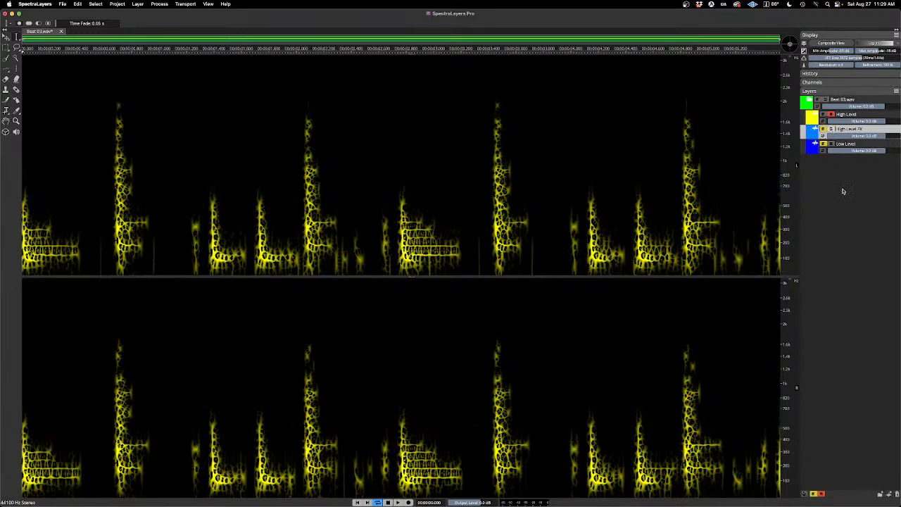
key("space")
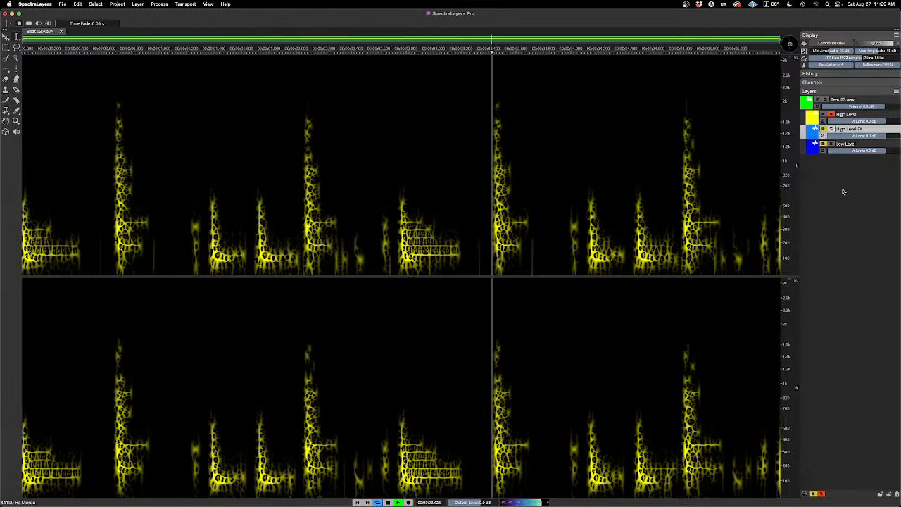
key("space")
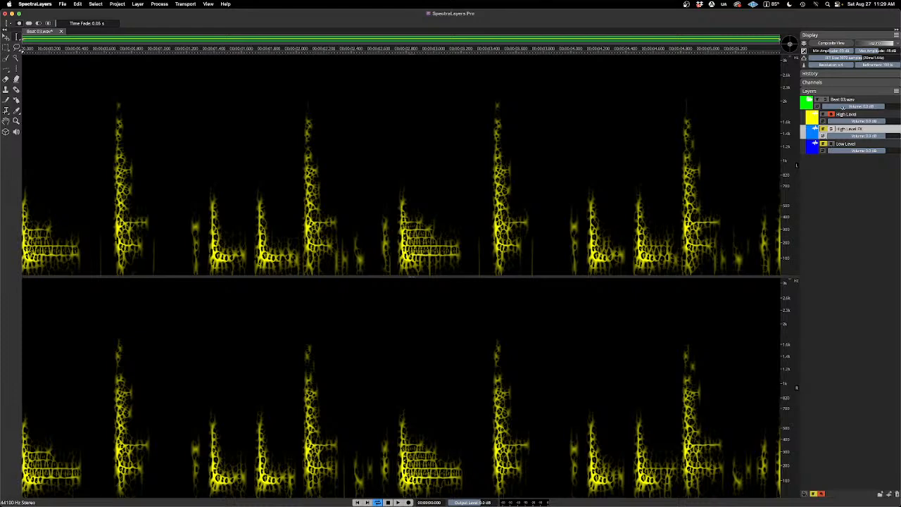
Step: Add the Low Level layer to the solo and audition it together with the dry High Level layer
left_click(831, 144)
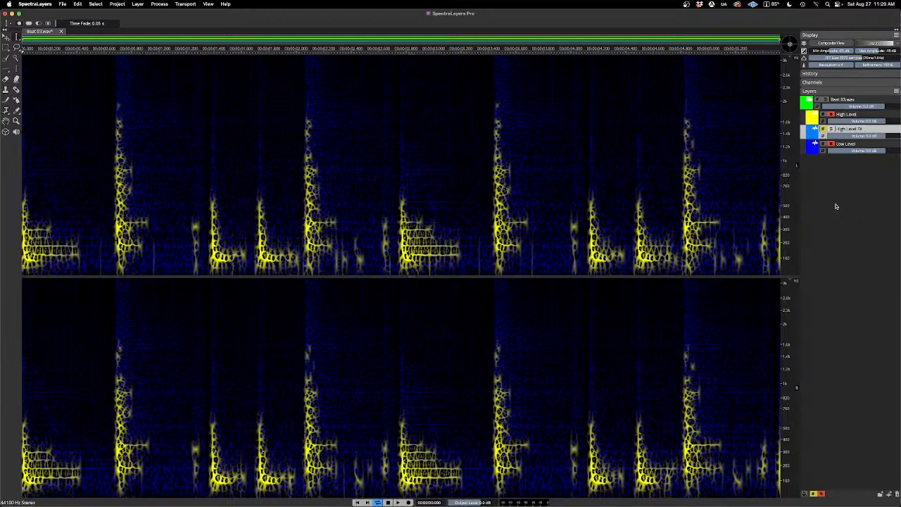
key("space")
key("space")
Step: Switch the solo from the High Level and Low Level layers to High Level FX only, and audition the reverb
left_click(832, 143)
left_click(831, 114)
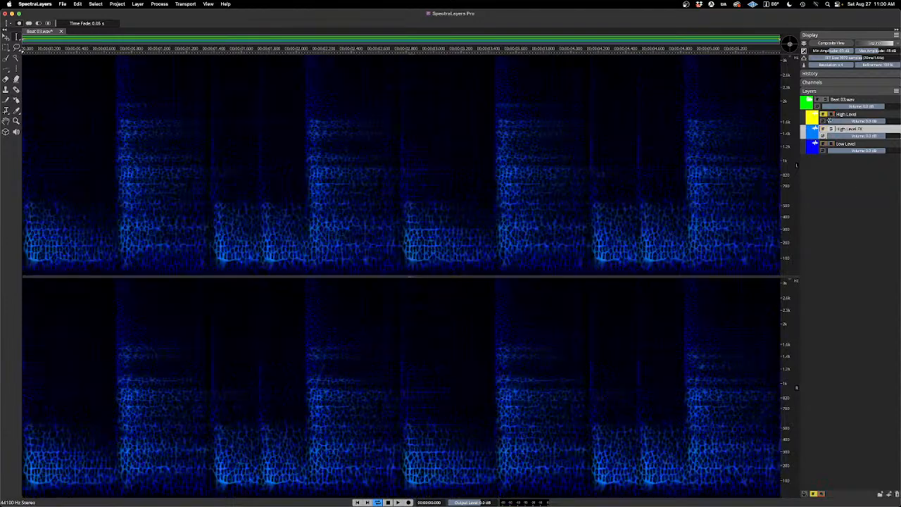
left_click(831, 129)
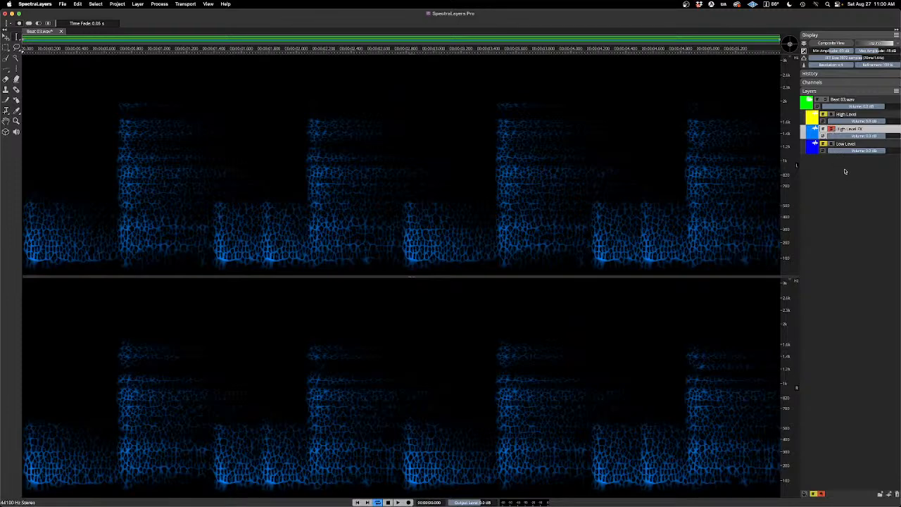
key("space")
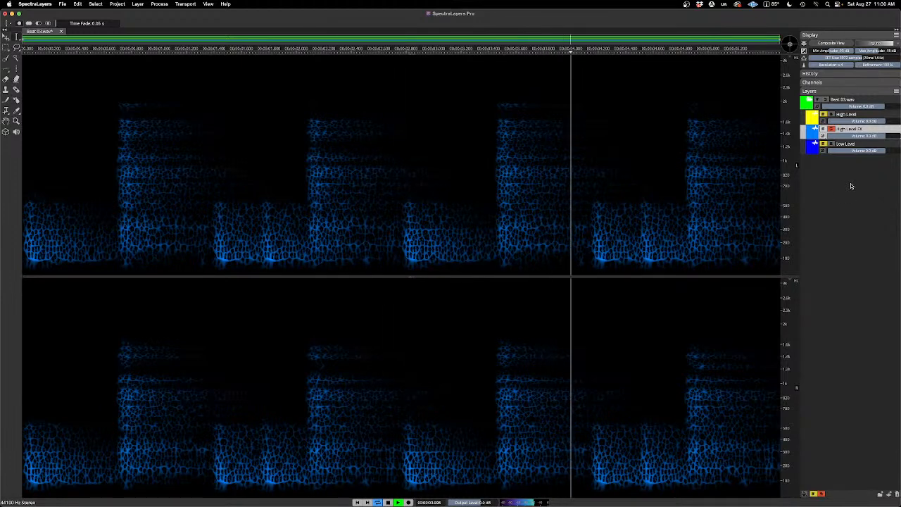
key("space")
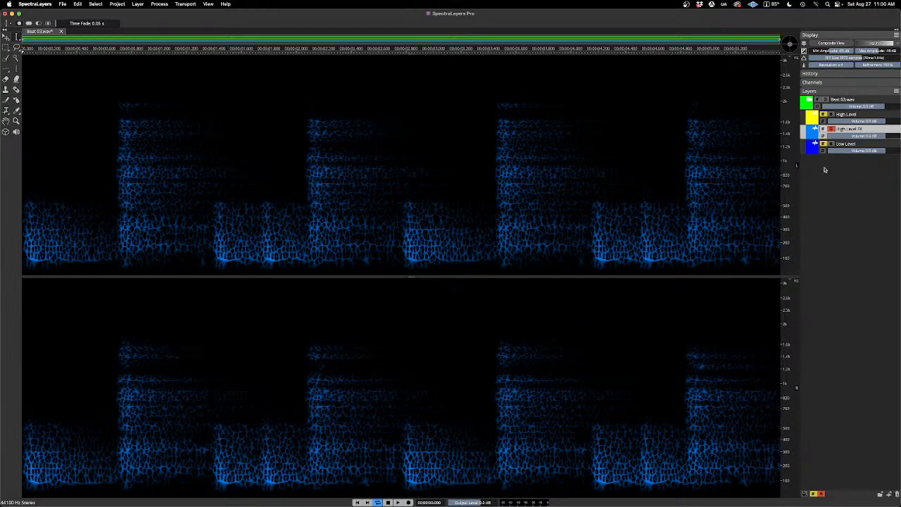
Step: Turn off the High Level FX solo and audition it with the Low Level layer, leaving High Level muted
left_click(831, 130)
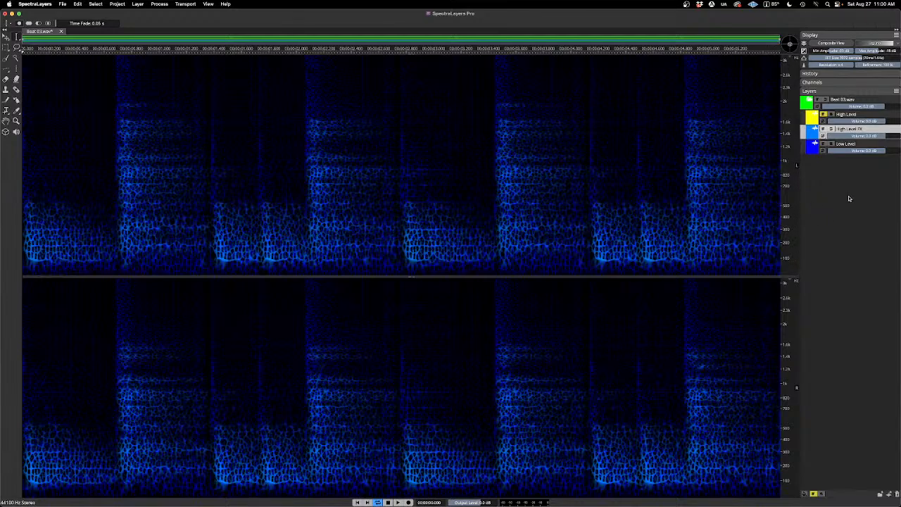
key("space")
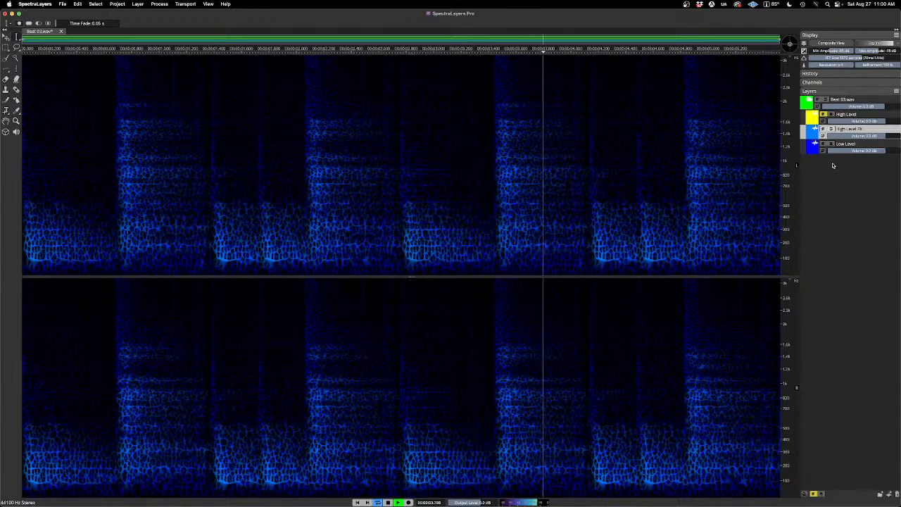
key("space")
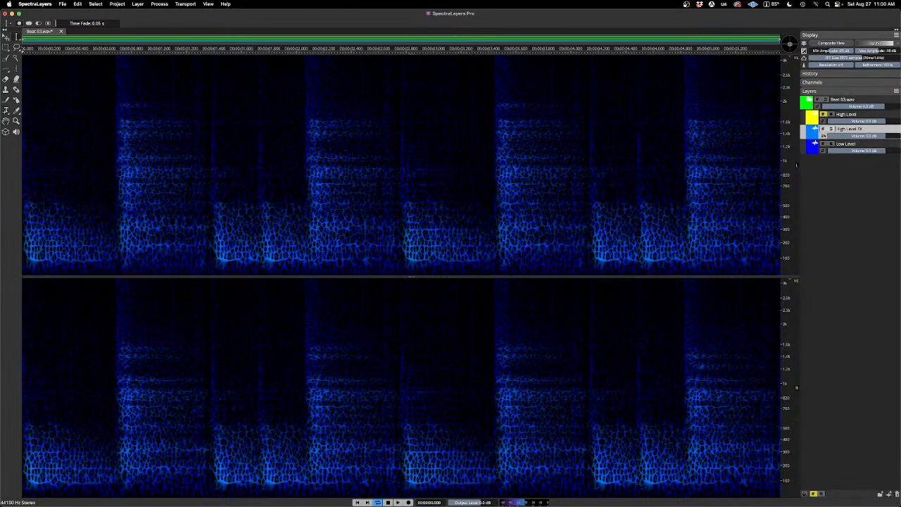
Step: Unmute the High Level and High Level FX layers and audition all three layers together
left_click(823, 130)
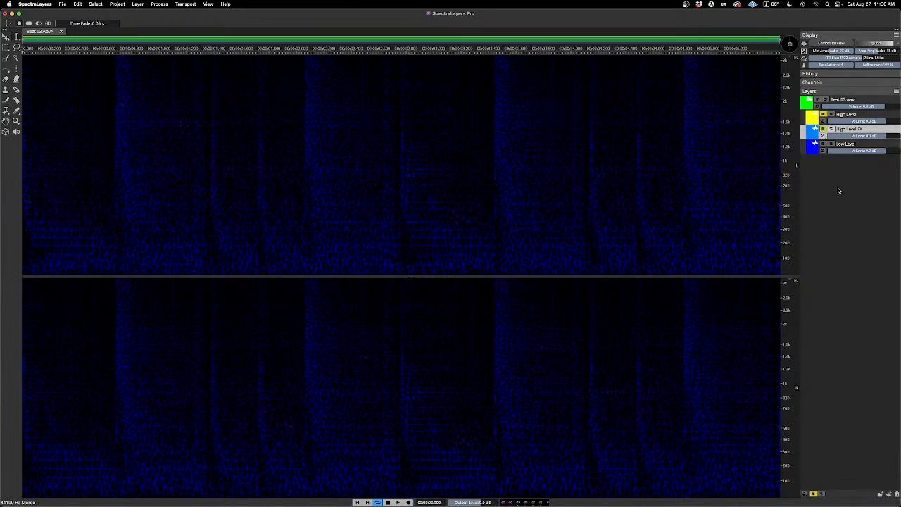
left_click(823, 130)
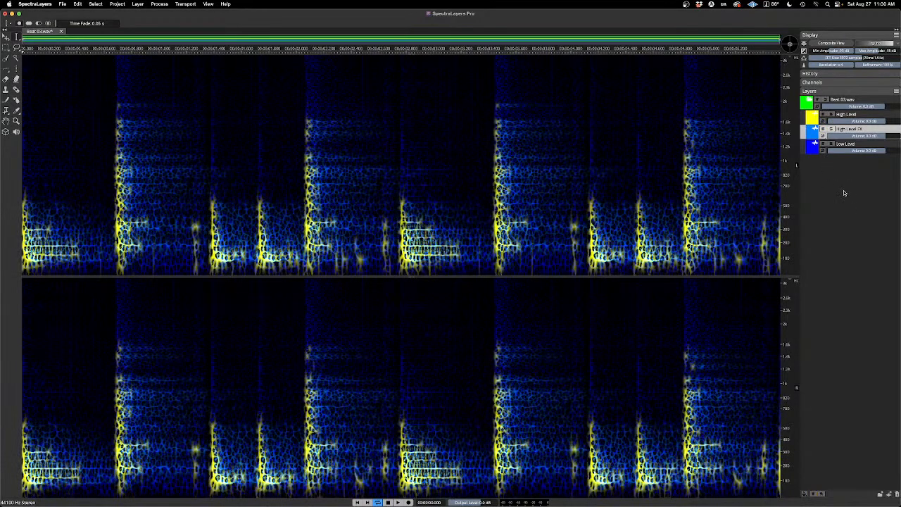
key("space")
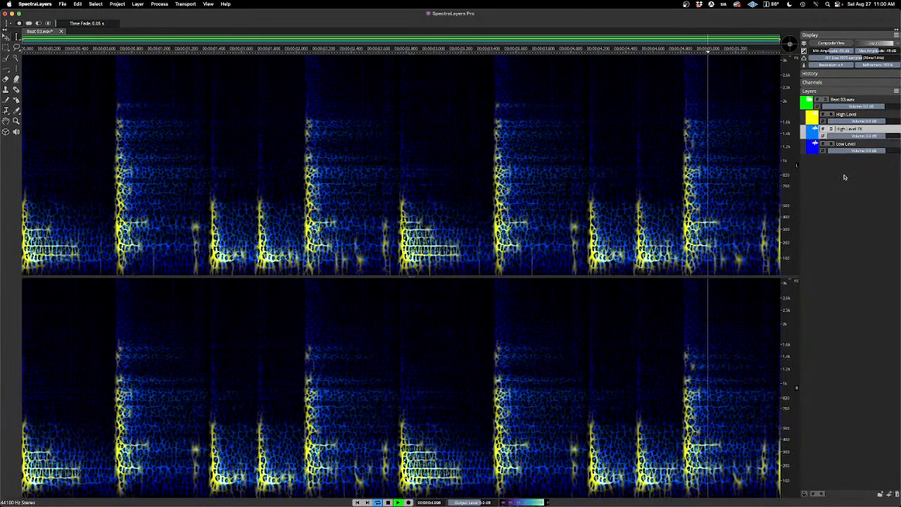
key("space")
Step: Mute High Level FX and audition the dry High Level layer together with Low Level
left_click(822, 130)
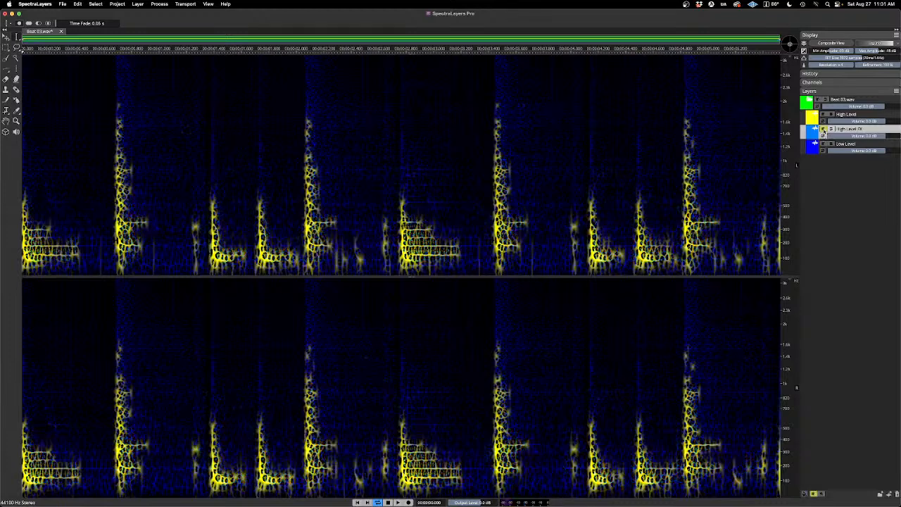
key("space")
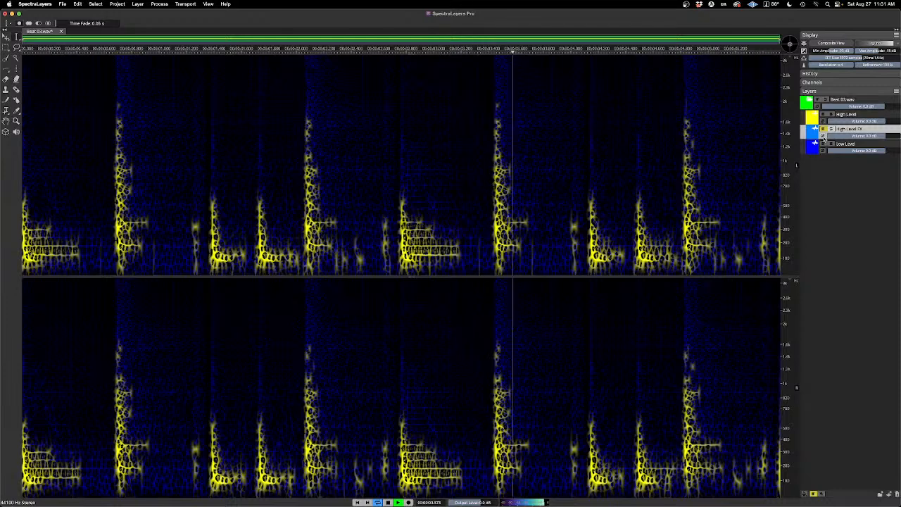
key("space")
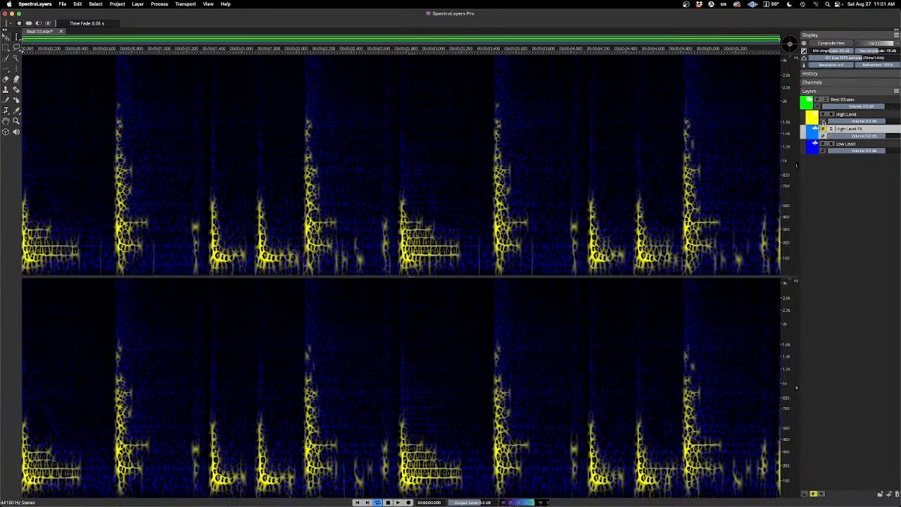
Step: Mute the High Level layer as well and audition the Low Level layer by itself
left_click(824, 118)
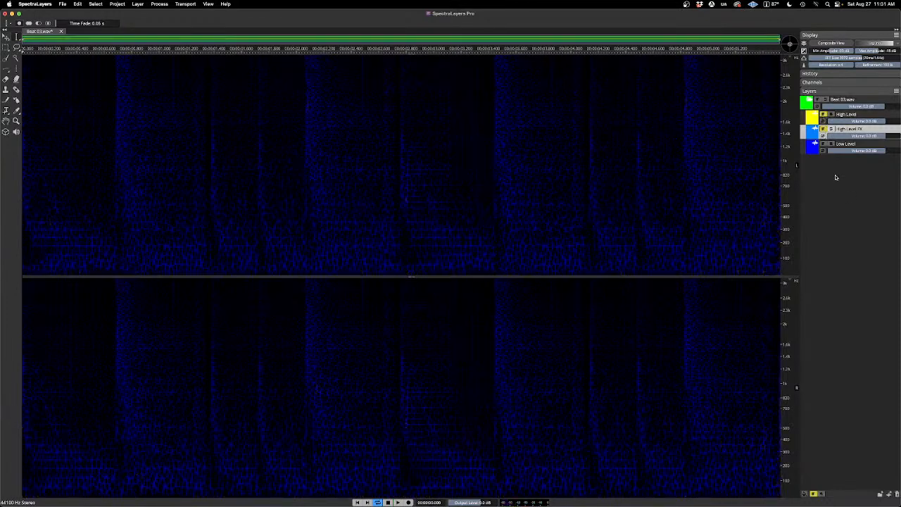
key("space")
key("space")
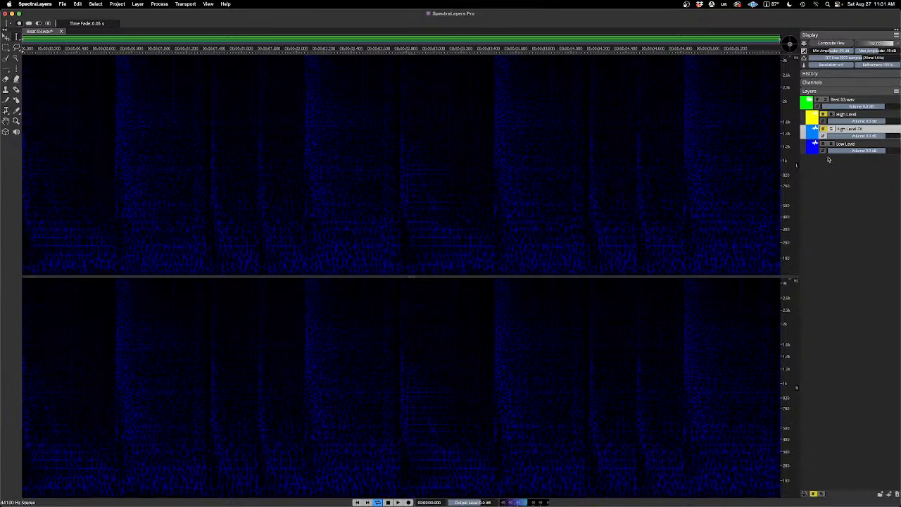
Step: Leave Low Level muted, clear the mutes on High Level and High Level FX, and solo those two to audition them together
left_click(823, 144)
left_click(823, 129)
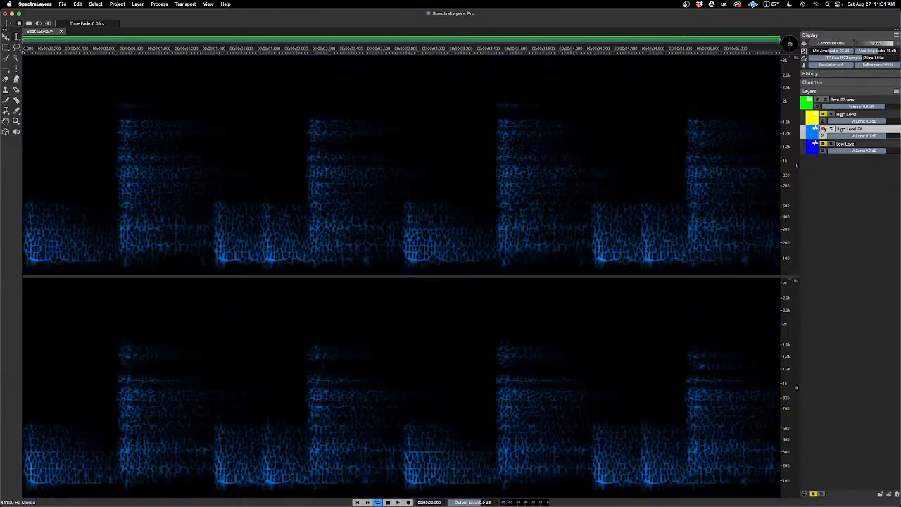
left_click(823, 115)
left_click(824, 143)
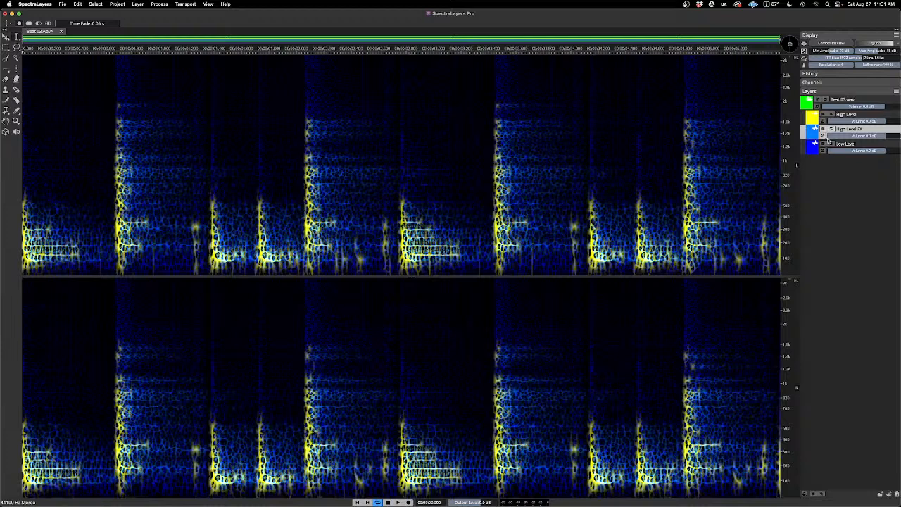
left_click(832, 115)
left_click(831, 130)
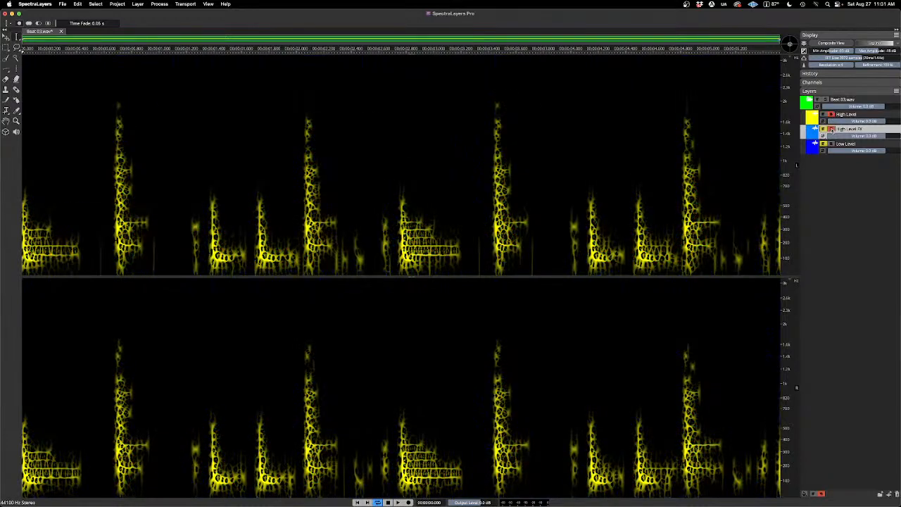
key("space")
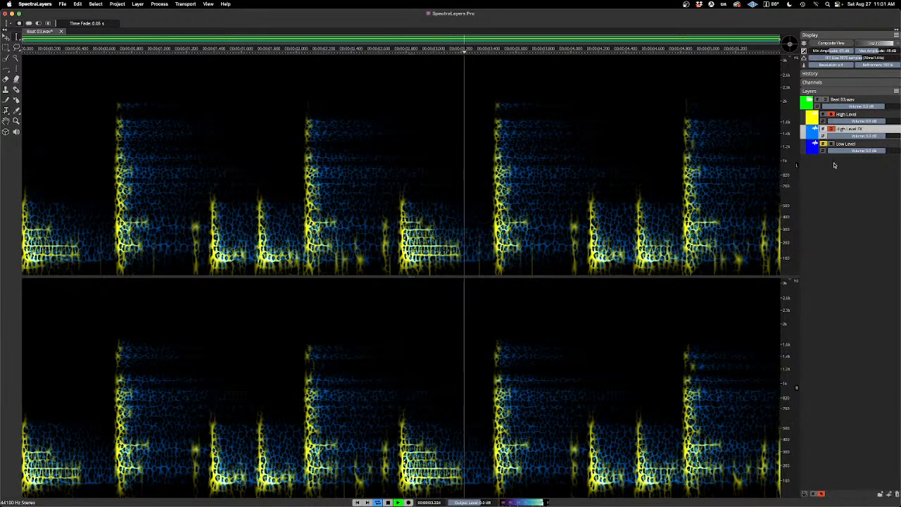
key("space")
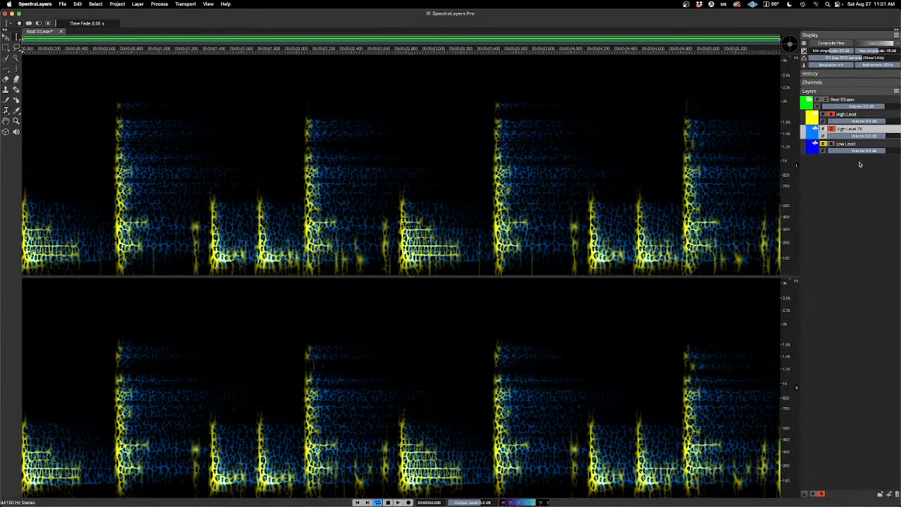
Step: Unmute and solo the Low Level layer, lower its volume, and play the mix
left_click(824, 144)
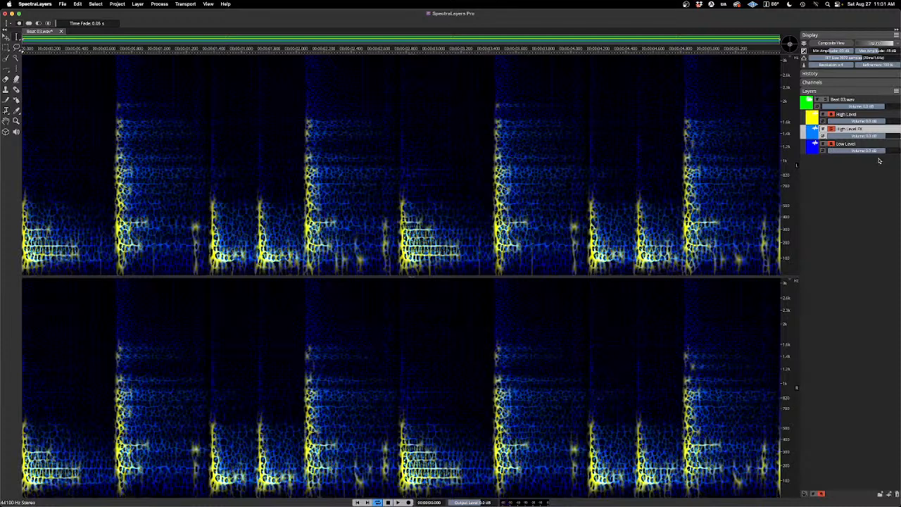
left_click_drag(882, 150, 863, 154)
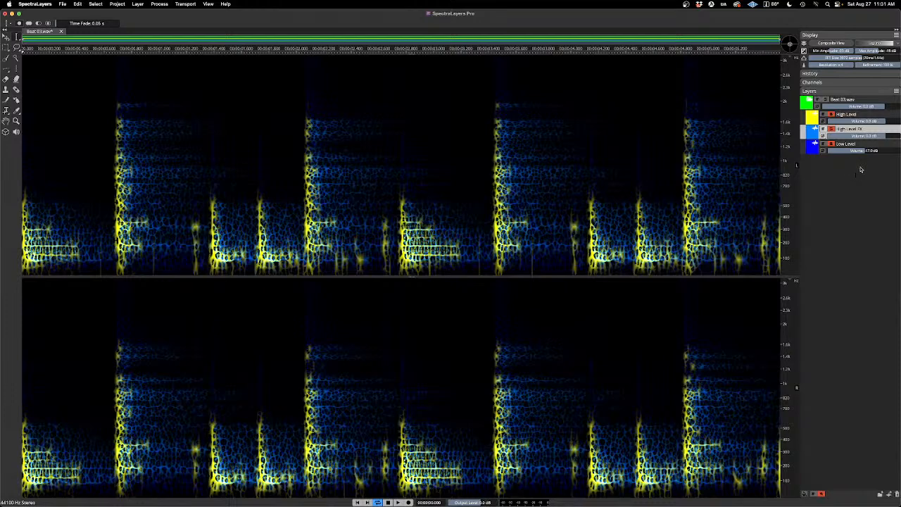
key("space")
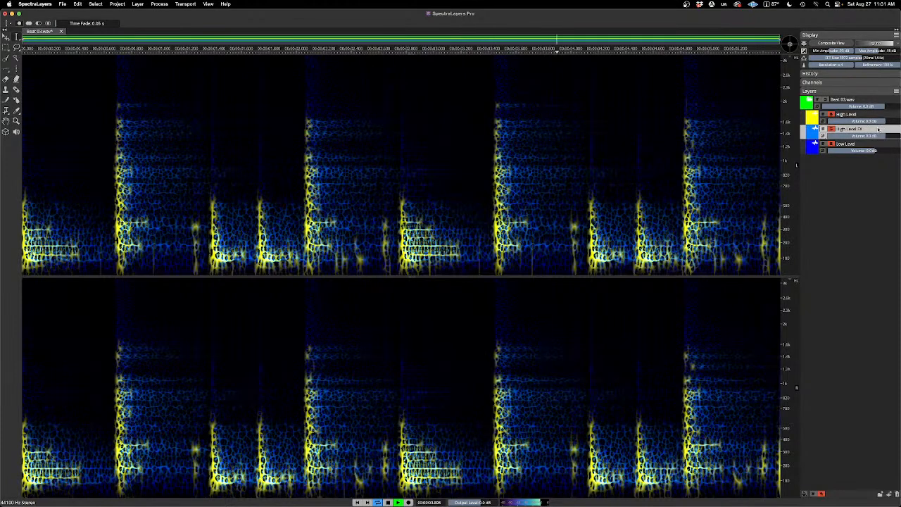
Step: Lower the High Level layer's volume and play the rebalanced mix
key("space")
mouse_move(885, 121)
left_mouse_down()
mouse_move(865, 122)
mouse_move(877, 121)
left_mouse_up()
key("space")
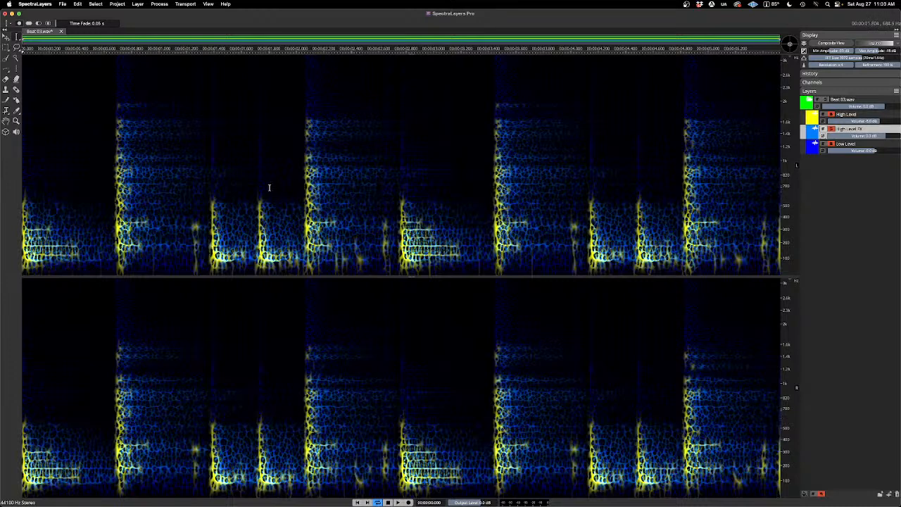
Step: Examine the Mac's system overview, storage, displays and resources in About This Mac, and close the window
left_click(9, 4)
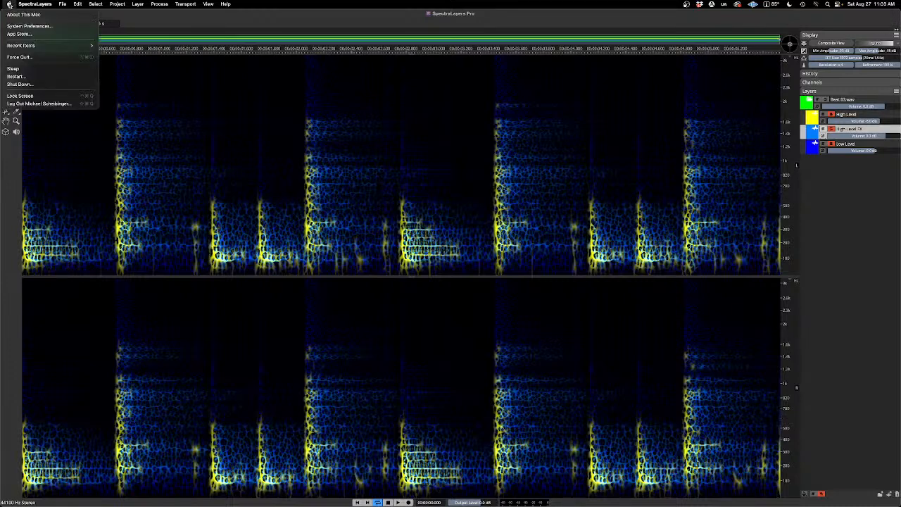
left_click(32, 15)
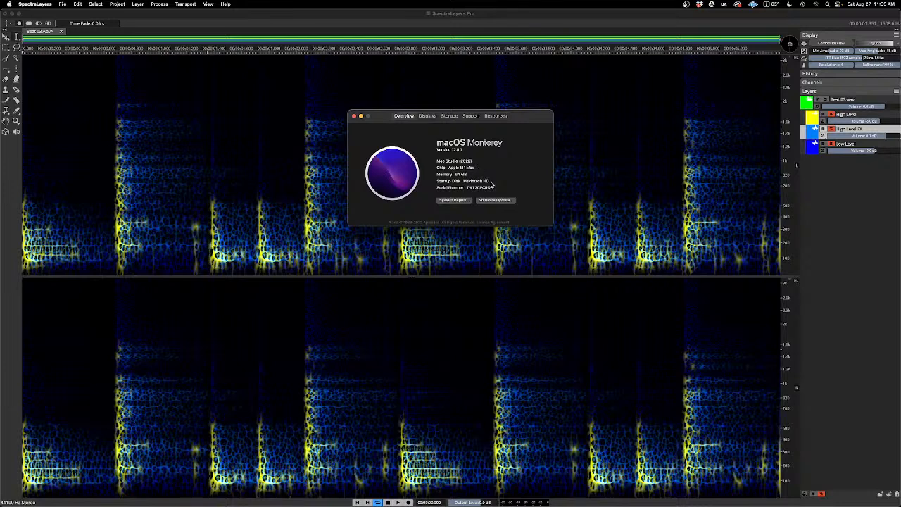
left_click(449, 116)
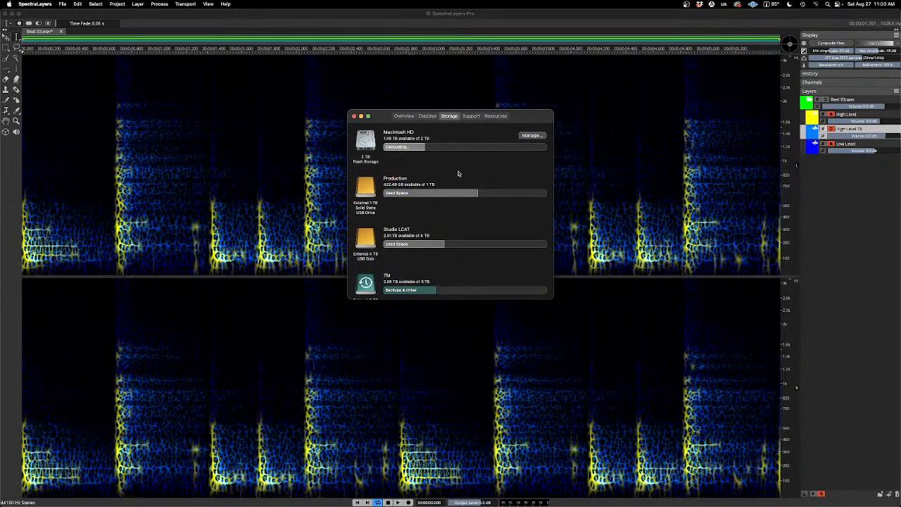
left_click(406, 117)
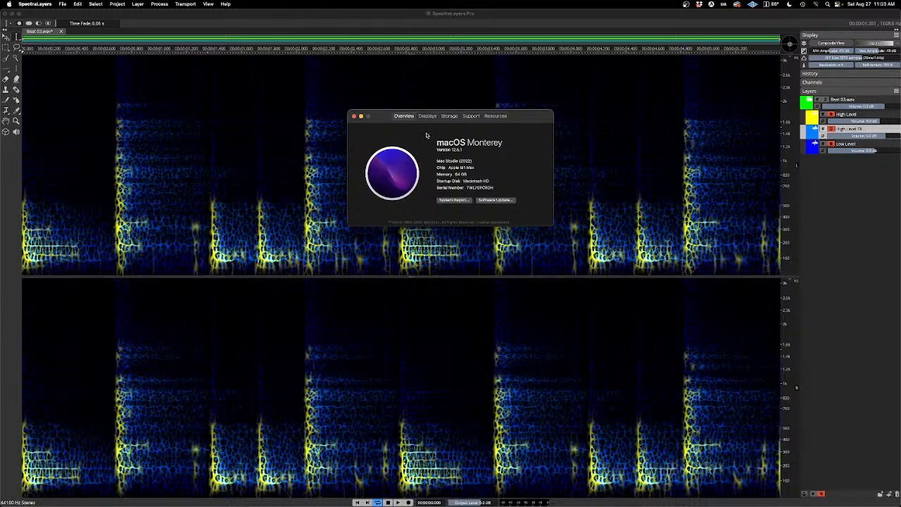
left_click(448, 117)
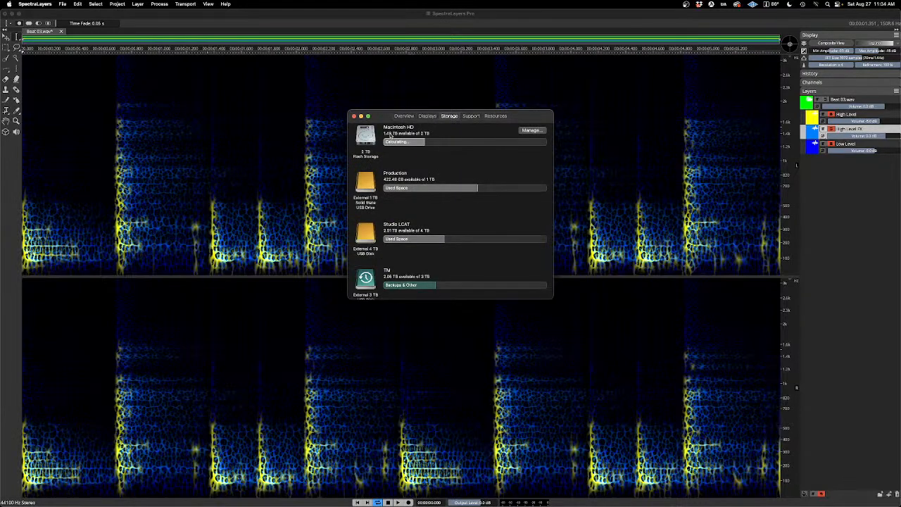
left_click(427, 116)
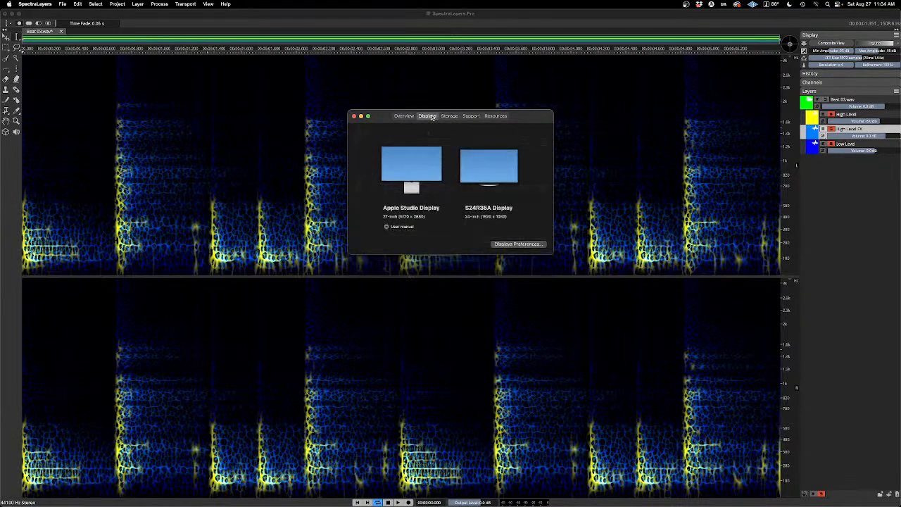
left_click(495, 116)
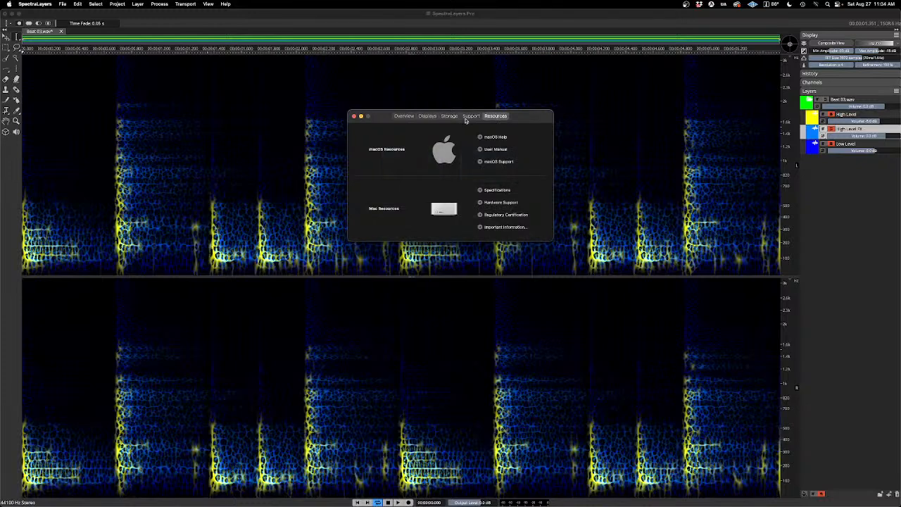
left_click(404, 117)
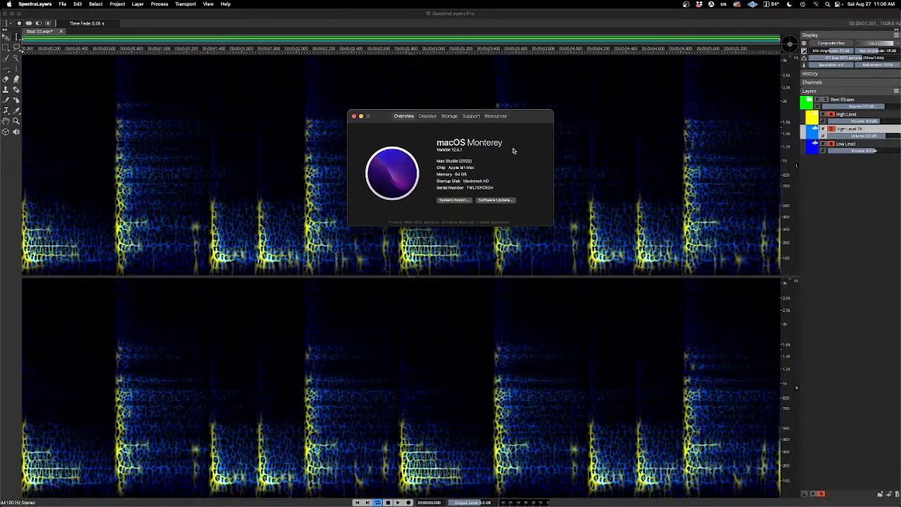
left_click(354, 117)
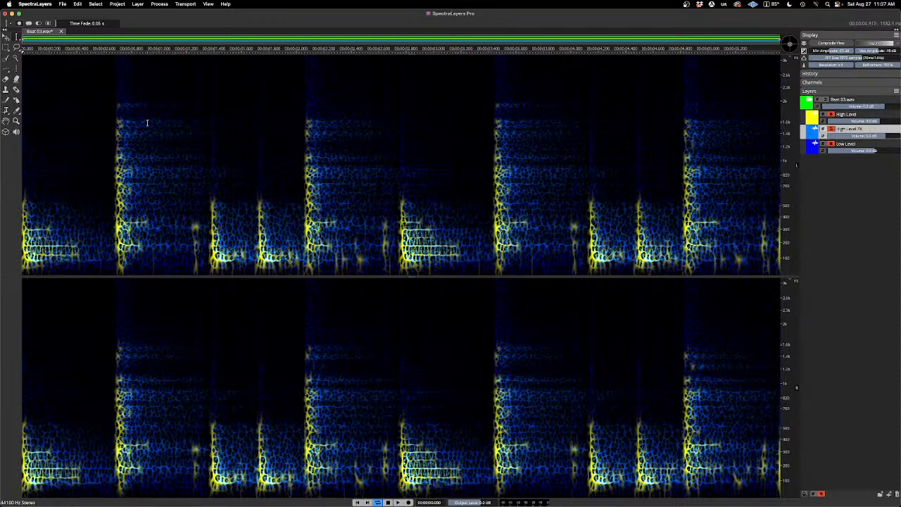
Step: Close the Beat 03 project without saving it and open Plosives.wav from the 220827 Event Files folder
left_click(60, 32)
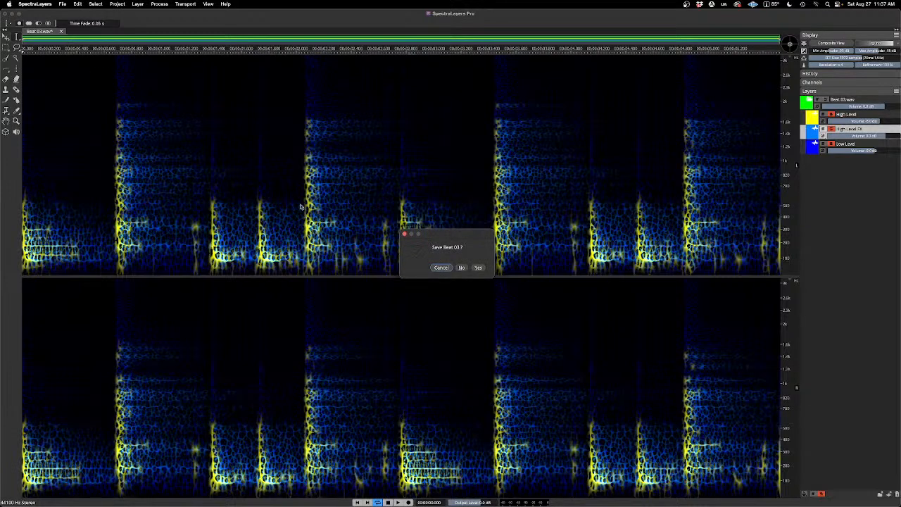
left_click(461, 267)
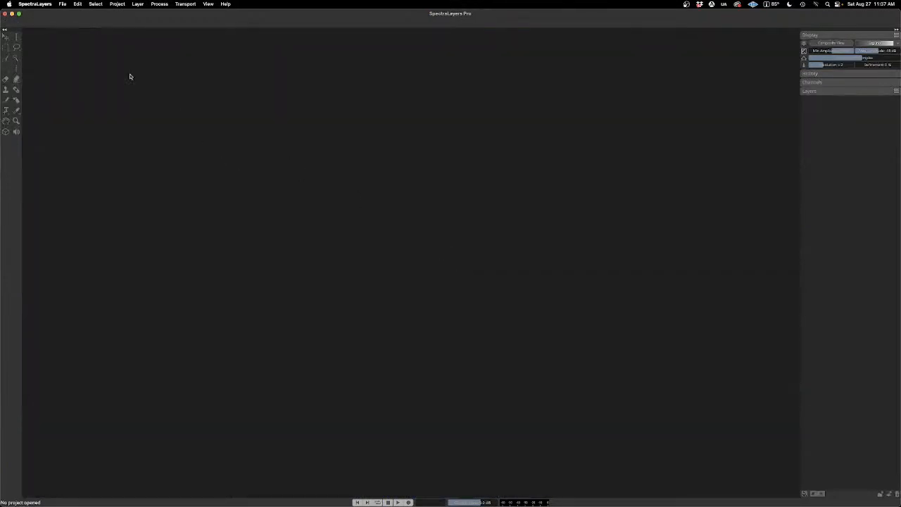
left_click(62, 4)
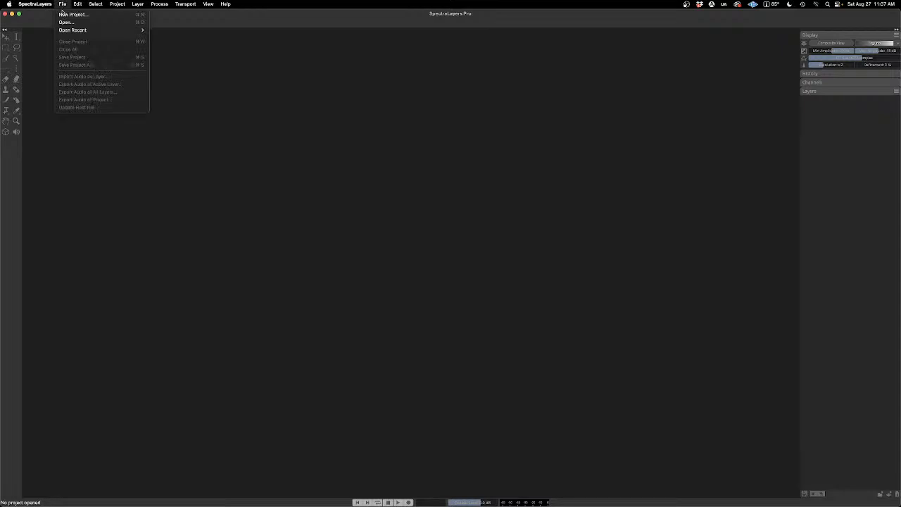
left_click(66, 22)
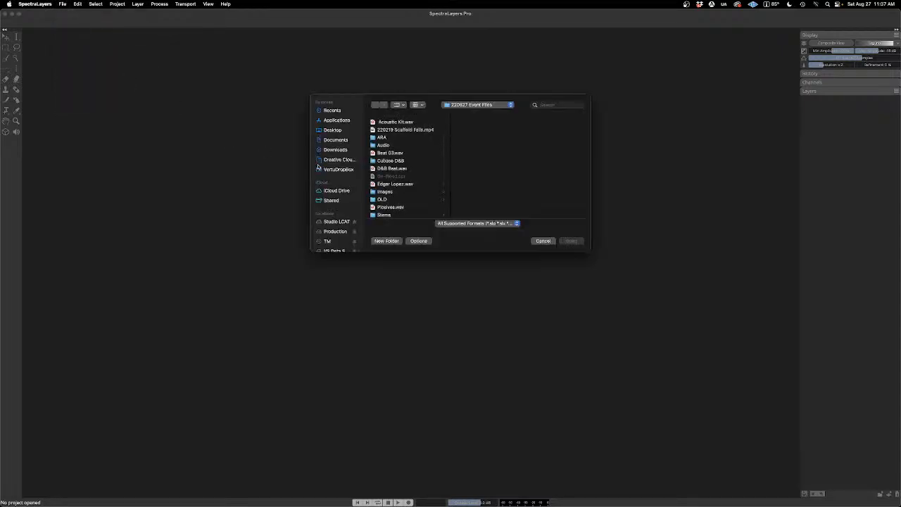
left_click(384, 208)
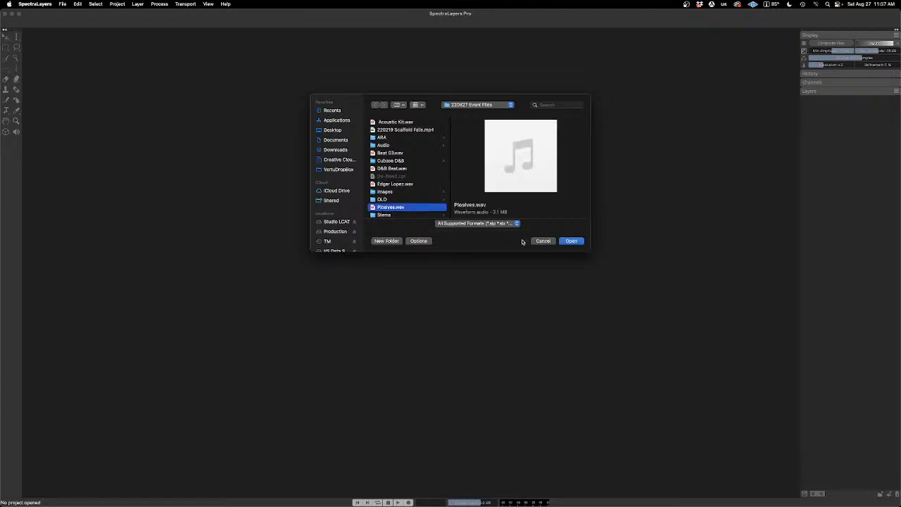
left_click(570, 241)
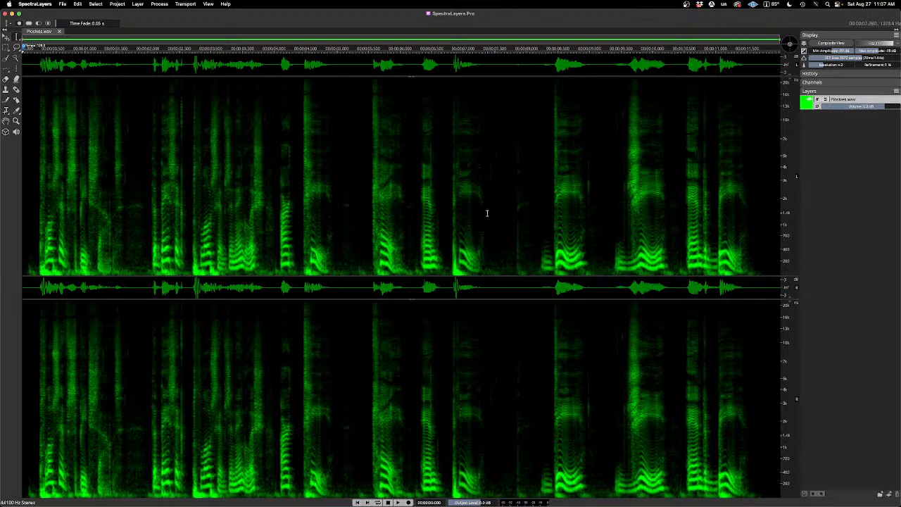
Step: Play the vocal recording, open Unmix Levels for it, and move the settings window clear of the main spectral content
key("space")
key("space")
left_click(138, 4)
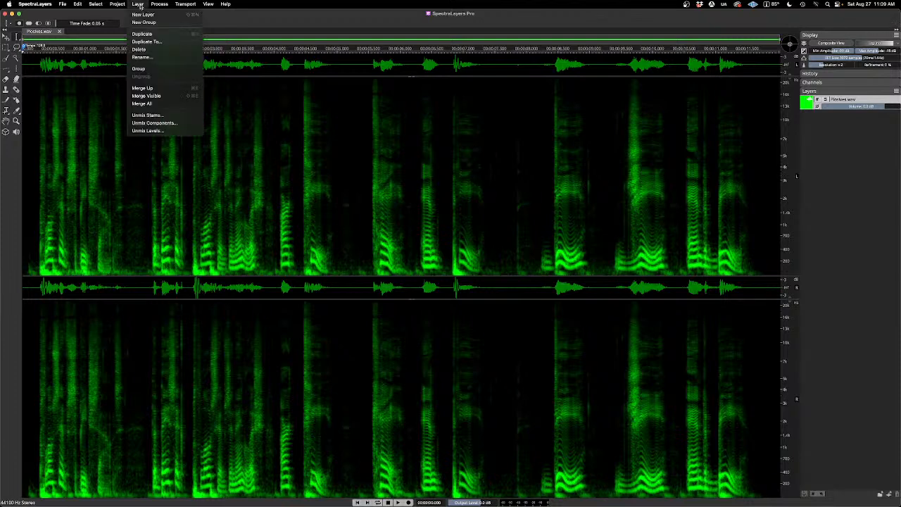
left_click(147, 130)
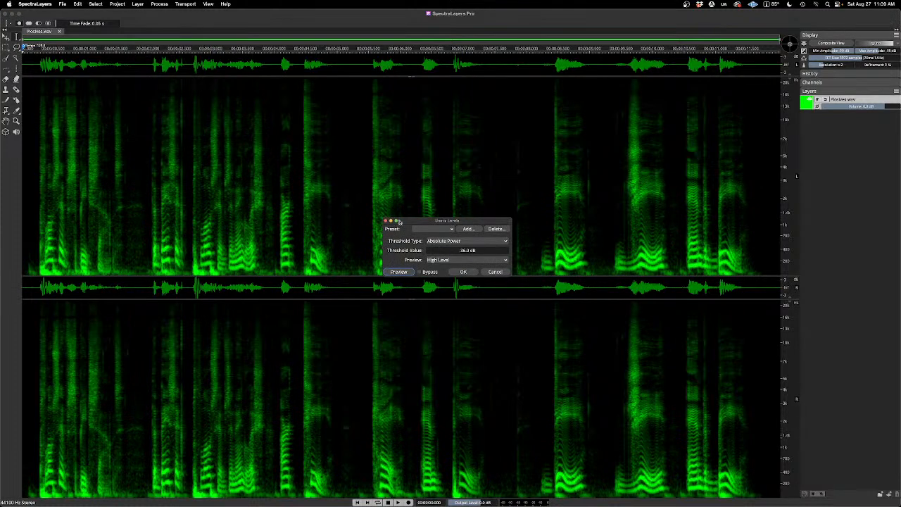
left_click_drag(419, 222, 403, 124)
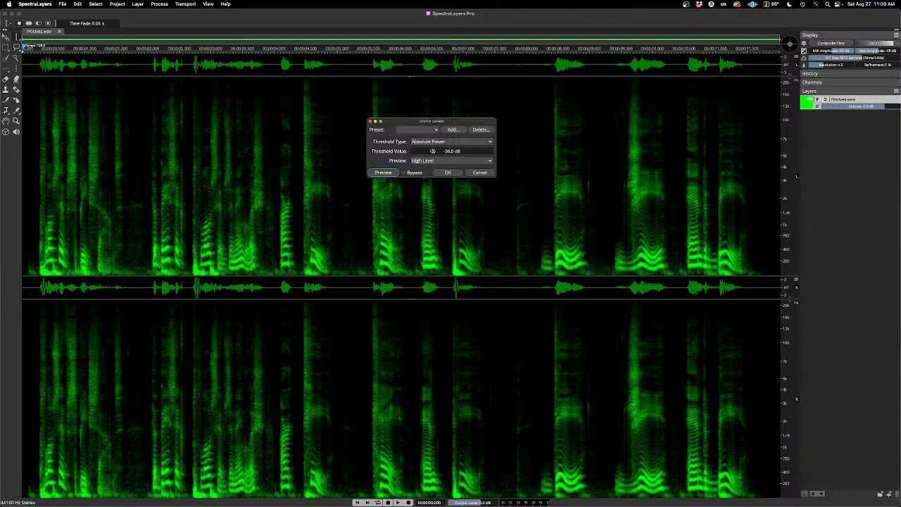
Step: Set the Unmix Levels threshold value to 0.0 dB and preview the High Level output
left_click_drag(433, 151, 467, 151)
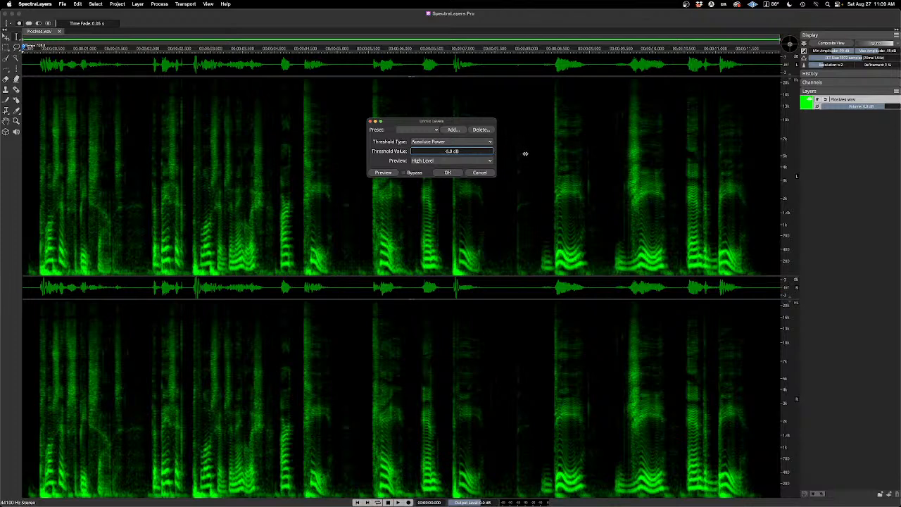
left_click_drag(525, 153, 525, 154)
left_click(384, 173)
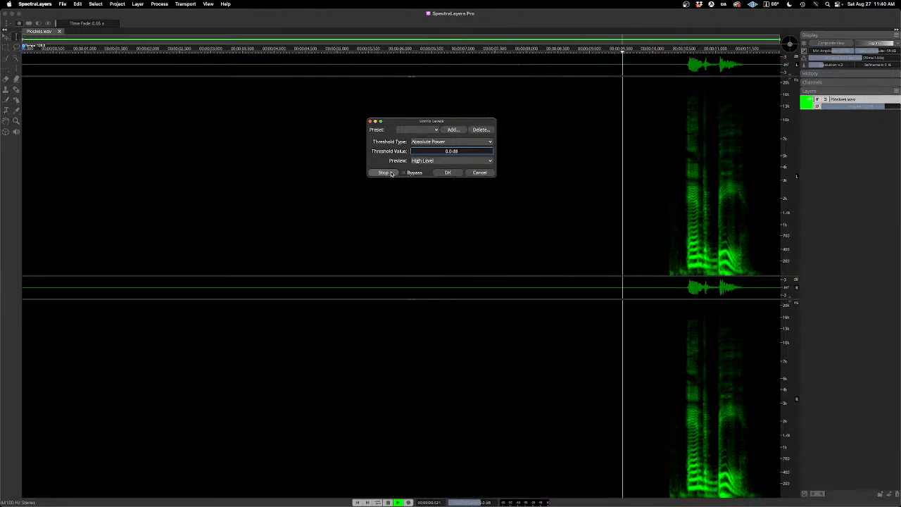
left_click(390, 173)
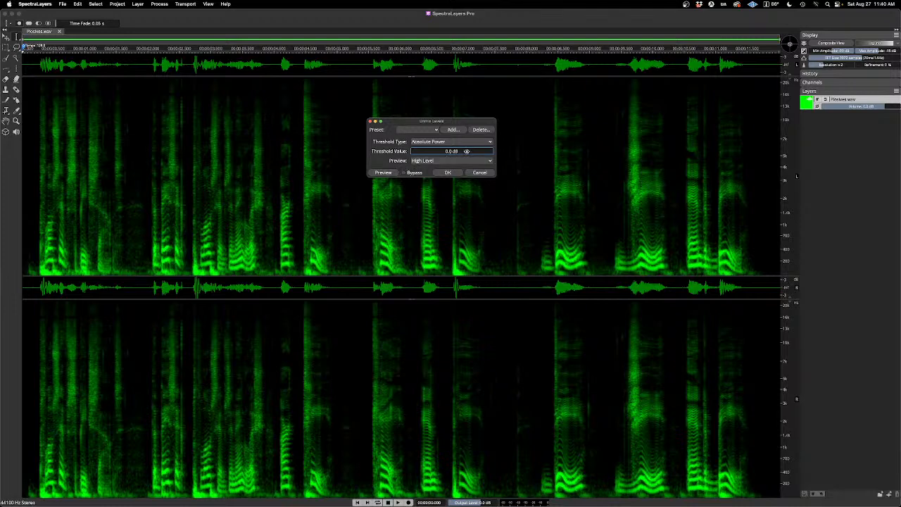
Step: Lower the threshold through -2.0, -4.0 and -6.0 dB, previewing the High Level output along the way
left_click_drag(466, 151, 462, 152)
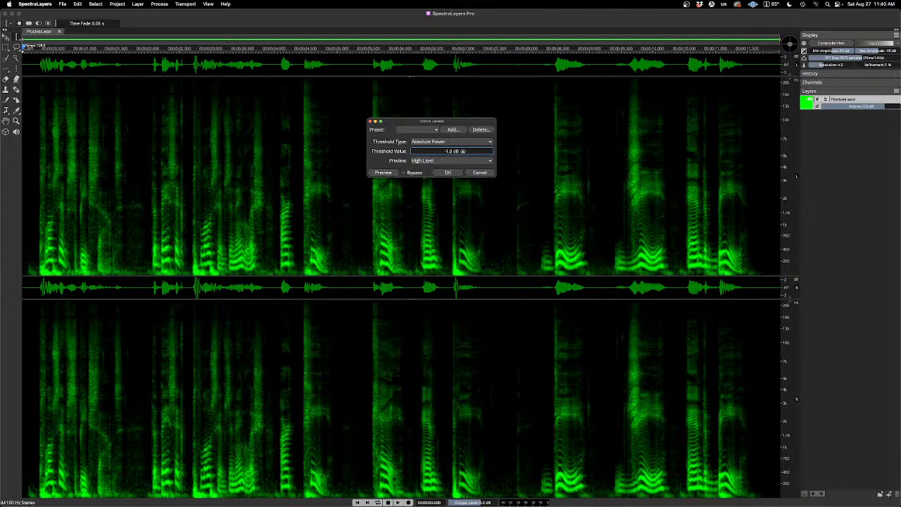
left_click(390, 174)
left_click(391, 174)
left_click(387, 173)
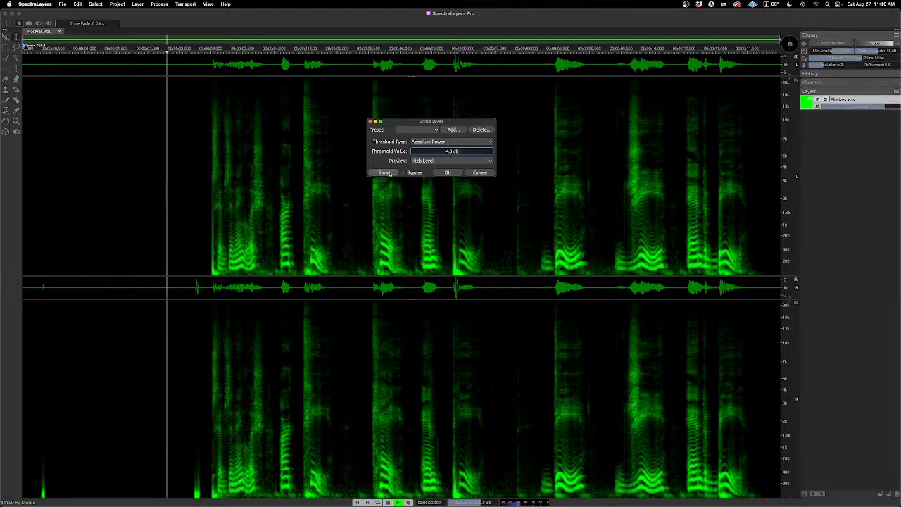
left_click(387, 173)
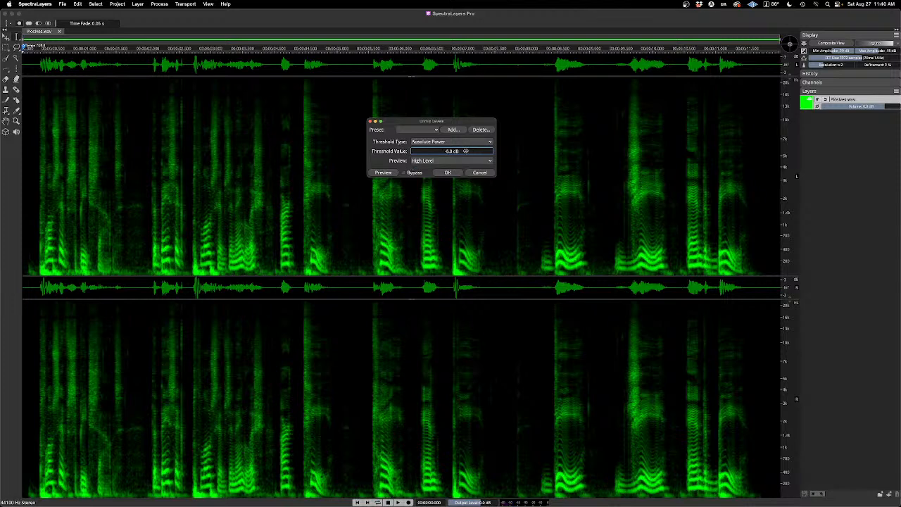
left_click(389, 173)
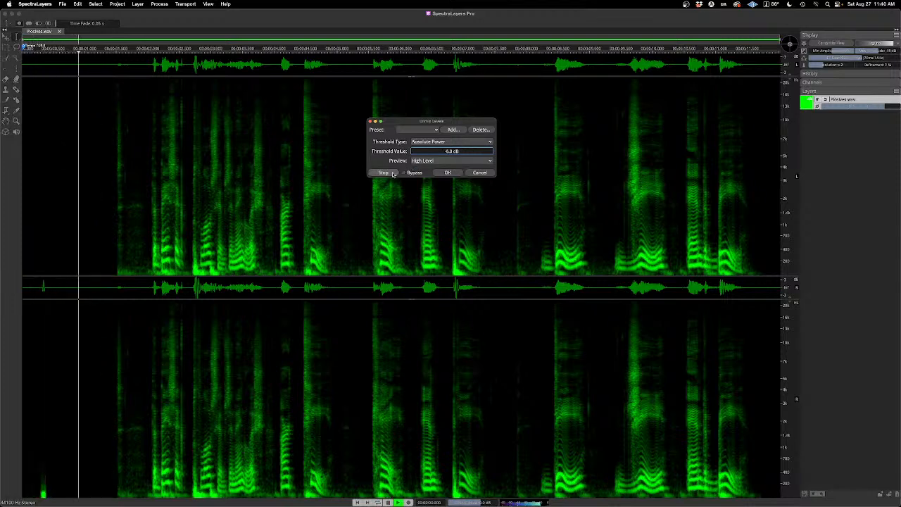
left_click(389, 173)
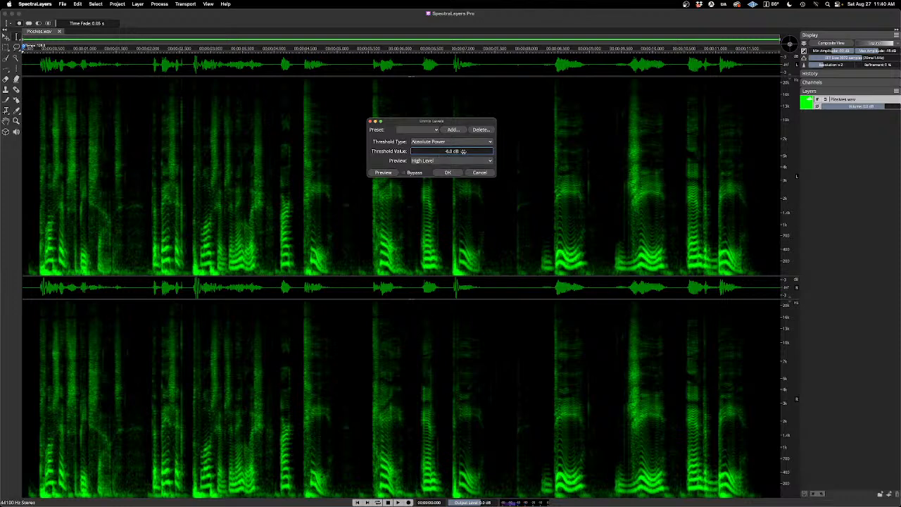
Step: Lower the threshold to -10.0 dB and to -12.0 dB, previewing the High Level output at each value
left_click(394, 174)
left_click(384, 173)
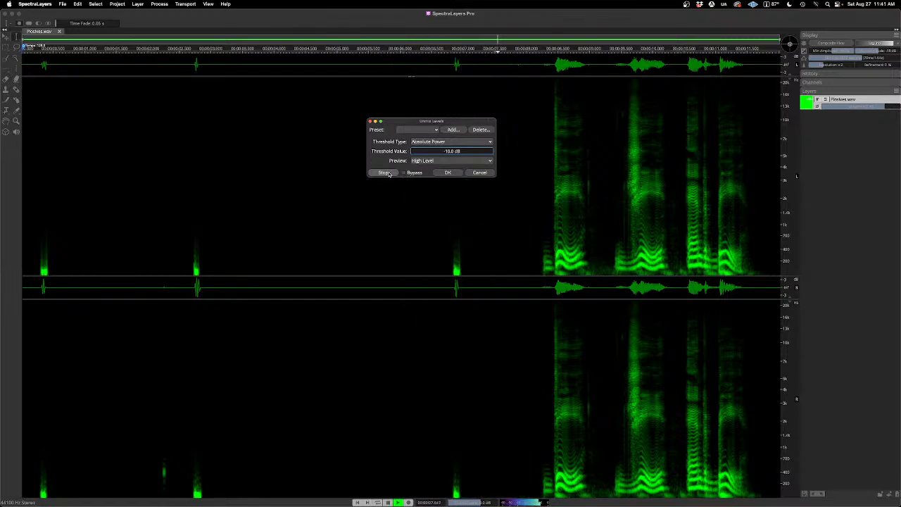
left_click(385, 173)
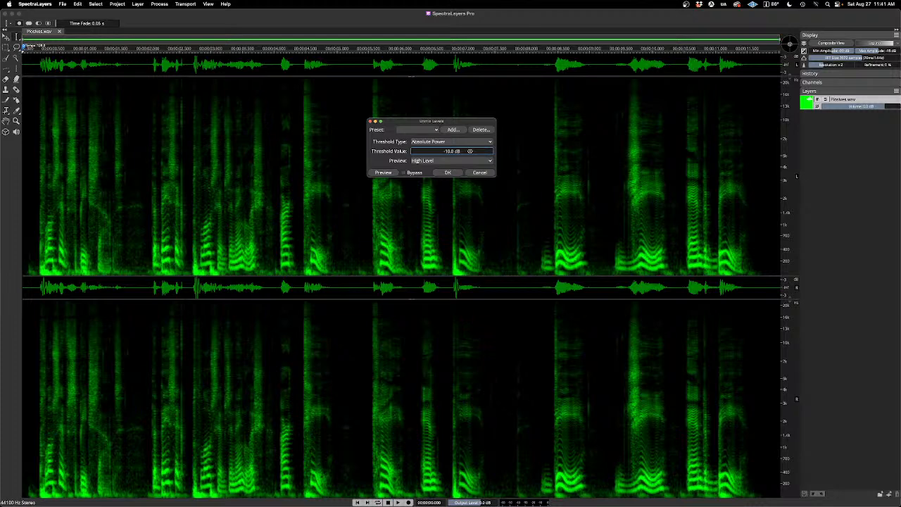
type(".")
left_click(391, 174)
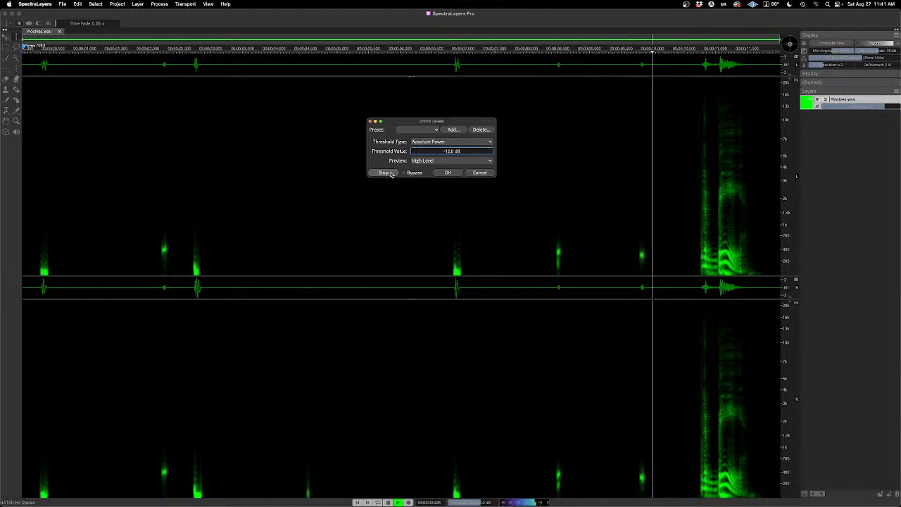
left_click(390, 174)
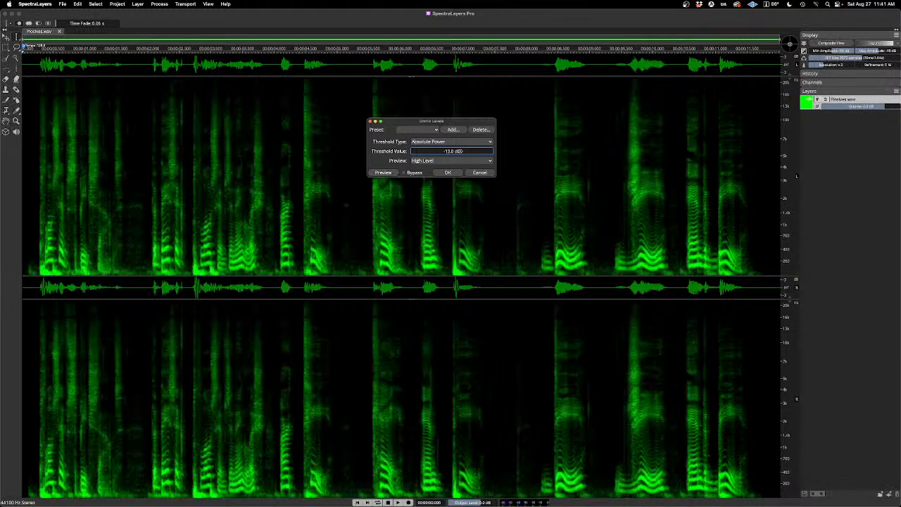
Step: Lower the threshold to -14.0 dB and to -16.0 dB, previewing the High Level output at each value
scroll(458, 152, "down", 1)
left_click(384, 173)
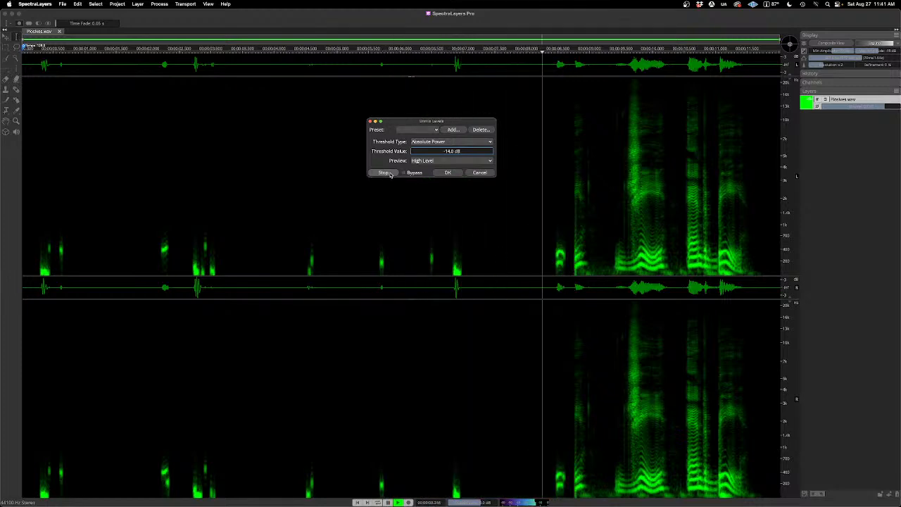
left_click(387, 173)
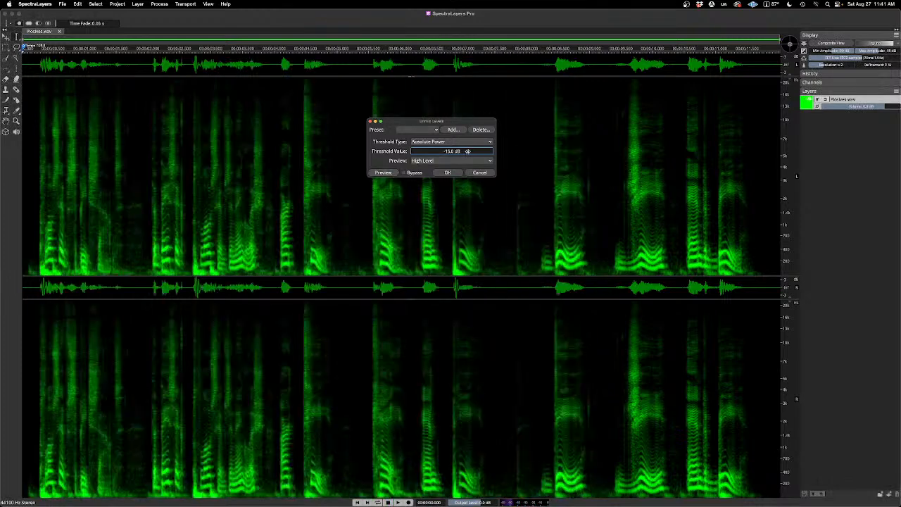
left_click(383, 173)
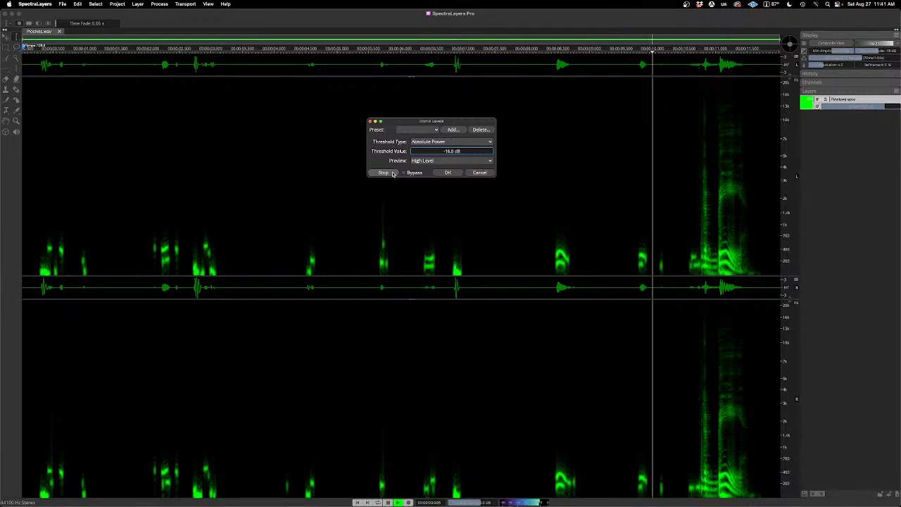
left_click(394, 174)
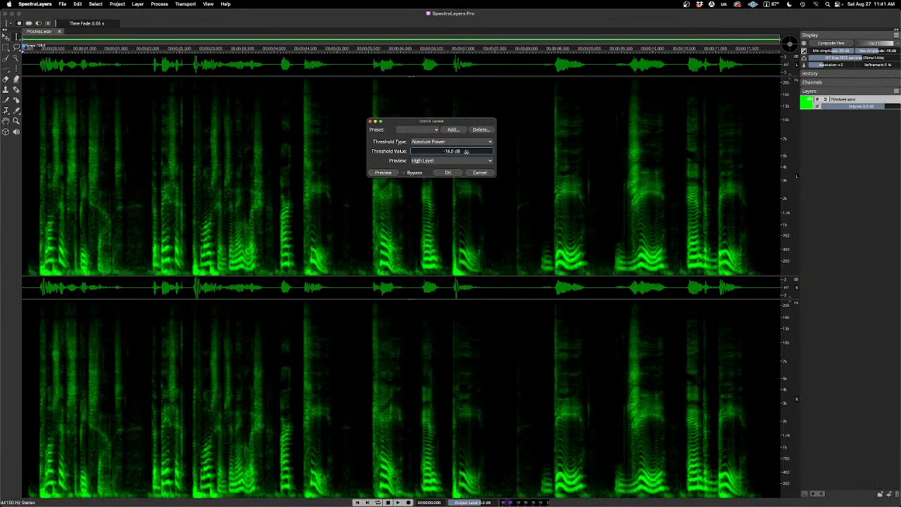
Step: Set the threshold to -18.0 dB with Absolute Power, preview the High Level output, and apply Unmix Levels
left_click(393, 173)
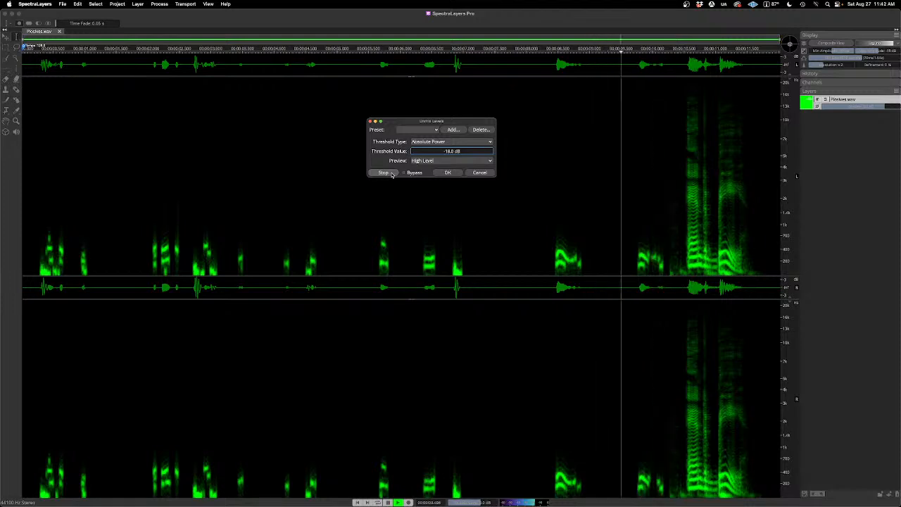
left_click(383, 172)
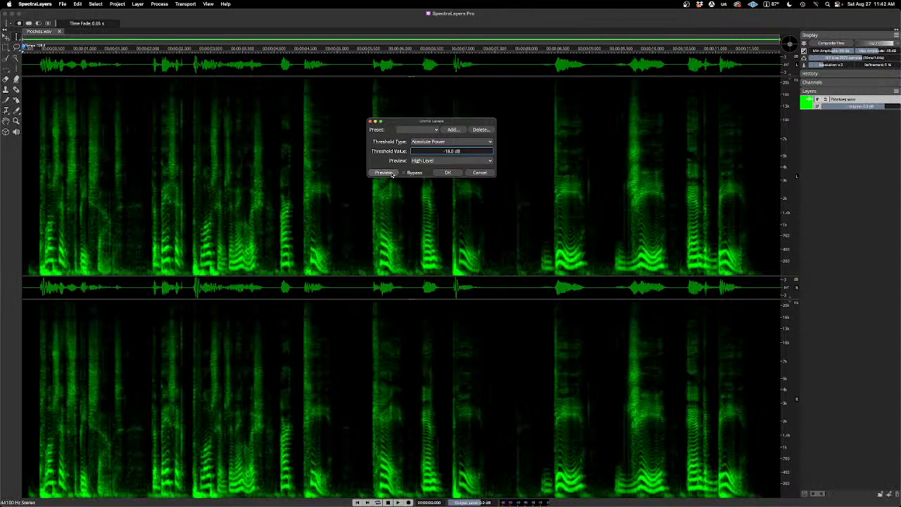
left_click(449, 173)
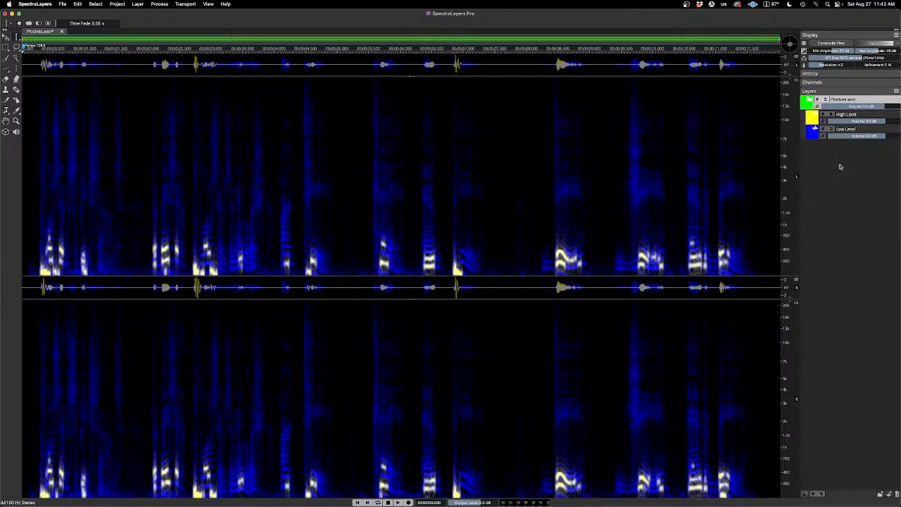
Step: Audition the High Level layer and the Low Level layer one at a time in solo
left_click(832, 115)
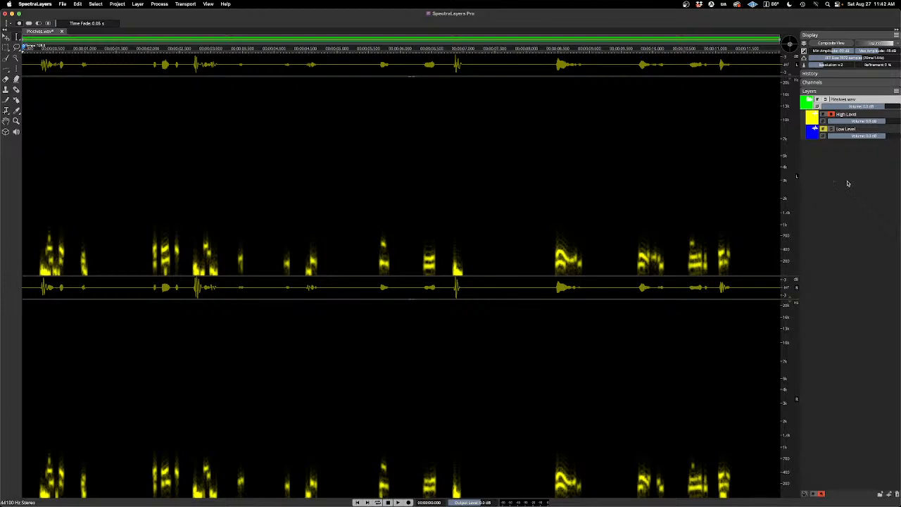
key("space")
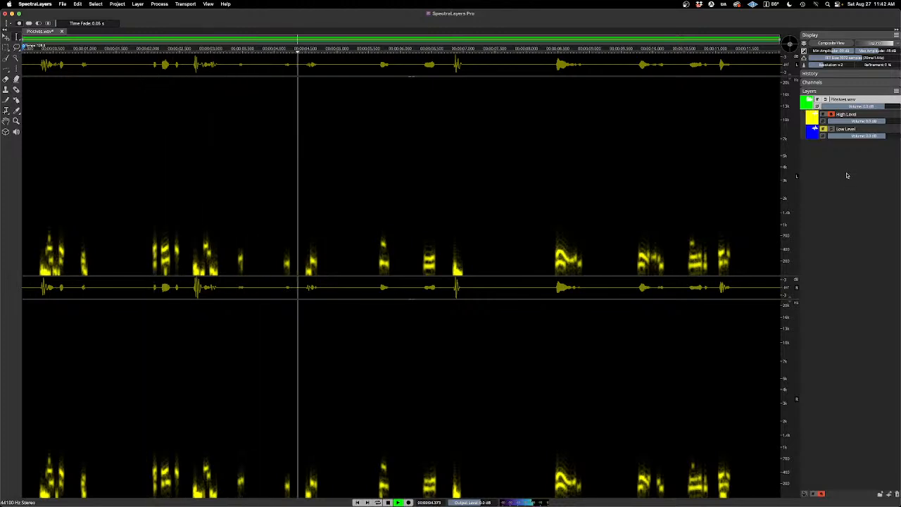
key("space")
left_click(831, 114)
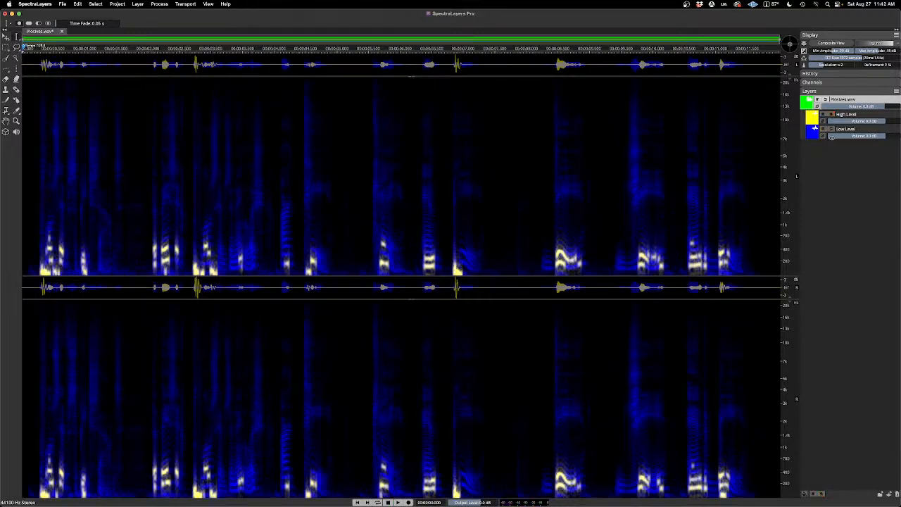
left_click(831, 130)
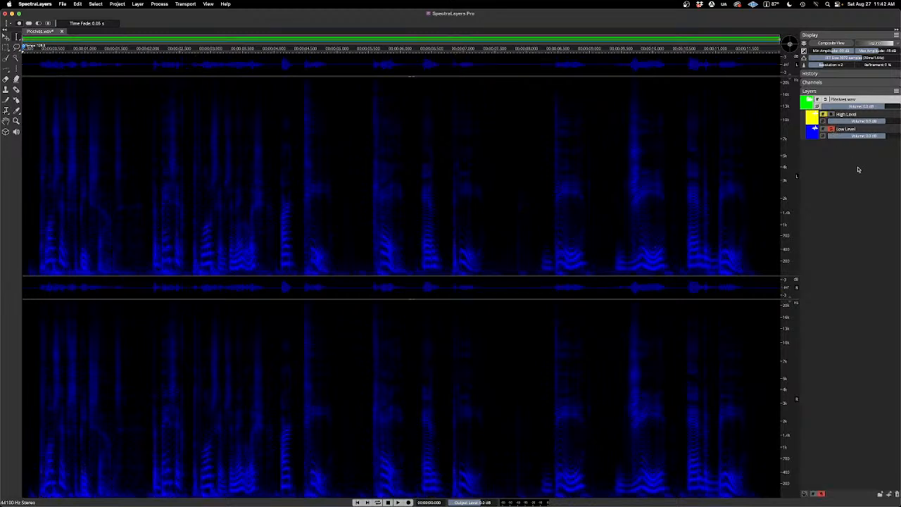
key("space")
Step: Reopen Unmix Levels to review its threshold settings and close it without applying
left_click(160, 5)
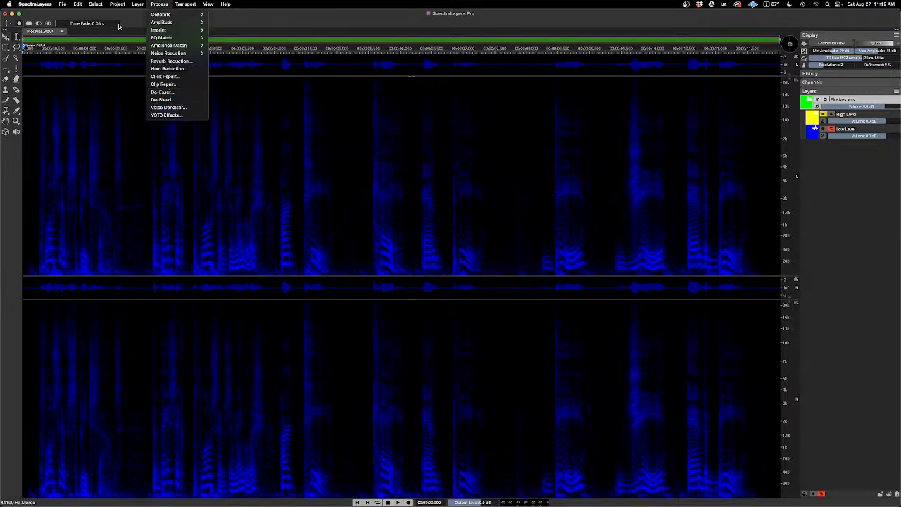
mouse_move(137, 5)
left_click(187, 133)
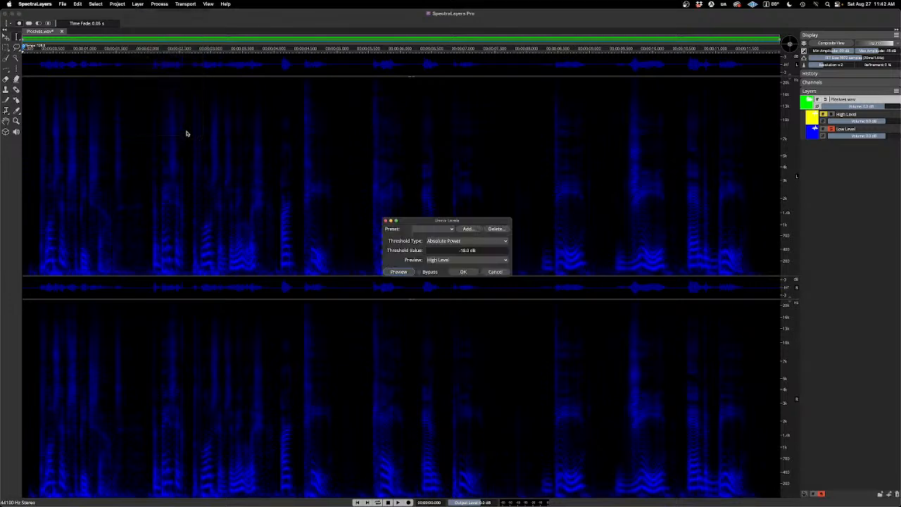
left_click(386, 222)
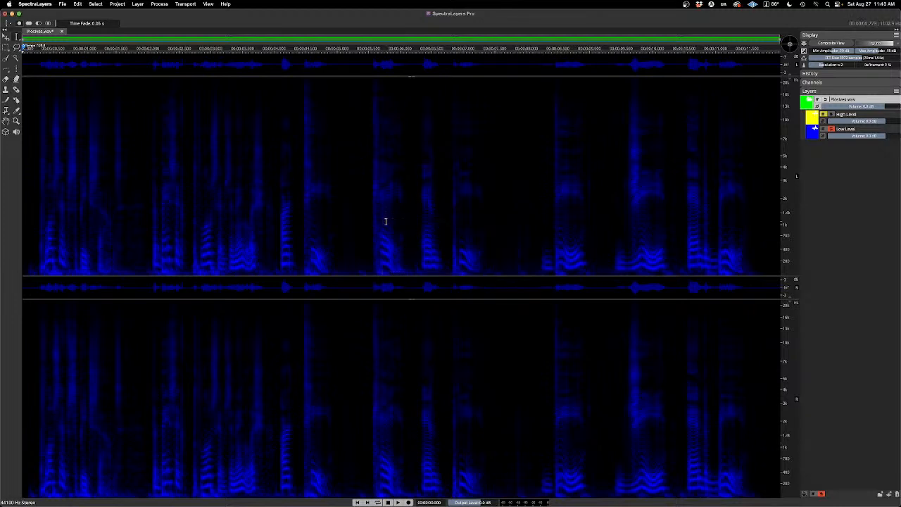
Step: Solo the High Level layer alongside the Low Level layer, play both together, and clear both solos
left_click(832, 115)
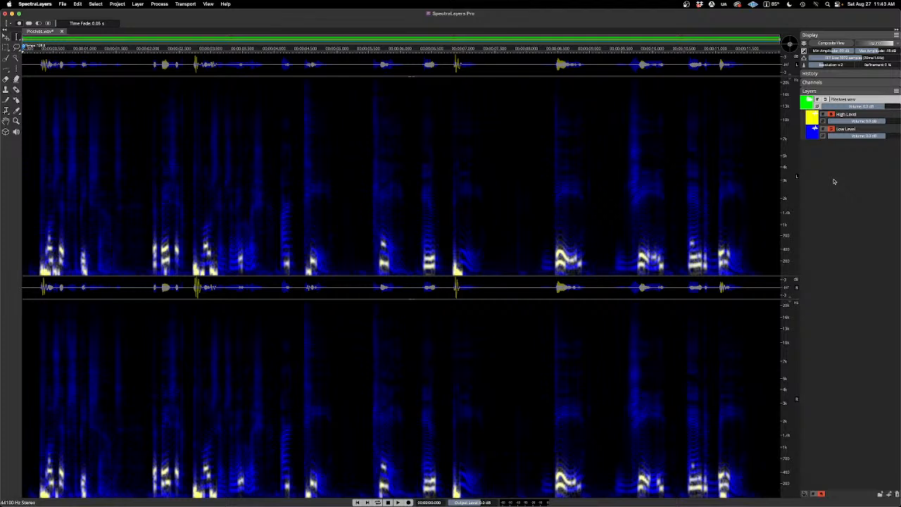
key("space")
left_click(831, 129)
left_click(832, 115)
Step: Play the Low Level layer in solo, clear its solo, and play the full mix for comparison
left_click(831, 130)
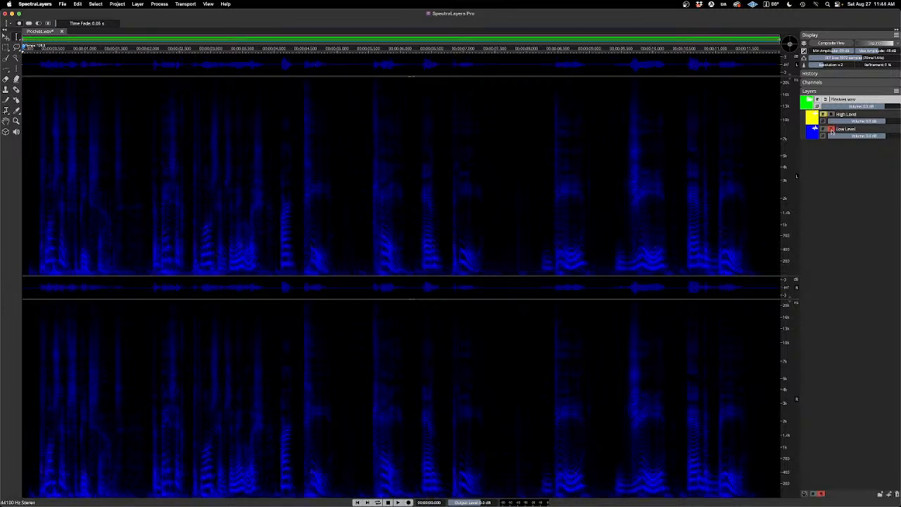
key("space")
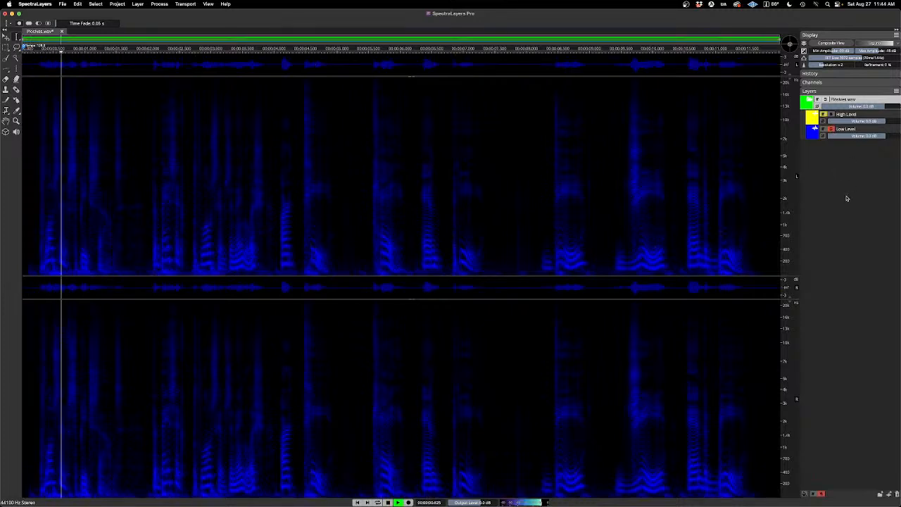
key("space")
left_click(832, 130)
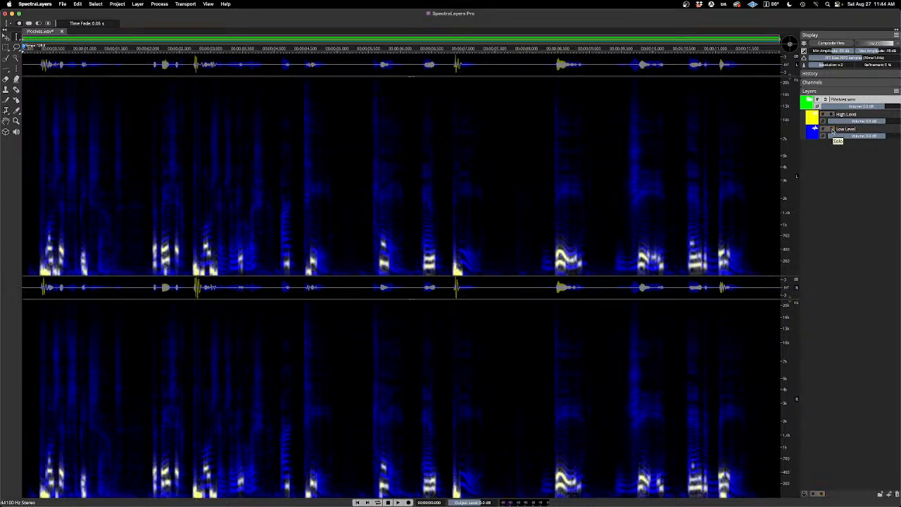
key("space")
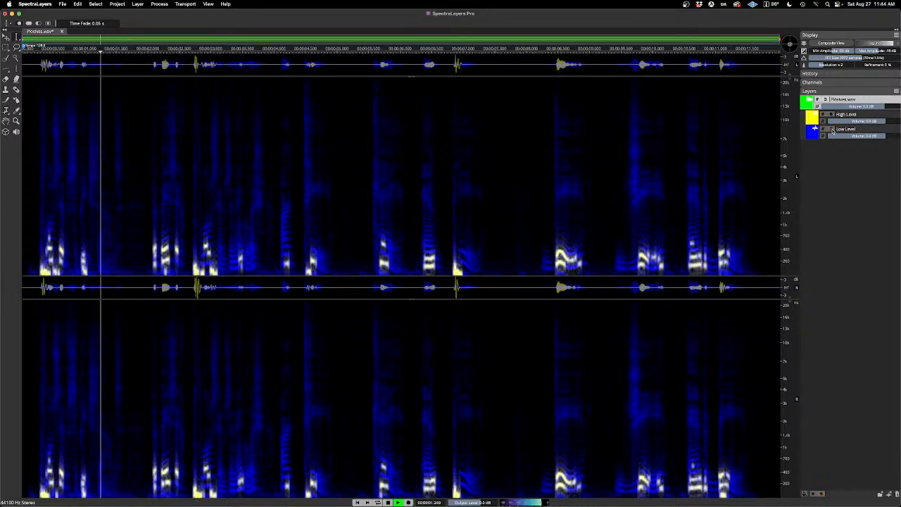
key("space")
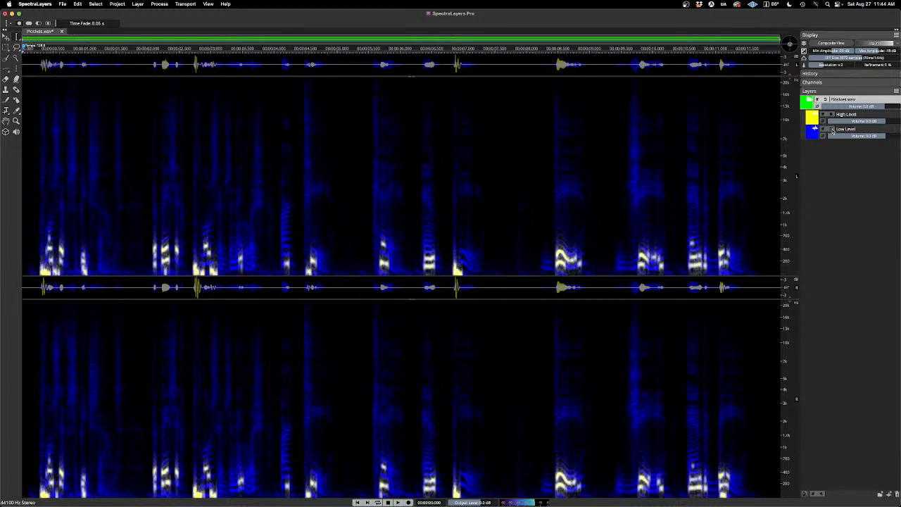
Step: Audition the Low Level layer in solo once more from the start, then clear its solo
left_click(831, 130)
key("space")
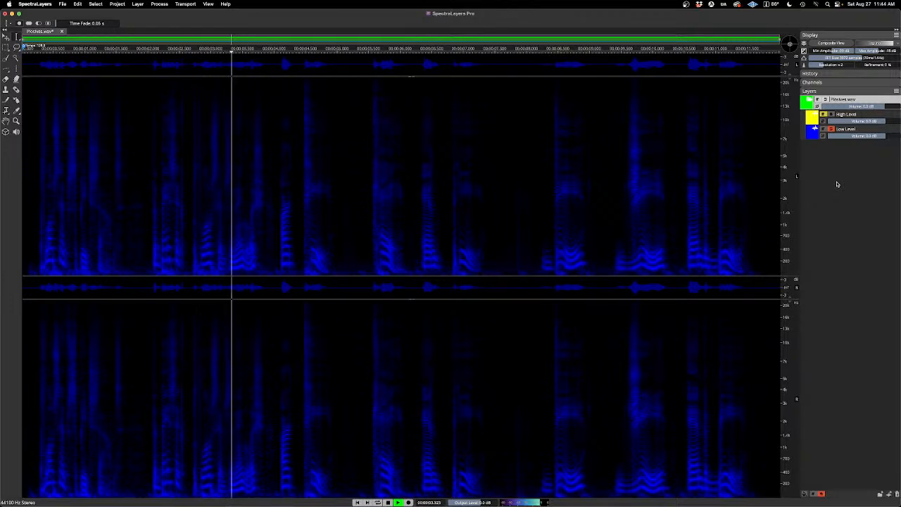
key("space")
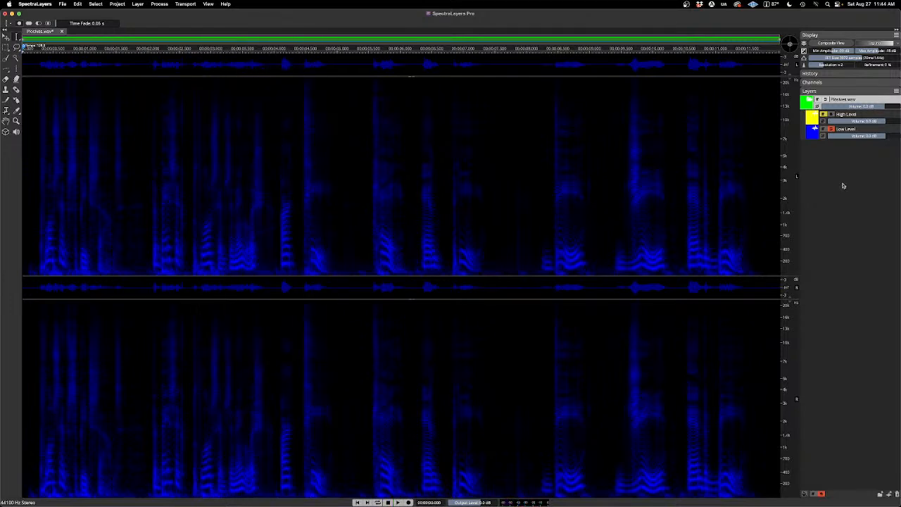
left_click(832, 131)
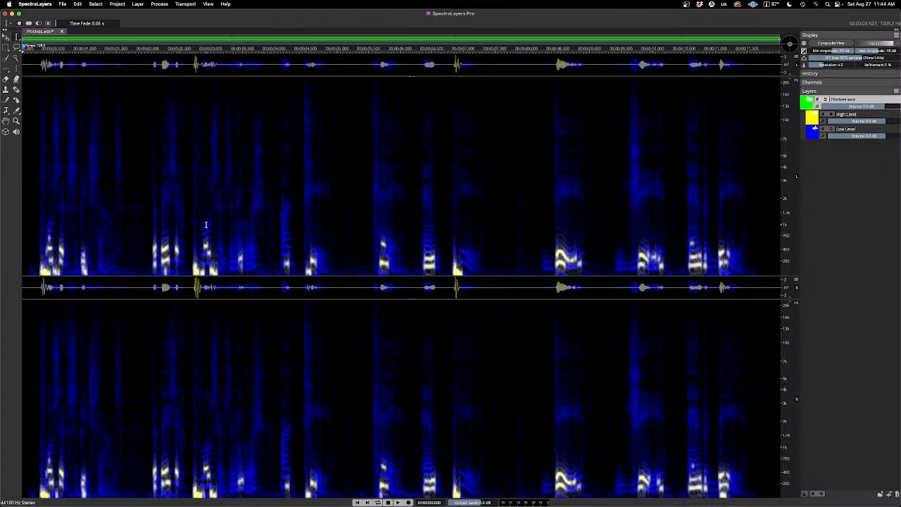
Step: Audition the High Level layer in solo, clear its solo, and play the full mix
left_click(831, 115)
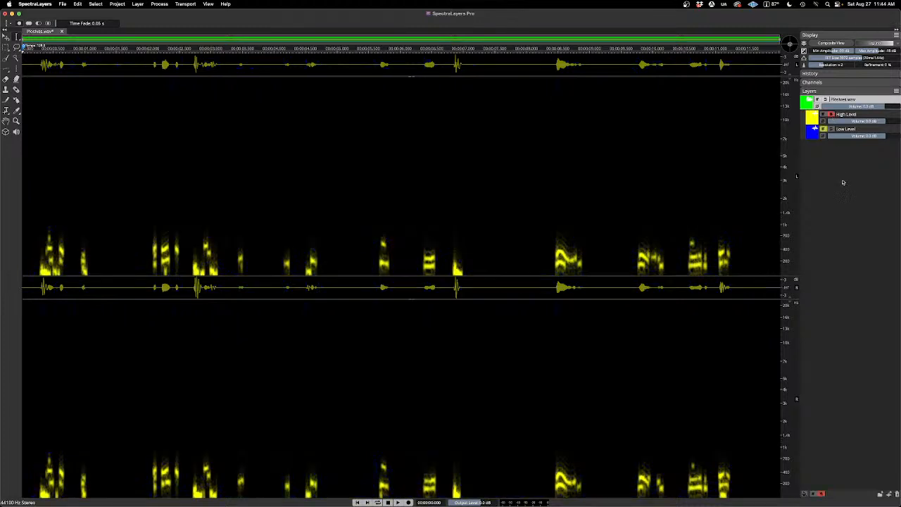
key("space")
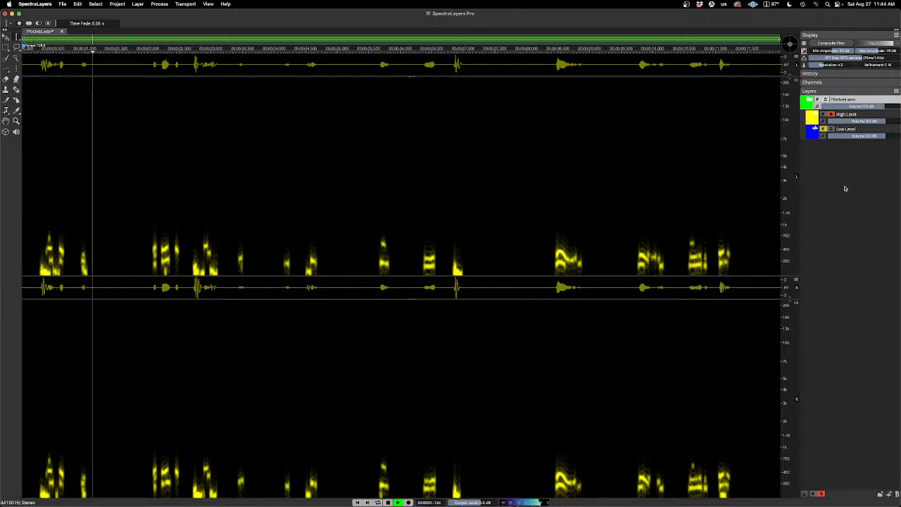
left_click(831, 115)
key("space")
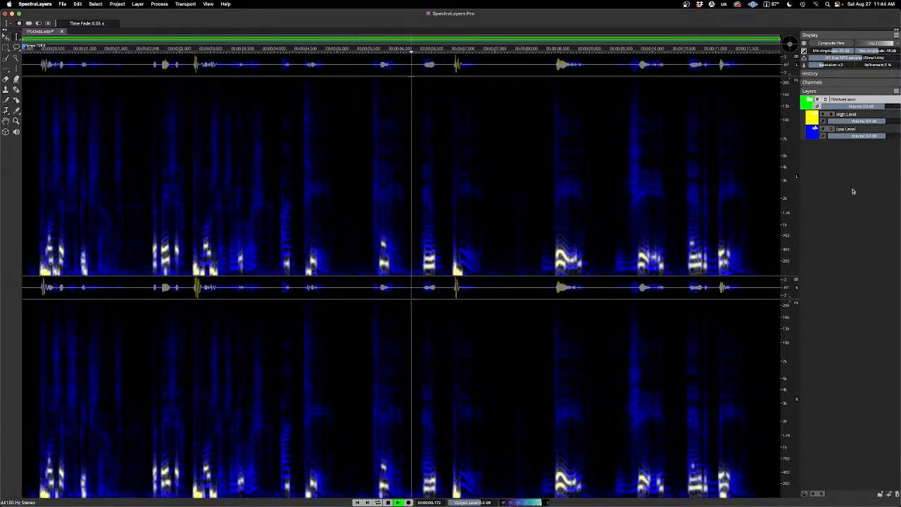
key("space")
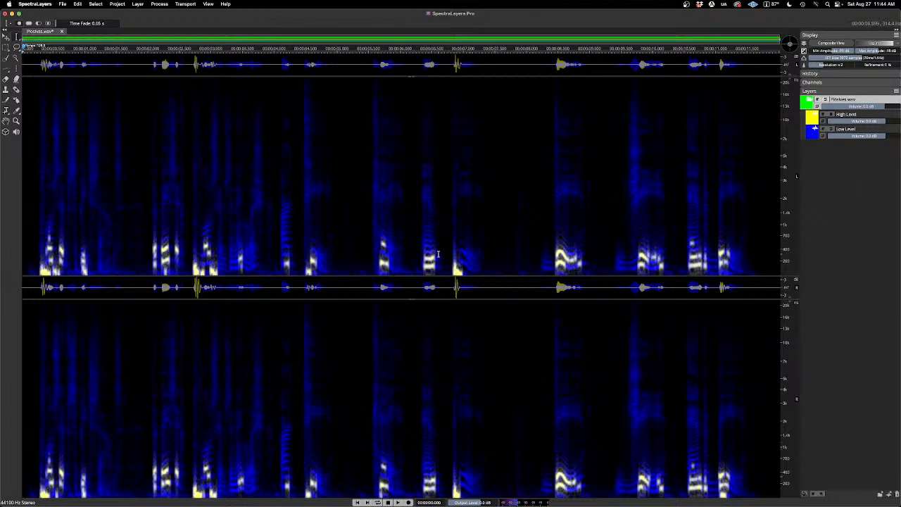
Step: Place the playhead at about 6.2 s and play the passage from there several times with both layers active
left_click(415, 52)
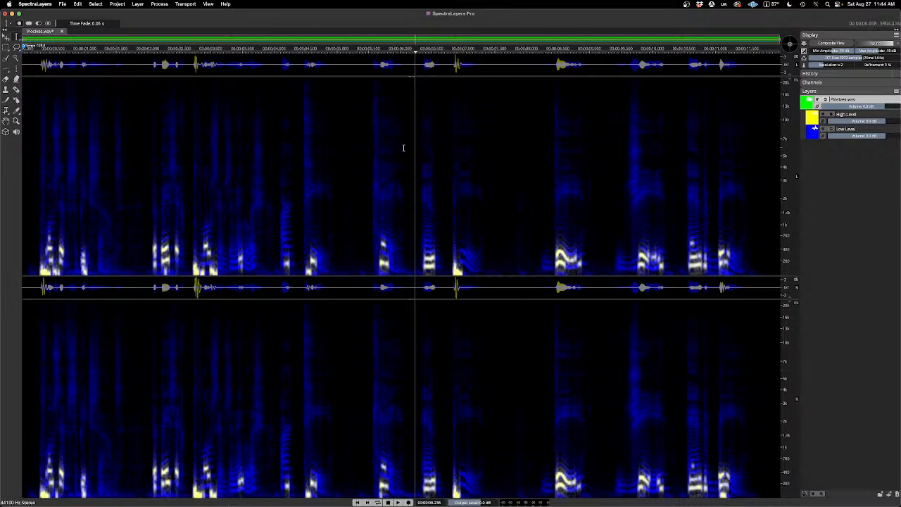
key("space")
key("space")
key("space")
key("space")
key("space")
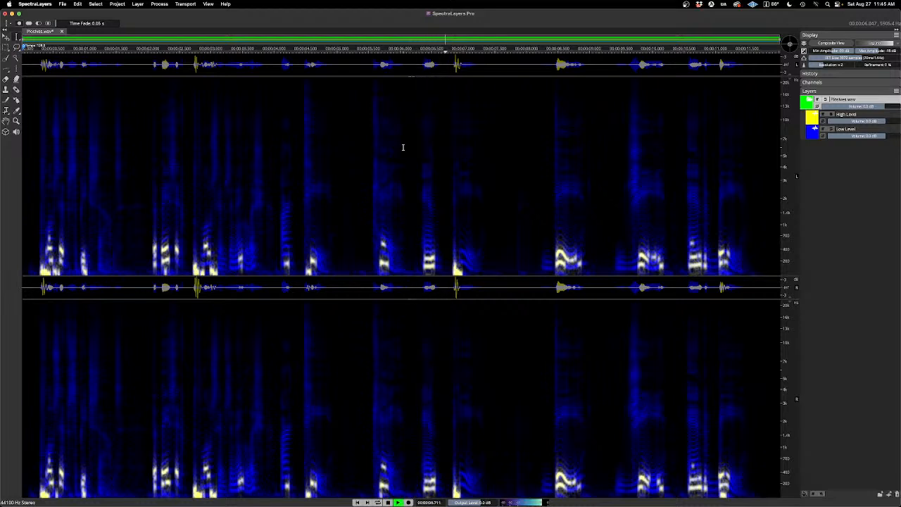
key("space")
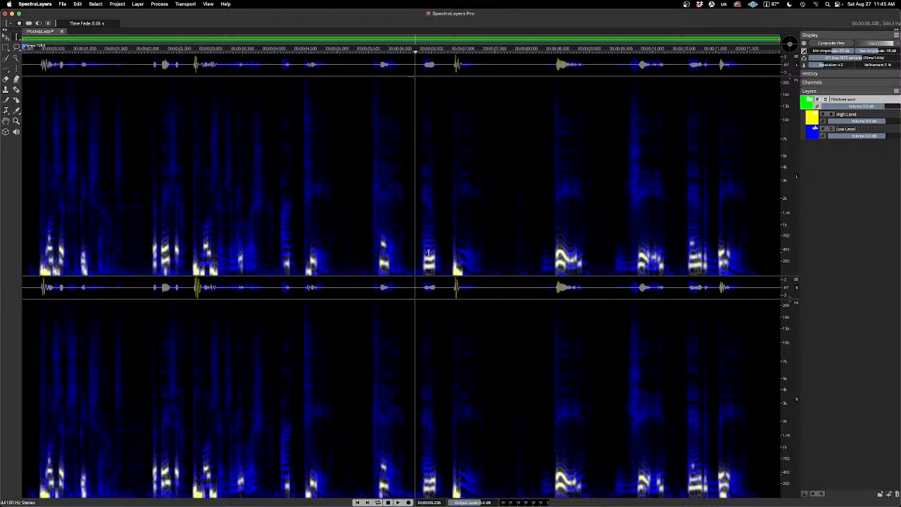
key("space")
key("space")
Step: On the High Level layer, make a rectangular selection around the low-frequency voice content just after 6.2 s and cut it to the layer below
left_click(842, 115)
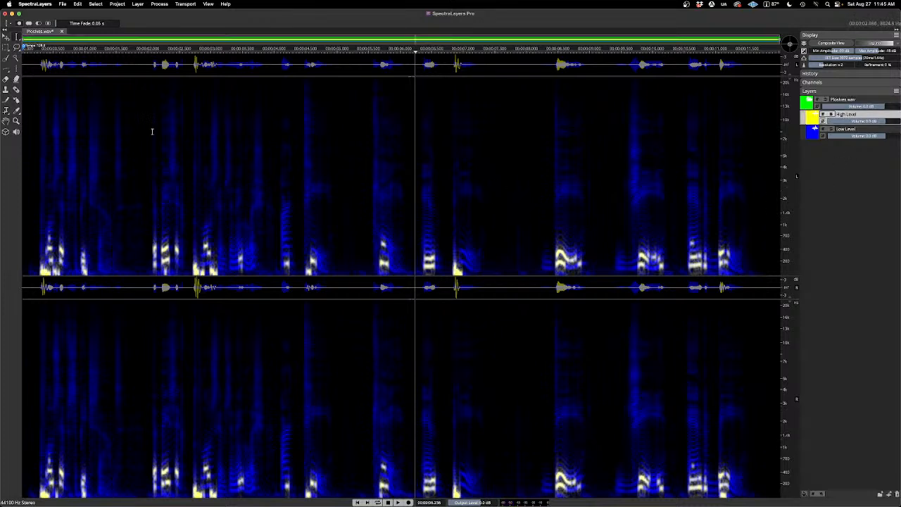
left_click(6, 48)
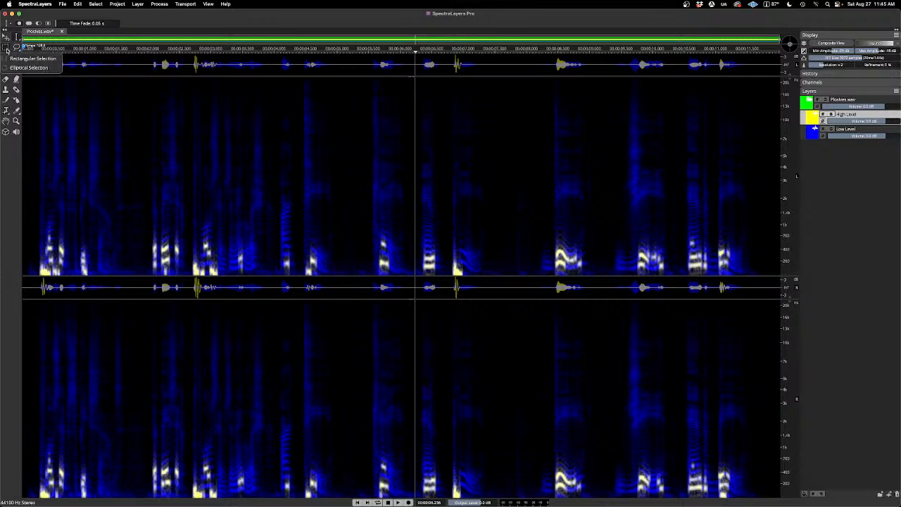
left_click(32, 59)
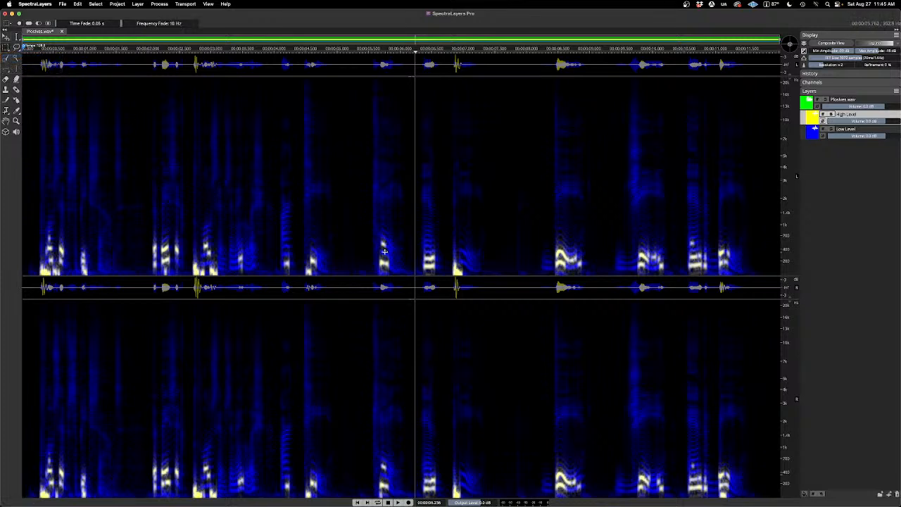
left_click_drag(417, 249, 442, 275)
key("space")
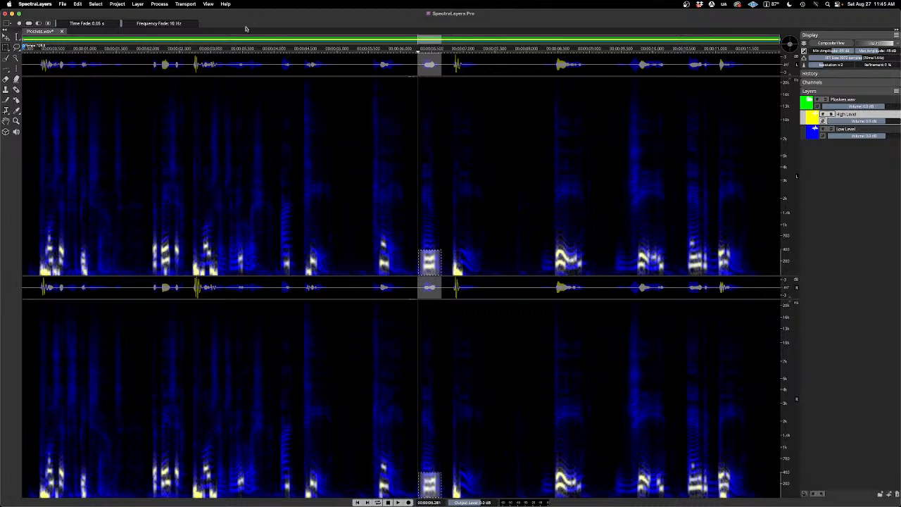
left_click(79, 5)
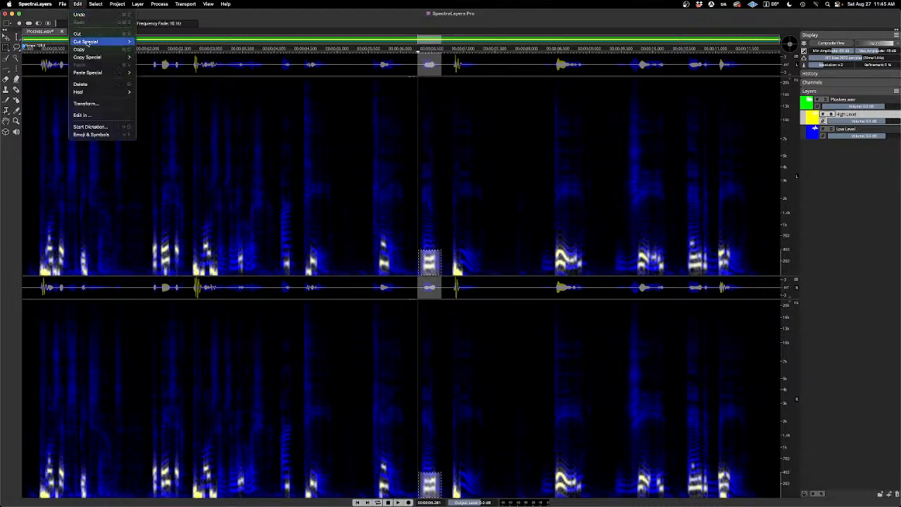
mouse_move(100, 44)
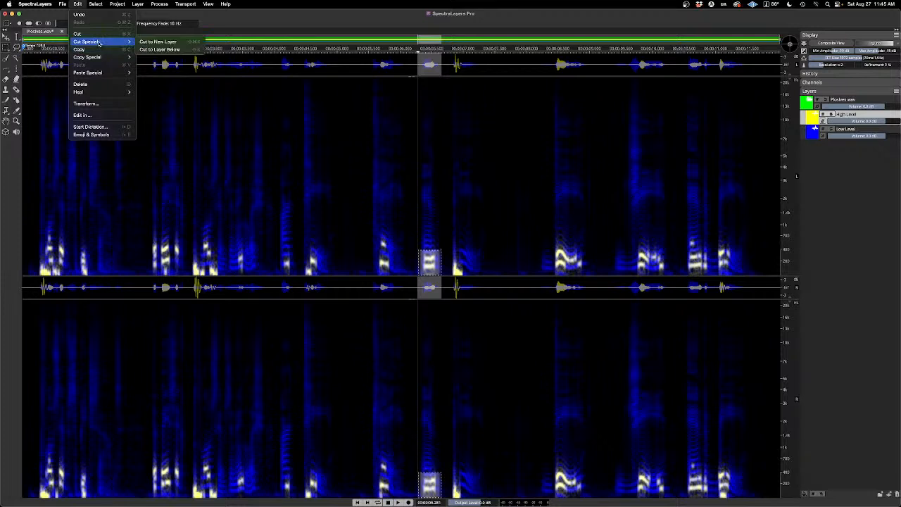
left_click(186, 50)
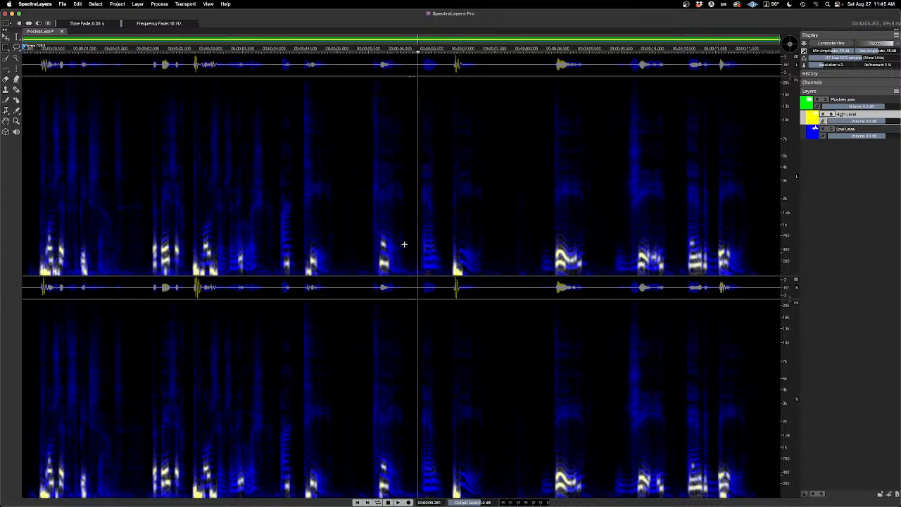
Step: Play the Low Level layer in solo from the moved content at about 6.28 s and clear its solo
left_click(831, 131)
key("space")
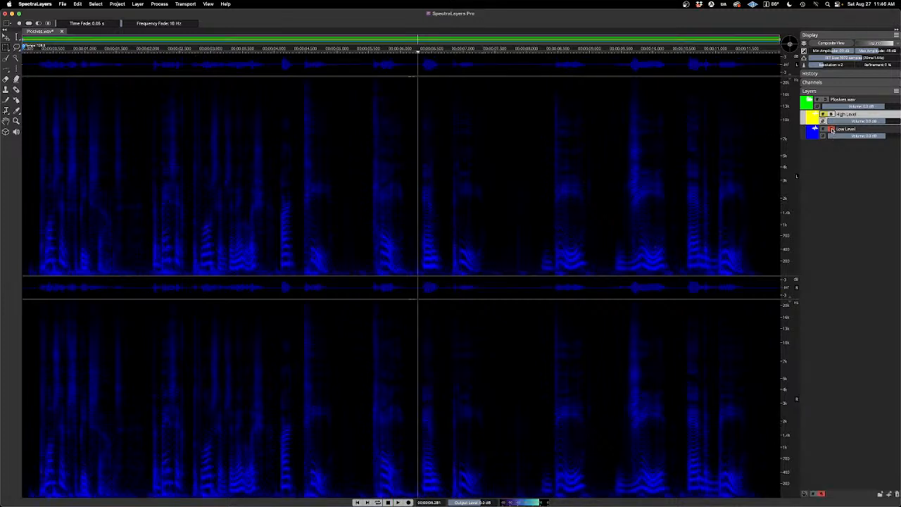
left_click(831, 131)
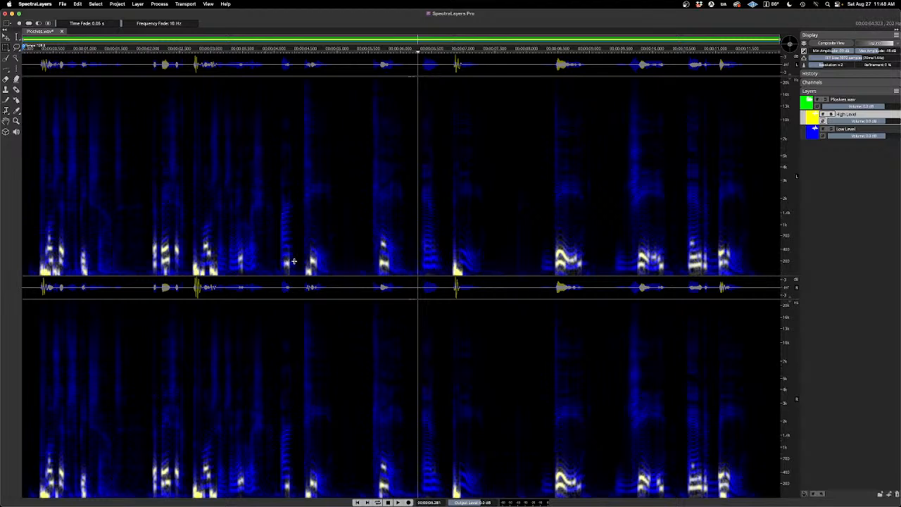
Step: Play the full mix from about 4.07 s, and play it again from about 2.87 s with both layers active
left_click(279, 53)
key("space")
key("space")
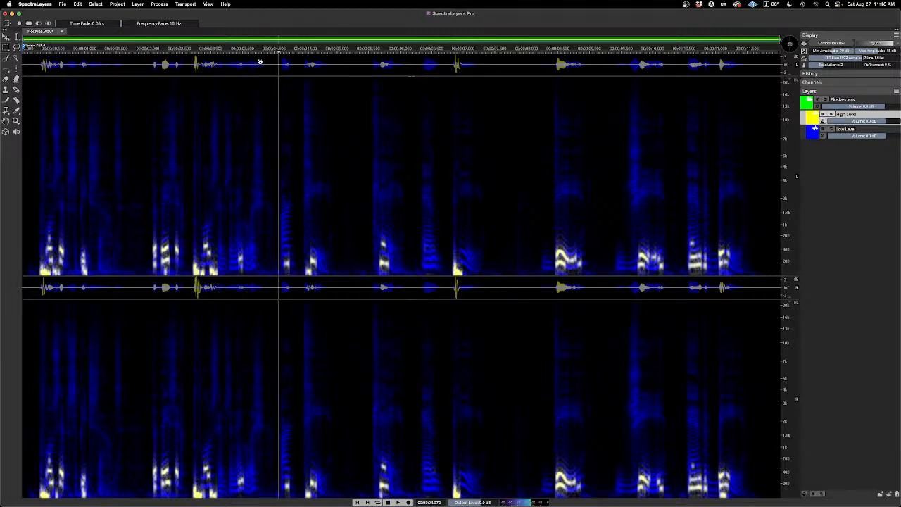
key("space")
key("space")
left_click(202, 53)
key("space")
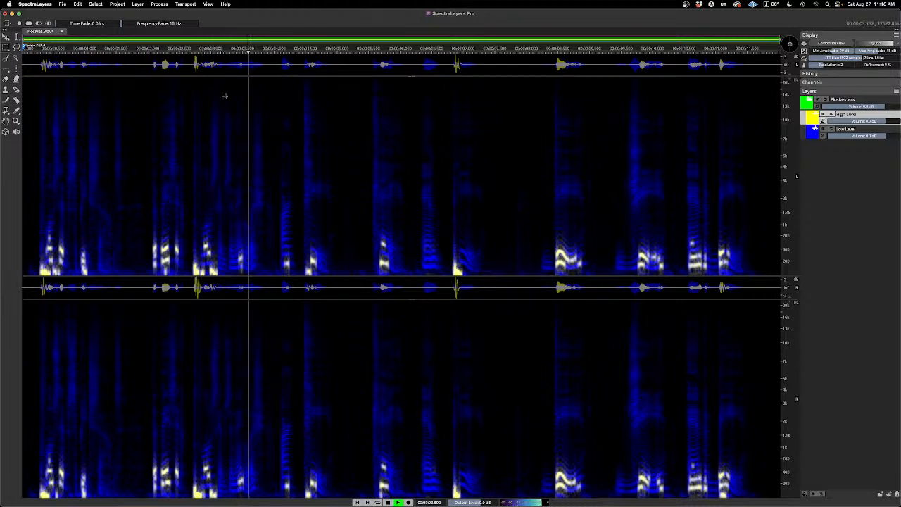
key("space")
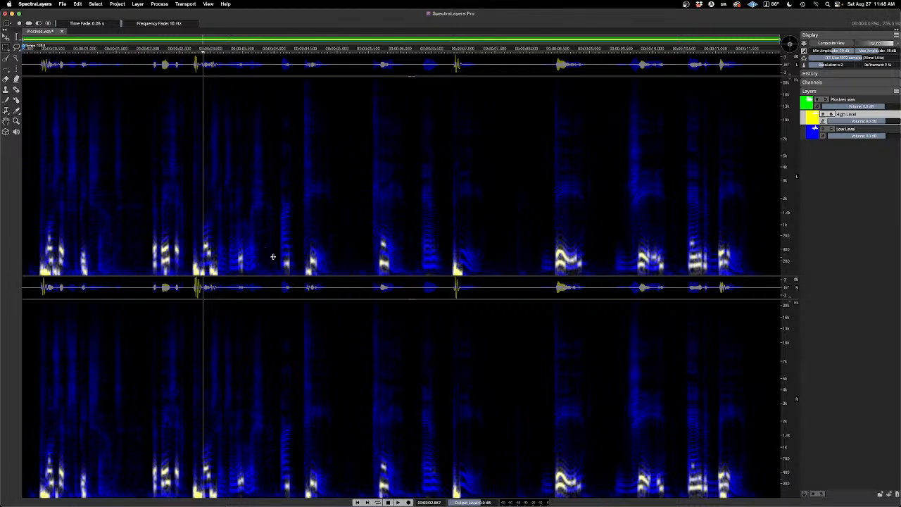
Step: Cut the low-frequency voice content at about 4.1 to 4.3 s from High Level to the layer below, and check Low Level in solo
left_click_drag(278, 254, 294, 275)
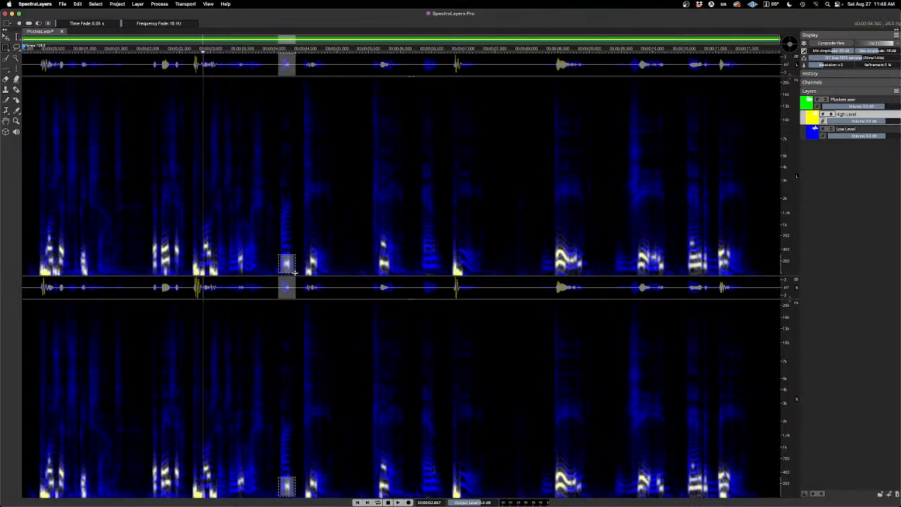
left_click(78, 4)
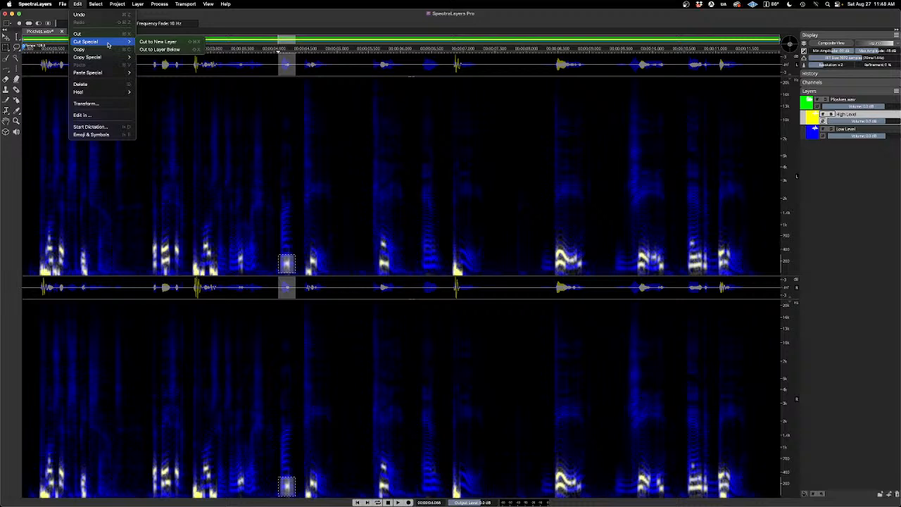
left_click(159, 49)
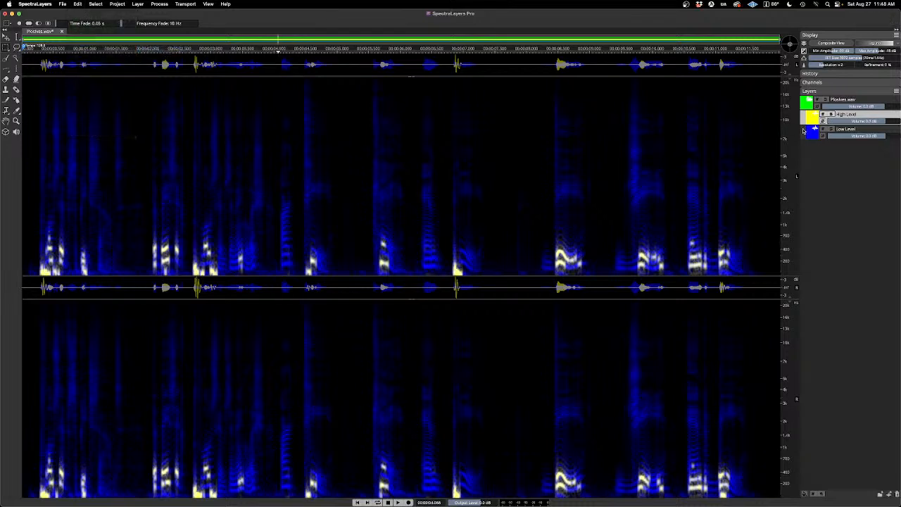
left_click(832, 130)
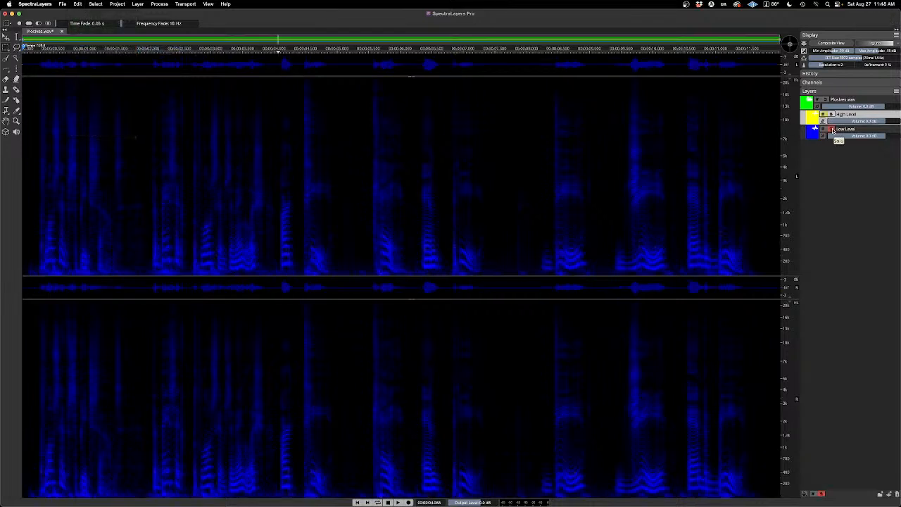
left_click(832, 129)
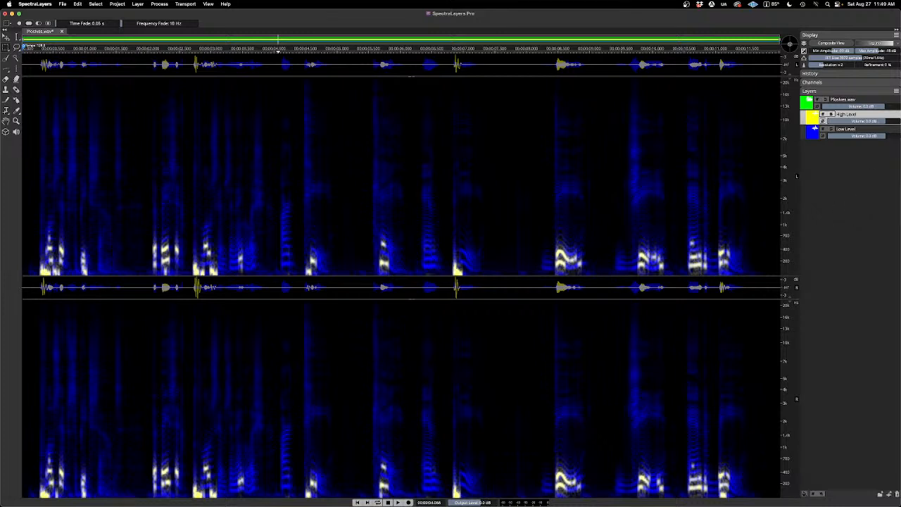
Step: Turn on the cursor crosshair and the cursor coordinates display for the spectrogram view
mouse_move(862, 58)
left_mouse_down()
mouse_move(847, 59)
mouse_move(861, 58)
left_mouse_up()
left_click(211, 5)
left_click(221, 14)
left_click(211, 4)
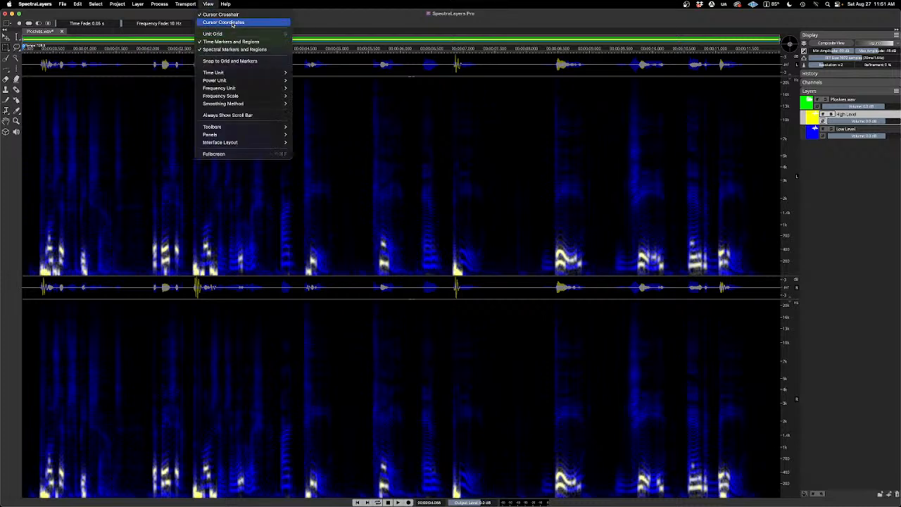
left_click(230, 24)
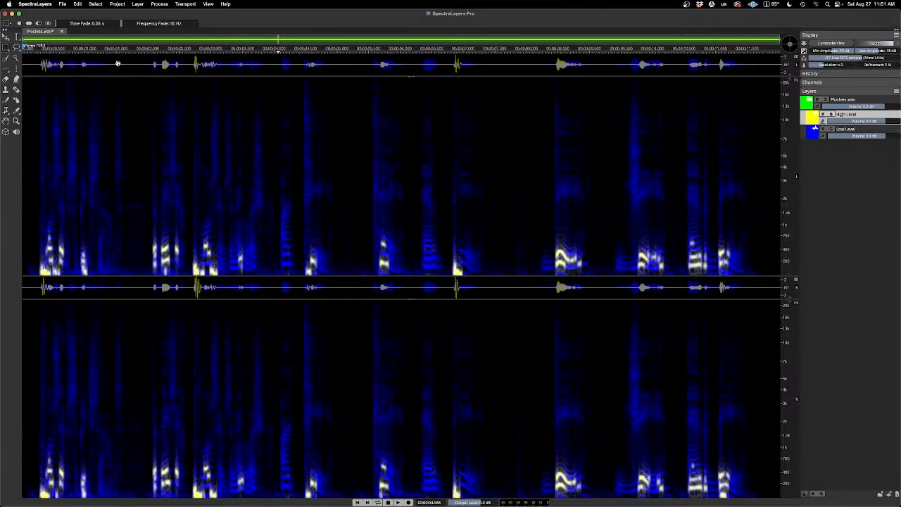
Step: Try to change the cursor coordinates color to a near-white shade in the interface preferences
left_click(35, 4)
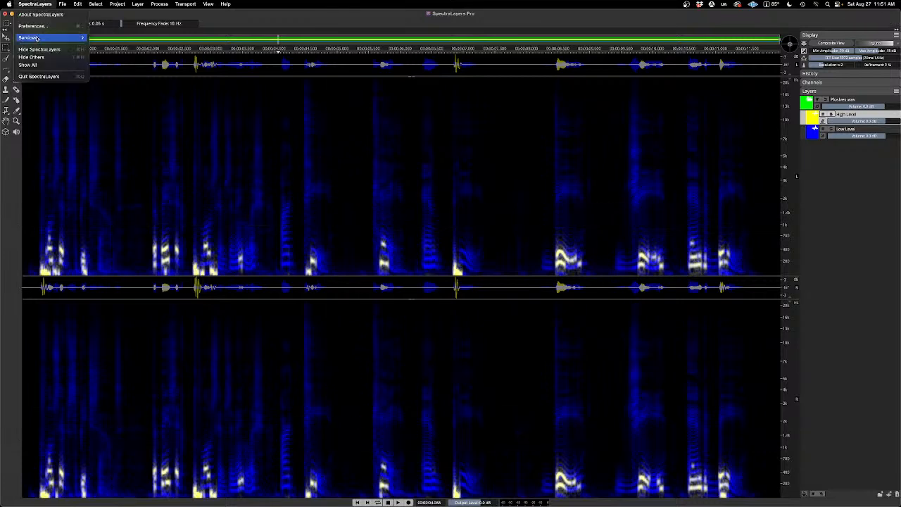
left_click(45, 28)
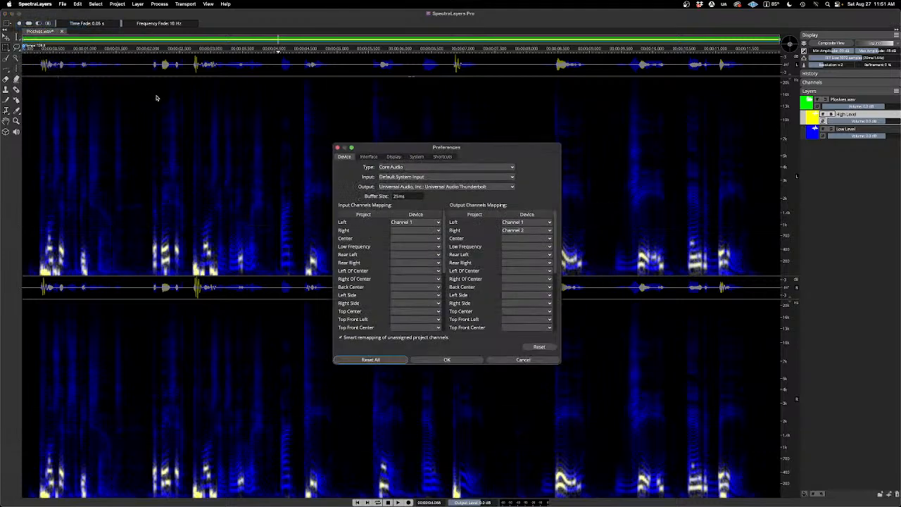
left_click(369, 157)
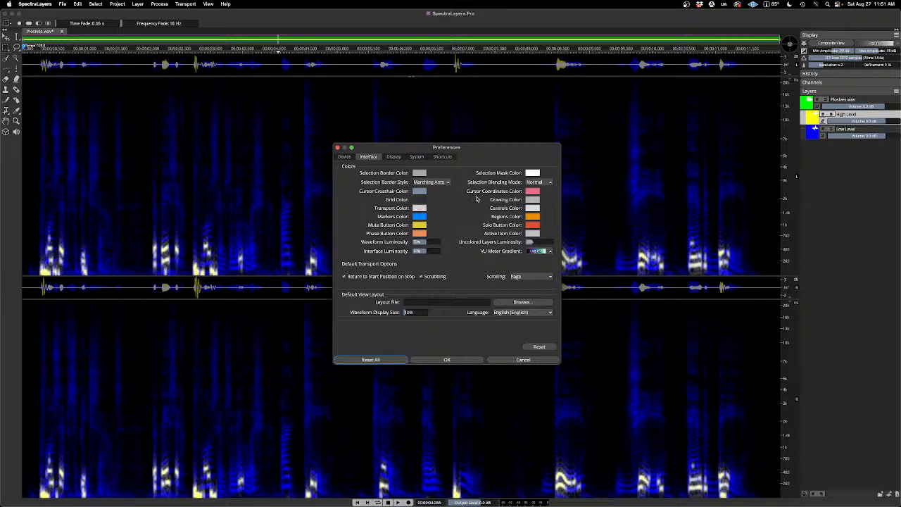
left_click(536, 193)
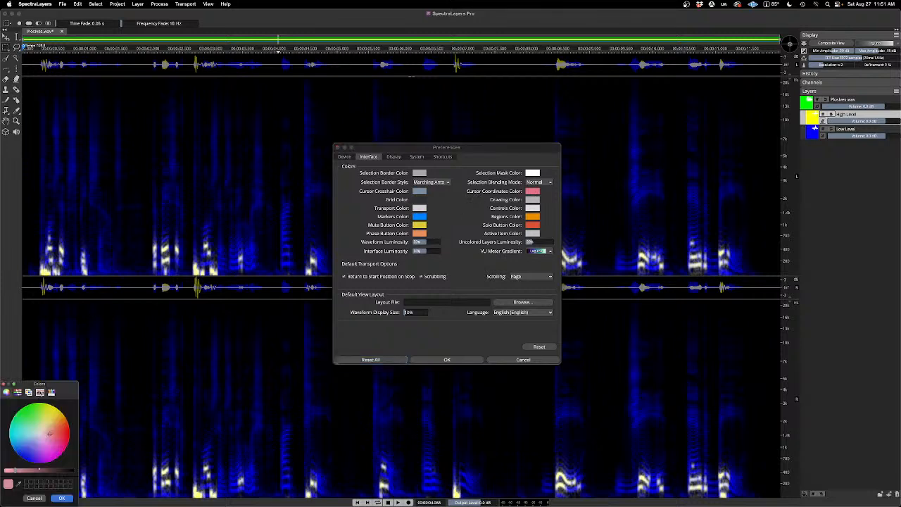
left_click(41, 437)
left_click_drag(15, 470, 3, 471)
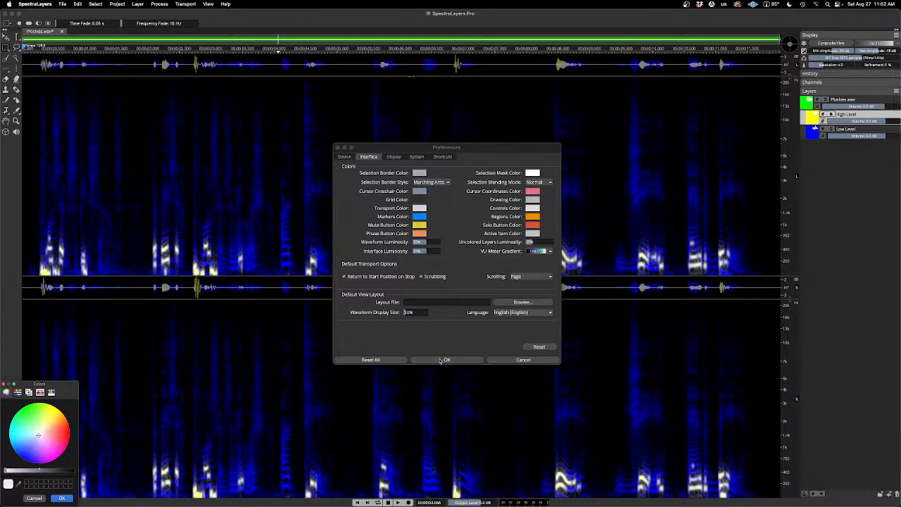
left_click(4, 384)
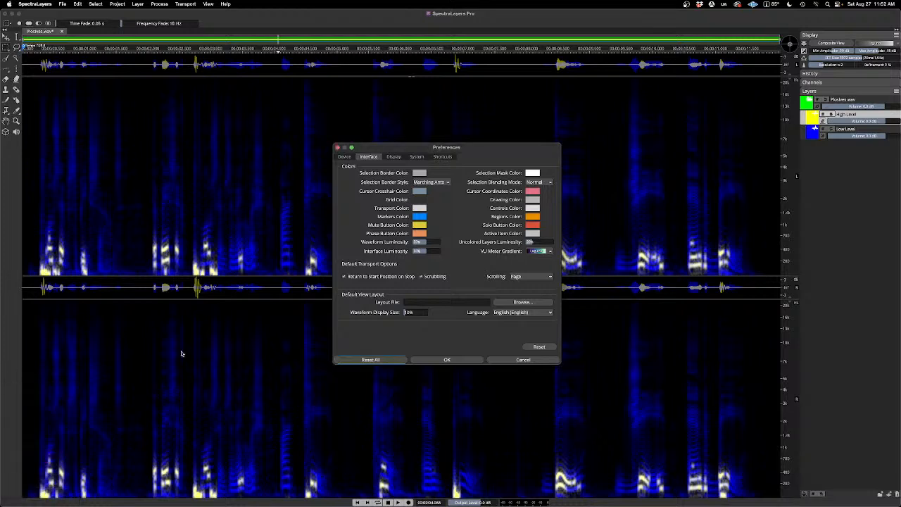
left_click(446, 359)
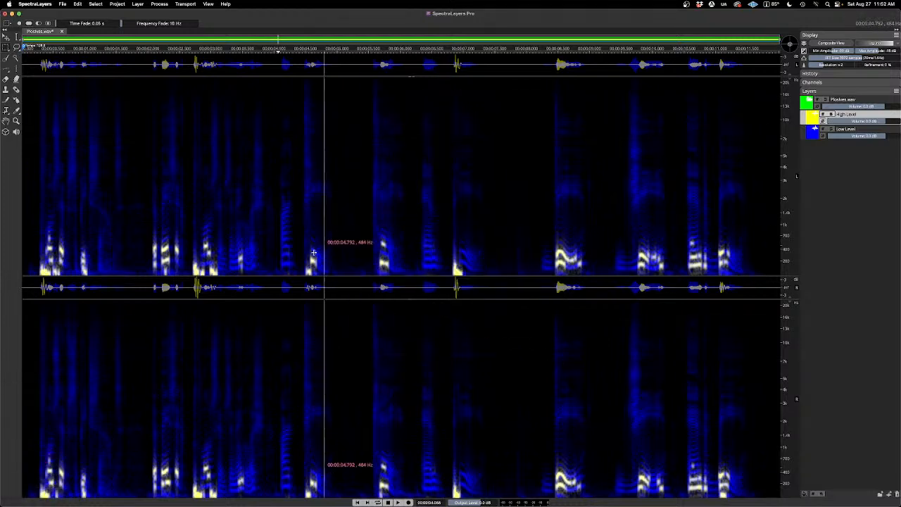
Step: Brighten the cursor coordinates color to a lighter pink in the interface preferences and apply it
left_click(37, 4)
left_click(49, 27)
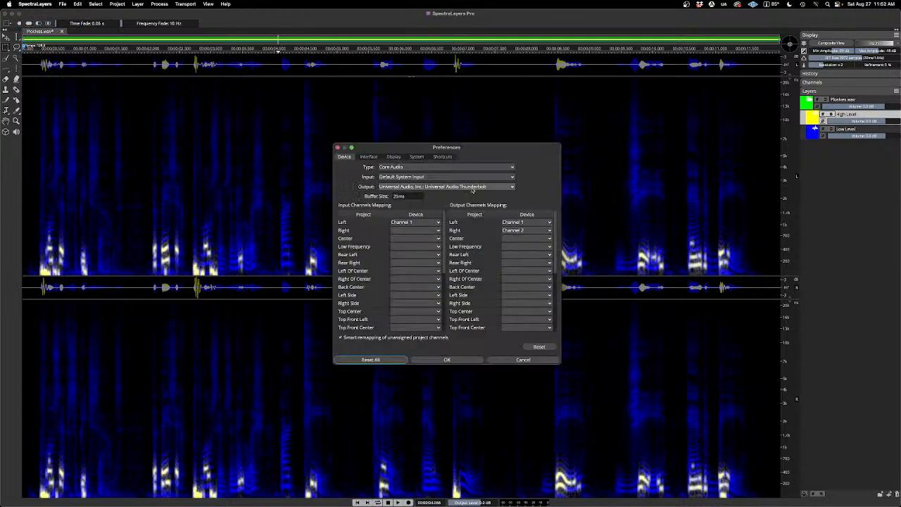
left_click(368, 156)
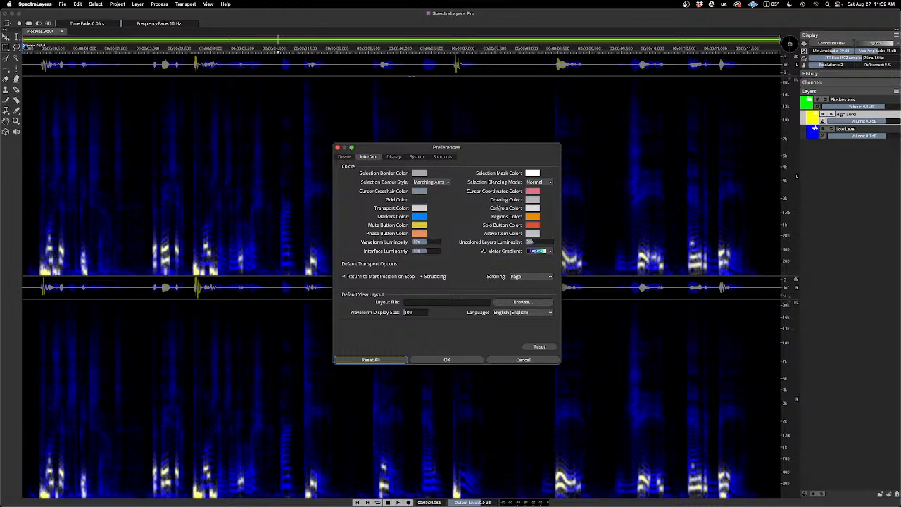
left_click(532, 191)
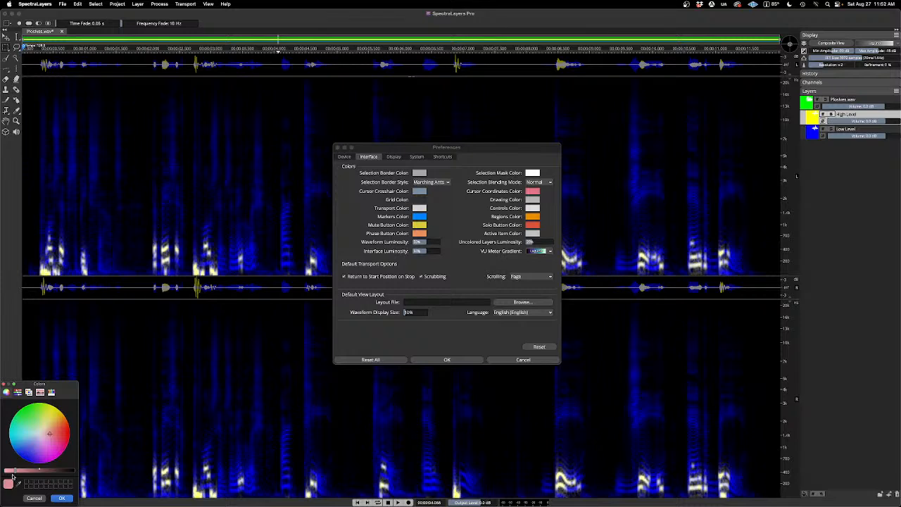
left_click_drag(15, 470, 3, 471)
left_click(60, 498)
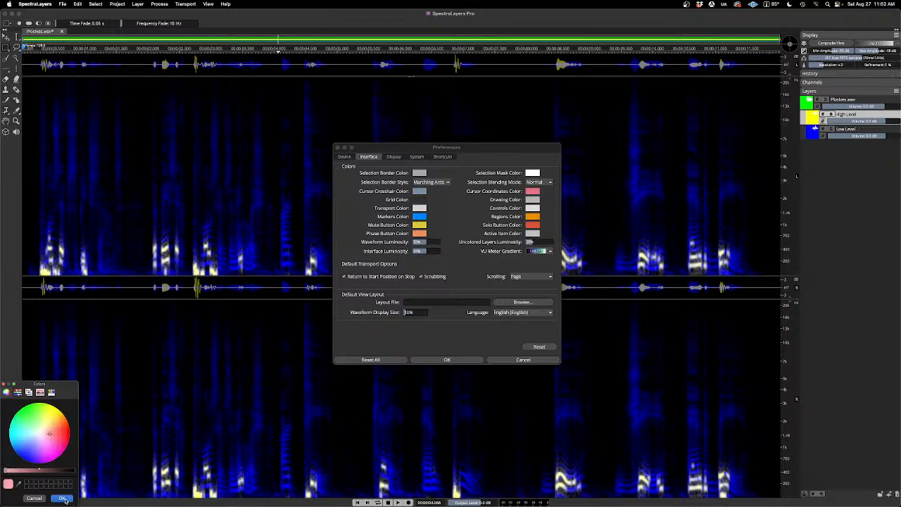
left_click(446, 360)
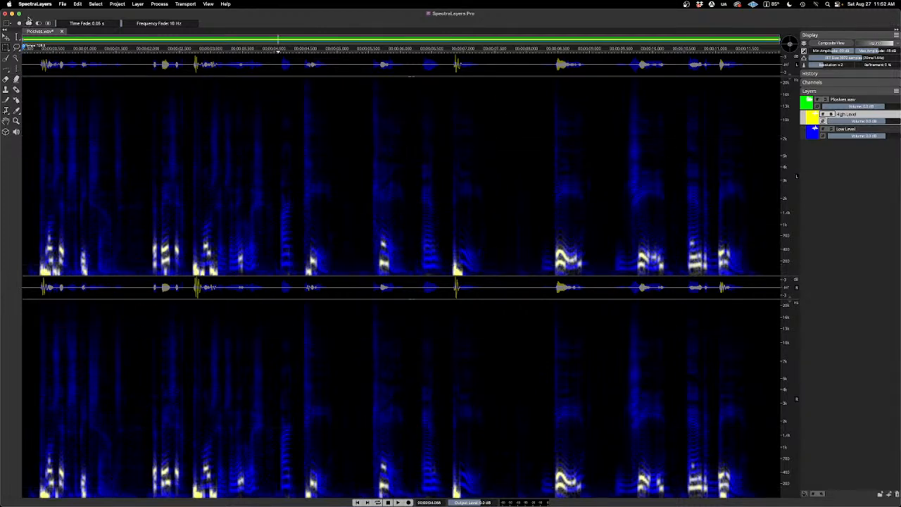
Step: Set the cursor coordinates color to fully saturated bright red in the interface preferences and apply it
left_click(41, 4)
left_click(44, 27)
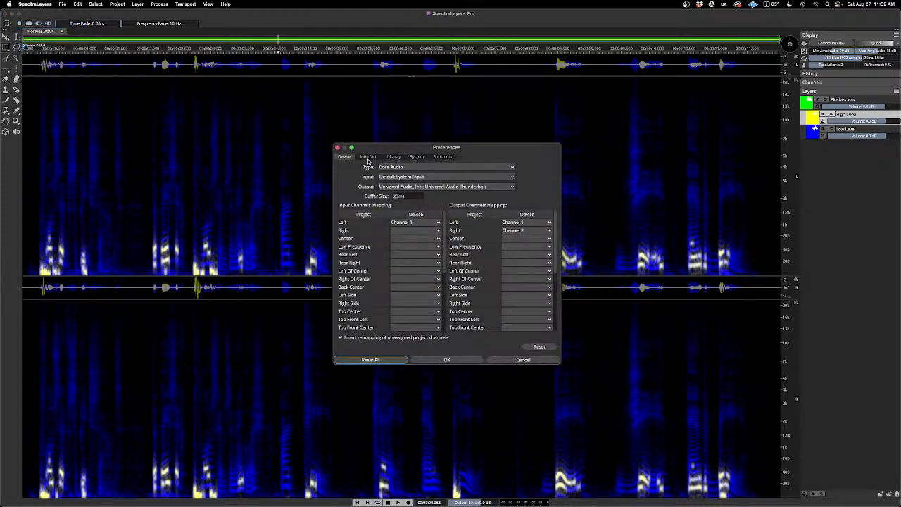
left_click(369, 157)
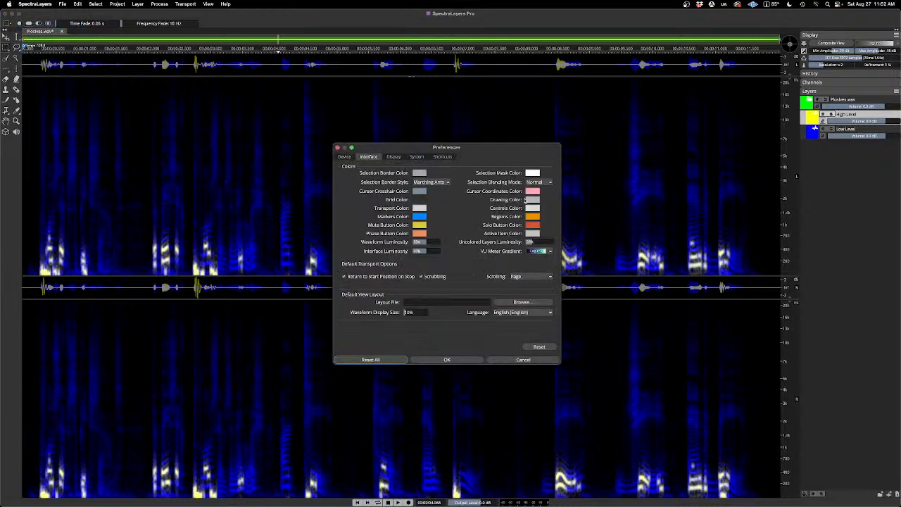
left_click(534, 191)
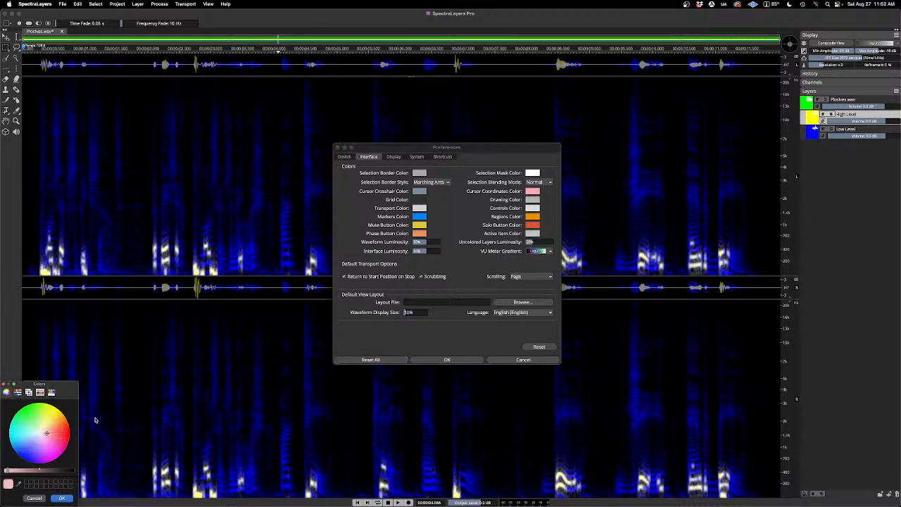
left_click_drag(47, 434, 72, 435)
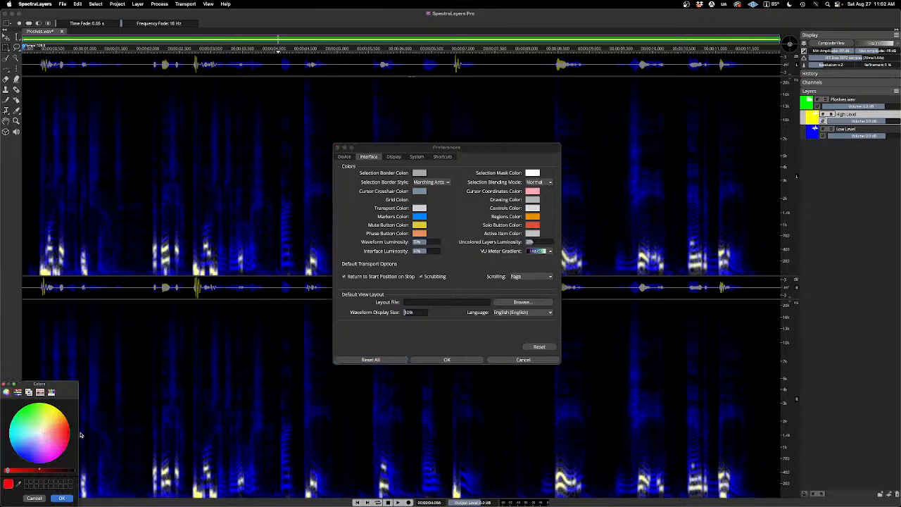
left_click(61, 498)
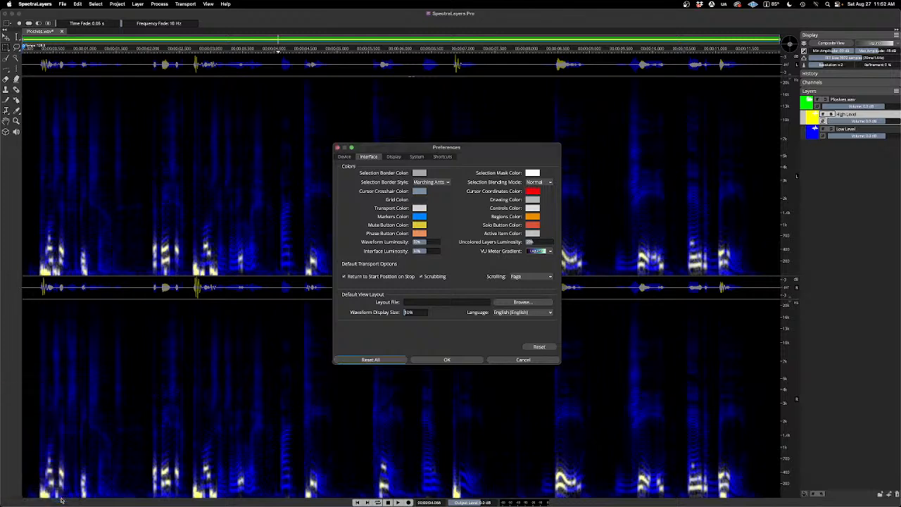
left_click(446, 360)
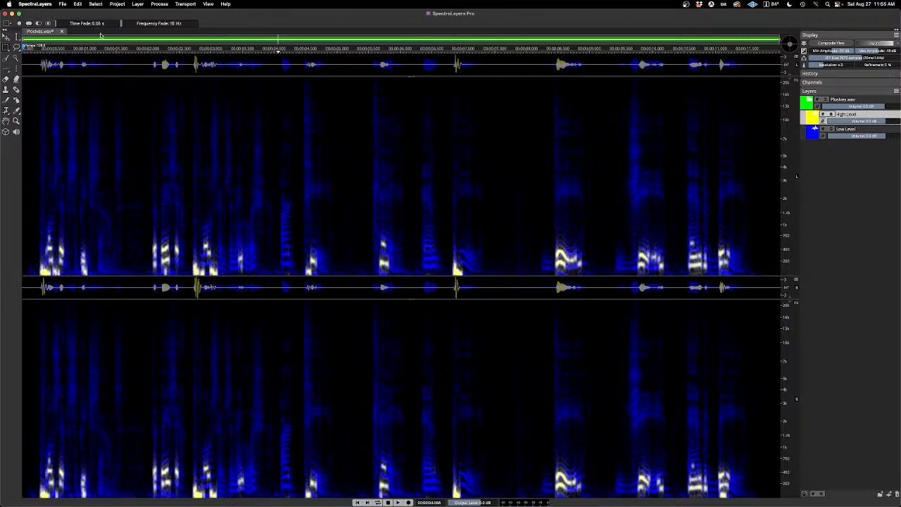
Step: Close the Plosives project without saving and open D&B Beat.wav from the 220827 Event Files folder
left_click(62, 31)
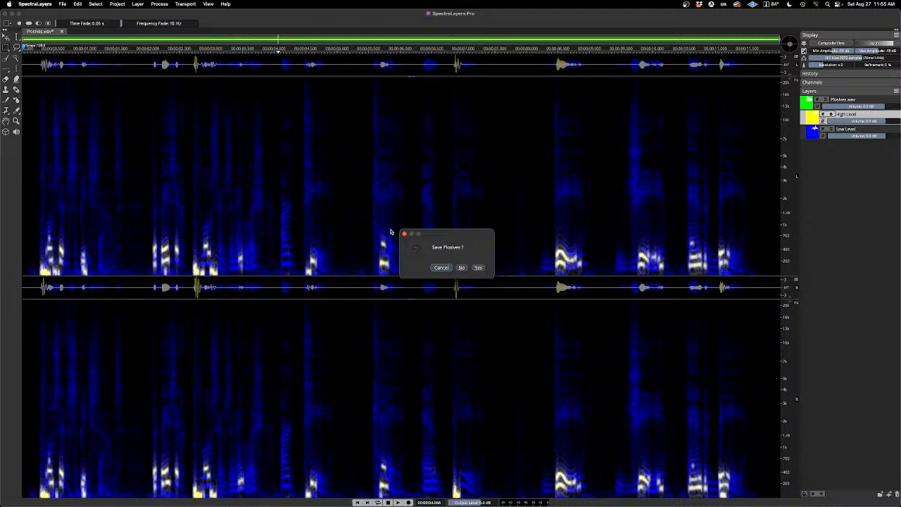
left_click(461, 267)
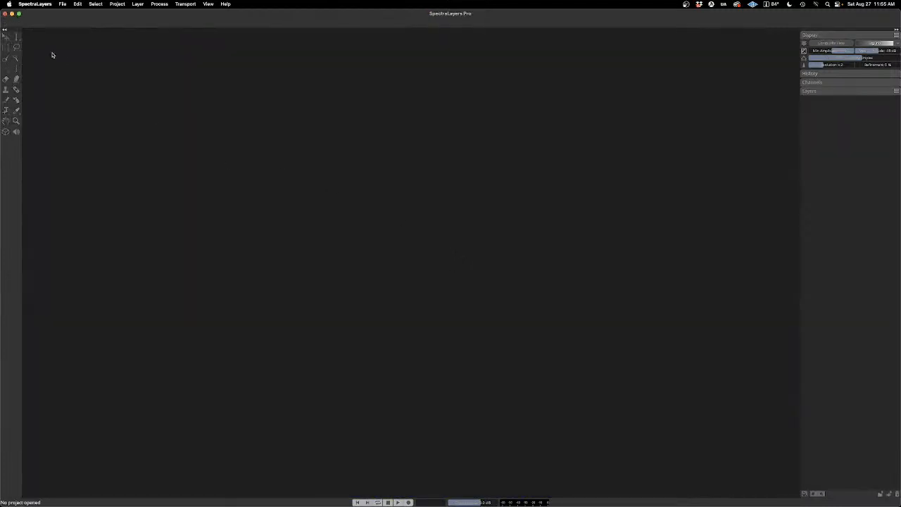
left_click(62, 3)
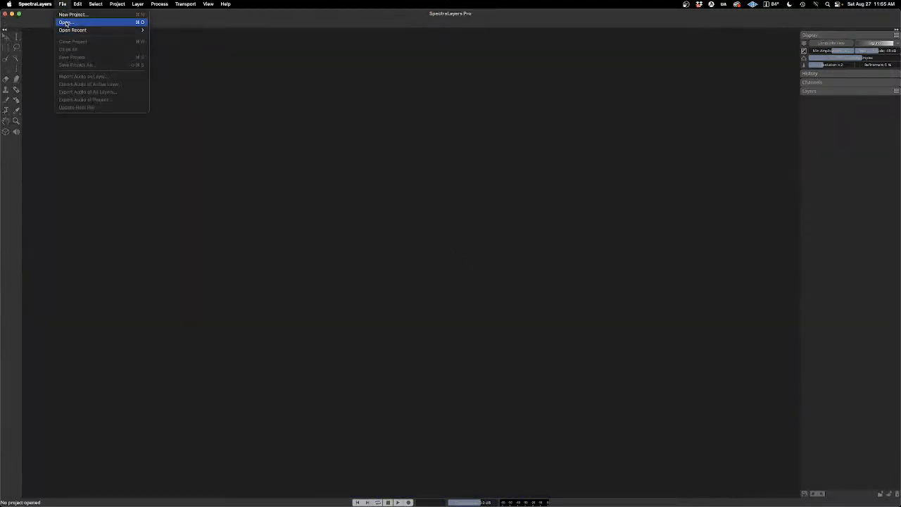
left_click(64, 21)
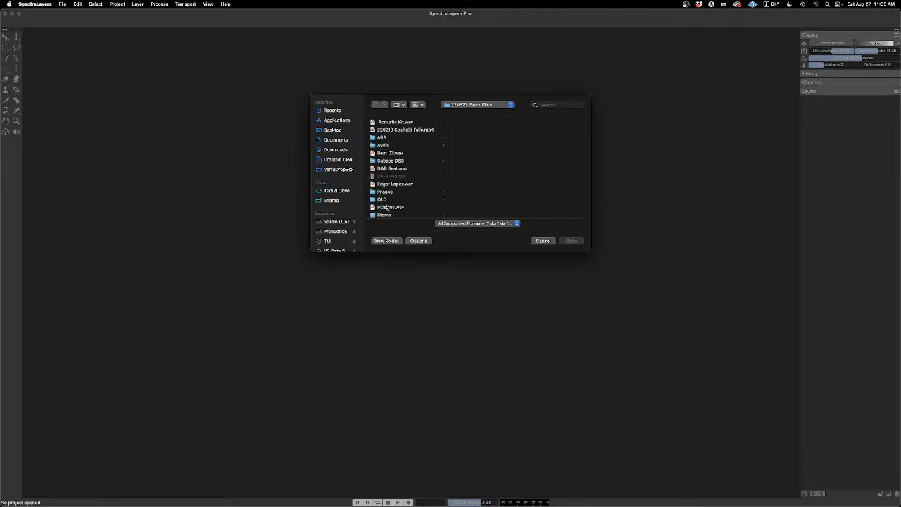
left_click(375, 170)
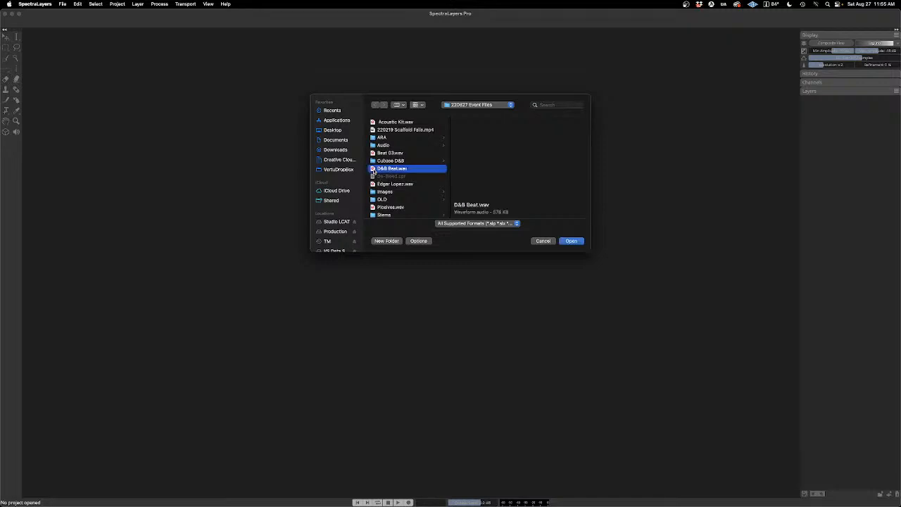
left_click(571, 241)
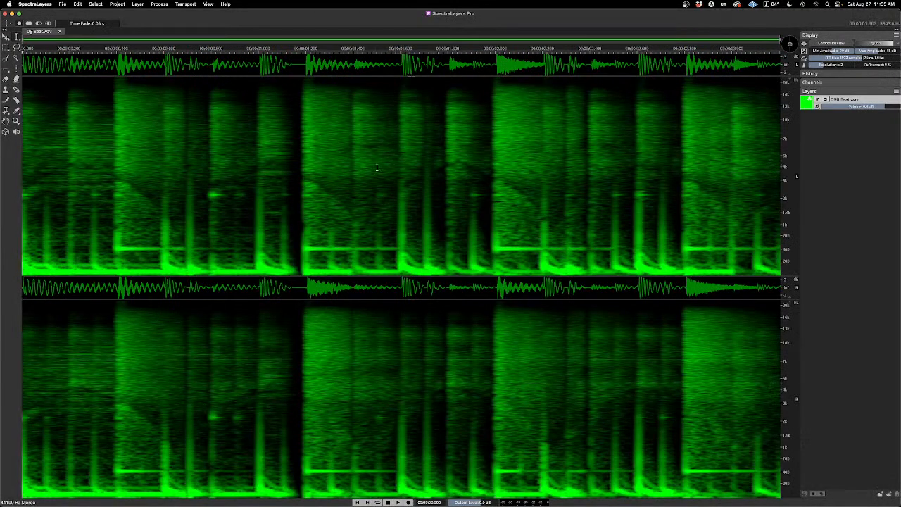
Step: Recolor the D&B Beat.wav layer cyan and play the beat with loop playback enabled
left_click(806, 105)
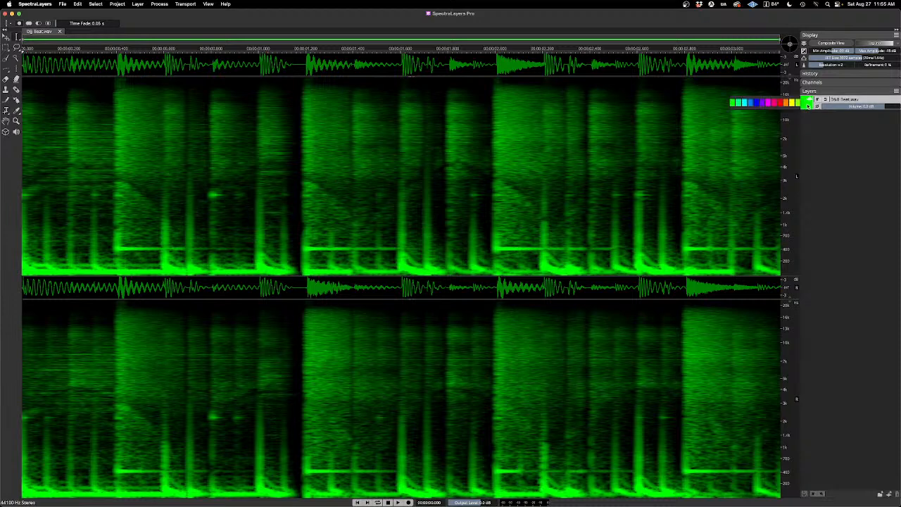
left_click(740, 104)
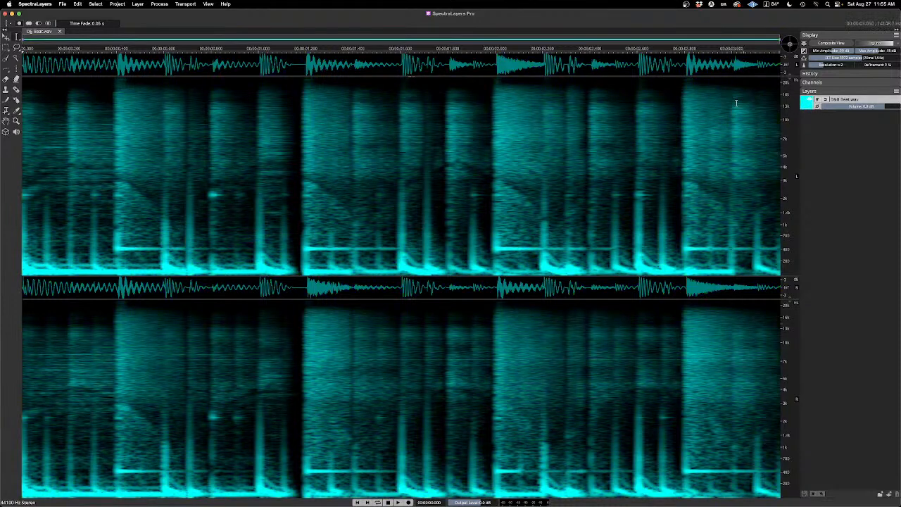
key("space")
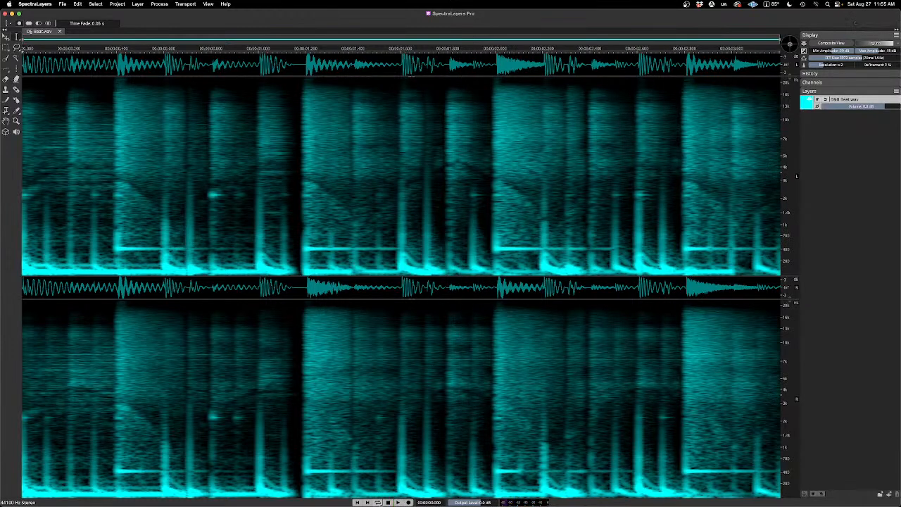
left_click(377, 502)
key("space")
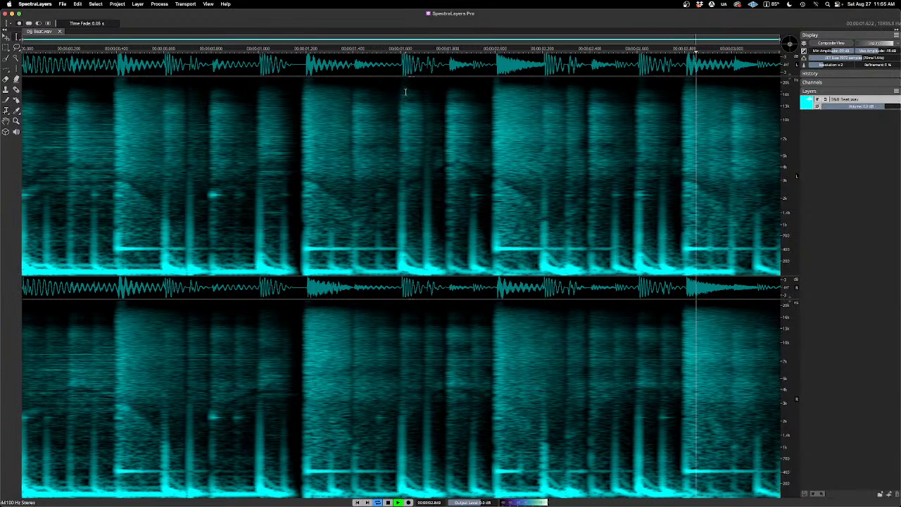
Step: Collapse the waveform display above the spectrograms and listen to the looping beat
left_click_drag(411, 76, 410, 31)
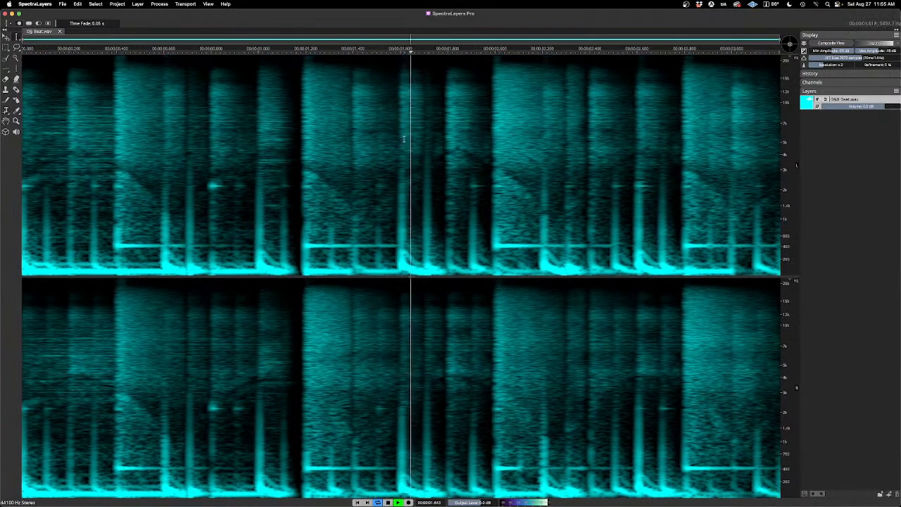
key("space")
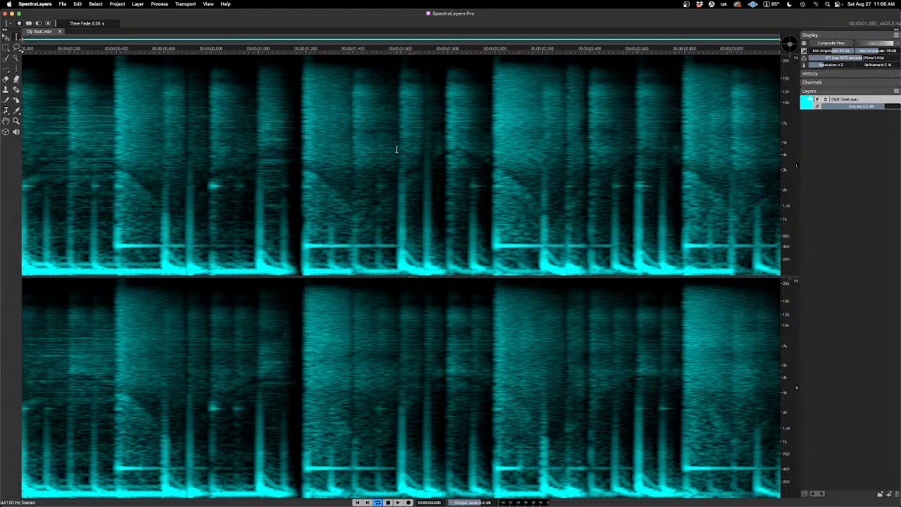
key("space")
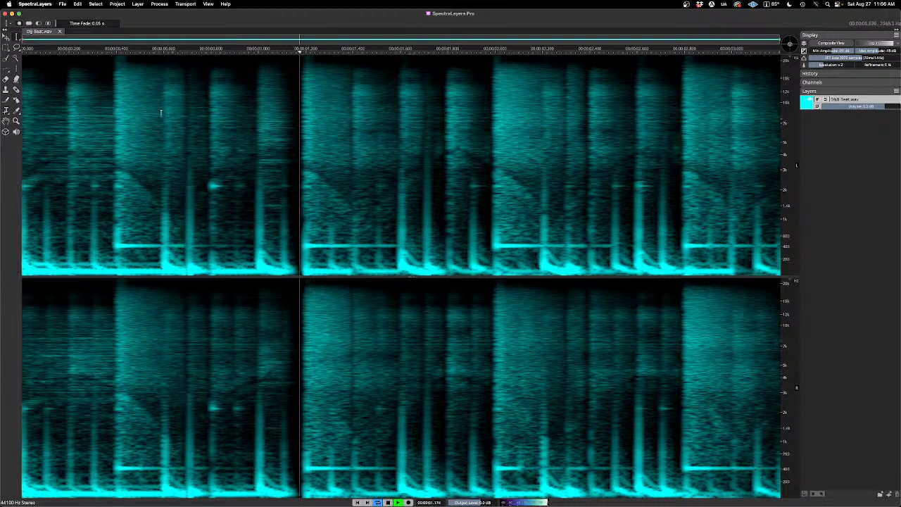
key("space")
Step: Open Unmix Levels for the D&B Beat.wav layer and preview its High Level with an Absolute Power threshold of 0.0 dB
left_click(138, 4)
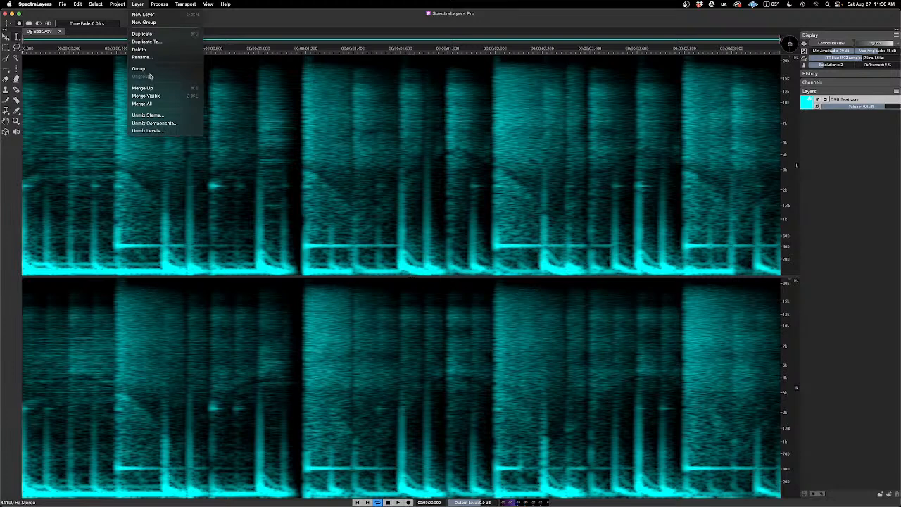
left_click(175, 132)
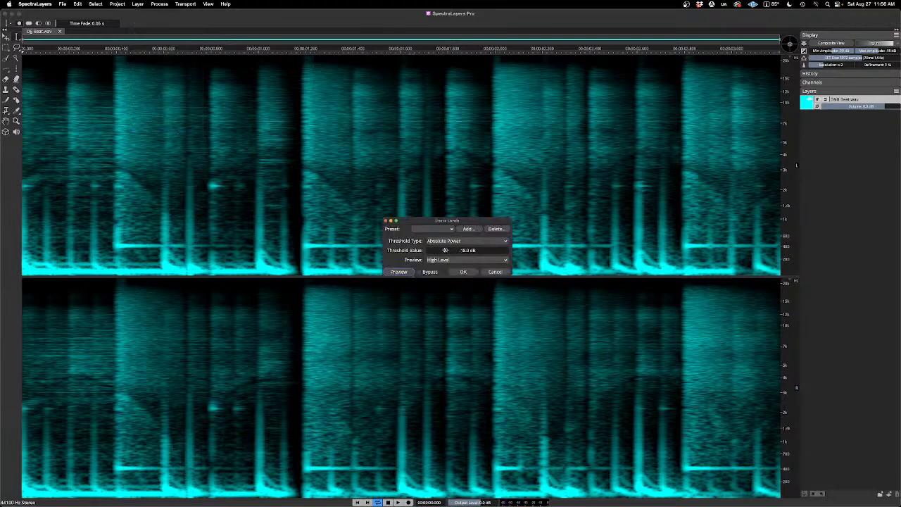
left_click_drag(445, 250, 499, 256)
left_click(407, 273)
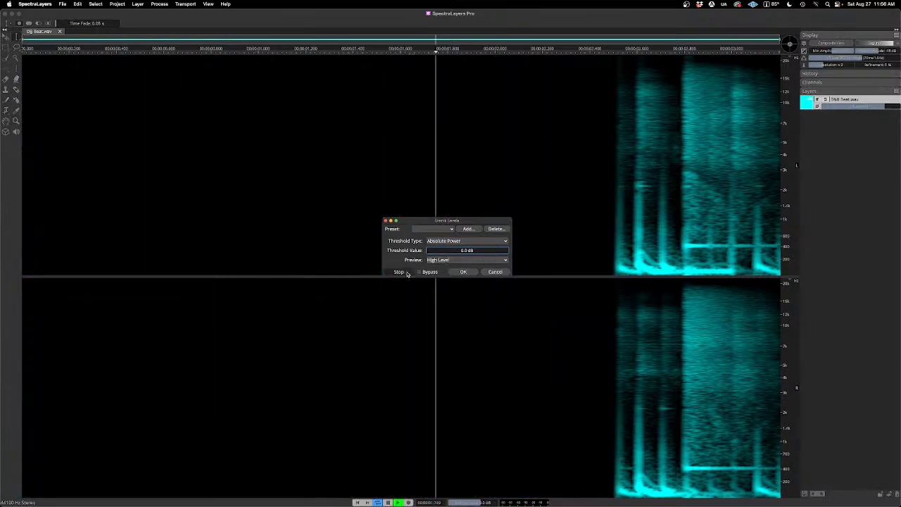
left_click(407, 273)
Step: Lower the Unmix Levels threshold to -4.0 dB and to -6.0 dB, previewing the High Level at each value
left_click_drag(478, 251, 470, 251)
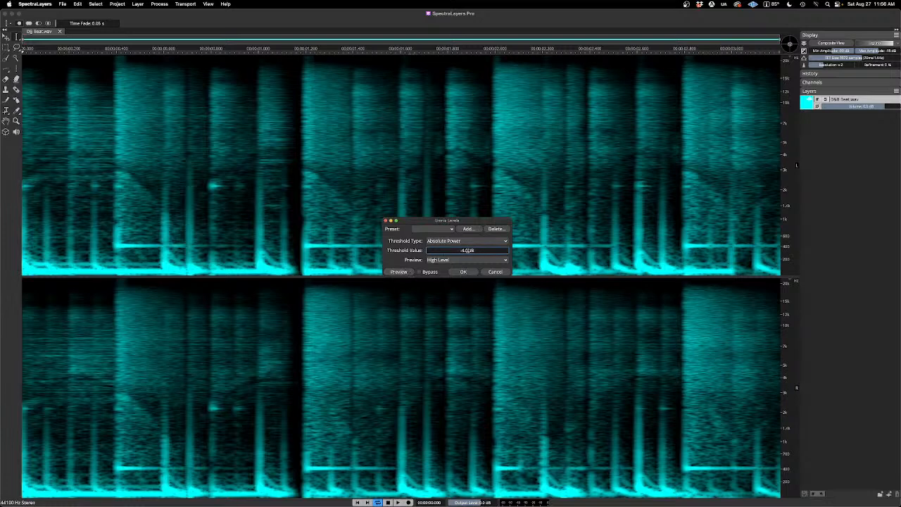
left_click(398, 272)
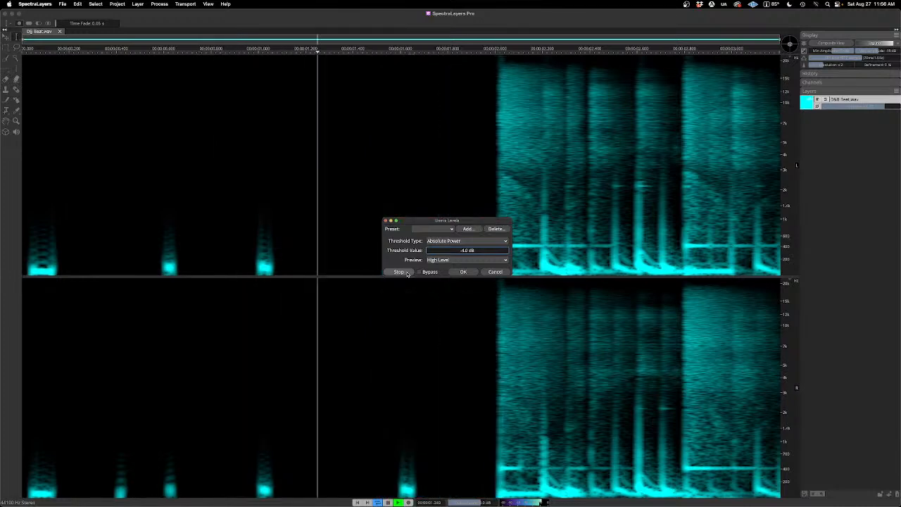
left_click(407, 273)
left_click_drag(476, 251, 469, 253)
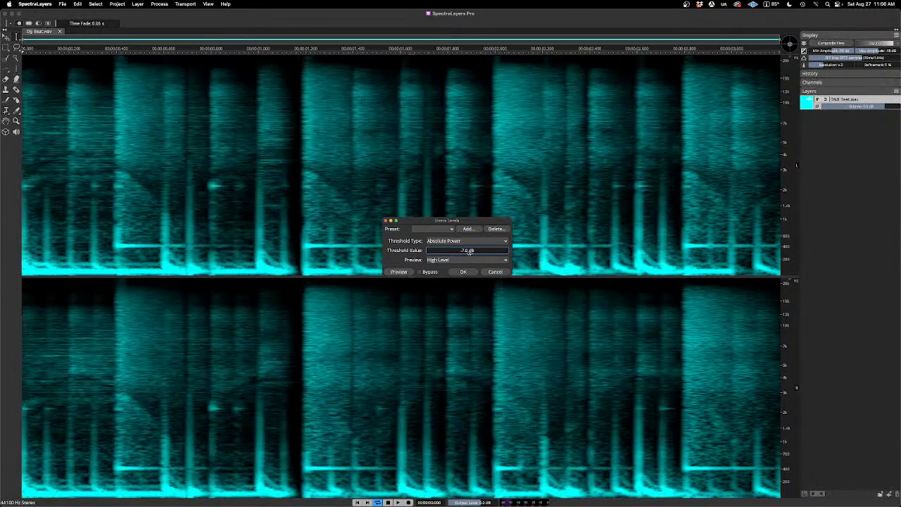
left_click(406, 273)
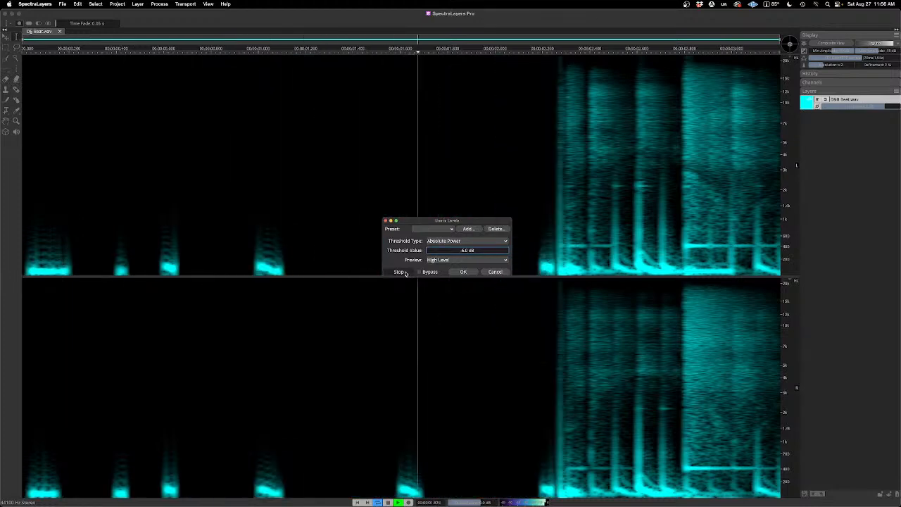
left_click(405, 273)
Step: Preview the High Level of the beat with thresholds of -8.0 dB and -11.0 dB
left_click_drag(467, 252, 469, 251)
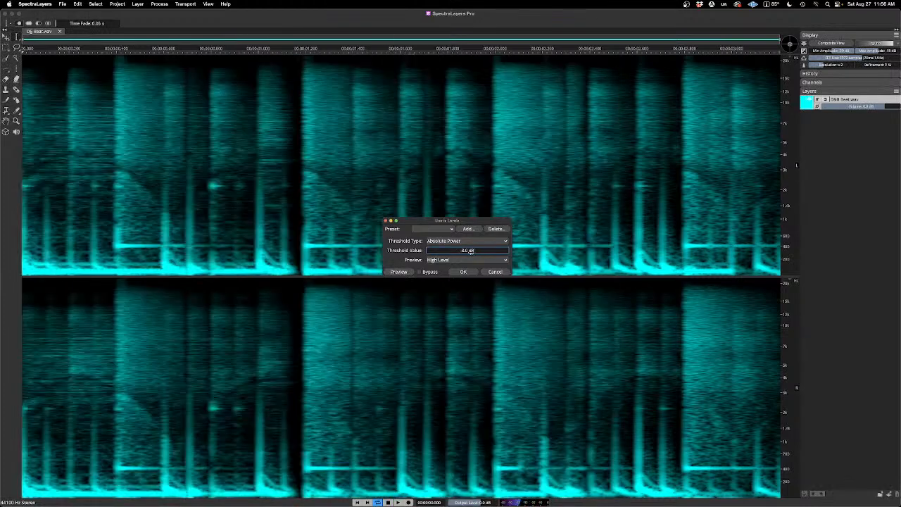
left_click(413, 271)
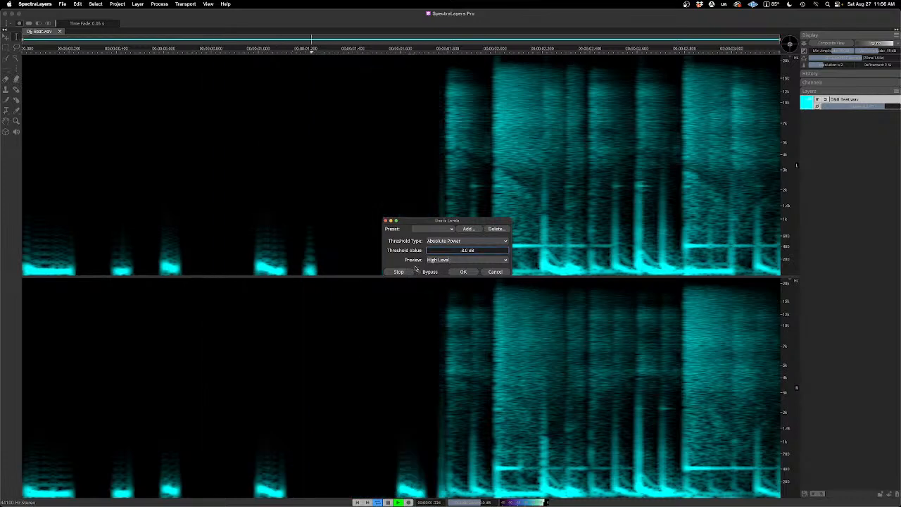
left_click(414, 271)
left_click_drag(466, 252, 468, 251)
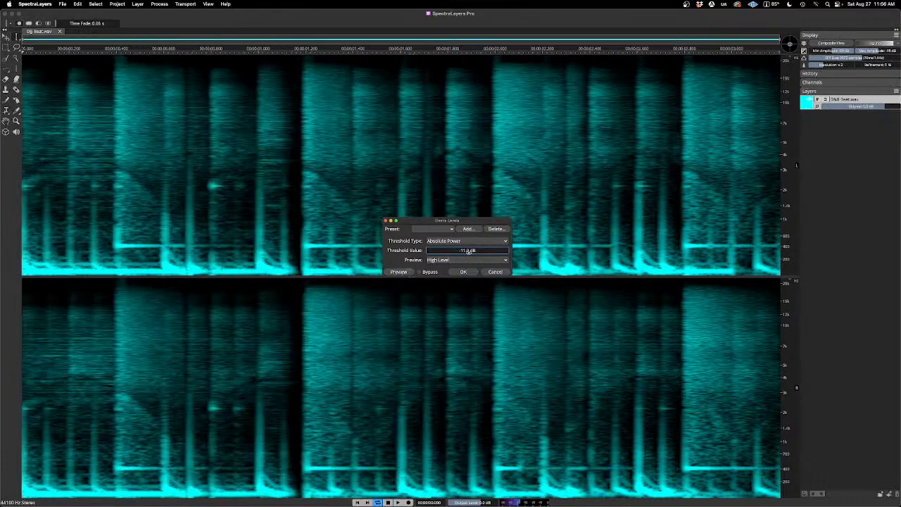
left_click(403, 273)
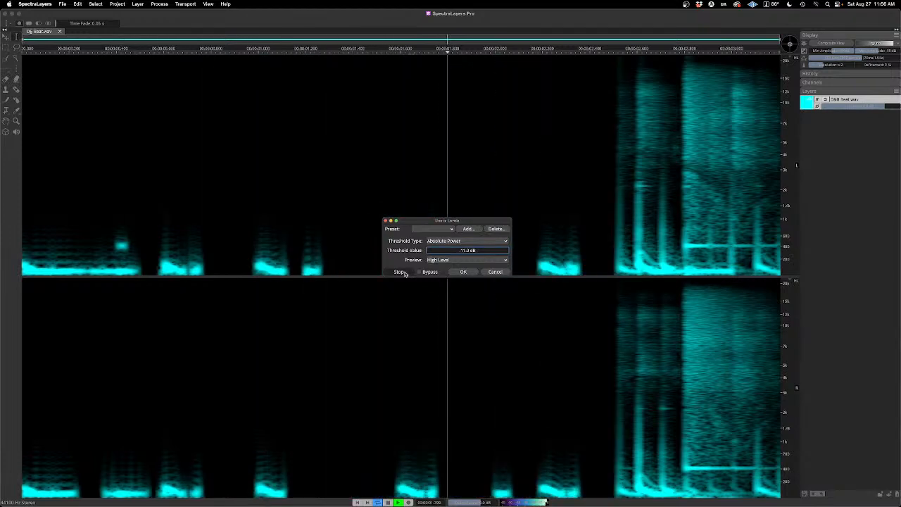
left_click(405, 273)
Step: Audition the High Level separation at thresholds of -13.0 dB and -16.0 dB
left_click_drag(474, 251, 468, 251)
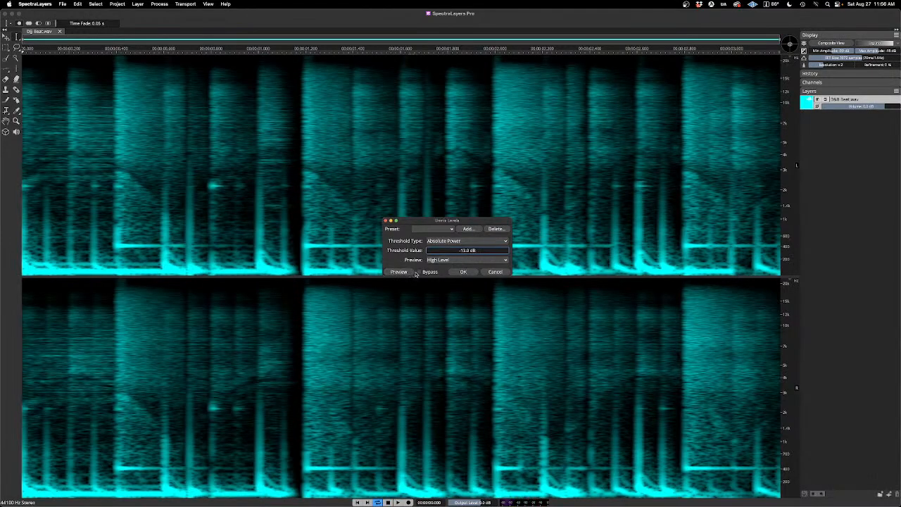
left_click(403, 272)
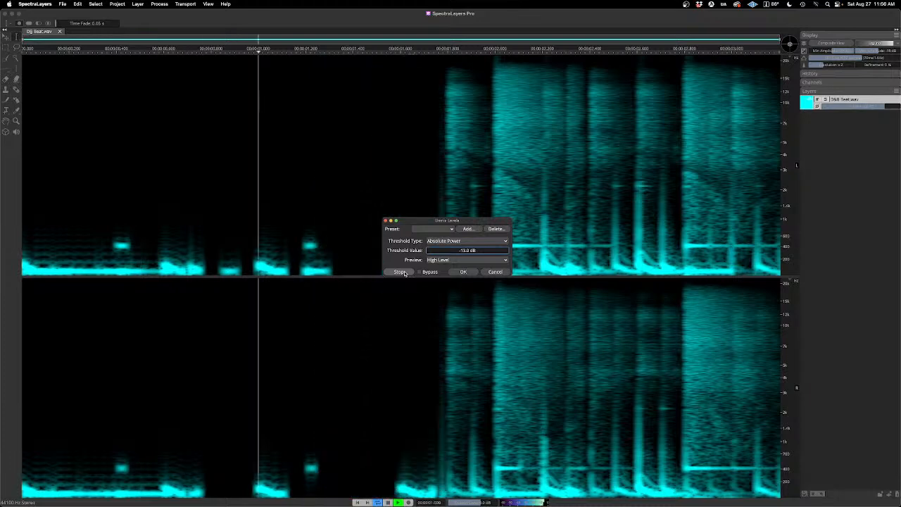
left_click(405, 273)
left_click_drag(473, 251, 468, 252)
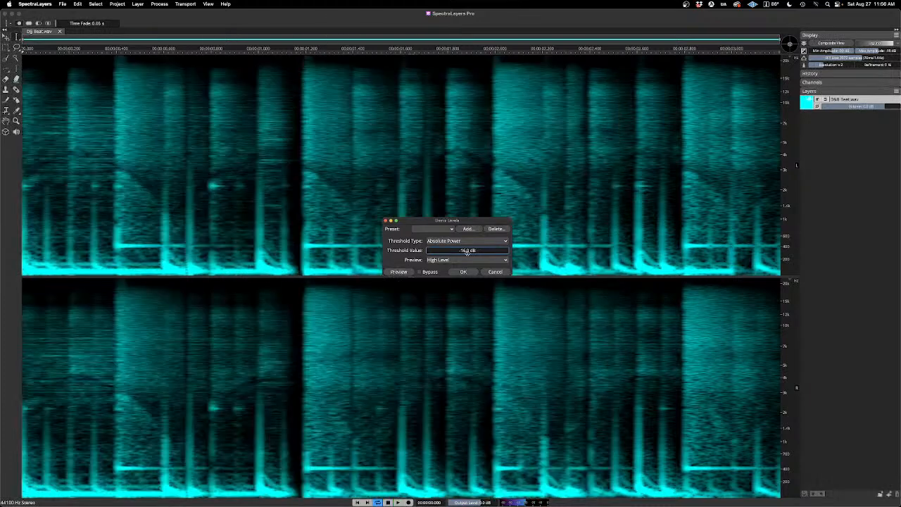
left_click(399, 273)
Step: Set the level threshold to -24.0 dB and to -26.0 dB, listening to the High Level preview at each value
left_click_drag(482, 252, 460, 253)
left_click(399, 272)
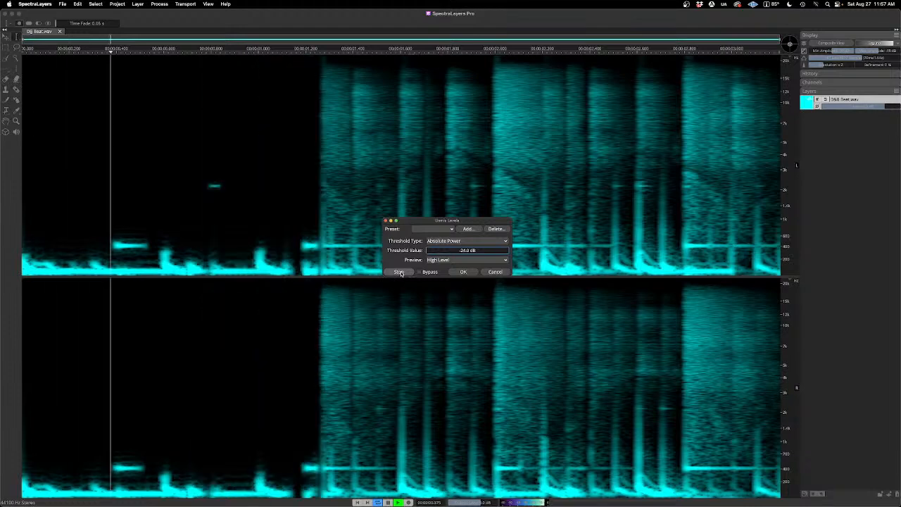
left_click(399, 272)
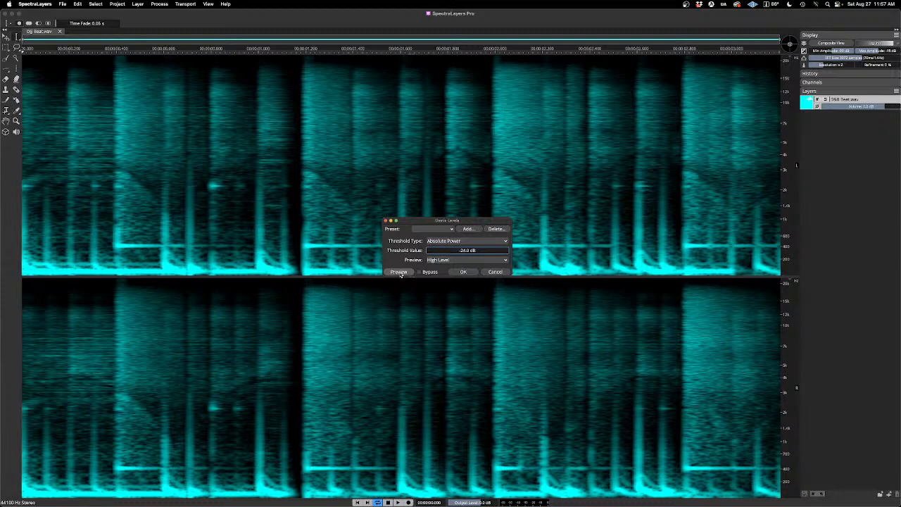
left_click(399, 271)
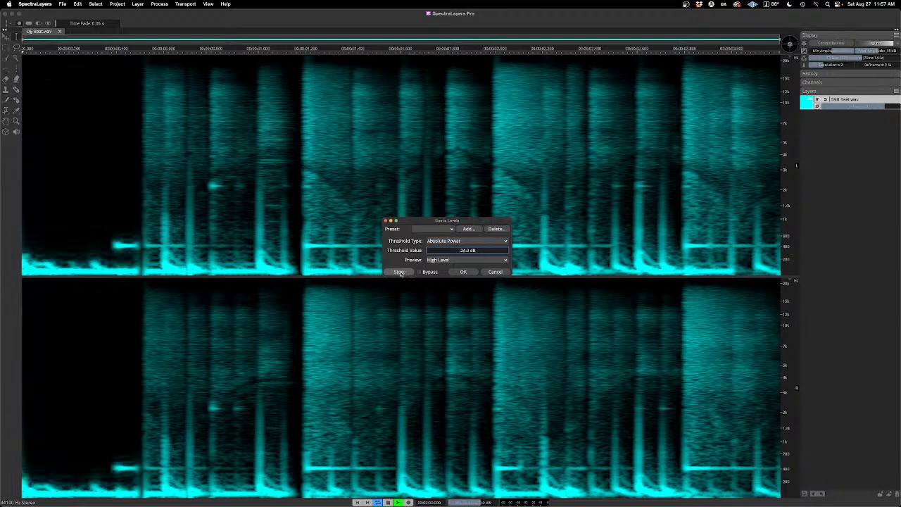
left_click(399, 272)
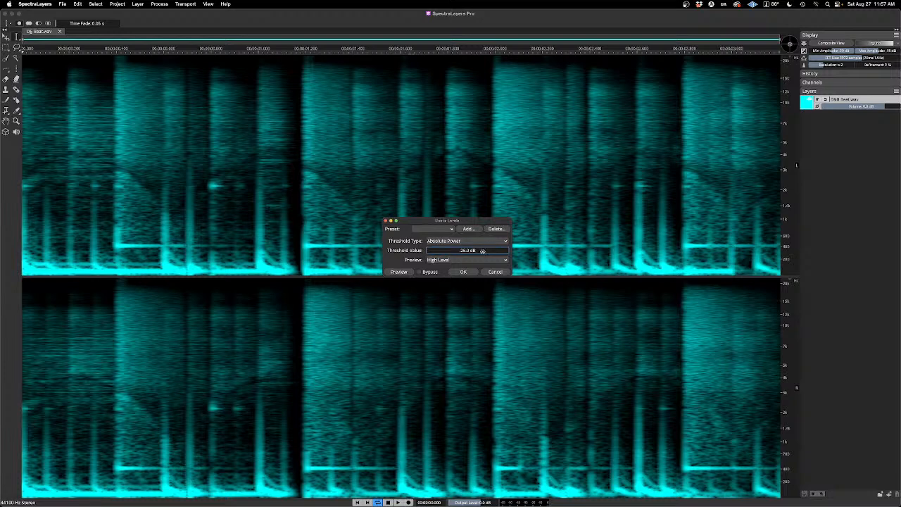
left_click(399, 271)
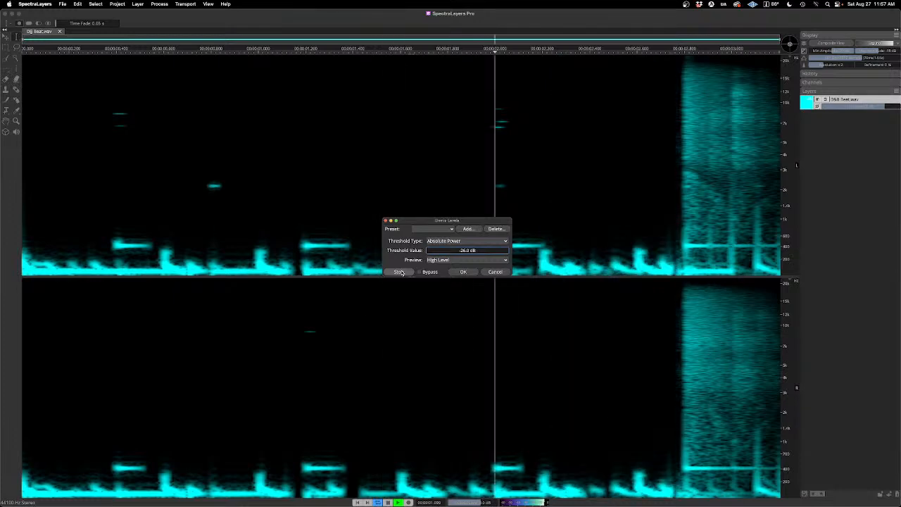
left_click(399, 271)
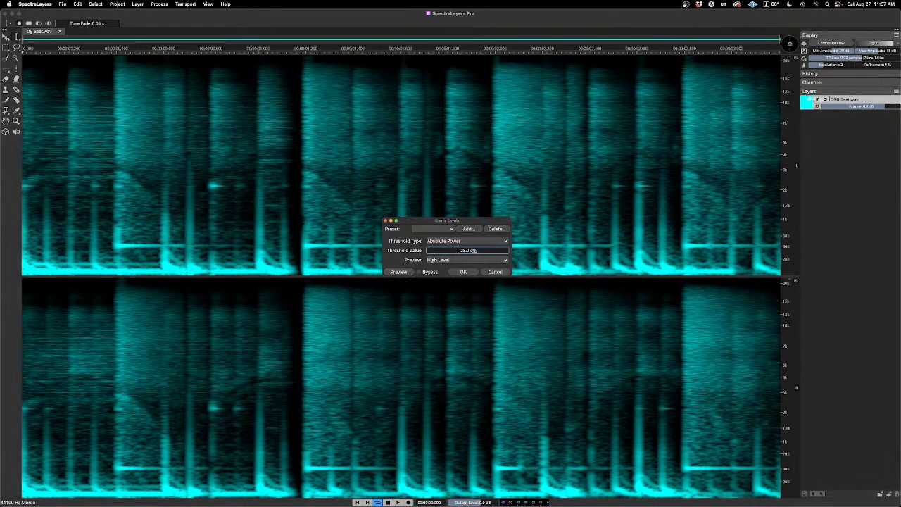
Step: Preview the High Level with the threshold at -28.0 dB and unmix the beat into High Level and Low Level layers
left_click(400, 272)
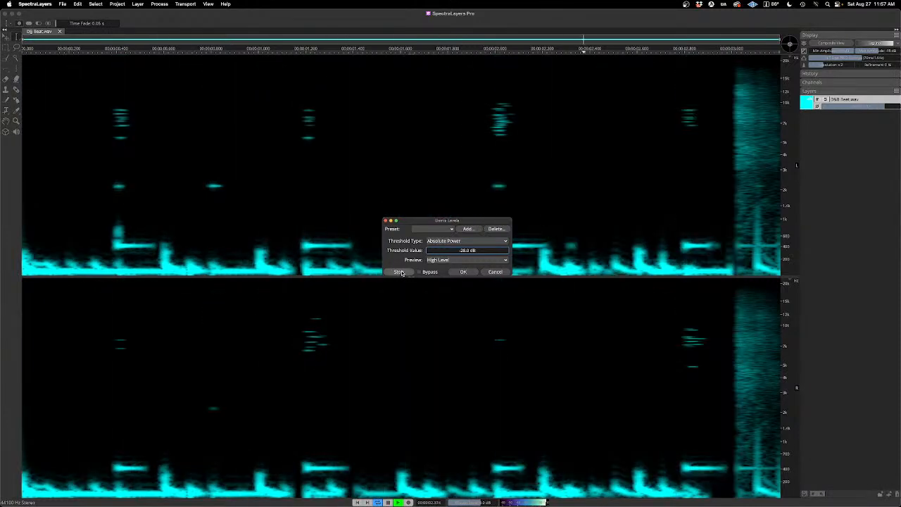
left_click(401, 273)
left_click(463, 271)
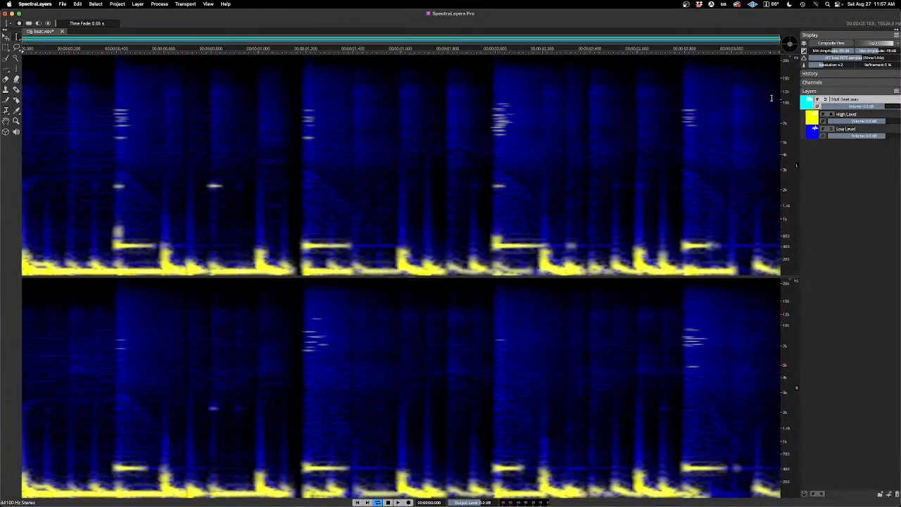
Step: Raise the spectrogram's display resolution with refinement at 100%, and play the Low Level layer soloed
left_click_drag(814, 64, 892, 64)
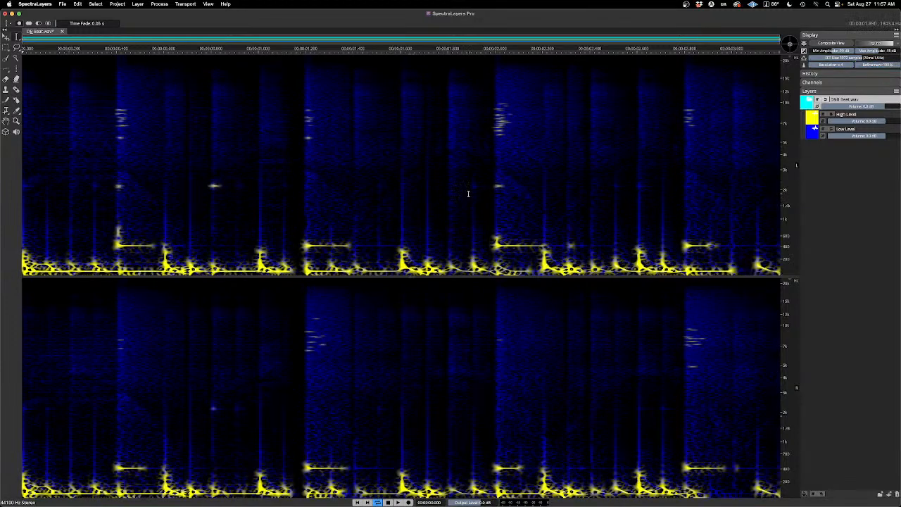
left_click(832, 130)
key("space")
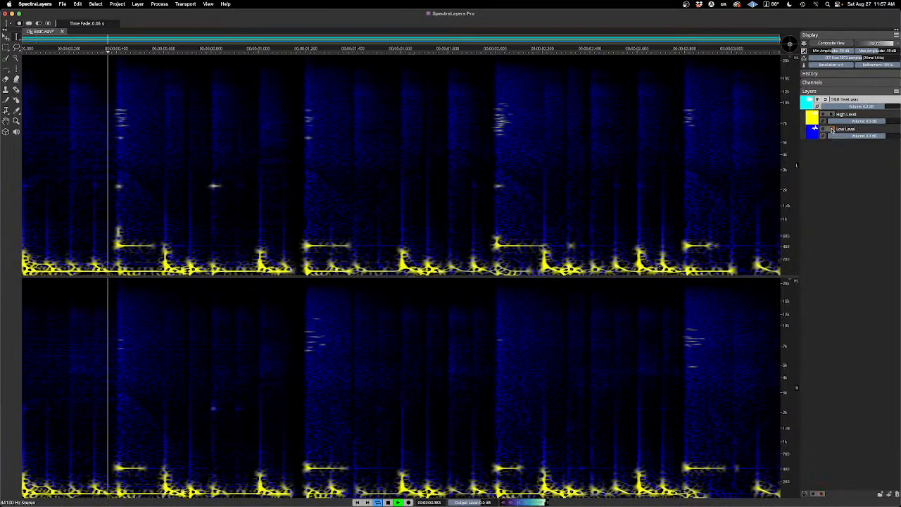
key("space")
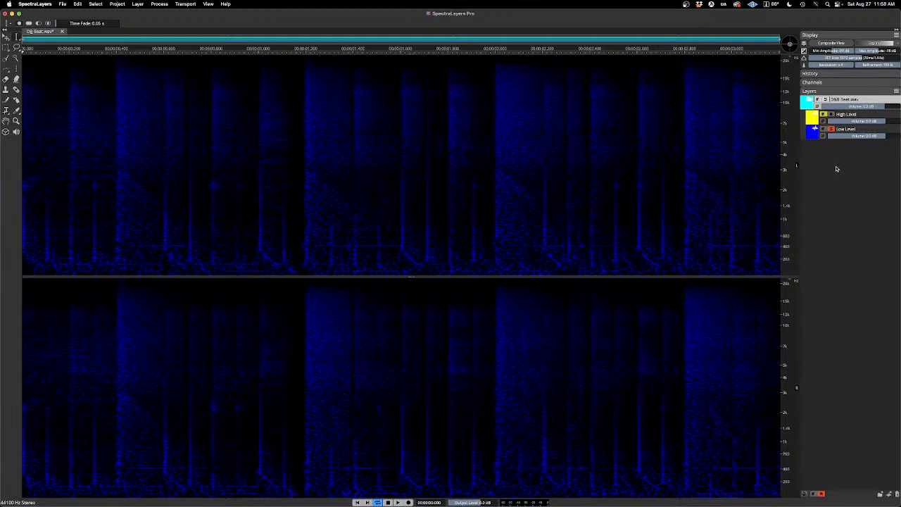
Step: Play the Low Level layer with the High Level layer muted, and solo the unmuted High Level layer too
key("space")
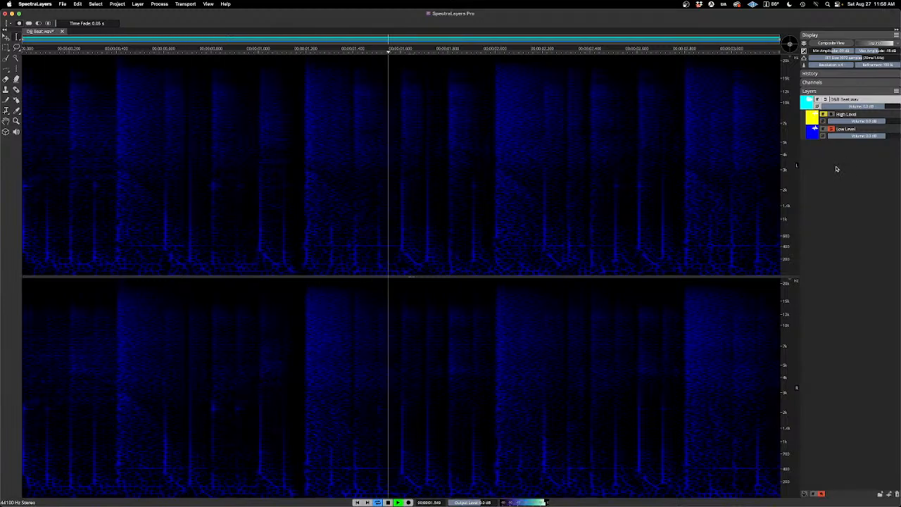
key("space")
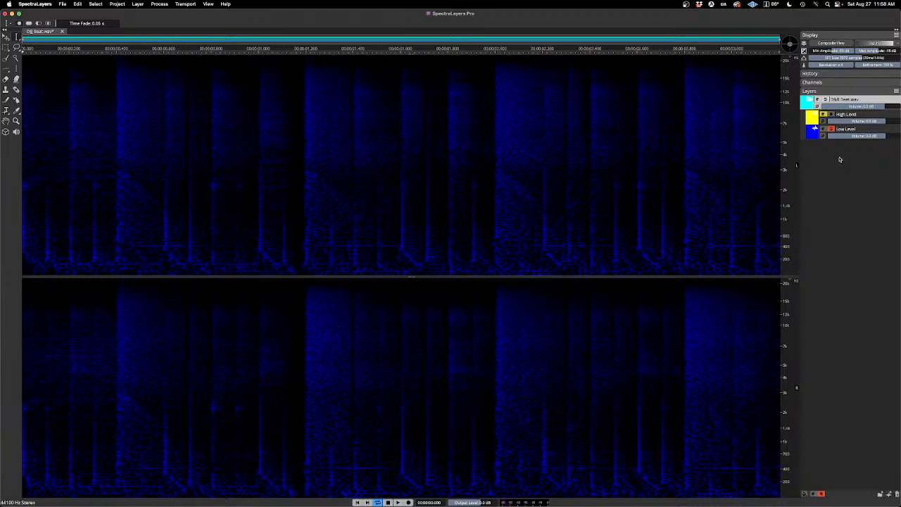
key("space")
left_click(831, 114)
left_click(831, 130)
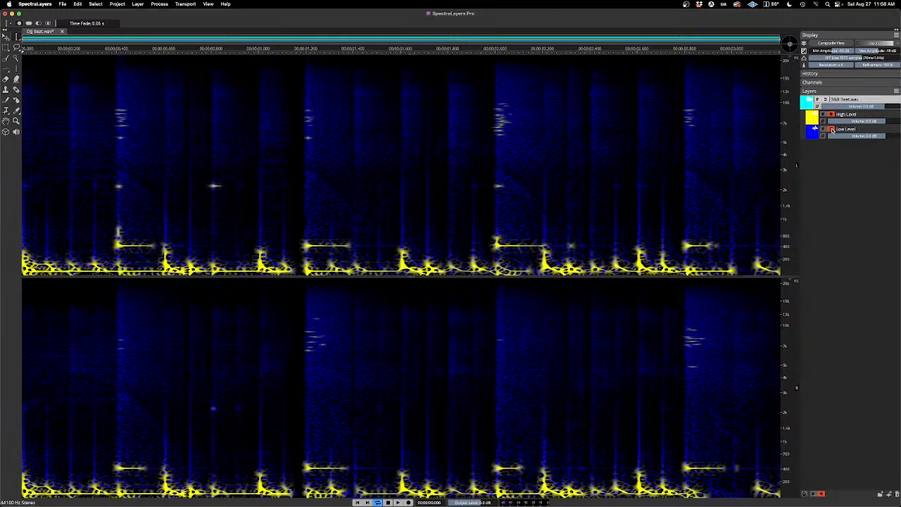
Step: Play the beat with only the High Level layer soloed and with the Low Level layer soloed alongside it
key("space")
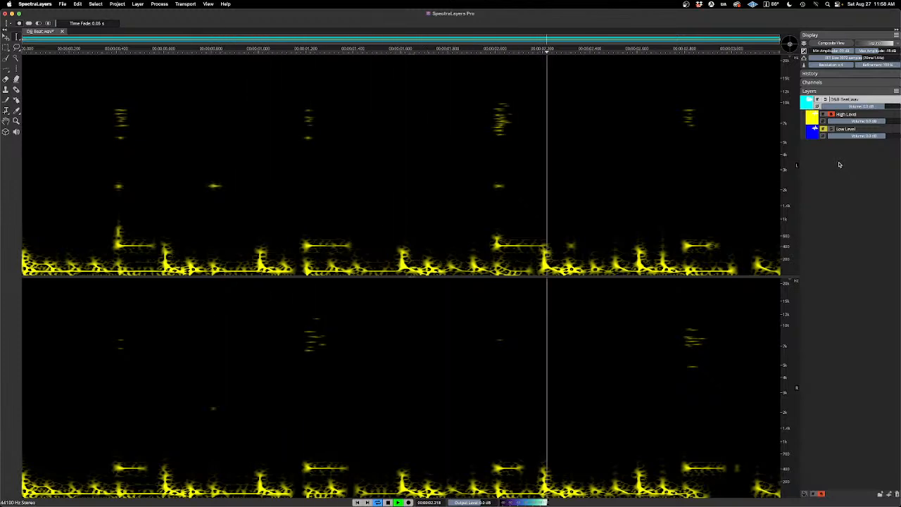
left_click(831, 130)
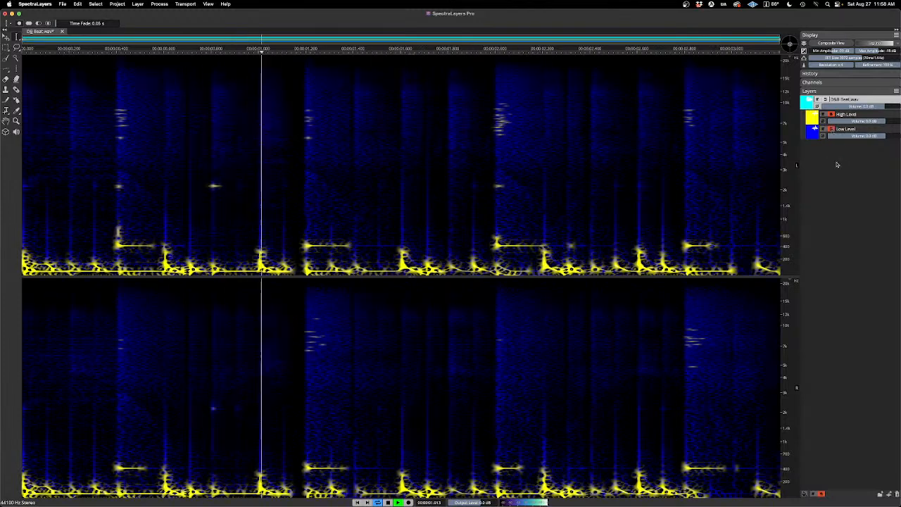
key("space")
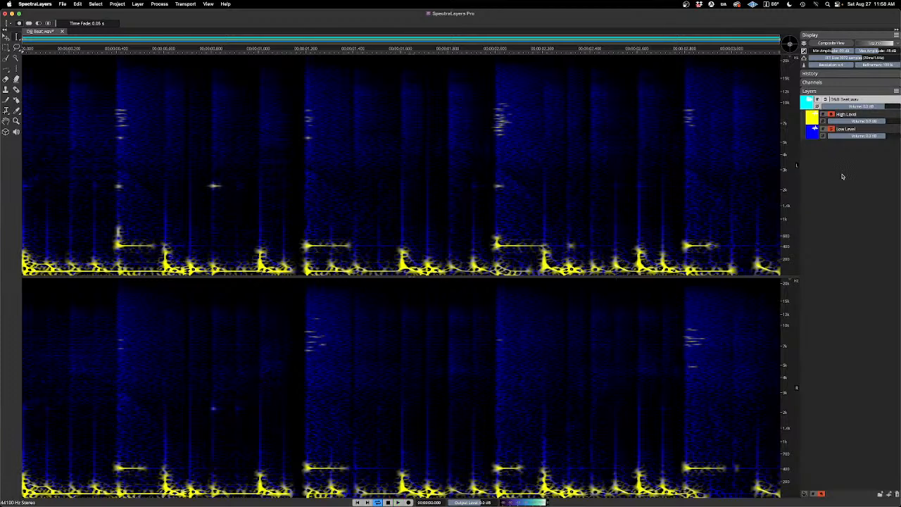
Step: Solo the Low Level layer alone for comparison, and select the High Level layer and leave only it soloed
left_click(832, 130)
left_click(831, 115)
left_click(832, 129)
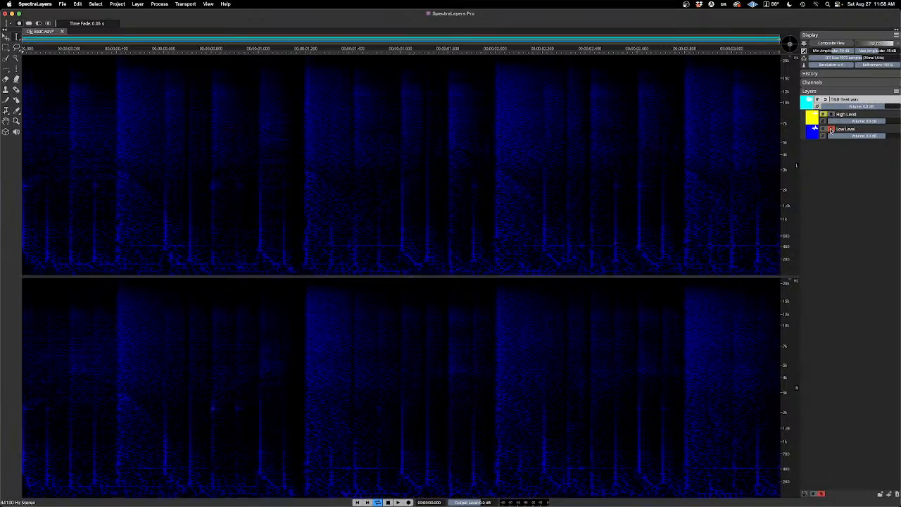
left_click(841, 120)
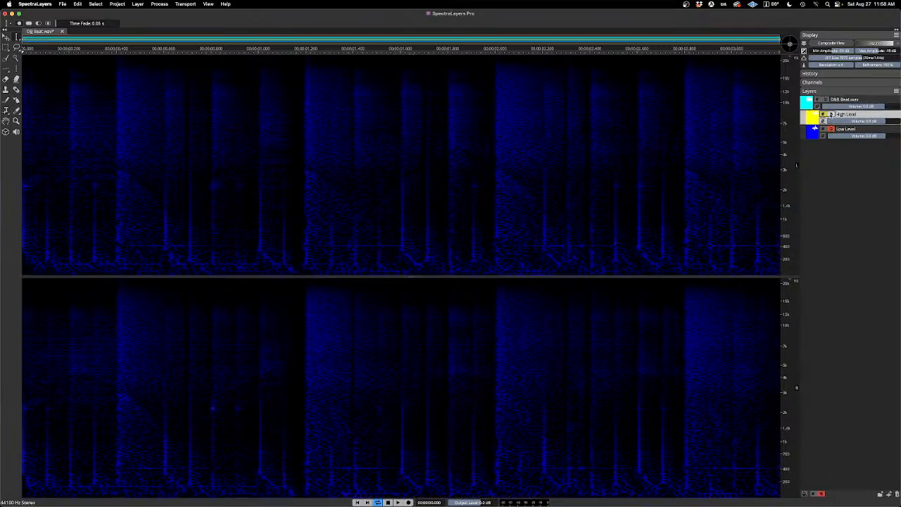
left_click(830, 115)
left_click(831, 130)
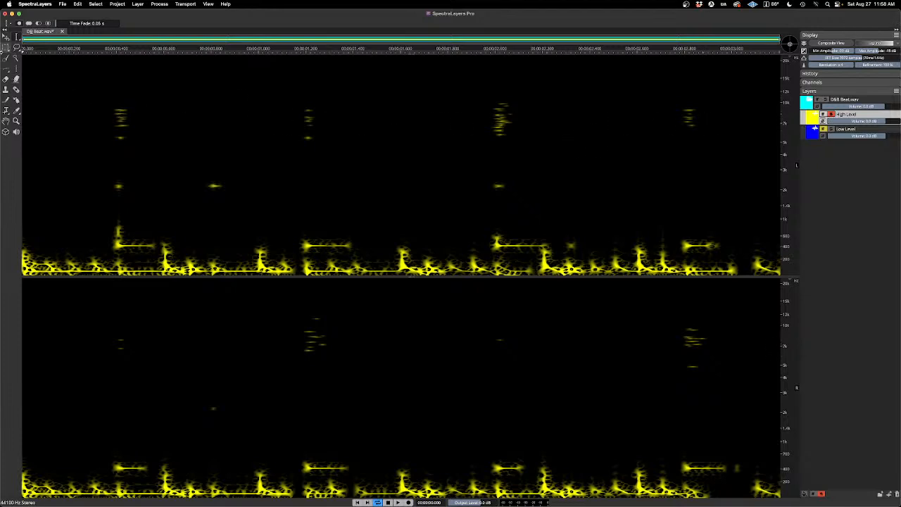
Step: Activate the Rectangular Selection tool and set its frequency fade to 2 Hz
left_click(5, 48)
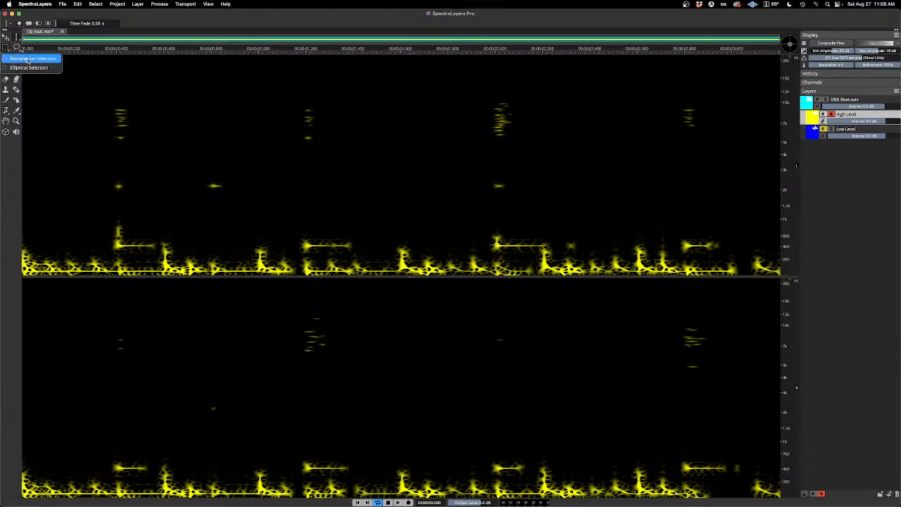
left_click(29, 60)
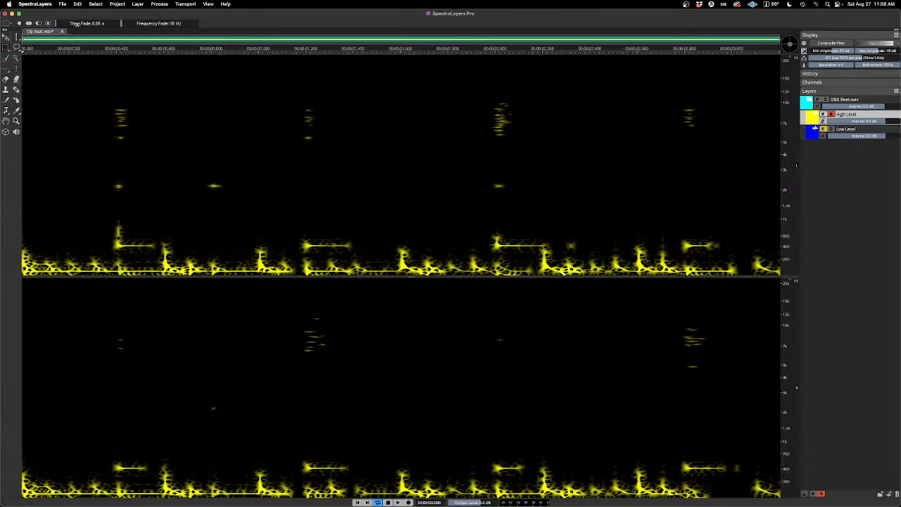
left_click_drag(160, 24, 153, 23)
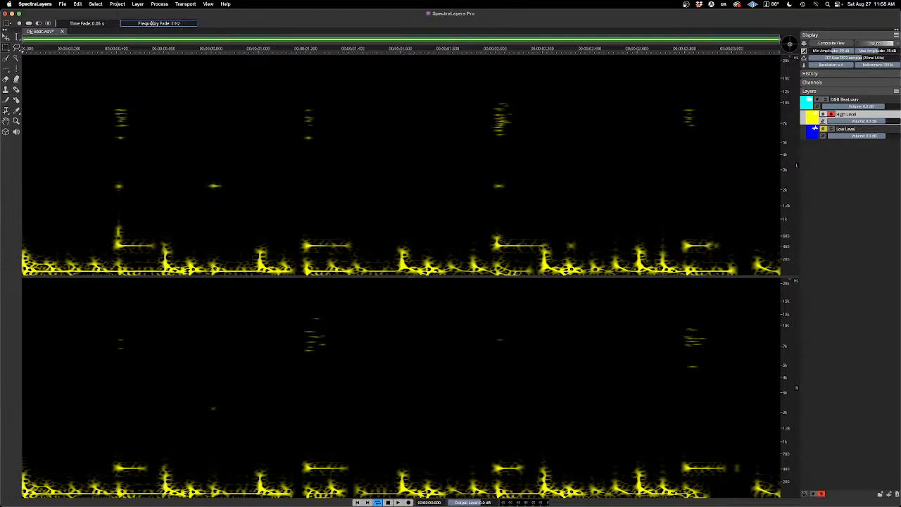
left_click(98, 23)
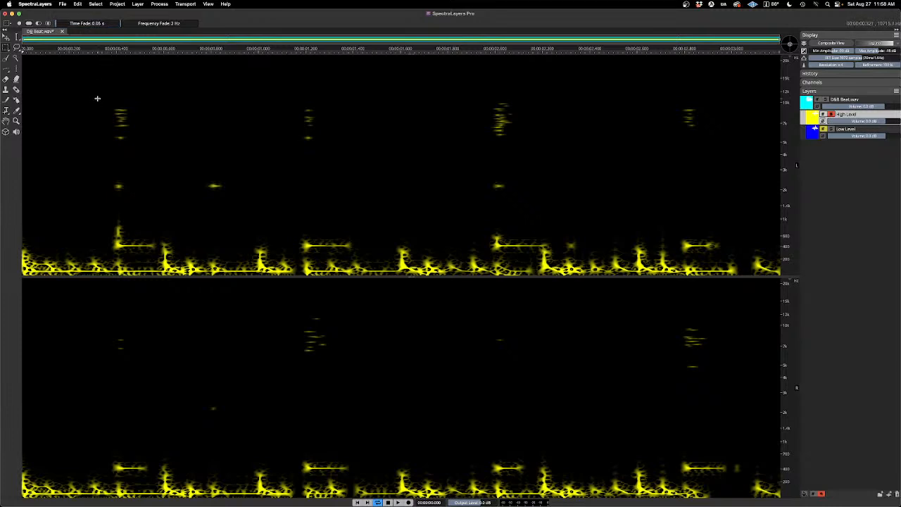
left_click_drag(97, 98, 143, 155)
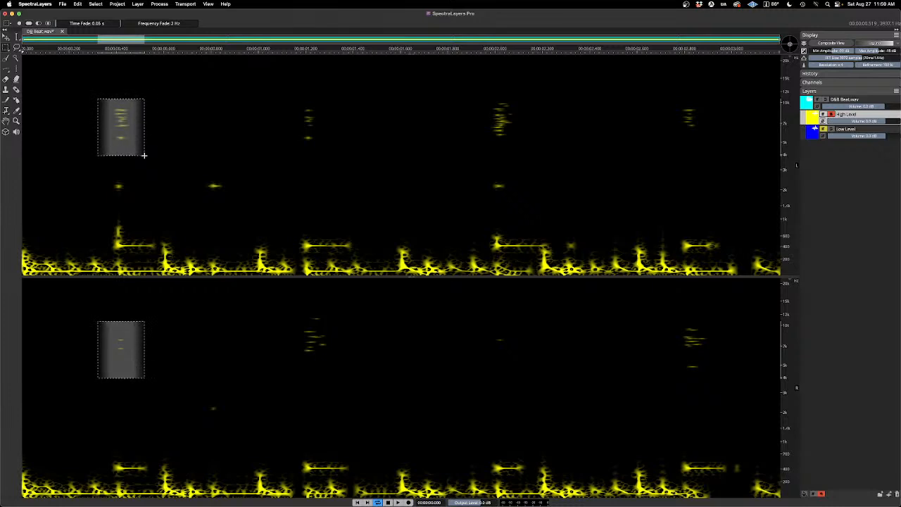
left_click_drag(144, 156, 145, 156)
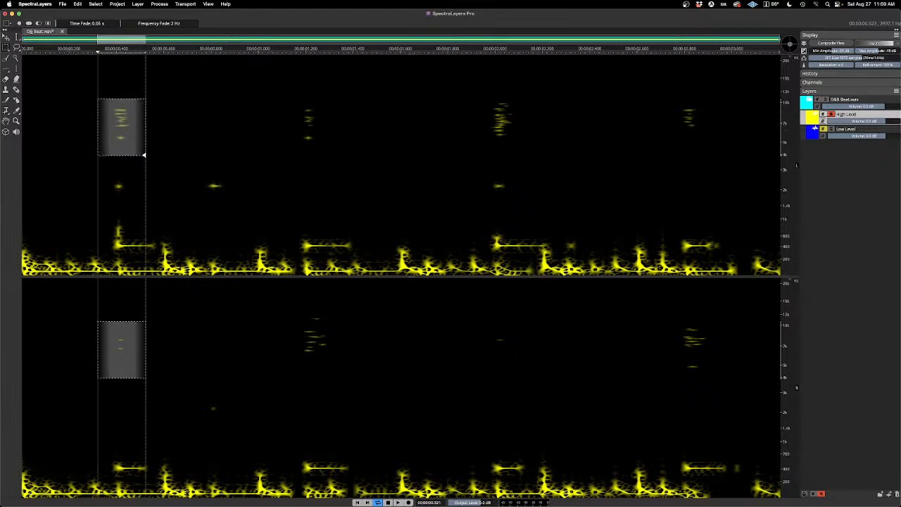
key("super+d")
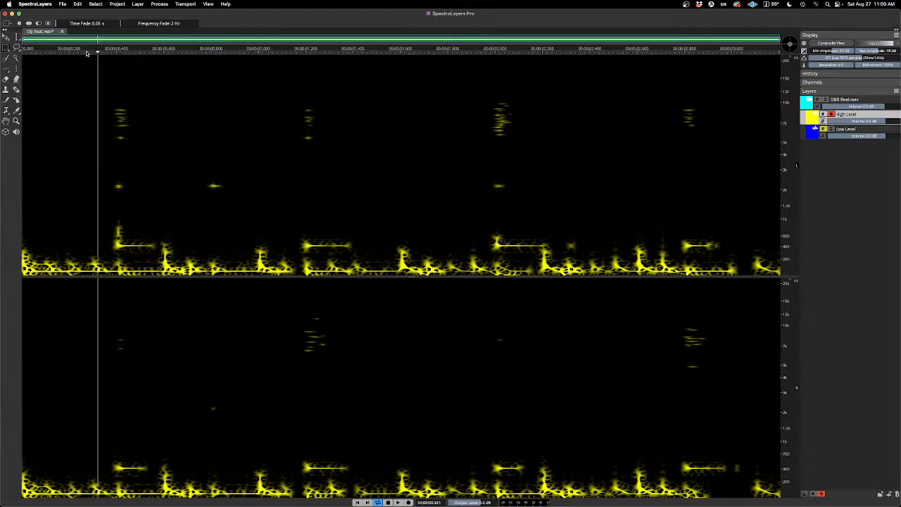
Step: Set the rectangular selection's time fade to 0.01 s
left_click(94, 24)
left_click(97, 23)
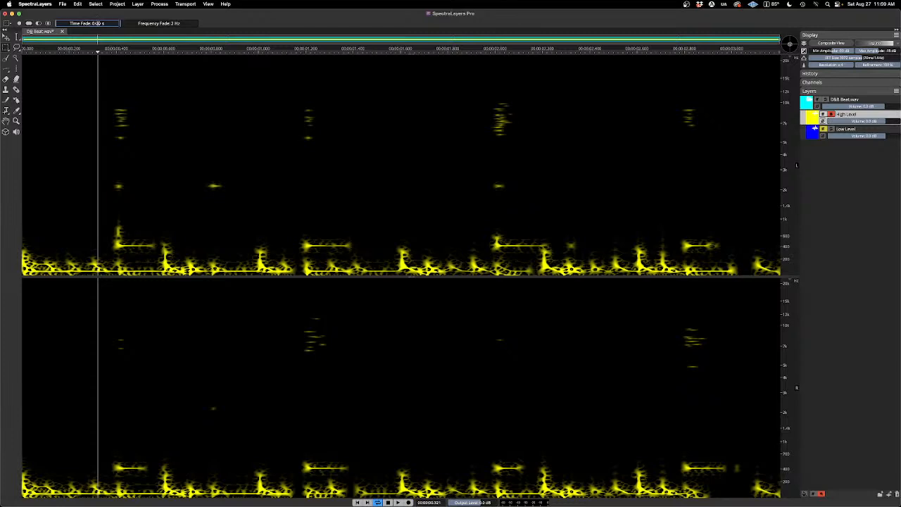
double_click(97, 23)
type("0")
key("Return")
type(".01")
key("Return")
Step: Select the four high-frequency clusters on the snare hits in the High Level layer, adding each rectangle to the selection
left_click_drag(101, 102, 141, 145)
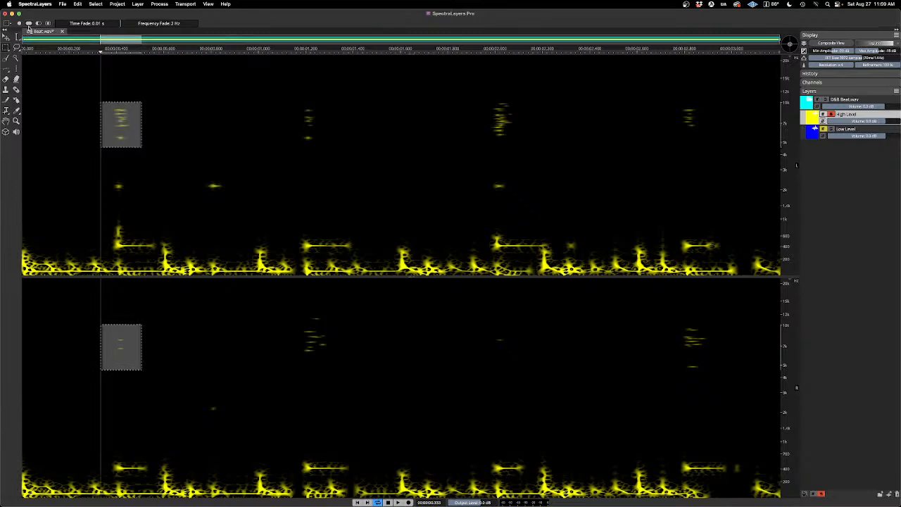
left_click(29, 26)
left_click_drag(291, 102, 335, 155)
left_click_drag(485, 85, 537, 154)
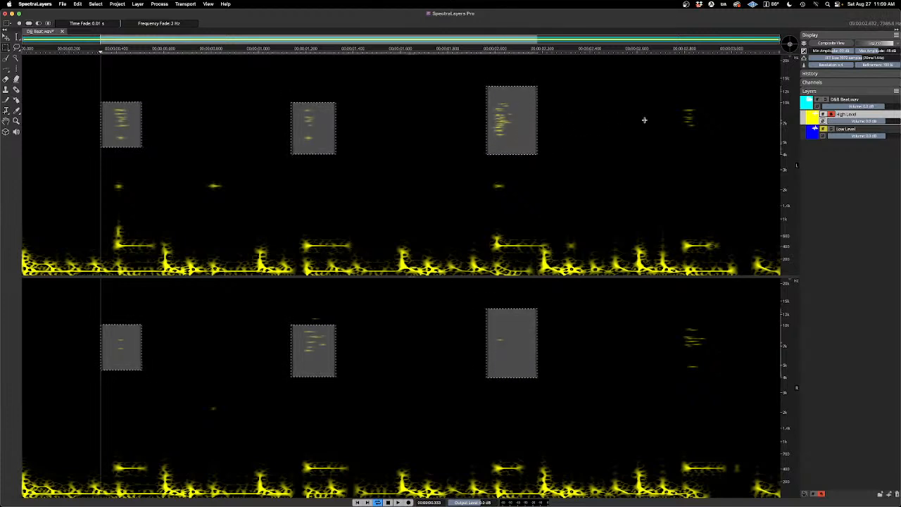
left_click_drag(666, 95, 715, 142)
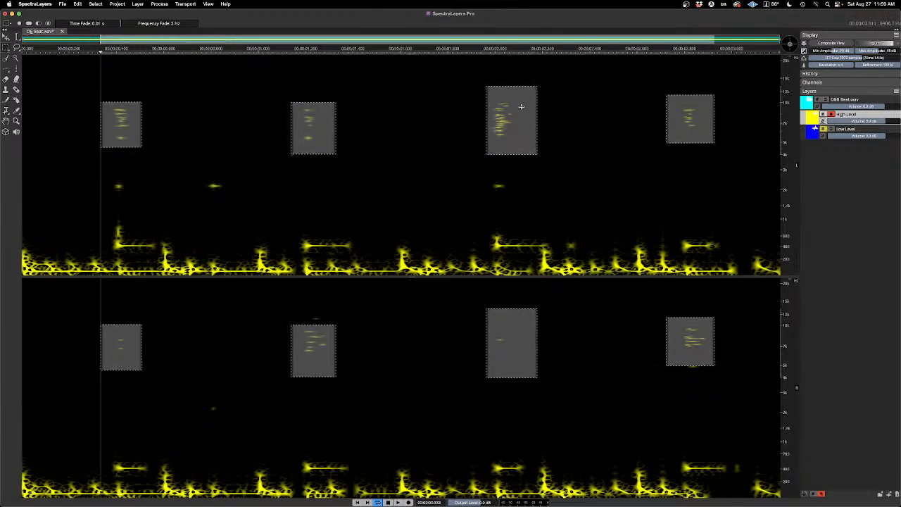
Step: Cut the four selected areas from High Level to the layer below and play the result with both layers soloed
left_click(63, 5)
left_click(225, 11)
left_click(834, 130)
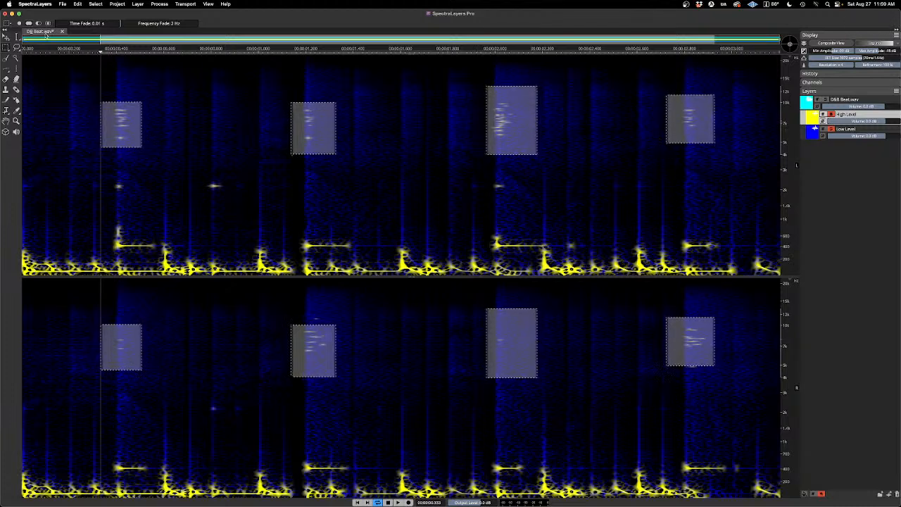
left_click(63, 4)
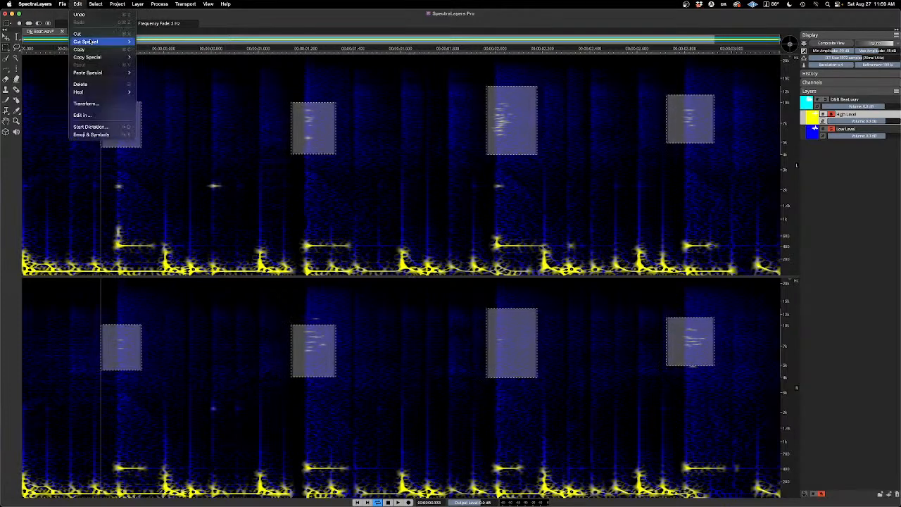
mouse_move(122, 41)
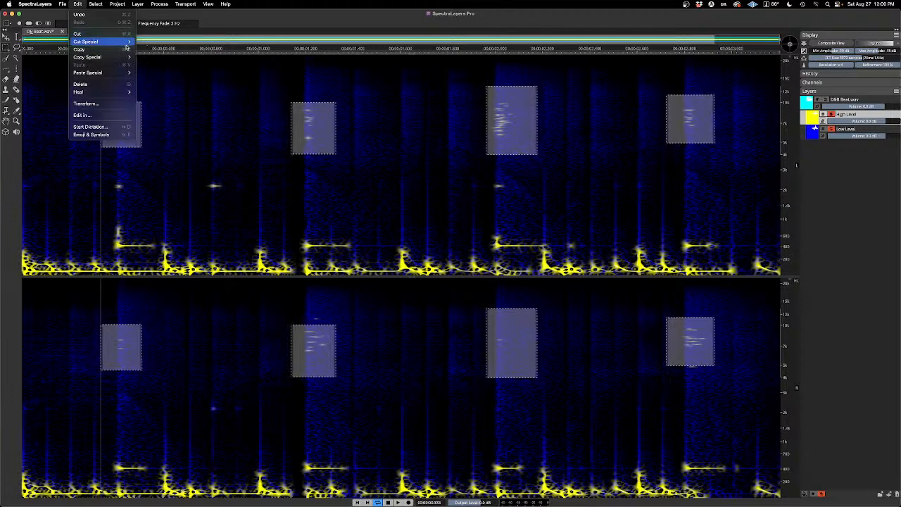
left_click(169, 50)
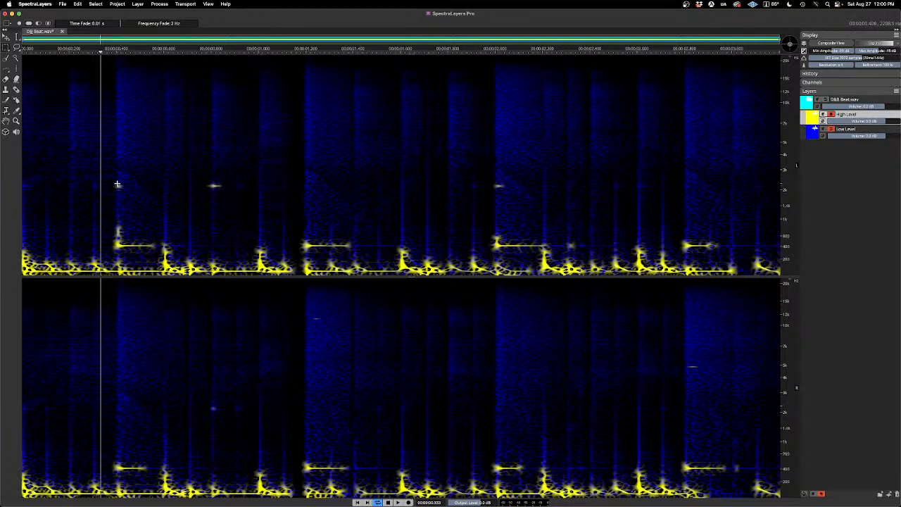
key("space")
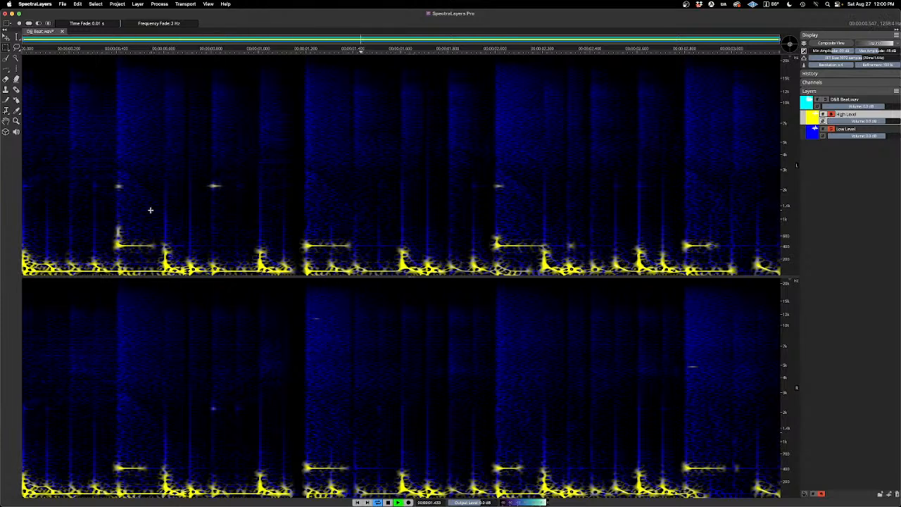
key("space")
Step: Select the three isolated High Level spots slightly above 2 kHz and cut them to the layer below
left_click_drag(109, 180, 133, 195)
left_click_drag(201, 181, 235, 195)
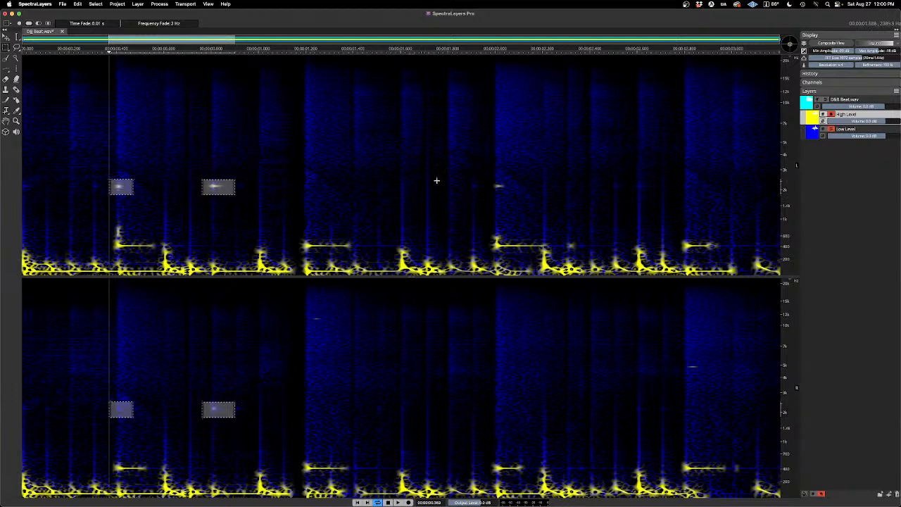
left_click_drag(485, 175, 518, 198)
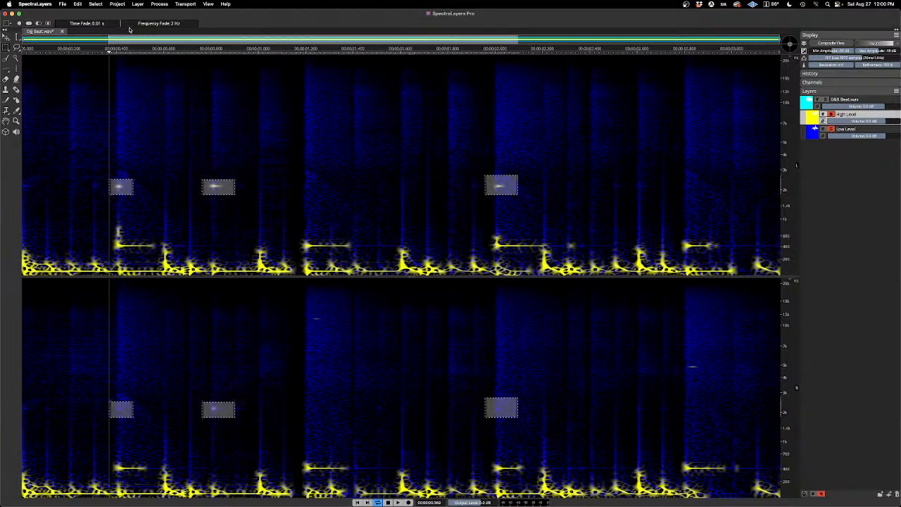
left_click(81, 4)
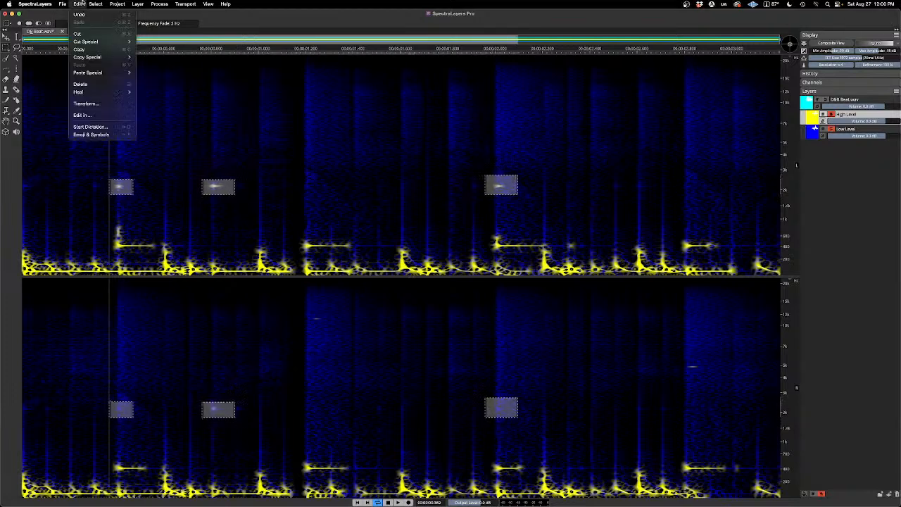
mouse_move(98, 42)
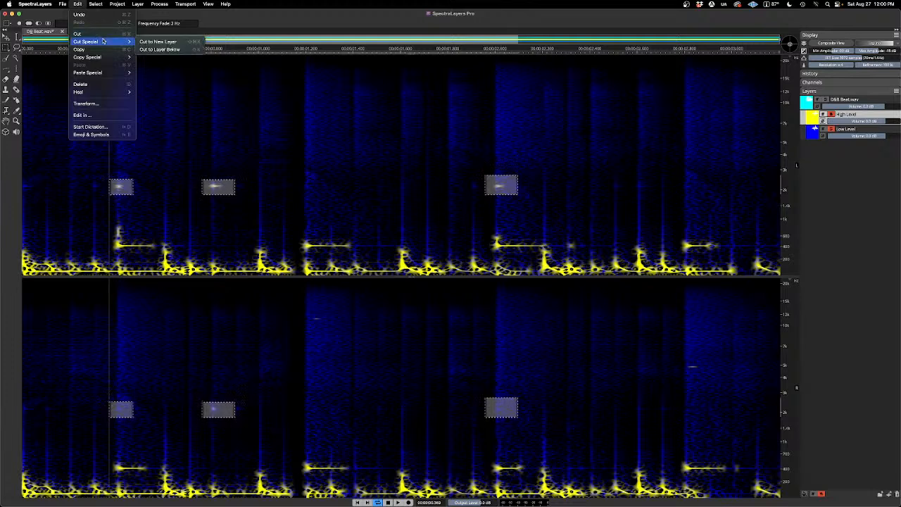
left_click(173, 50)
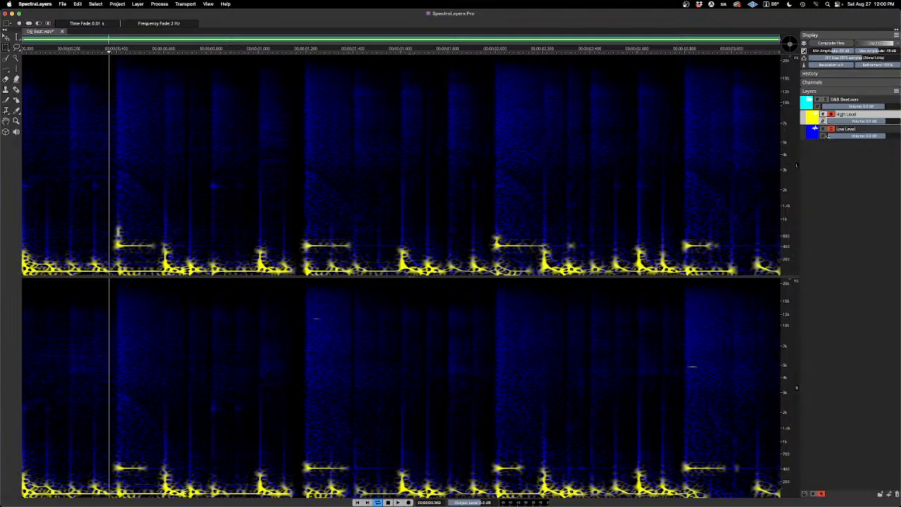
Step: Unsolo the Low Level layer and play the cleaned High Level layer from the start
left_click(831, 130)
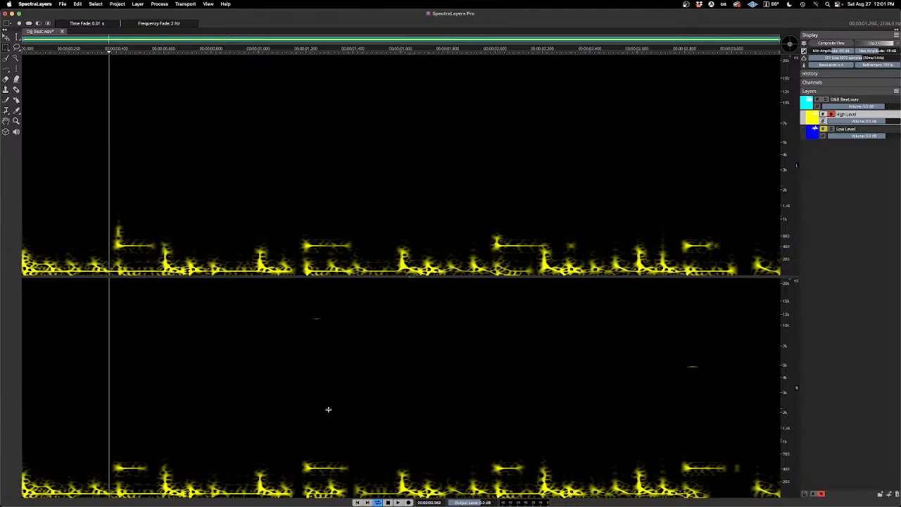
left_click(357, 502)
key("space")
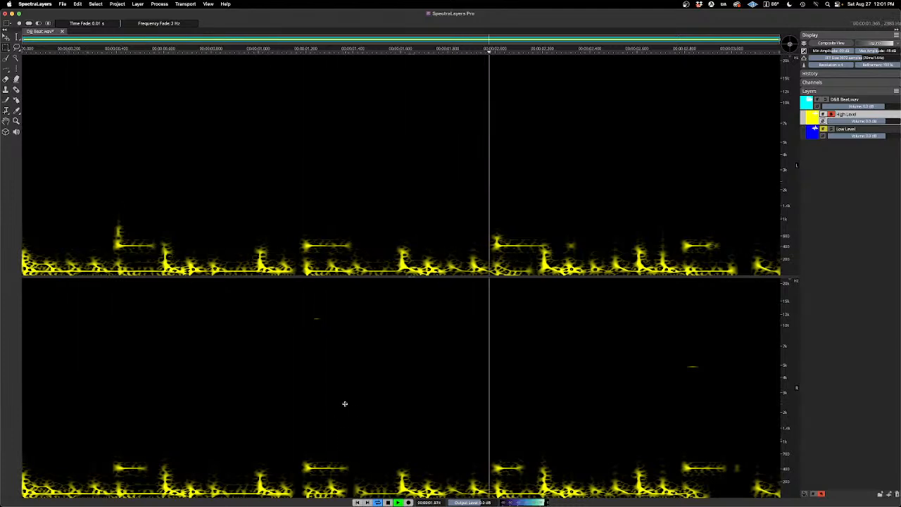
key("space")
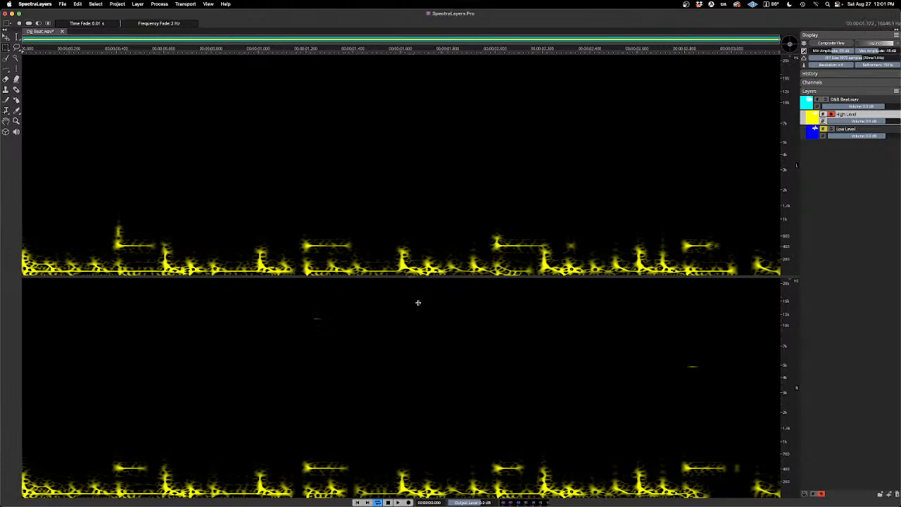
Step: Select the two remaining high-frequency specks in the High Level layer's second channel and cut them to the layer below
left_click_drag(308, 307, 349, 340)
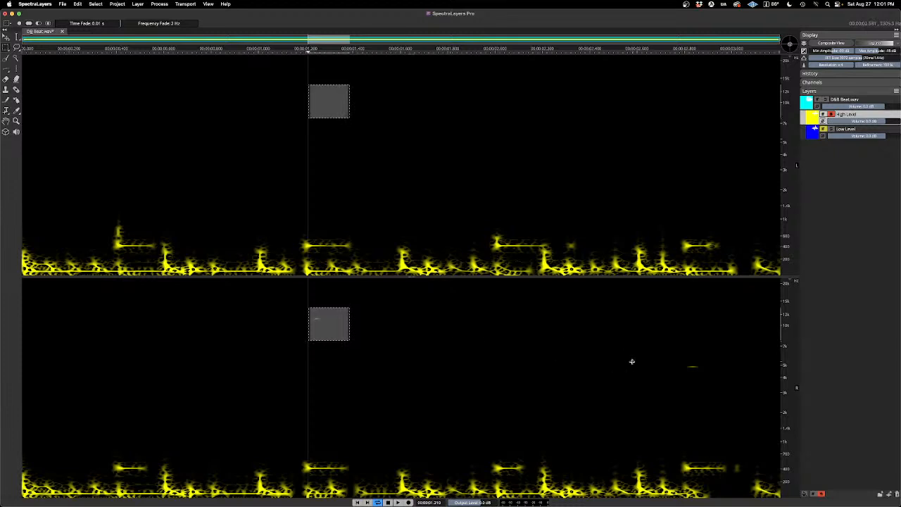
left_click_drag(682, 352, 715, 378)
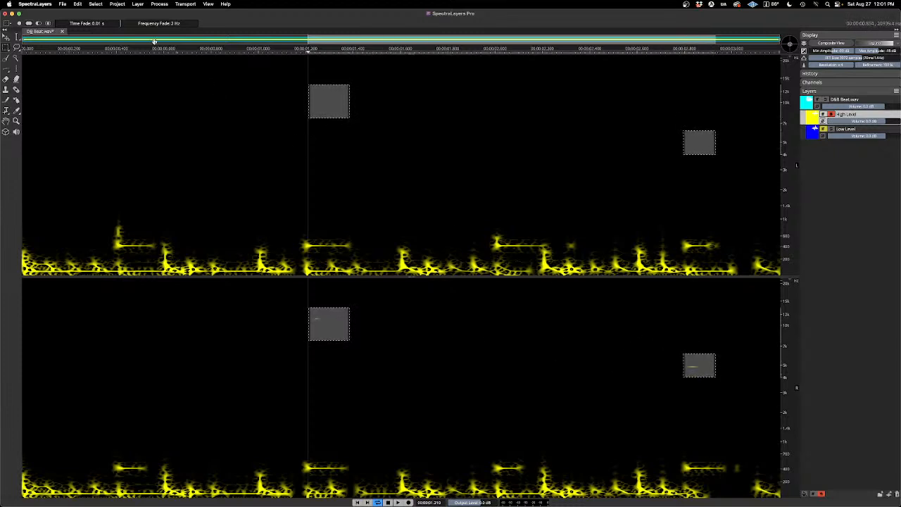
left_click(77, 5)
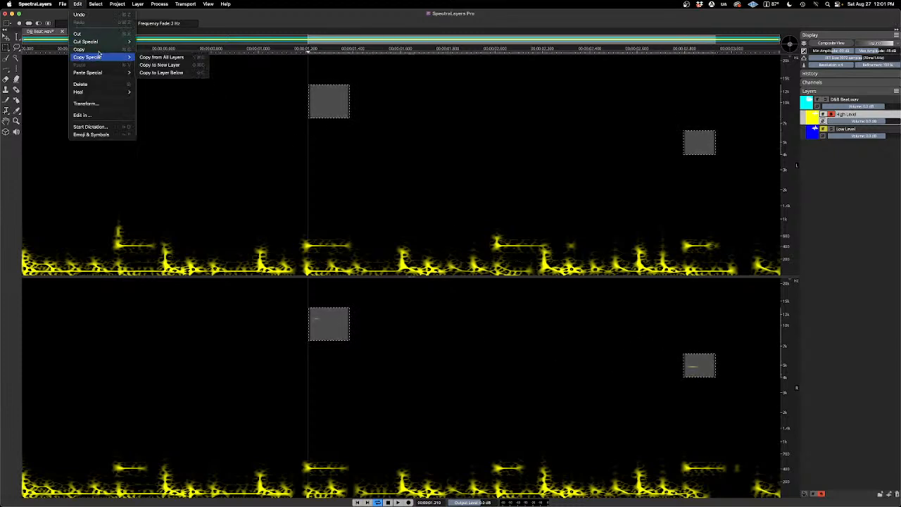
mouse_move(98, 42)
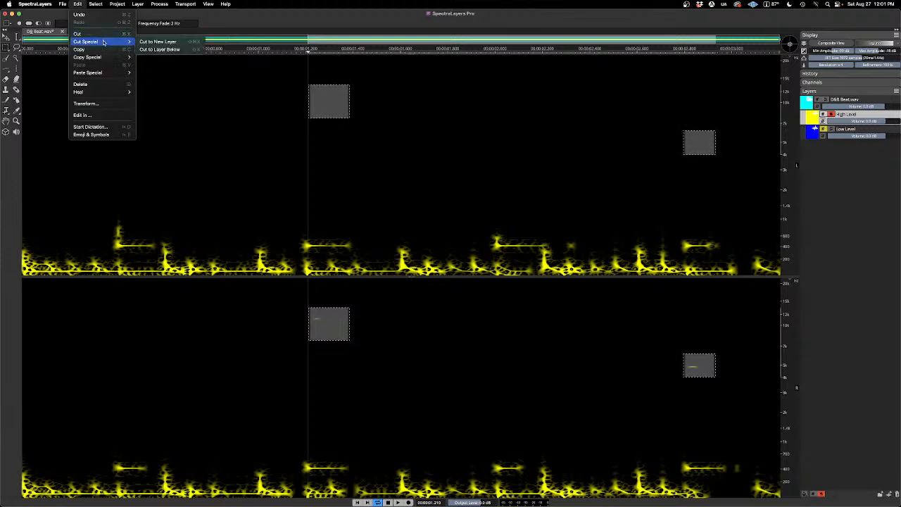
left_click(169, 49)
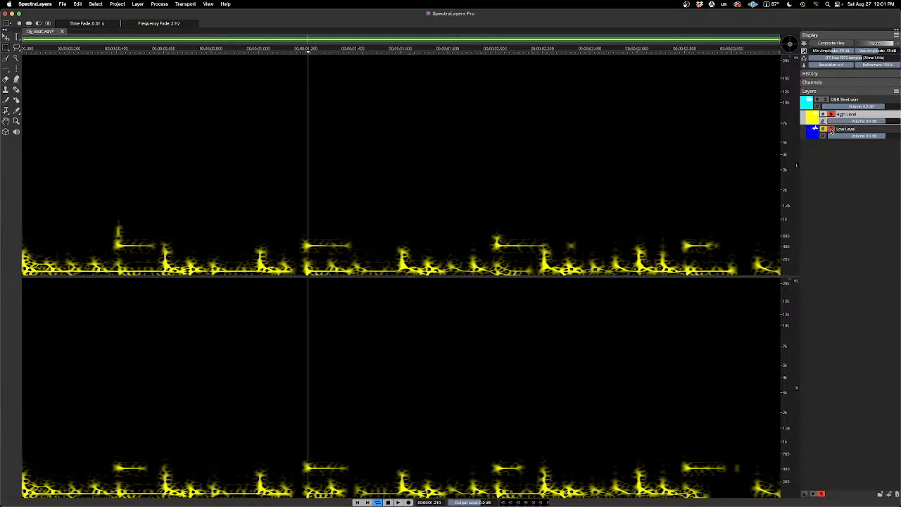
Step: Toggle the solo states of the High Level and Low Level layers to compare High Level alone with the combined spectrogram
left_click(830, 130)
left_click(830, 130)
left_click(832, 114)
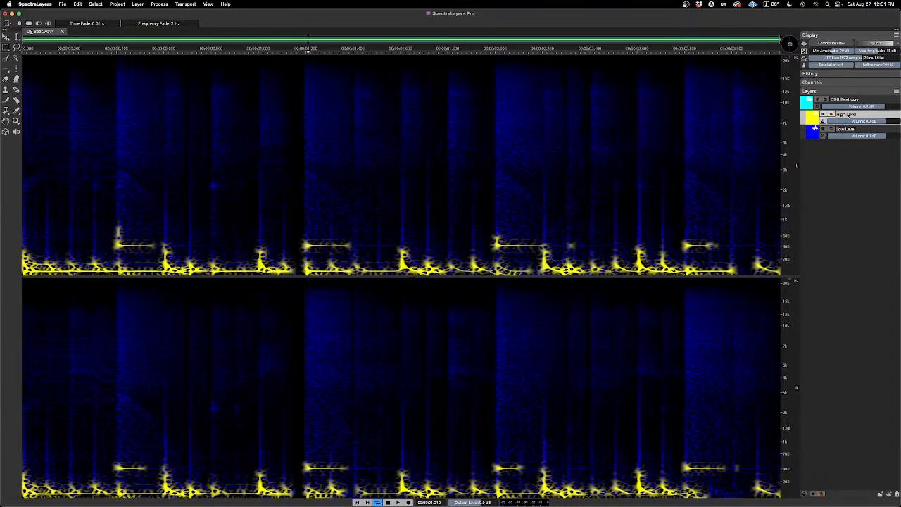
left_click(831, 114)
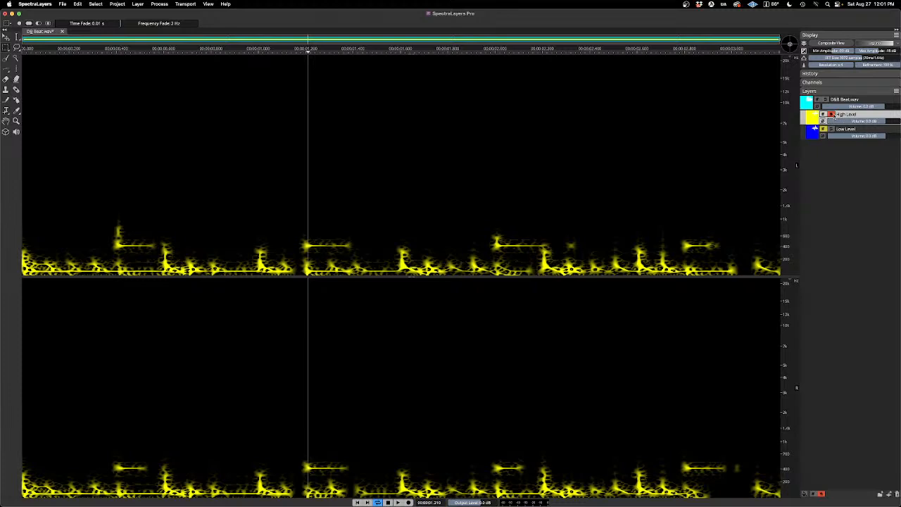
left_click(832, 115)
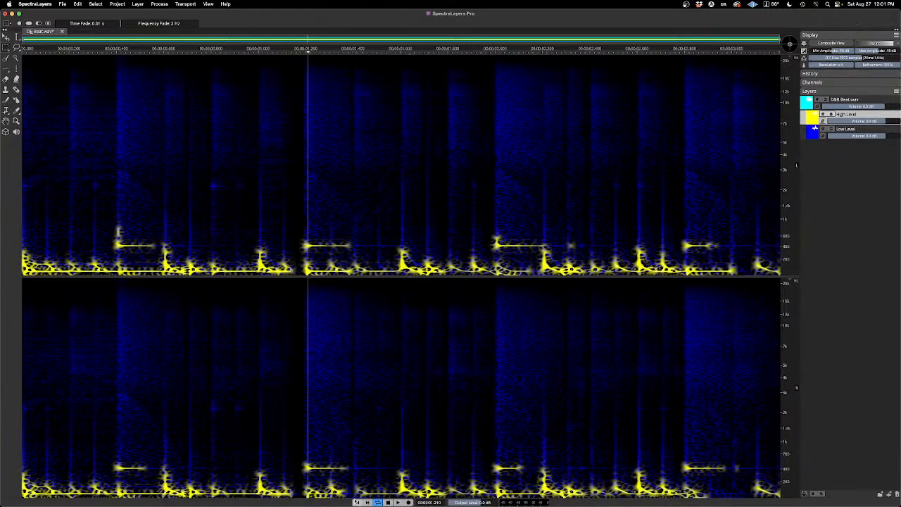
Step: Play from the start, auditioning High Level alone, Low Level alone and both layers together
left_click(356, 502)
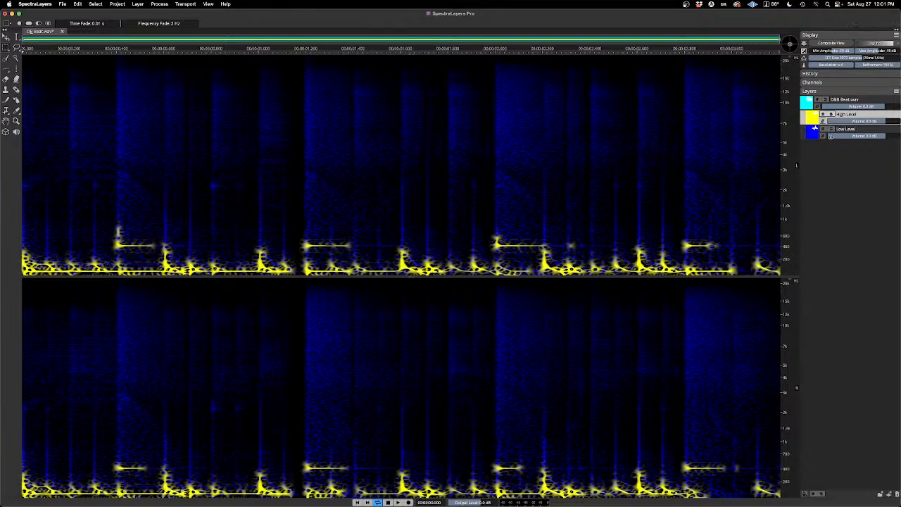
left_click(831, 115)
key("space")
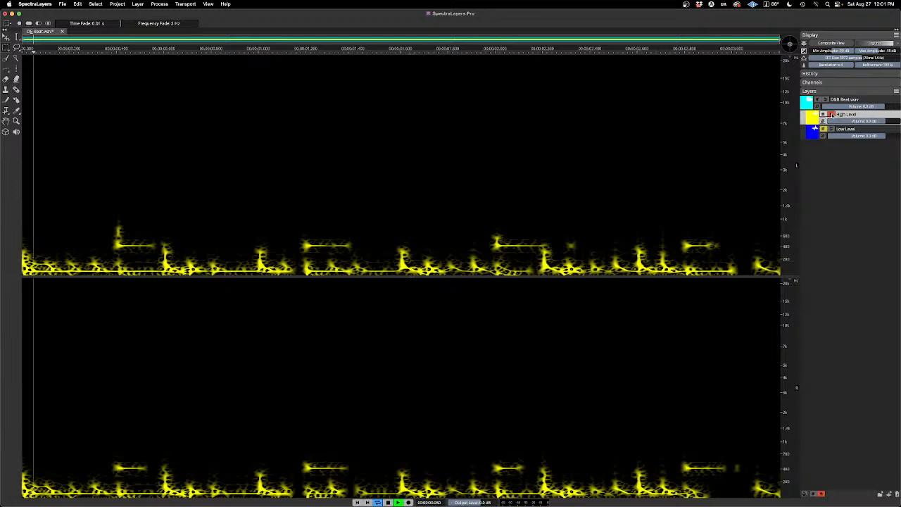
left_click(831, 115)
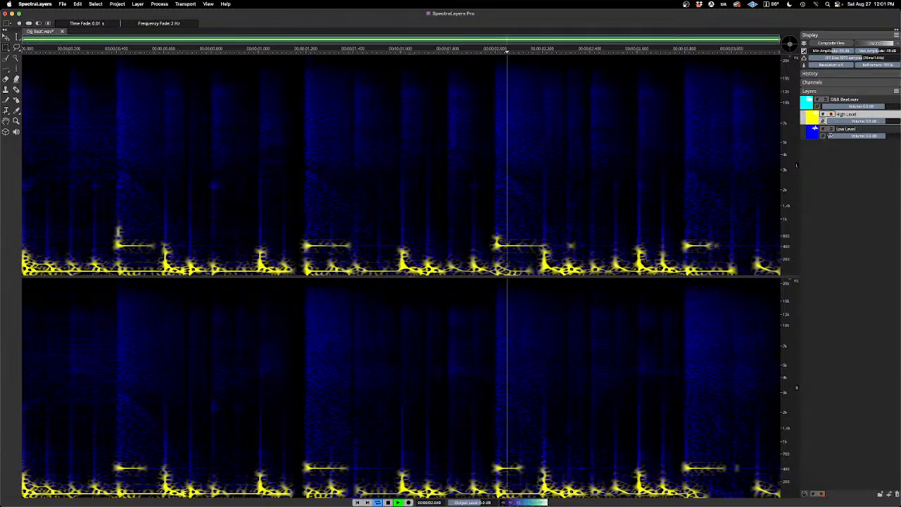
left_click(831, 129)
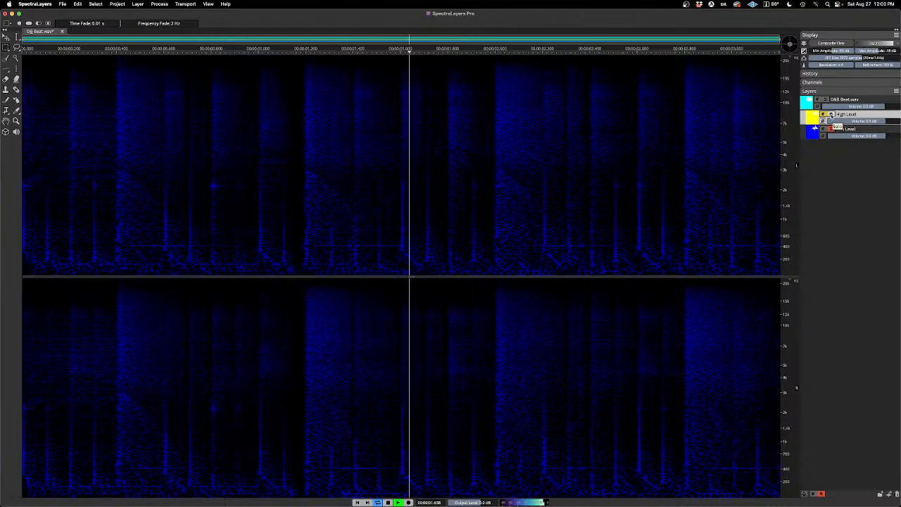
left_click(831, 115)
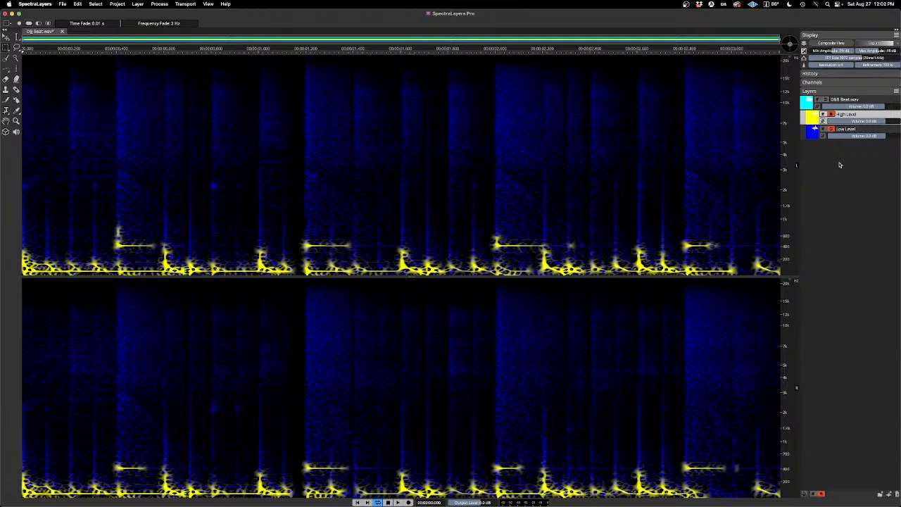
Step: Play both soloed layers from just before the first snare hit, about 0.355 s, and stop playback
left_click(106, 54)
key("space")
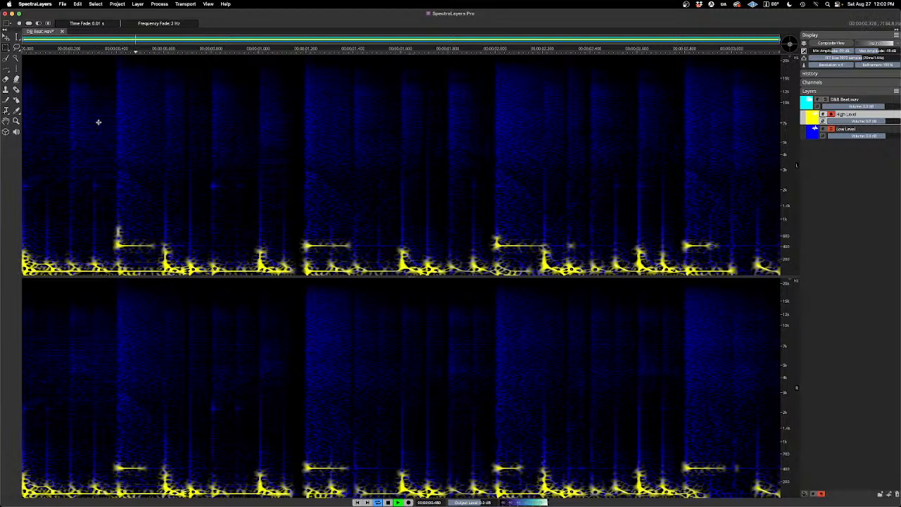
key("space")
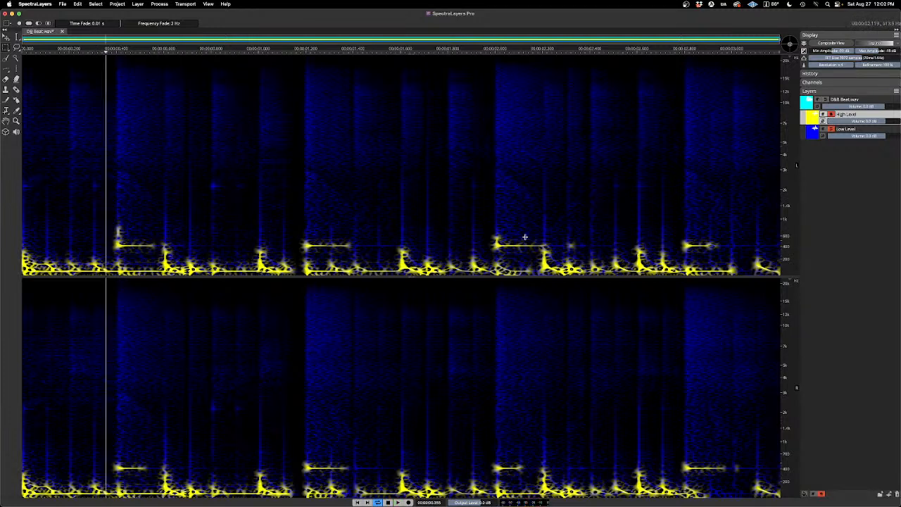
Step: Create a new empty layer between High Level and Low Level, and make High Level the active layer
right_click(844, 173)
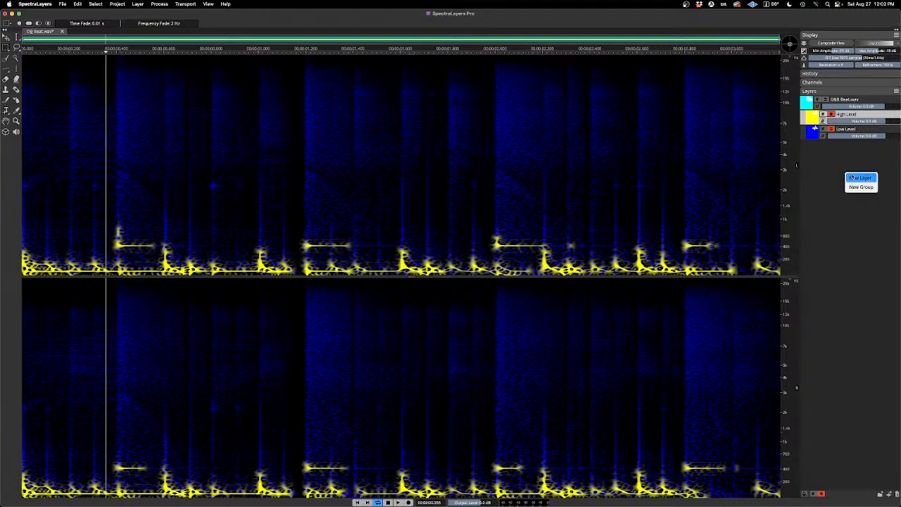
left_click(860, 177)
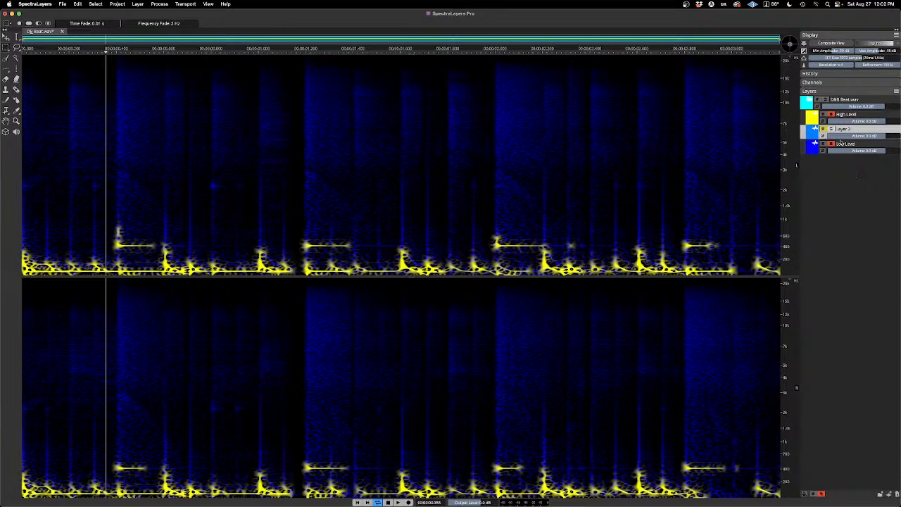
left_click(853, 115)
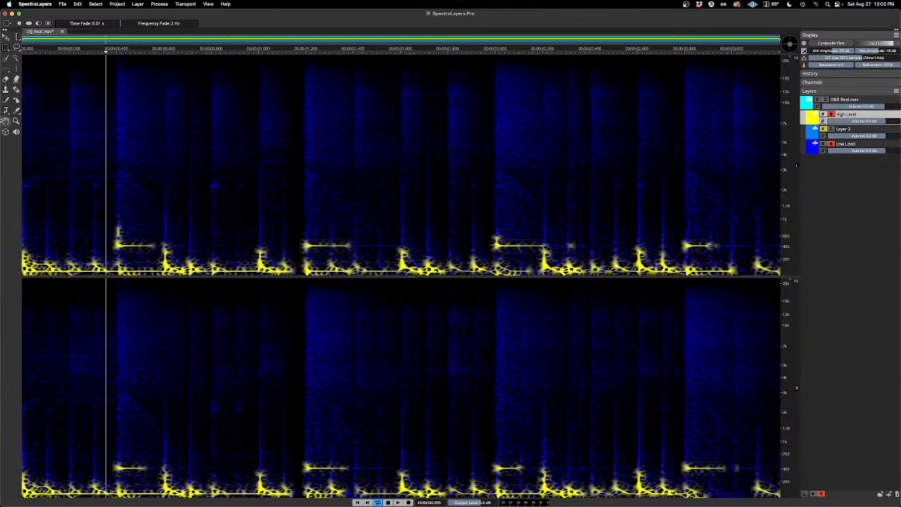
Step: Select the four snare tones above the kick content in High Level with Rectangular Selection, adding each rectangle to the selection
left_click(5, 48)
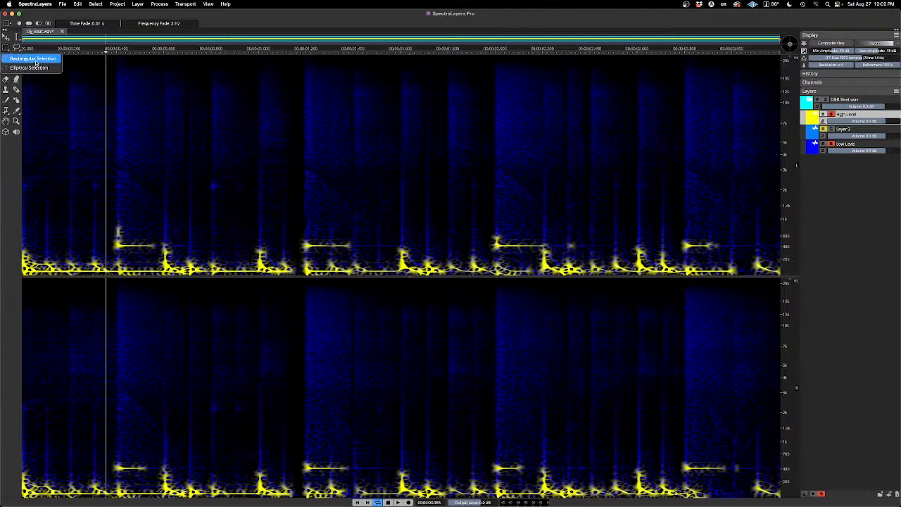
left_click(36, 61)
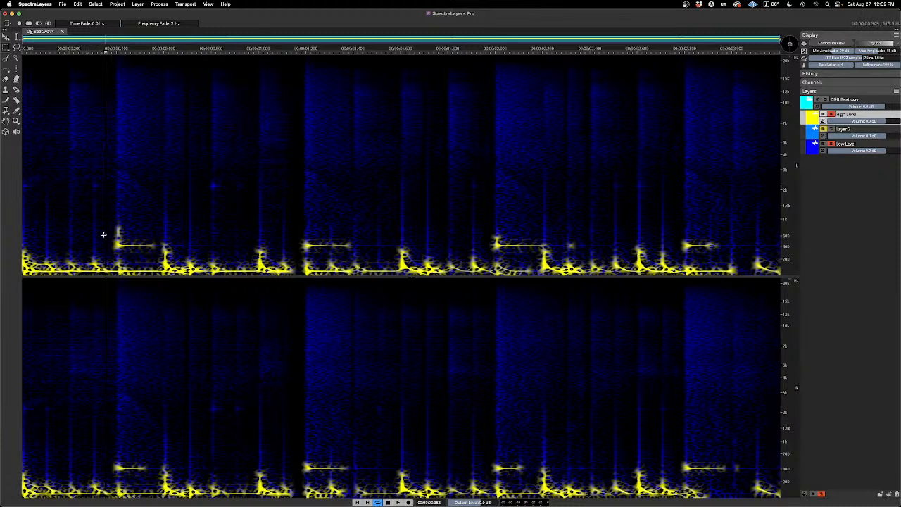
left_click_drag(105, 221, 158, 253)
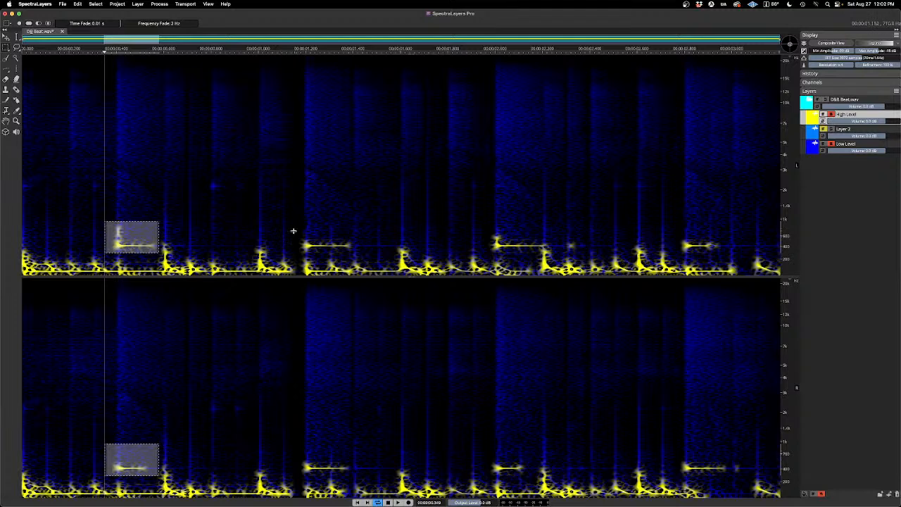
left_click_drag(294, 231, 366, 255)
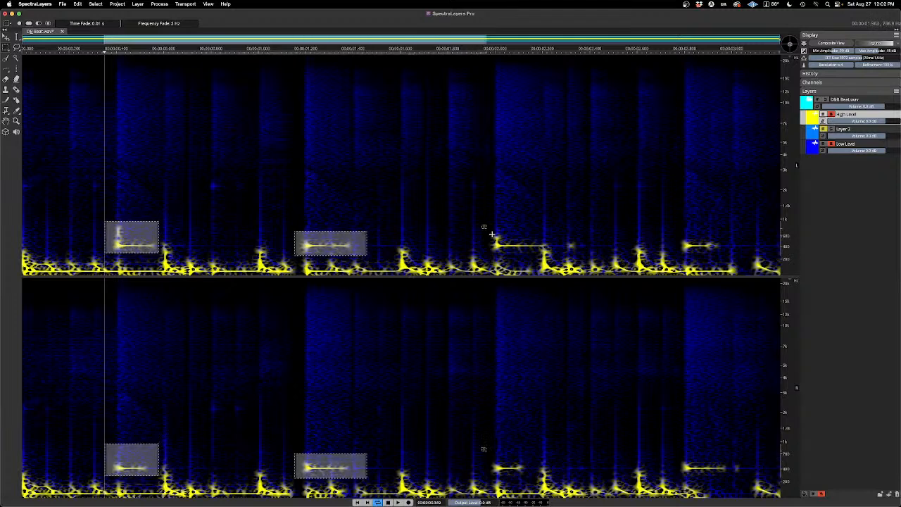
left_click_drag(482, 225, 544, 253)
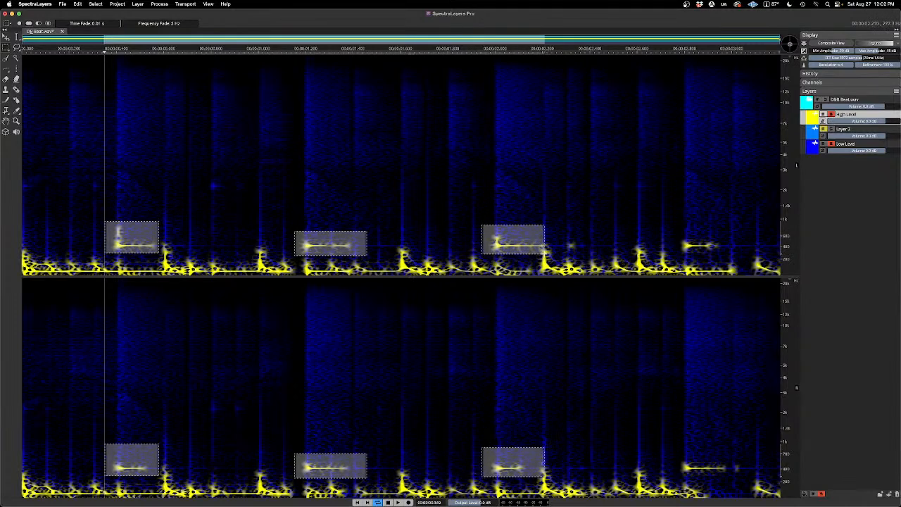
left_click_drag(674, 233, 721, 257)
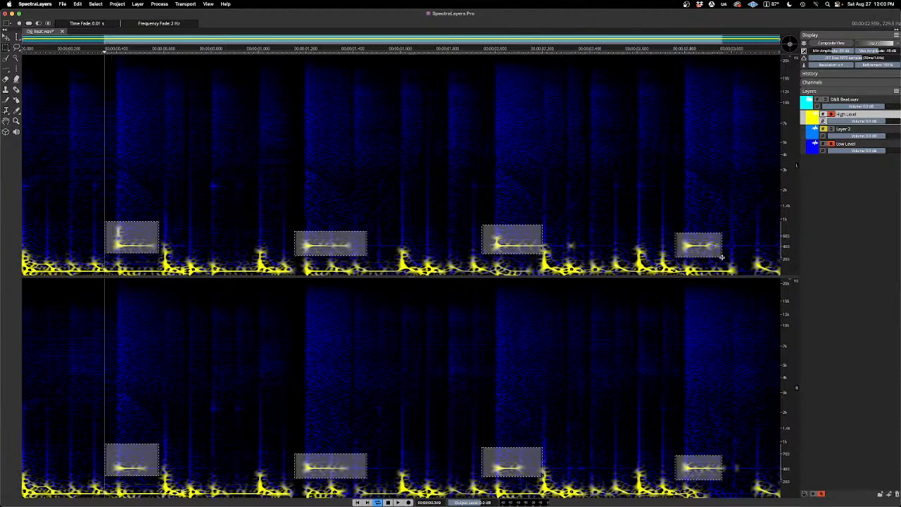
Step: Cut the four selected snare tones from High Level to the new layer below it
left_click(844, 132)
mouse_move(843, 131)
left_mouse_down()
mouse_move(842, 165)
mouse_move(843, 130)
left_mouse_up()
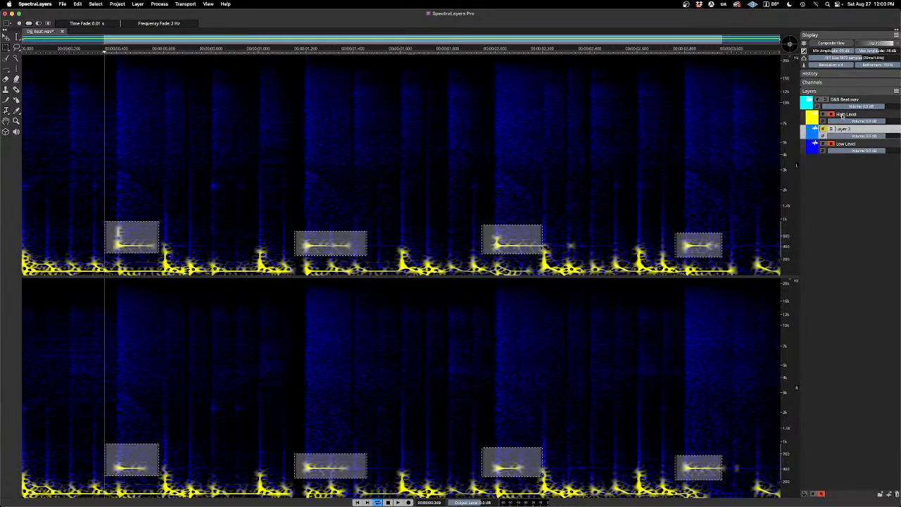
left_click(845, 114)
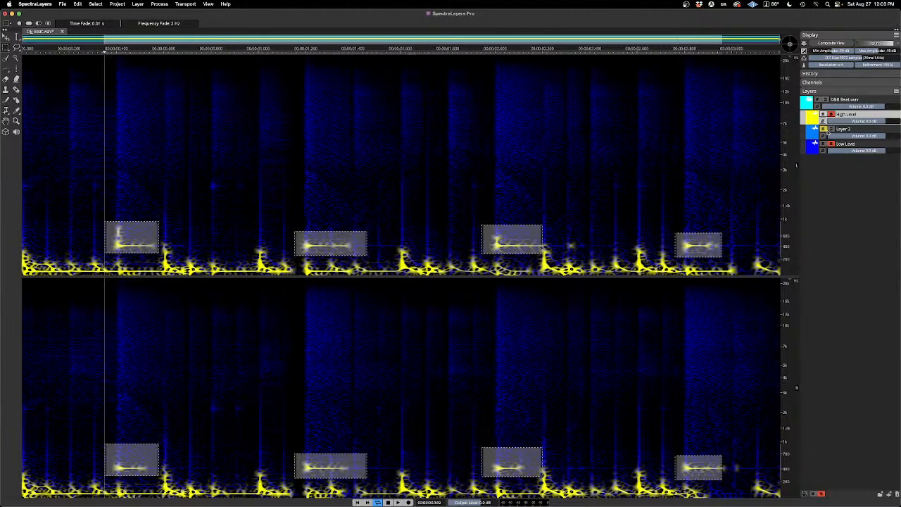
left_click(62, 3)
mouse_move(81, 4)
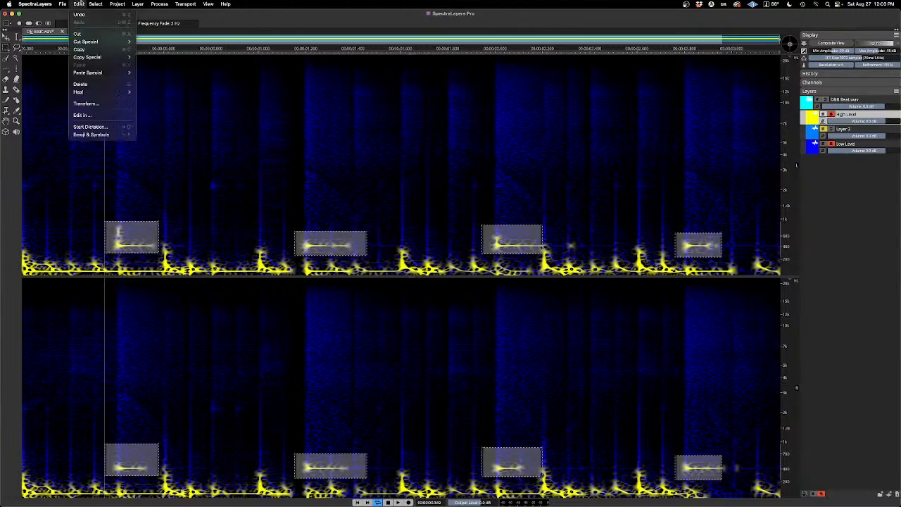
mouse_move(101, 44)
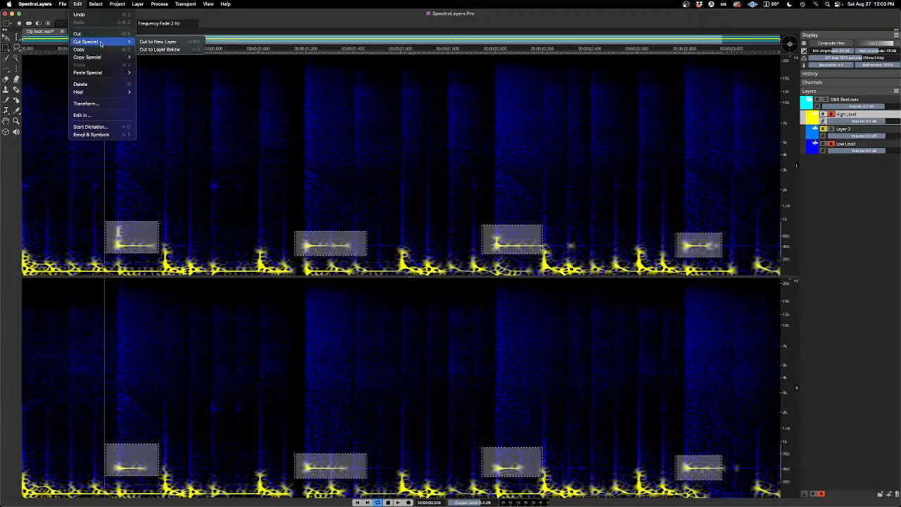
left_click(159, 50)
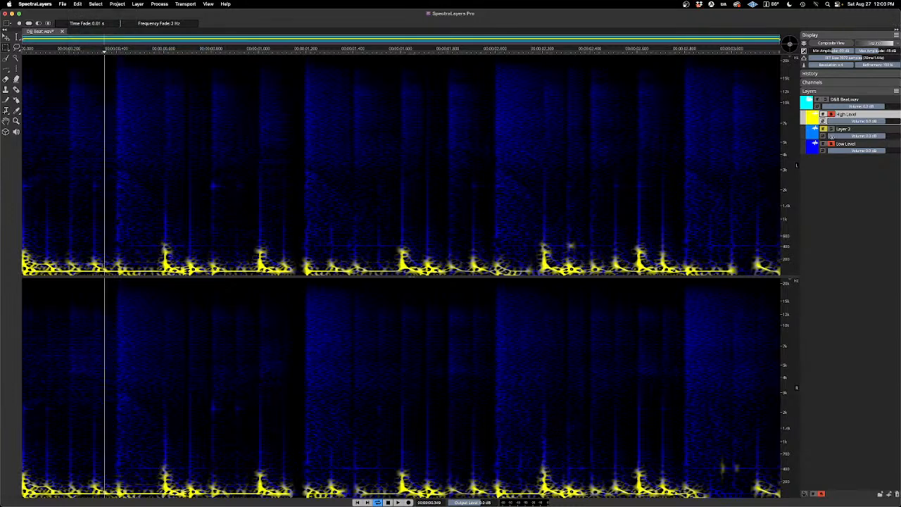
Step: Isolate the new snare layer by soloing it and silencing High Level and Low Level, and play it
left_click(831, 130)
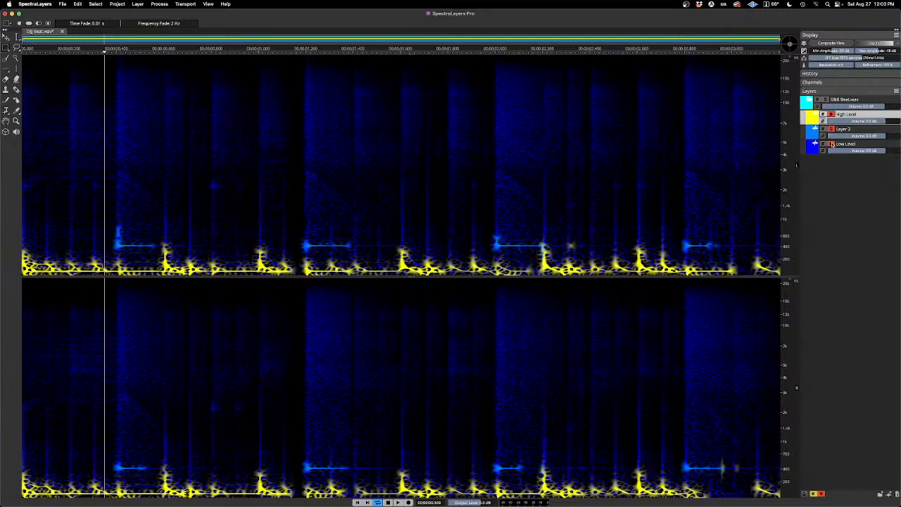
left_click(823, 144)
left_click(823, 115)
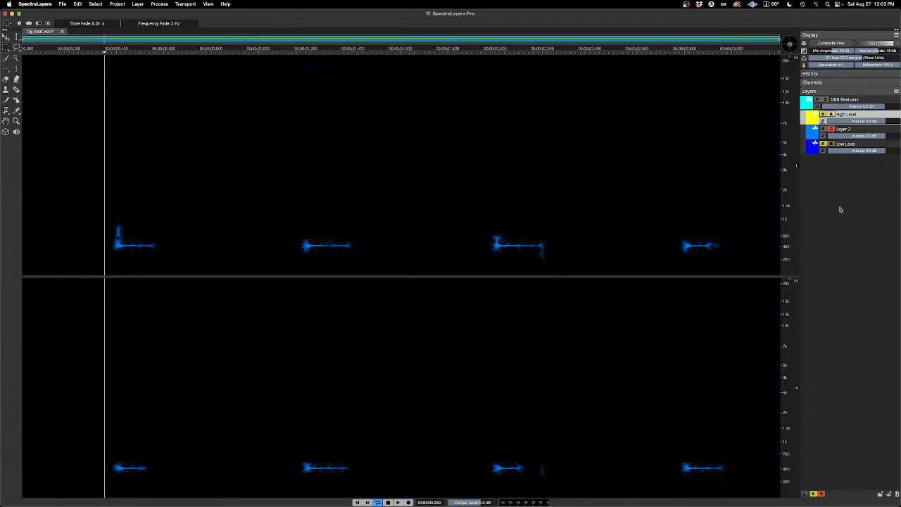
key("space")
Step: Unsolo the snare layer, solo High Level and play it without the snare tones
left_click(831, 130)
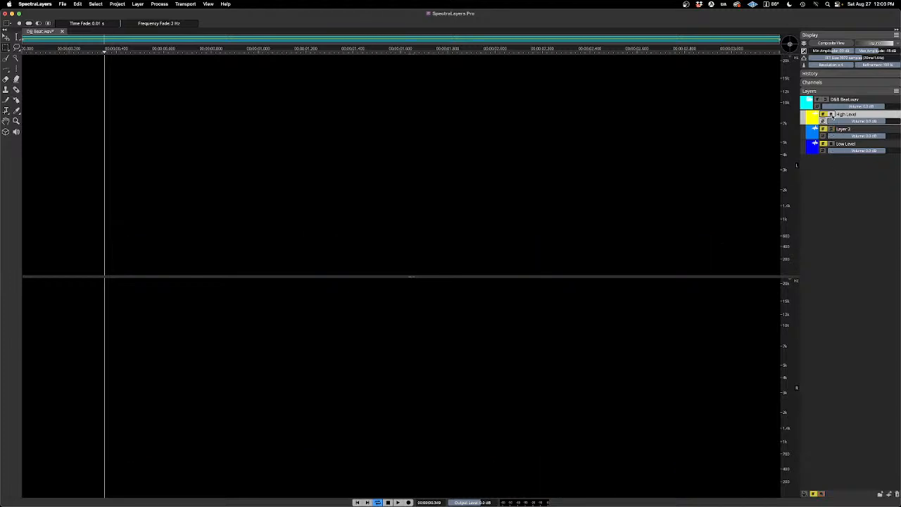
left_click(832, 115)
key("space")
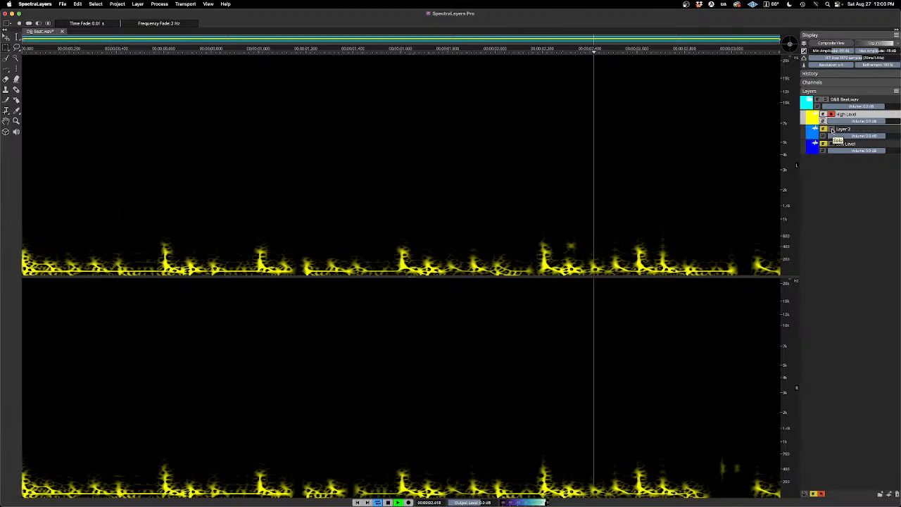
Step: Toggle the snare layer's solo during playback to compare High Level with and without it, leaving both soloed, and stop
left_click(832, 131)
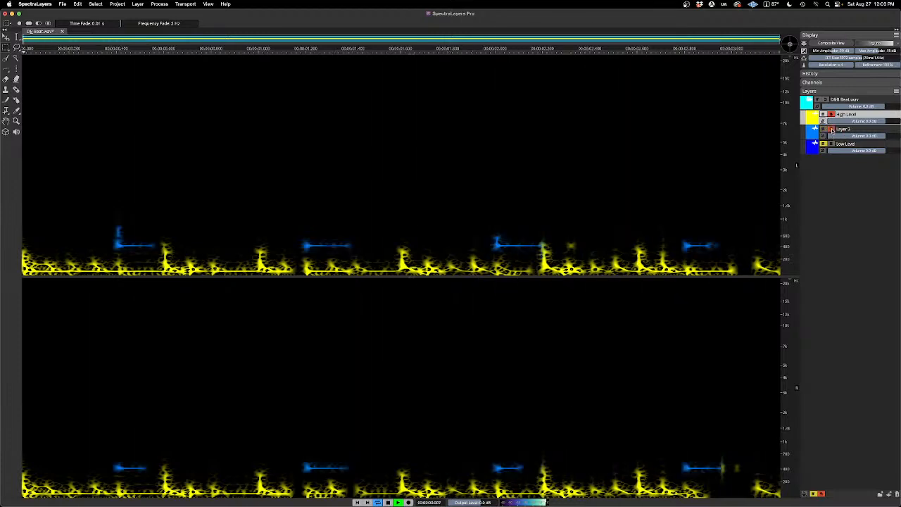
left_click(832, 131)
left_click(832, 131)
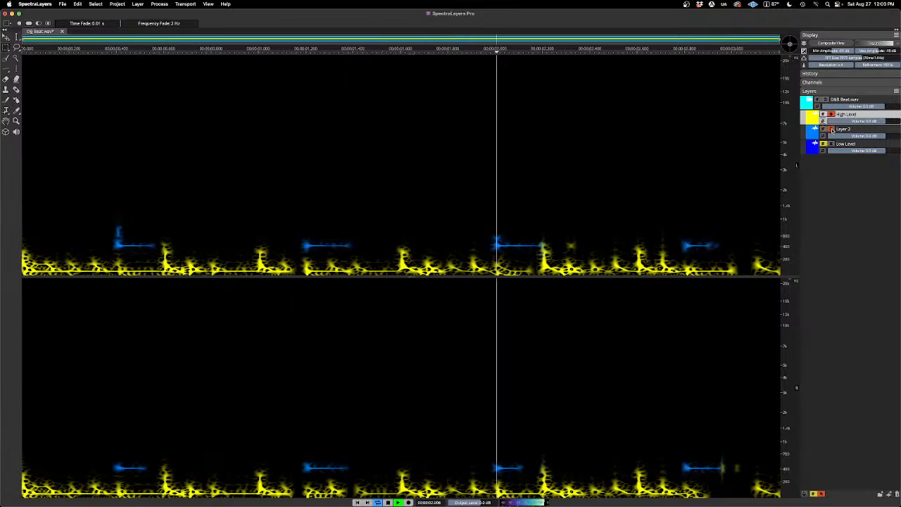
key("space")
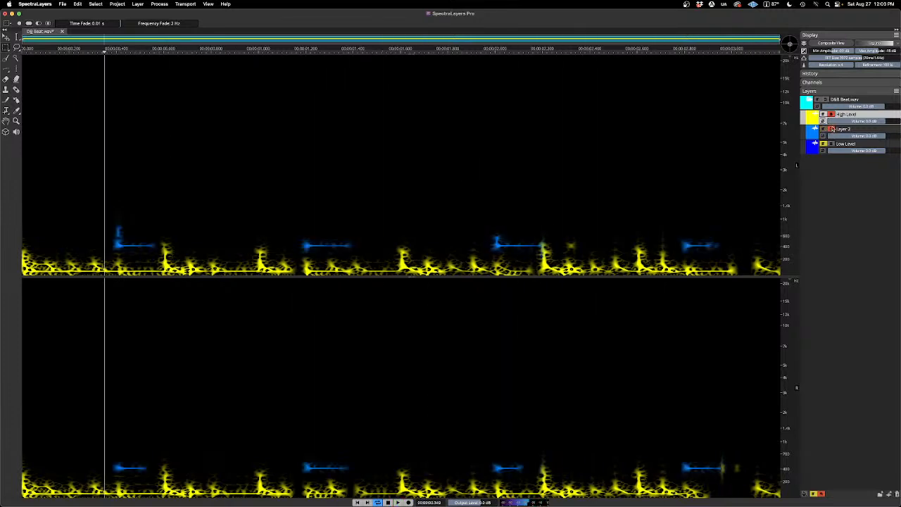
Step: Unsolo High Level and Layer 2, select Layer 2 and bring up the smart:reverb VST3 effect for it
left_click(832, 131)
left_click(831, 115)
left_click(847, 132)
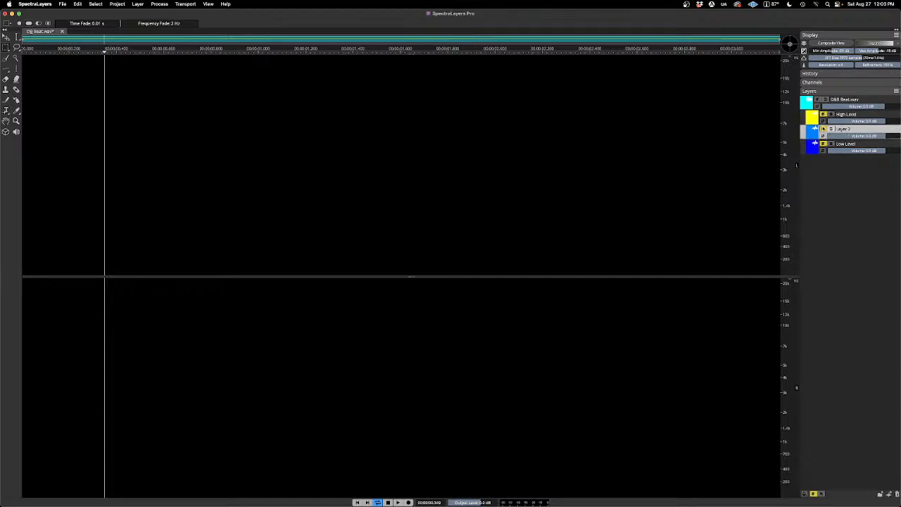
left_click(158, 5)
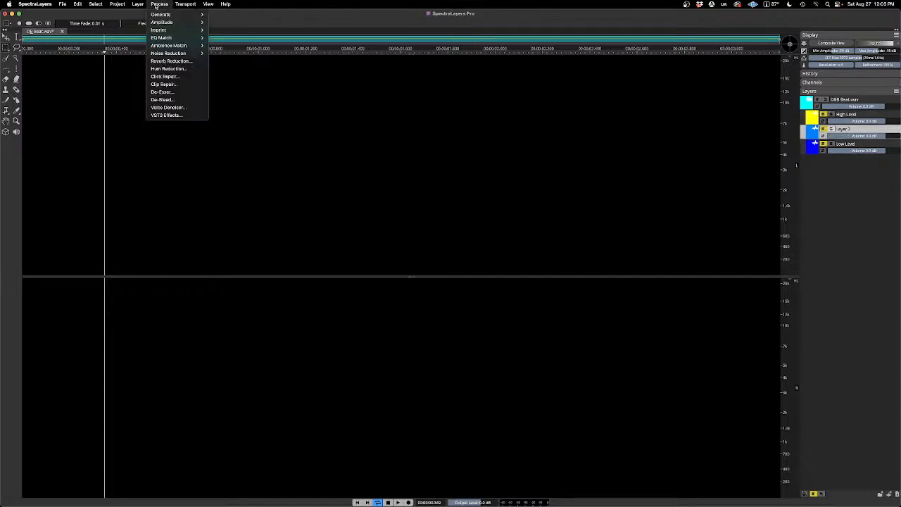
left_click(164, 114)
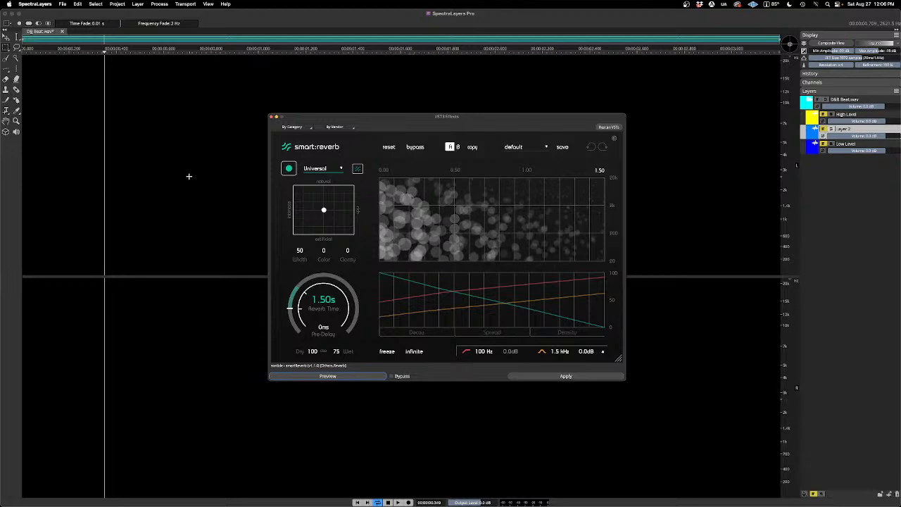
Step: Move the effect window aside, solo Layer 2 and preview the default smart:reverb setting on it
left_click_drag(294, 119, 335, 110)
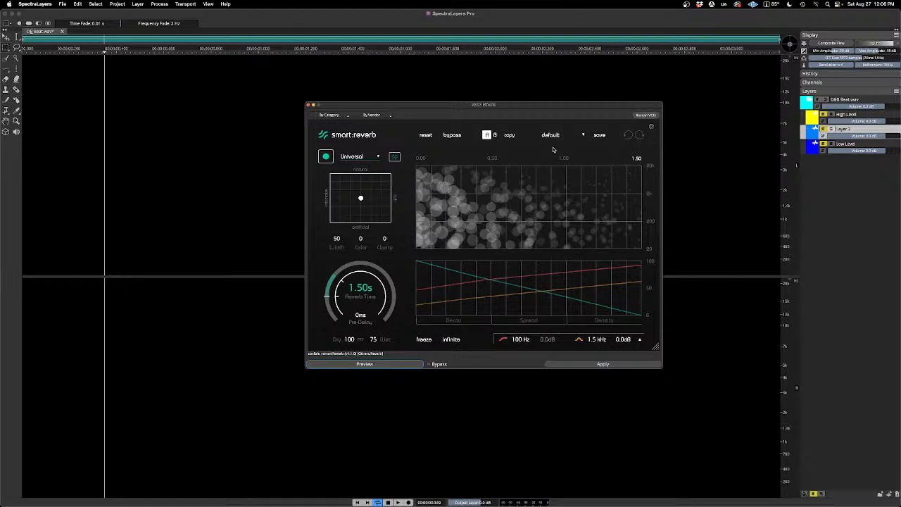
left_click(832, 131)
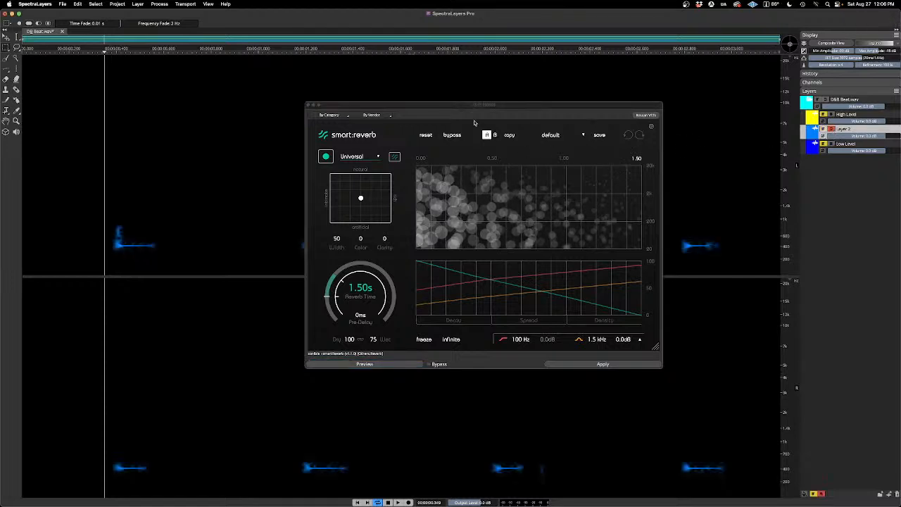
left_click_drag(458, 106, 471, 97)
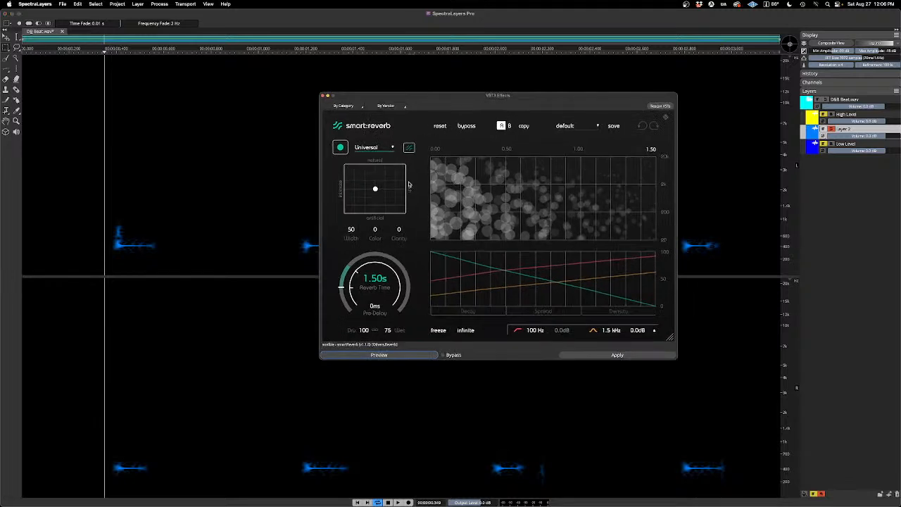
key("space")
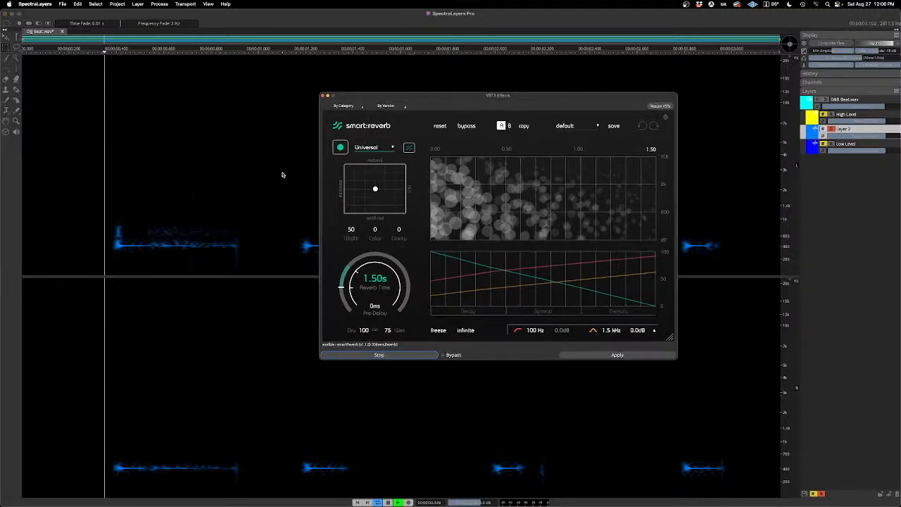
key("space")
Step: Have smart:reverb learn the Layer 2 material with the Universal profile, and preview the adapted reverb
left_click(340, 148)
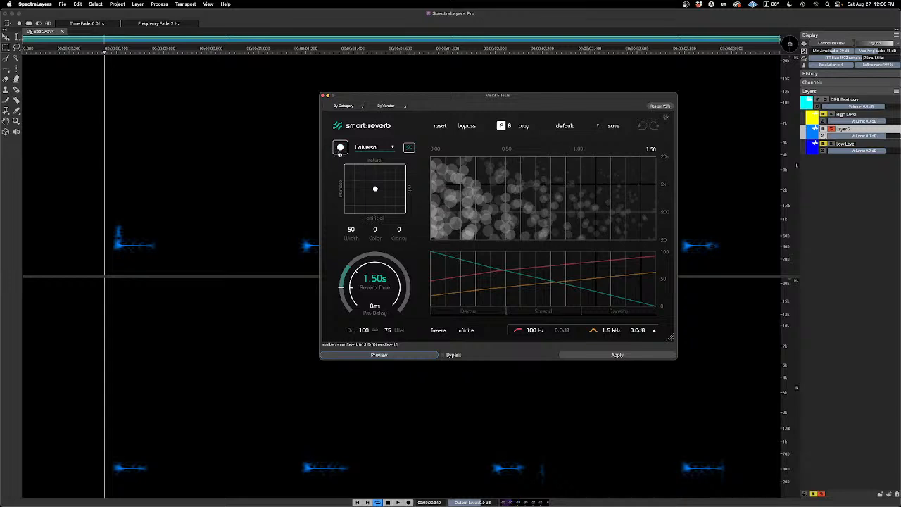
left_click(340, 148)
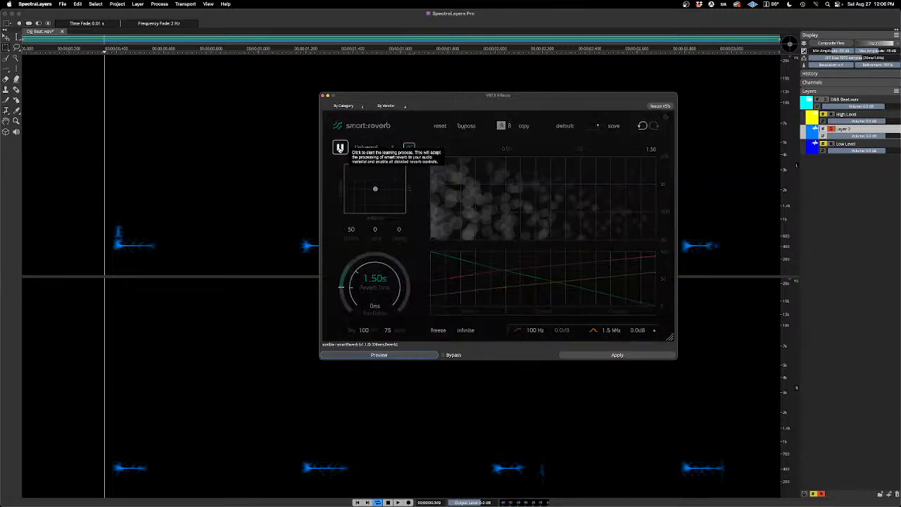
key("space")
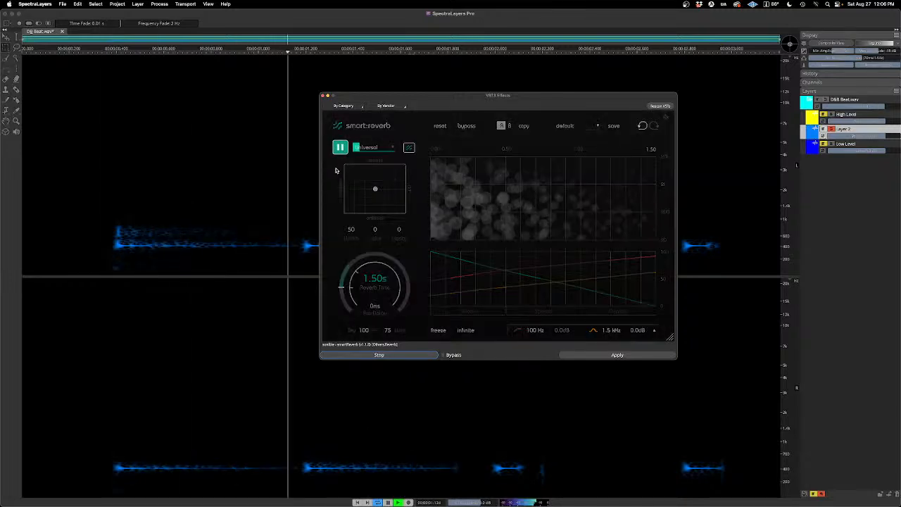
key("space")
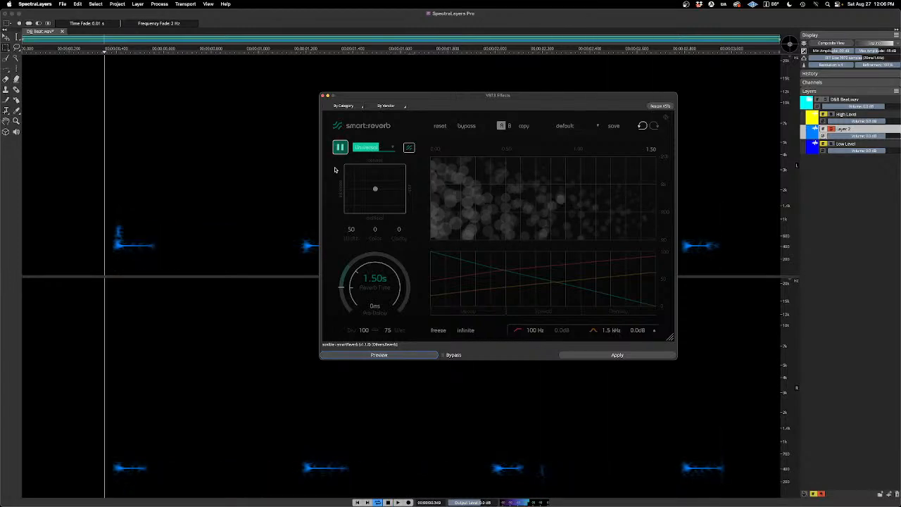
key("space")
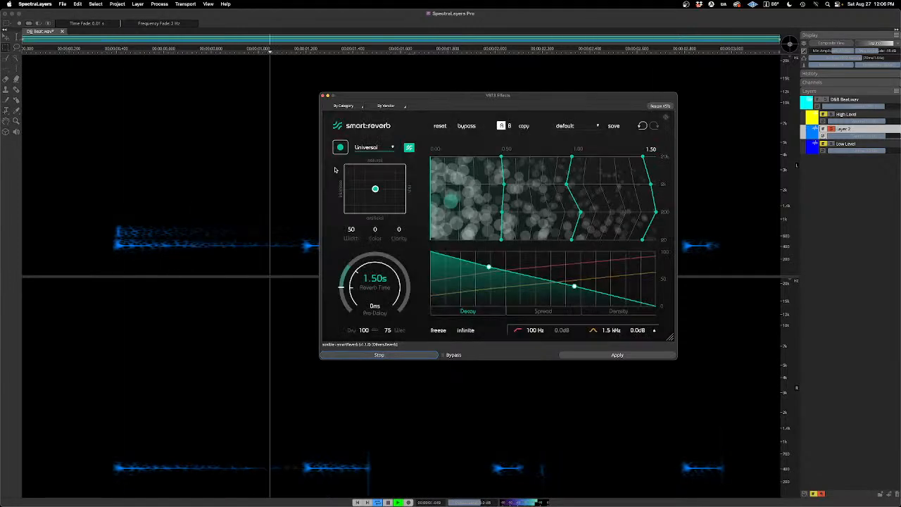
key("space")
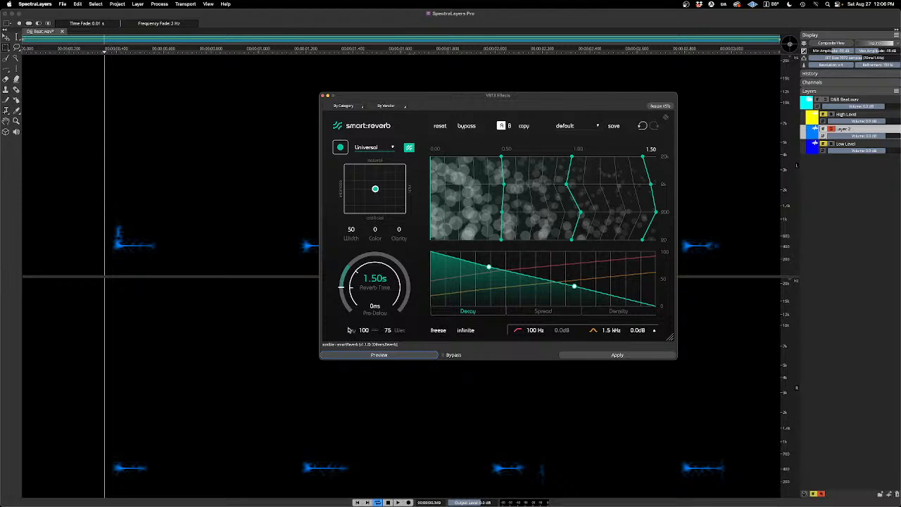
key("space")
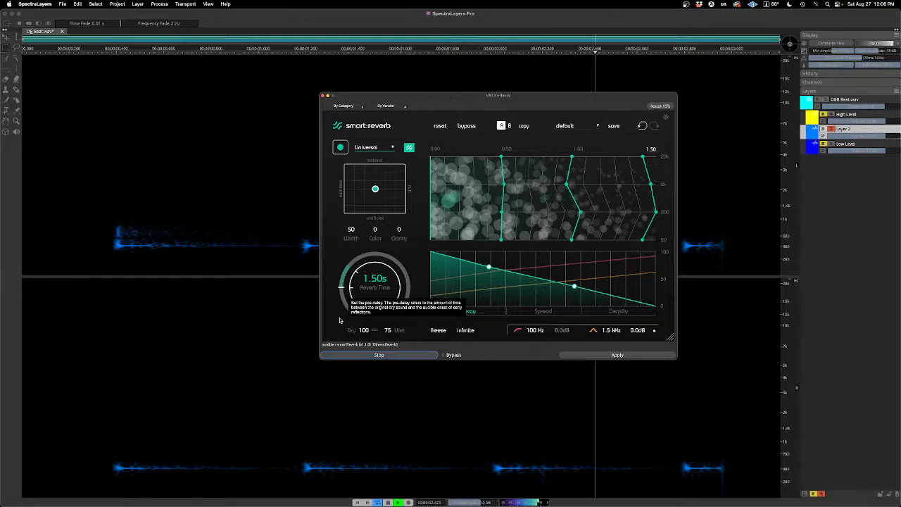
key("space")
Step: Set the reverb time to 3.73 s and preview the longer reverb tail
left_click_drag(373, 283, 378, 257)
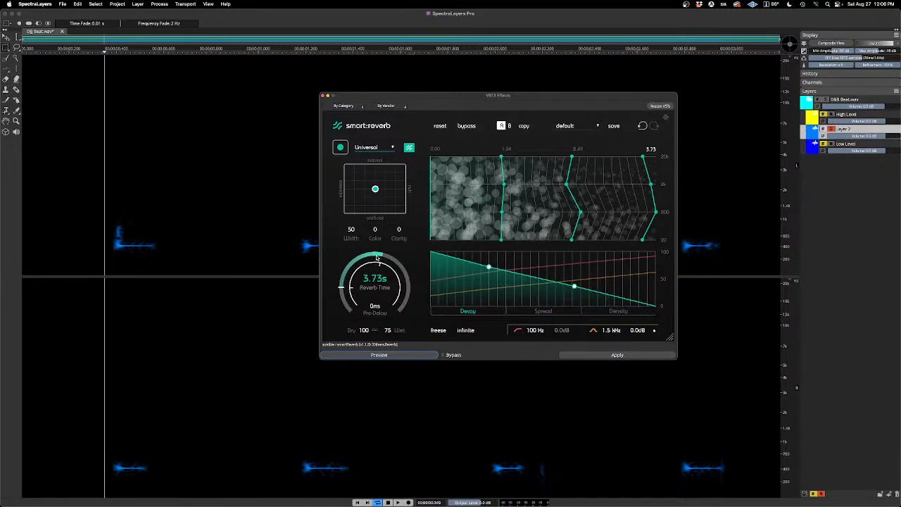
key("space")
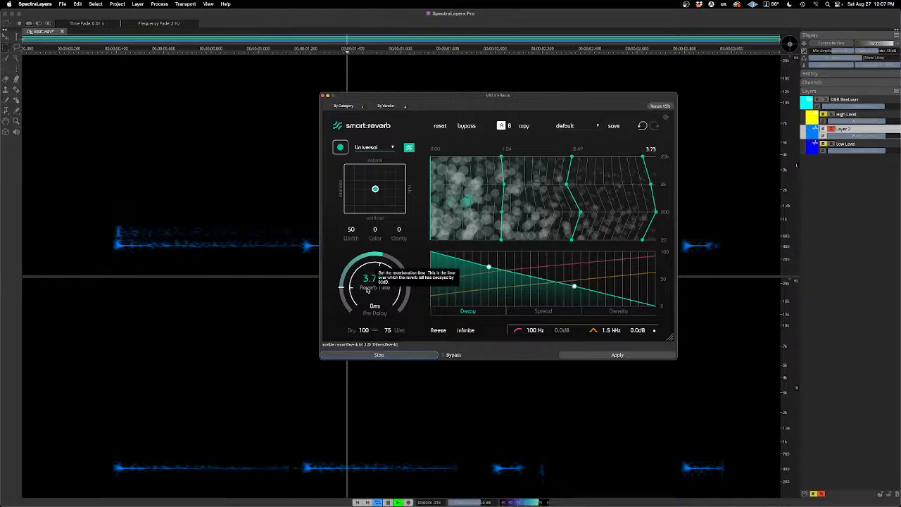
key("space")
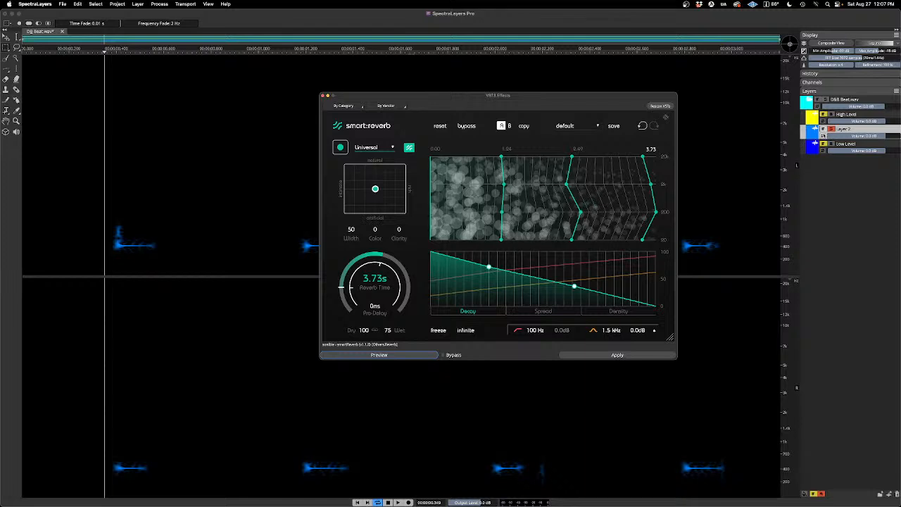
Step: Try to preview the reverb with Layer 2 unsoloed, and solo the layer again
left_click(831, 130)
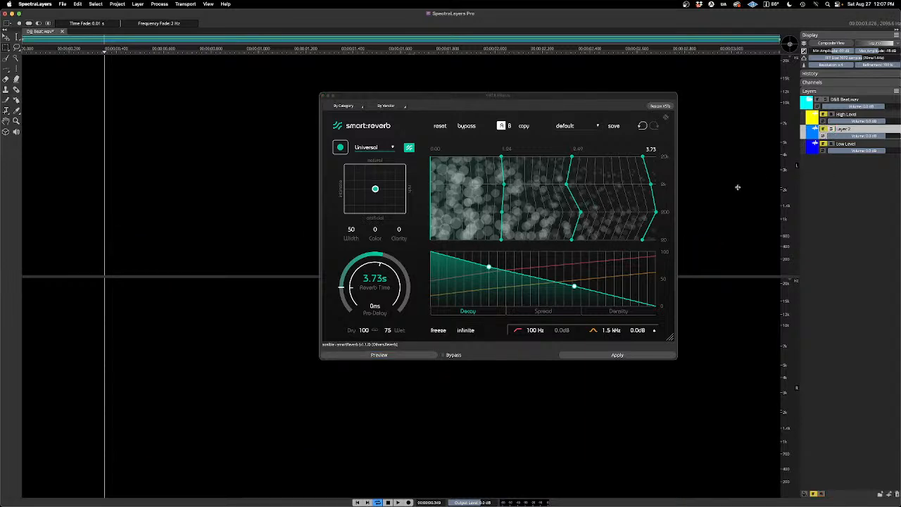
left_click(408, 356)
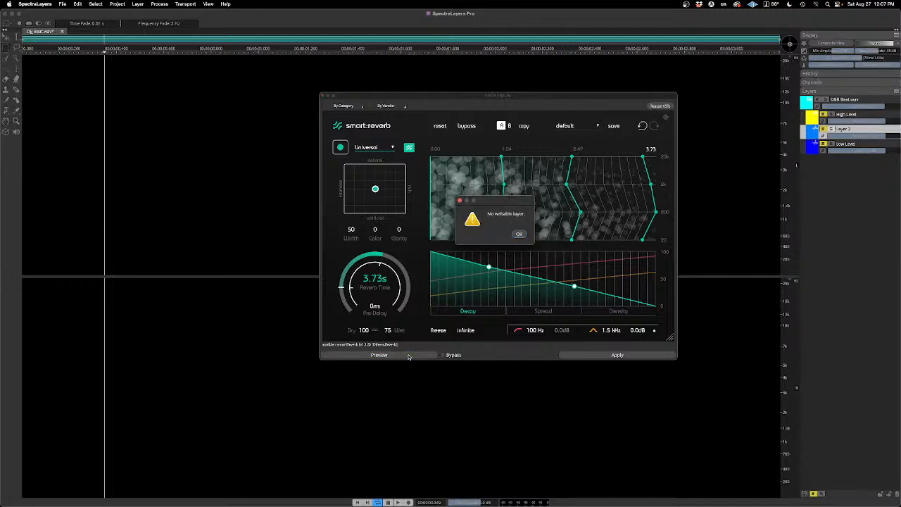
left_click(519, 234)
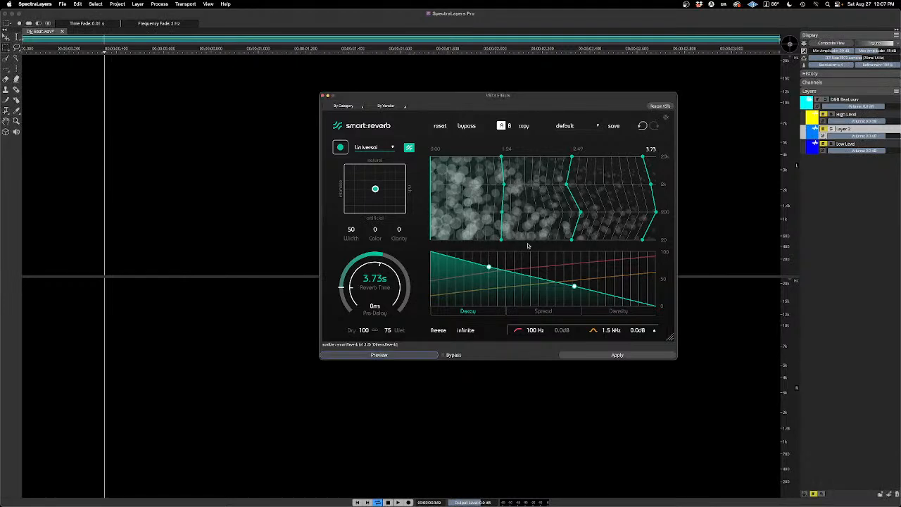
left_click(832, 129)
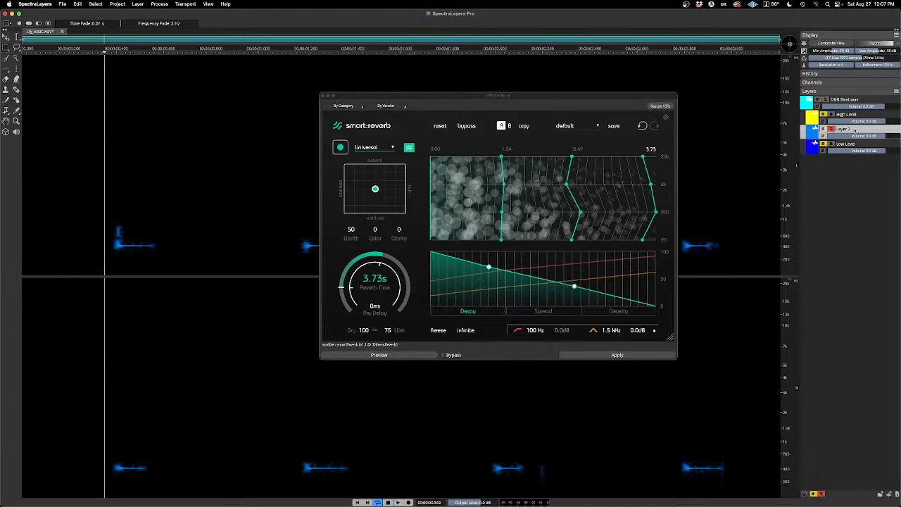
Step: Apply the smart:reverb effect to Layer 2
left_click(647, 321)
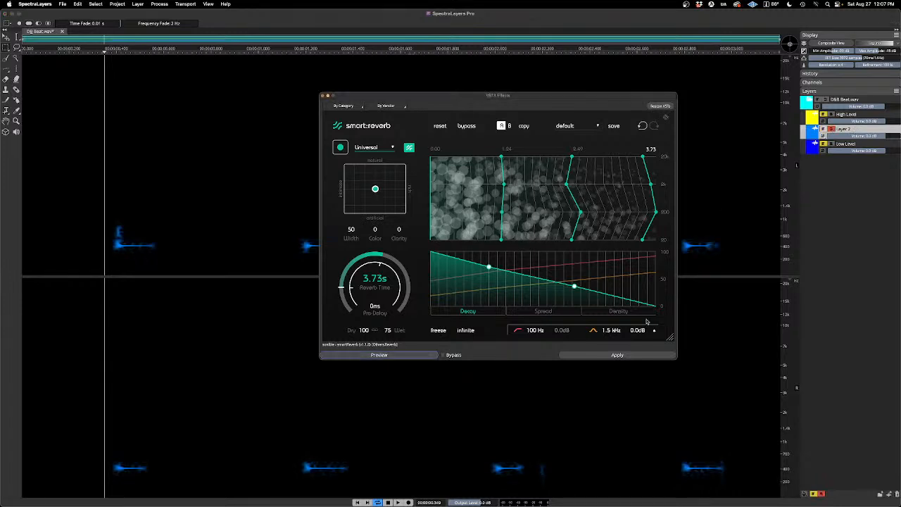
left_click(617, 354)
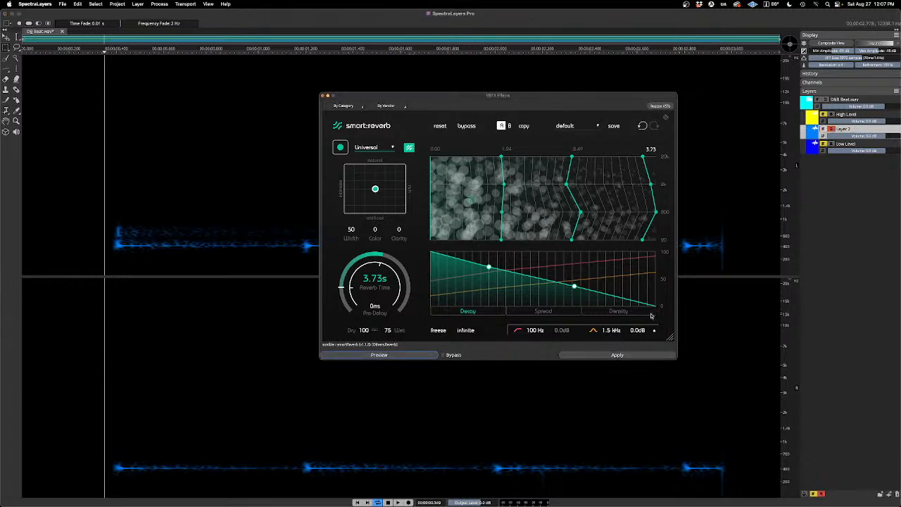
Step: Unsolo Layer 2, unmute High Level and Low Level, and play the full mix with the effect window closed
left_click(831, 129)
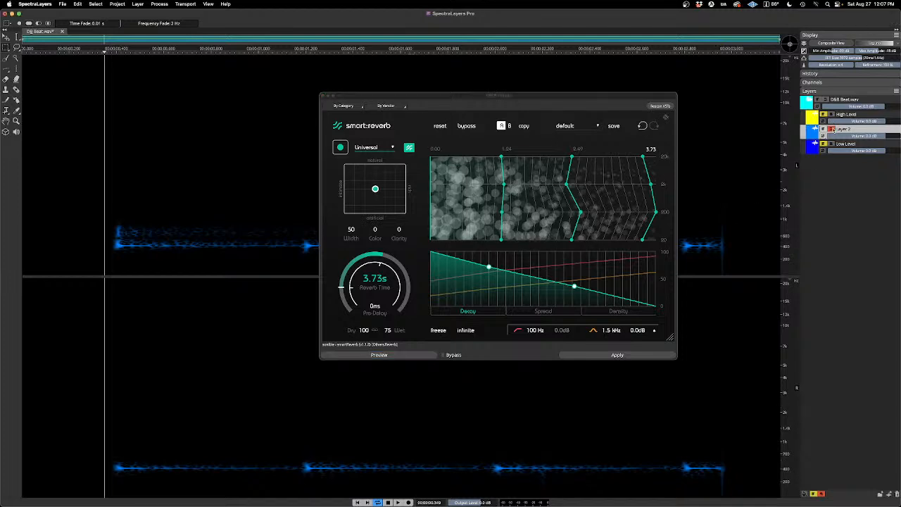
left_click(826, 117)
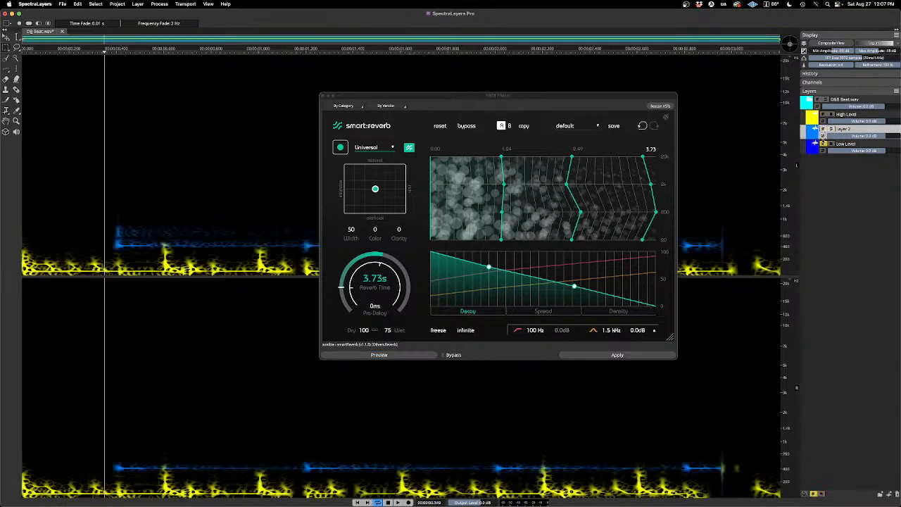
left_click(822, 145)
key("space")
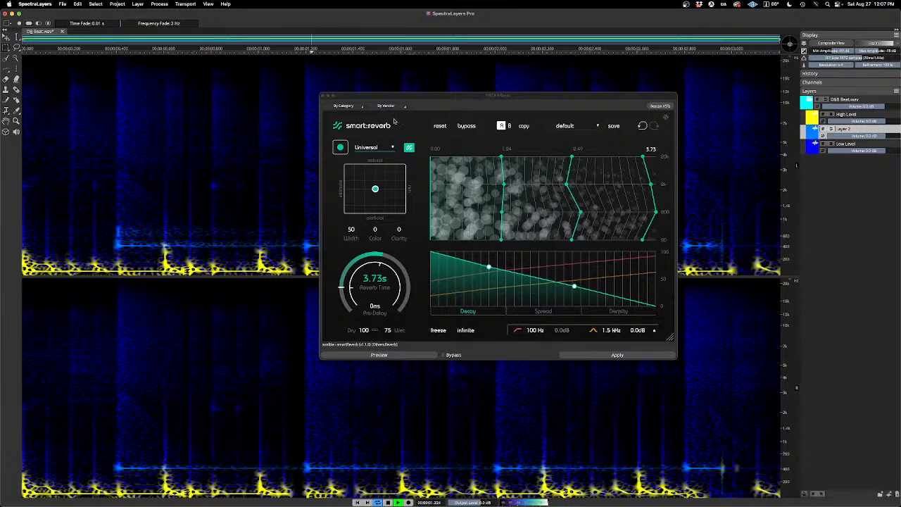
left_click(323, 96)
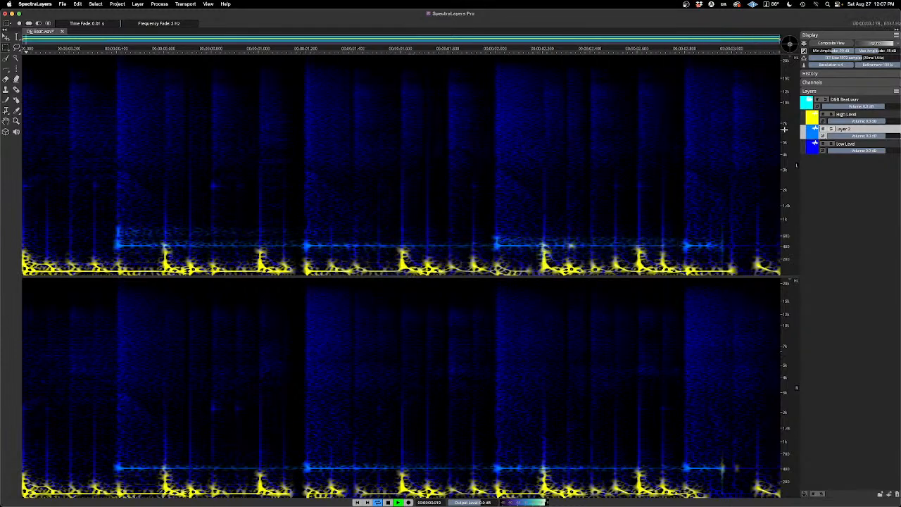
Step: Solo the reverberated Layer 2 during playback, return to the full mix for comparison, and stop
left_click(830, 129)
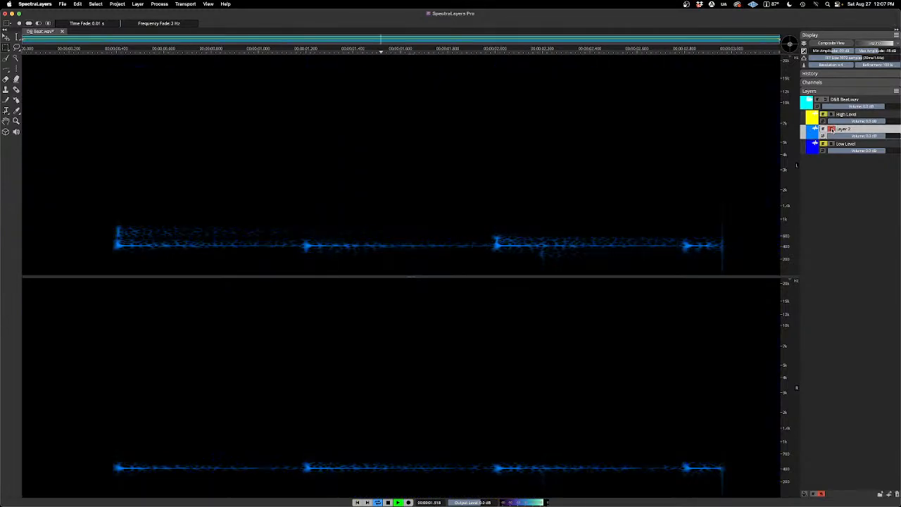
left_click(831, 129)
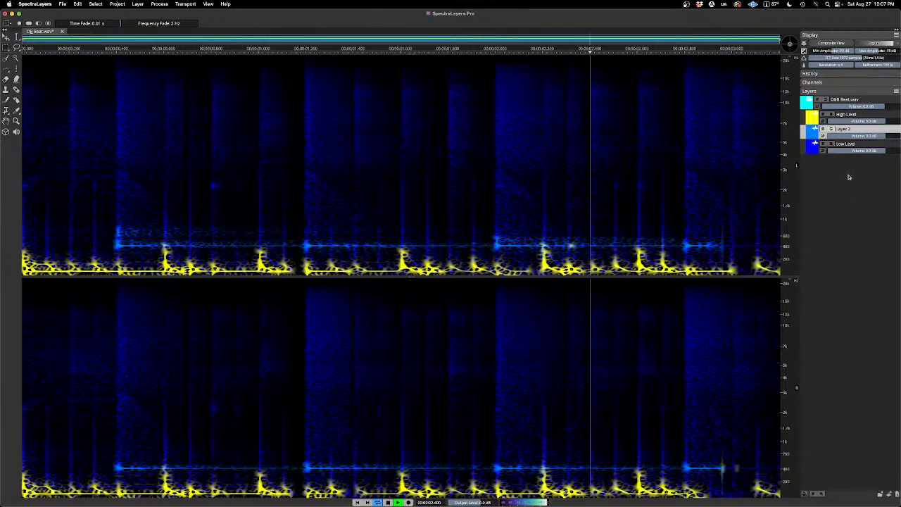
key("space")
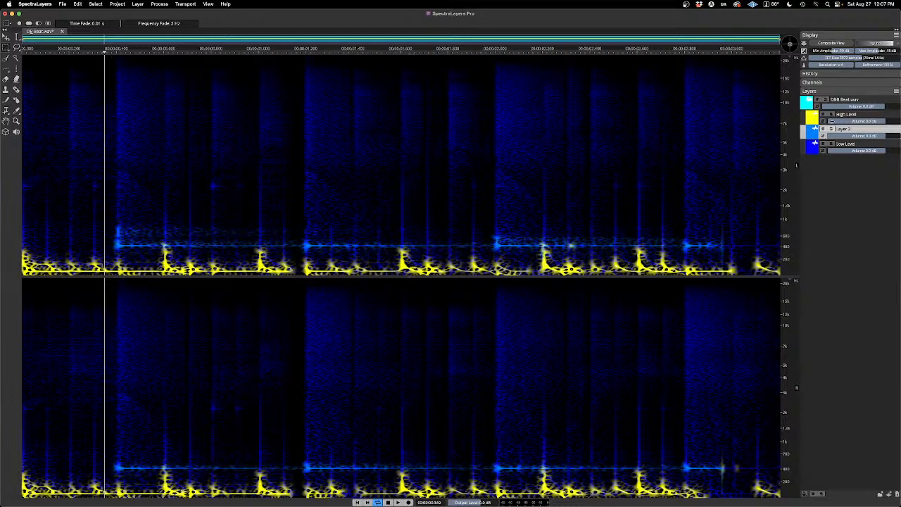
Step: Solo and select the High Level layer, and play it on its own before stopping playback
left_click(832, 116)
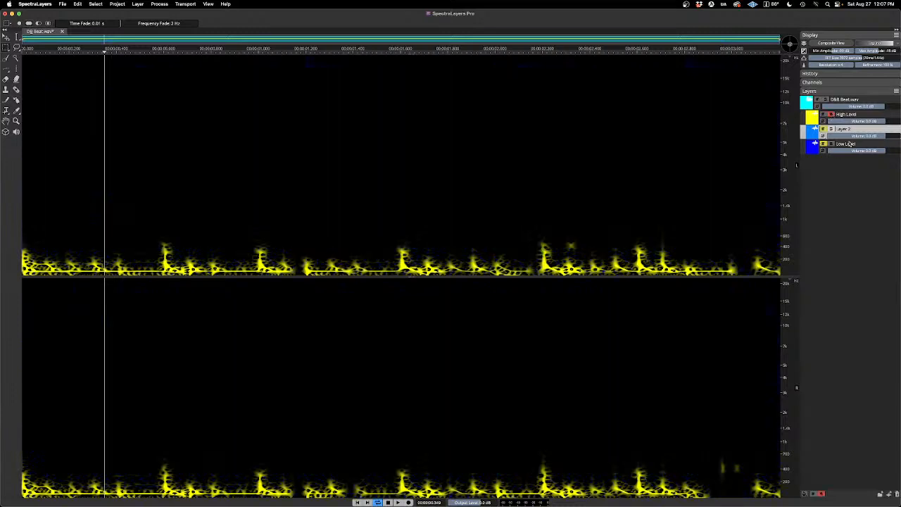
left_click(848, 117)
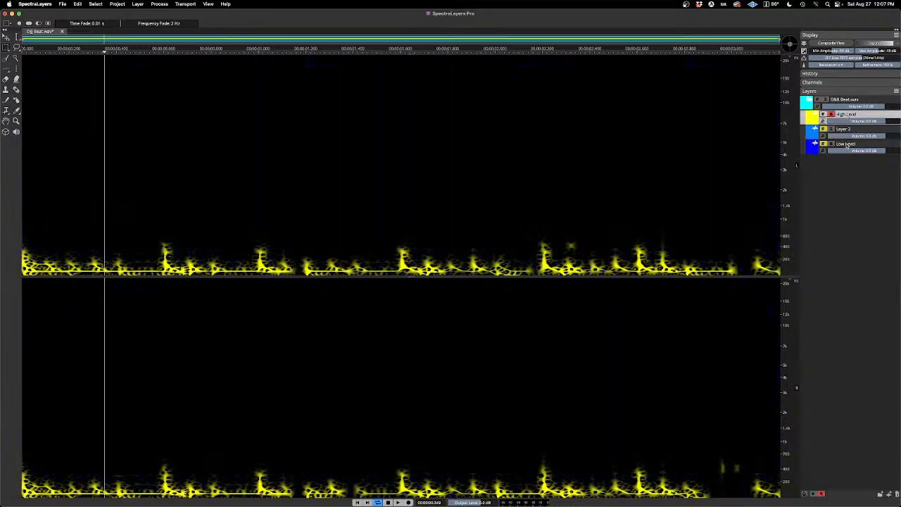
key("space")
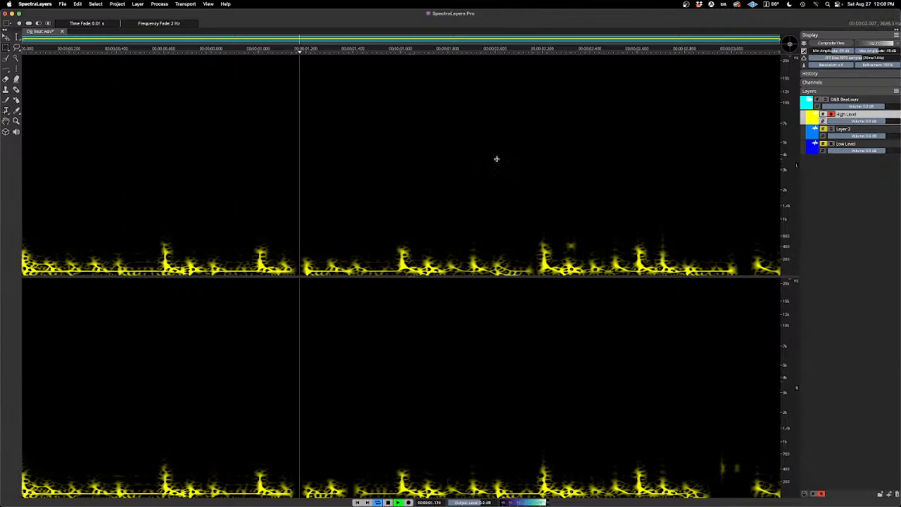
key("space")
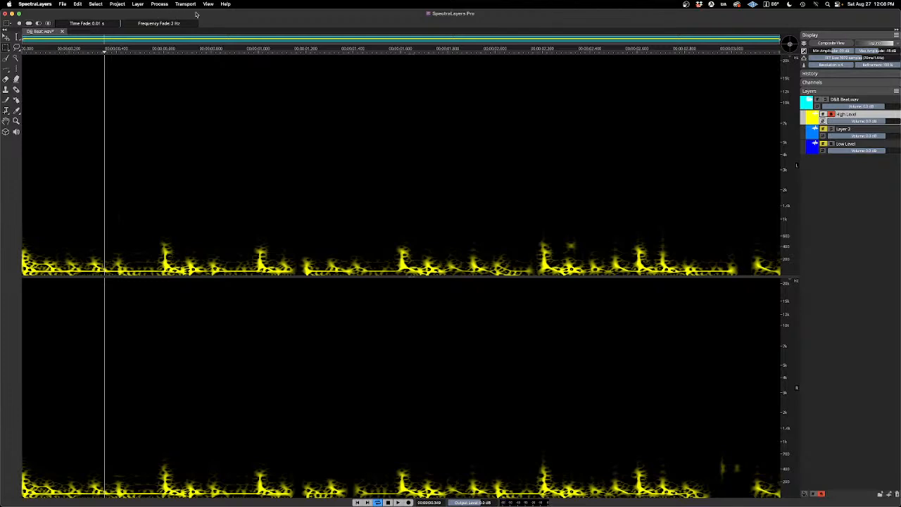
Step: Open VST3 Effects for the High Level layer and load Overloud's TH-U plug-in in place of smart:reverb
left_click(161, 5)
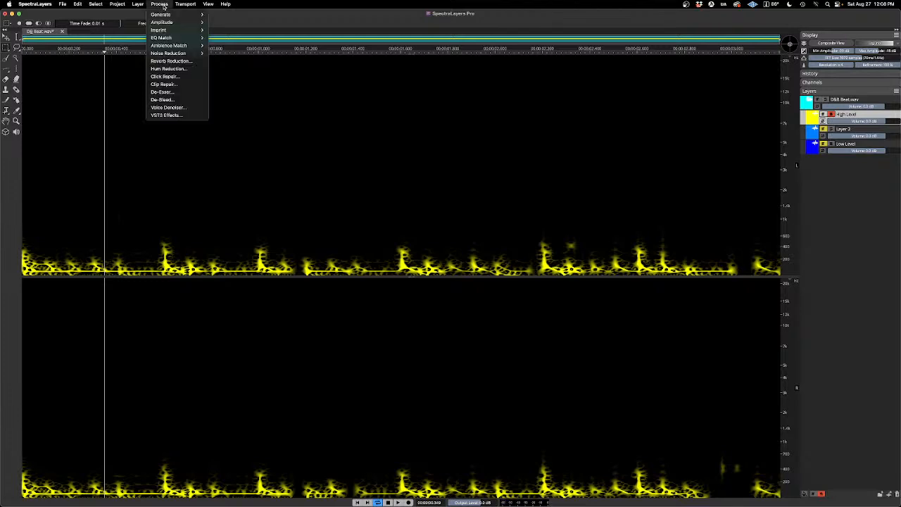
left_click(176, 116)
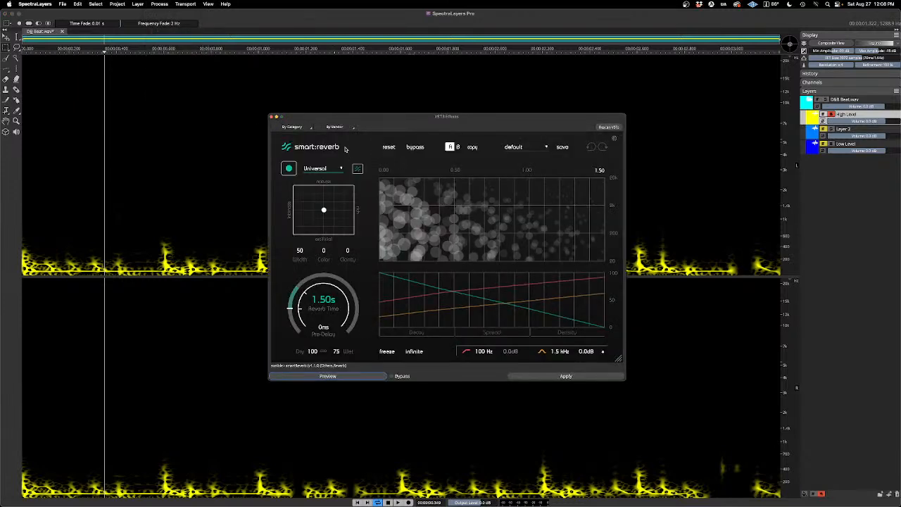
left_click(346, 130)
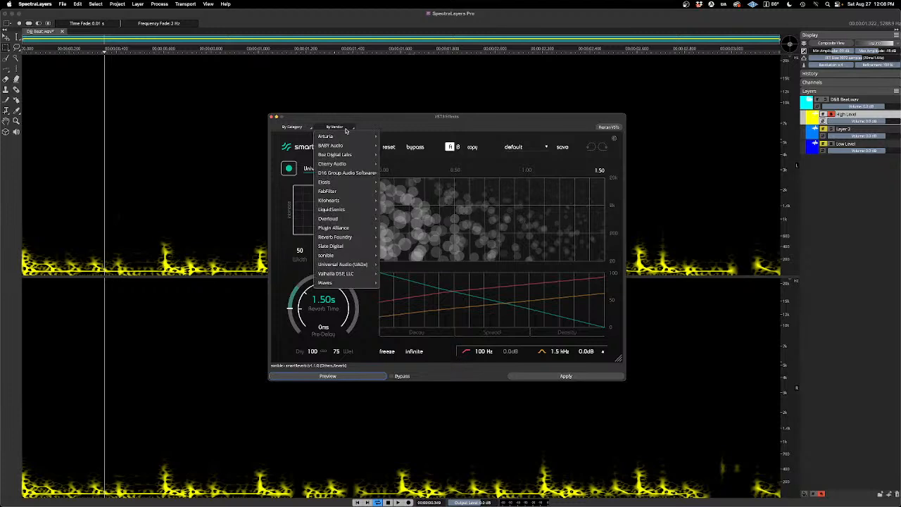
mouse_move(349, 244)
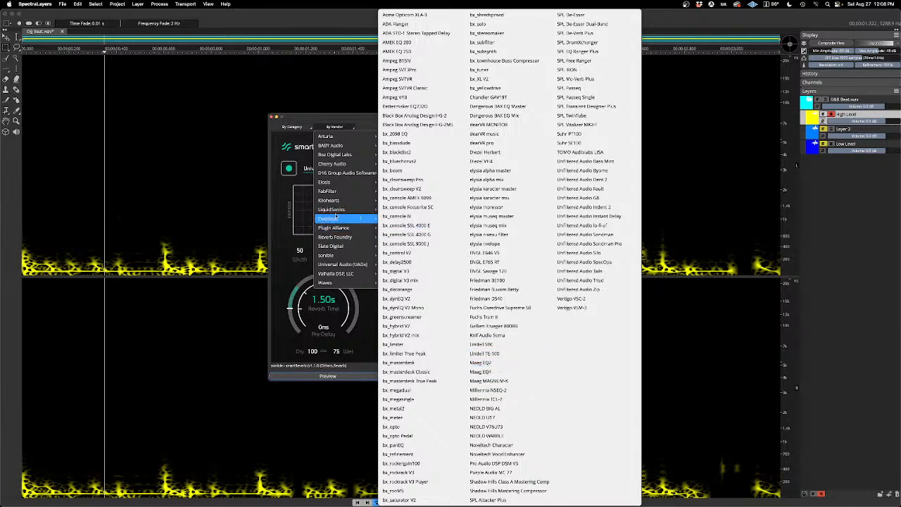
left_click(299, 121)
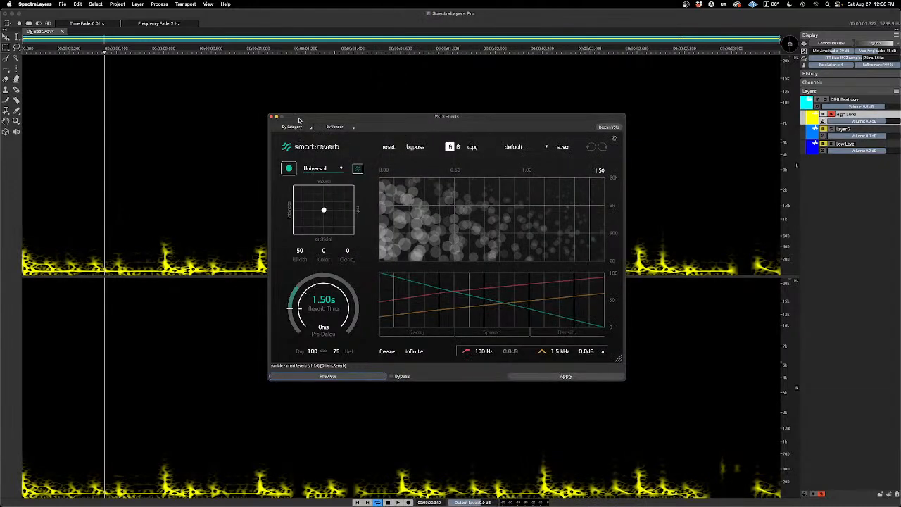
left_click(351, 130)
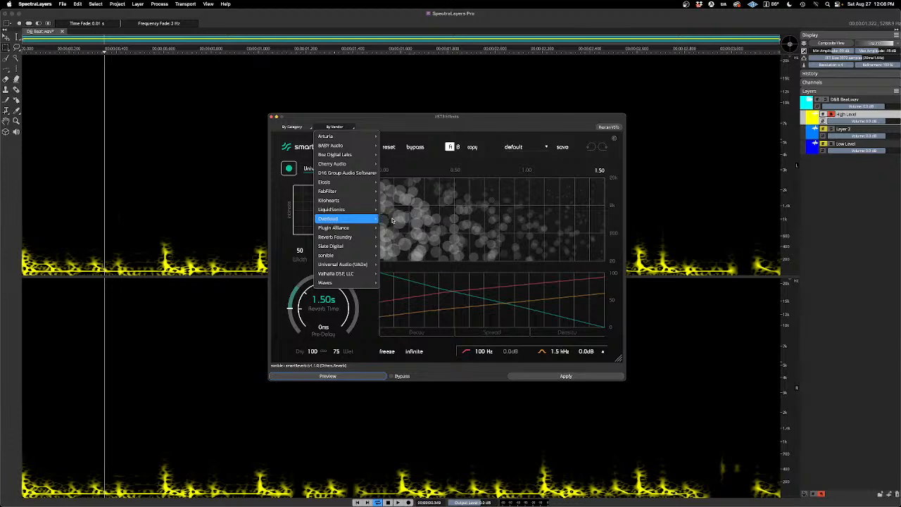
left_click(393, 219)
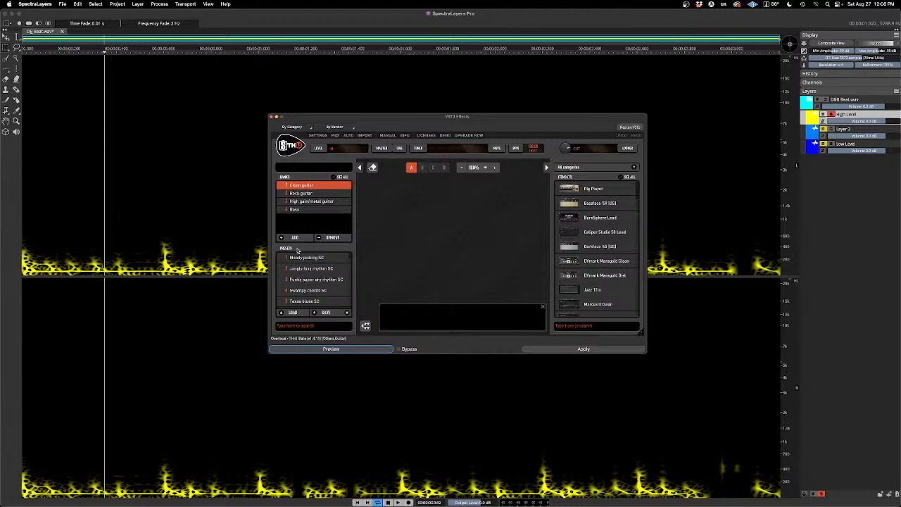
Step: Choose TH-U's High gain/metal guitar bank and briefly preview the plug-in on High Level
left_click(311, 202)
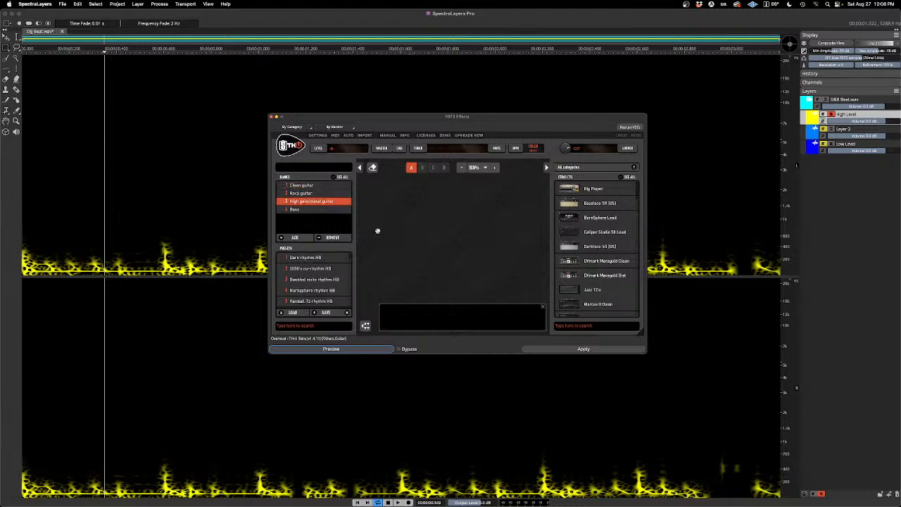
left_click(356, 349)
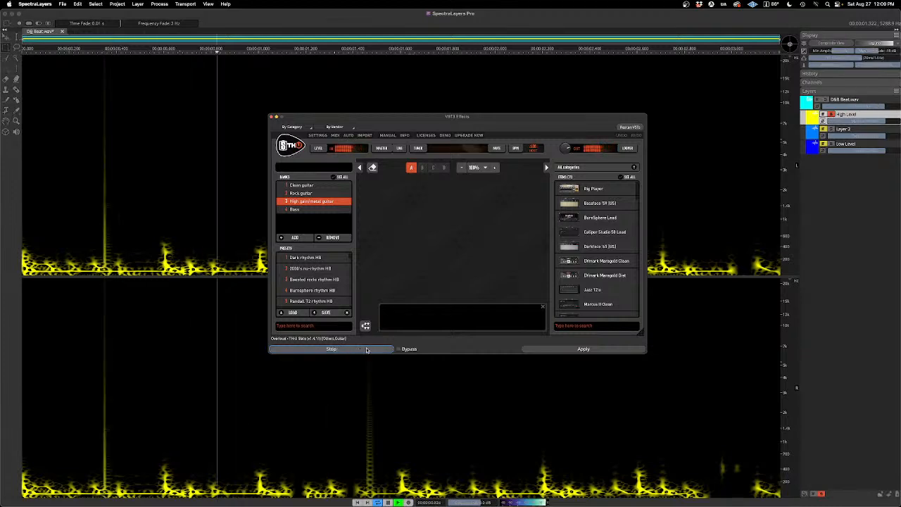
key("space")
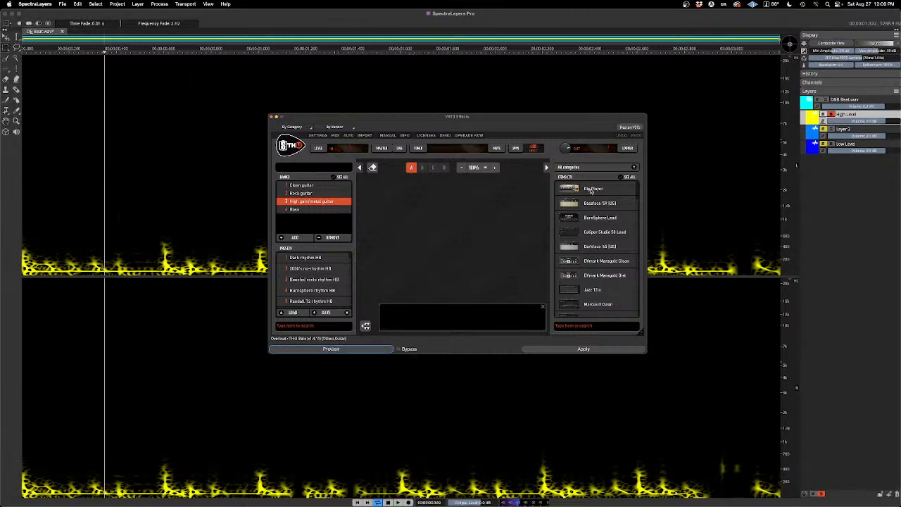
Step: Add the Rig Player to the empty TH-U chain, and try to preview the first Peavey 6505 rig model
left_click_drag(592, 189, 461, 230)
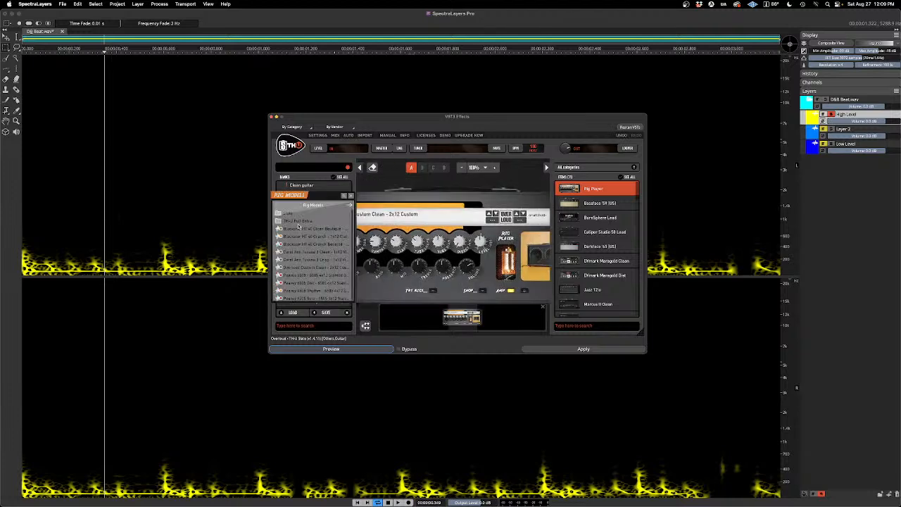
left_click(300, 274)
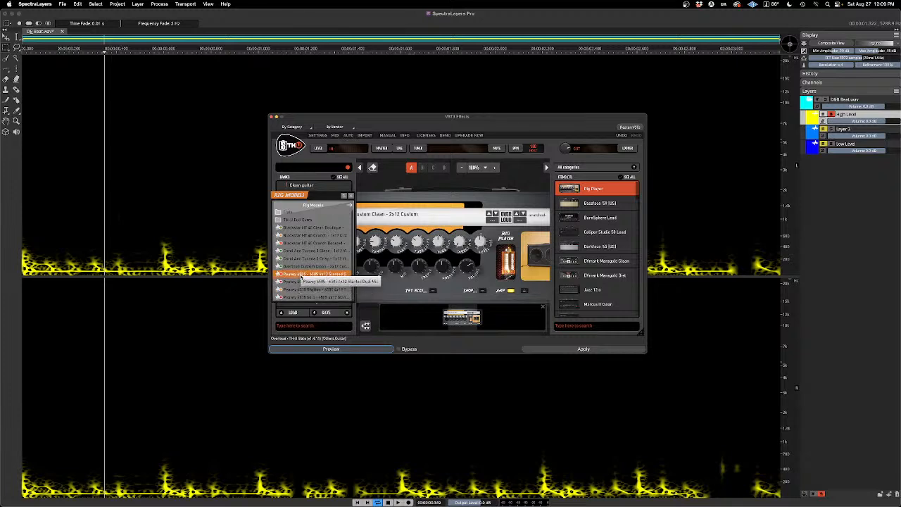
left_click(348, 350)
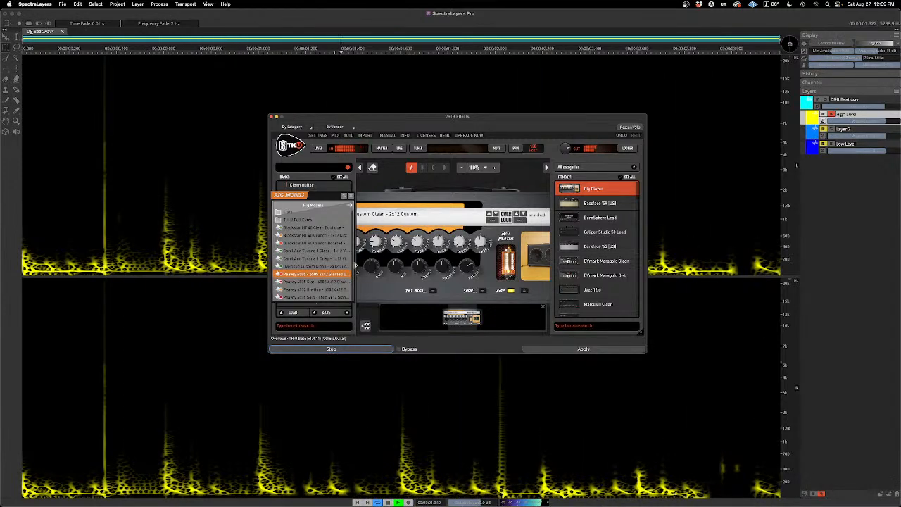
left_click(345, 349)
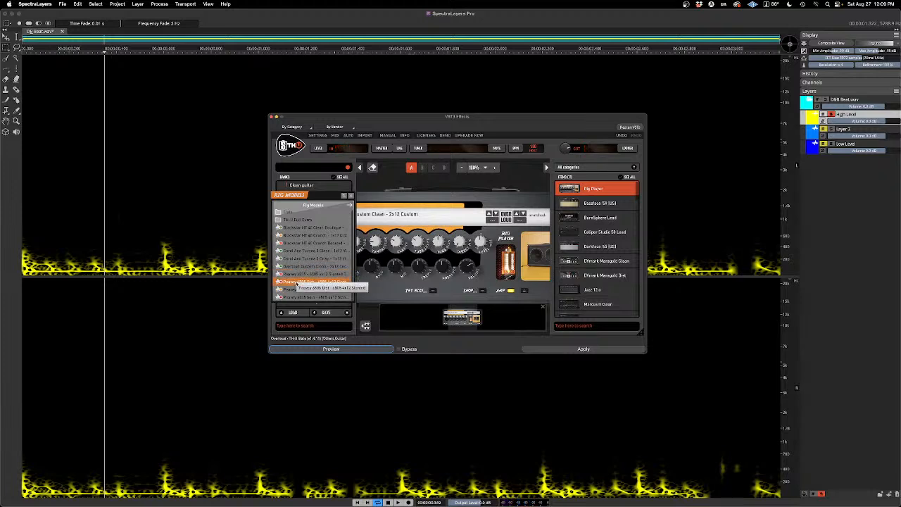
Step: Load the Peavey 6505 Dist - 6505 4x12 Slanted rig model and preview it on High Level
left_click(296, 283)
key("space")
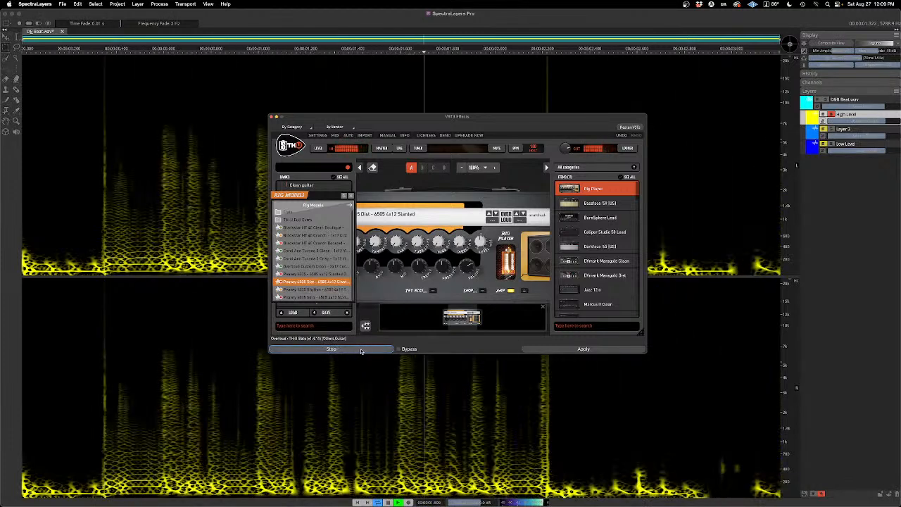
left_click(361, 350)
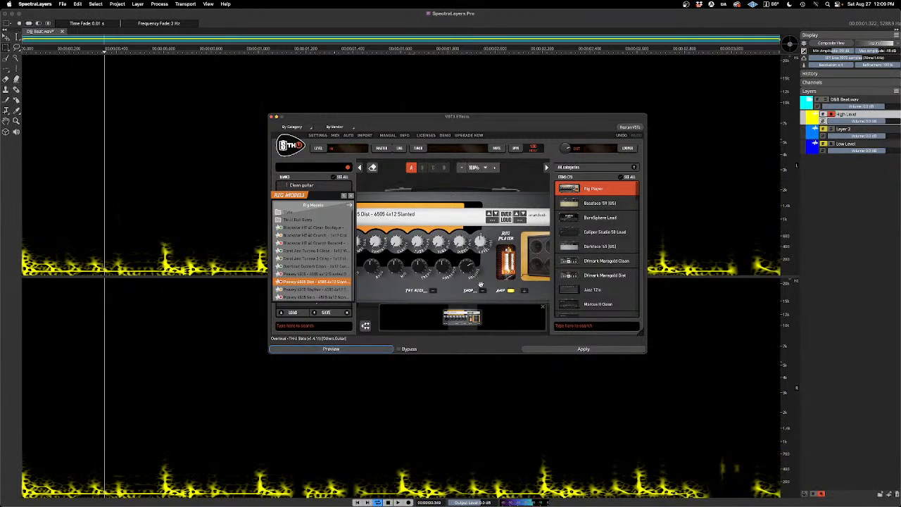
Step: Duplicate the High Level layer and rename the copy High Level Distortion
left_click(862, 190)
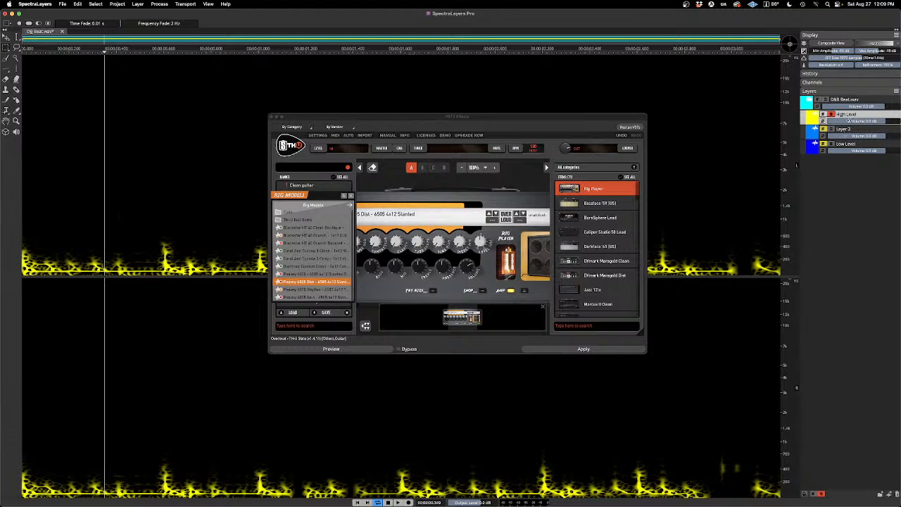
right_click(858, 115)
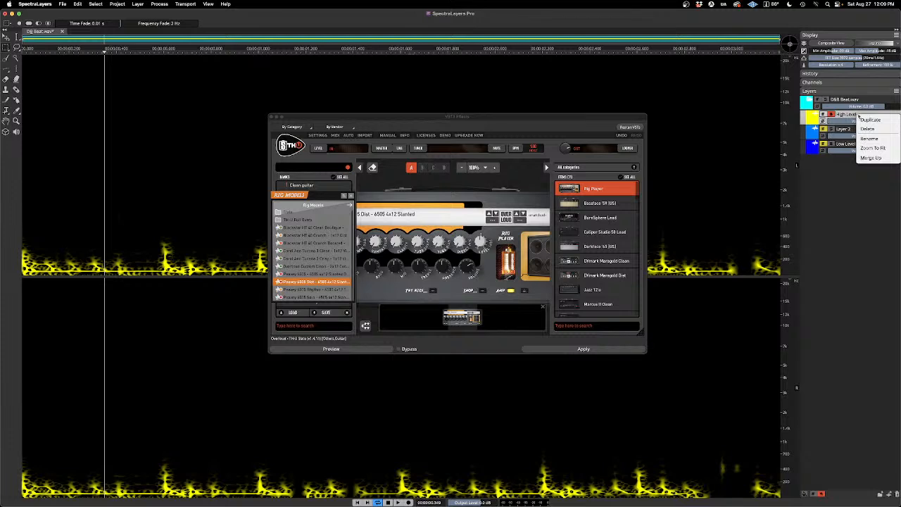
left_click(870, 119)
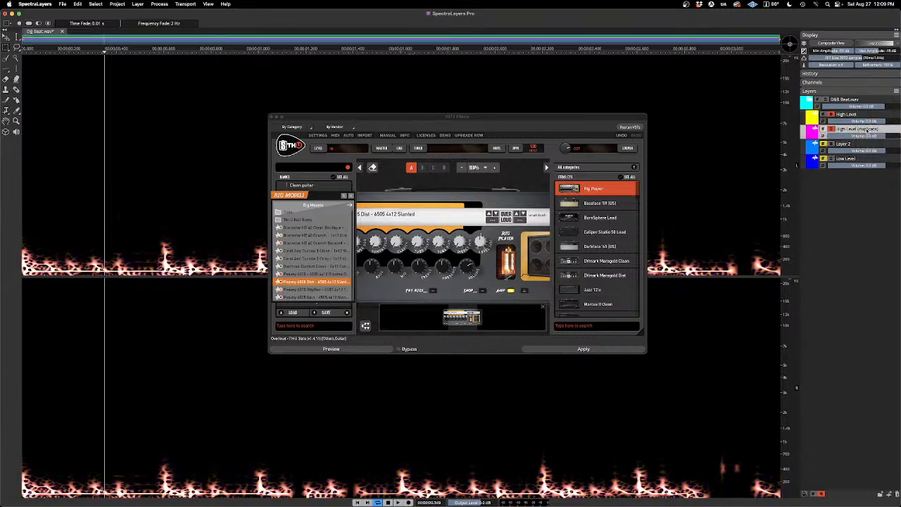
double_click(867, 130)
left_click(881, 130)
key("BackSpace")
key("BackSpace")
Step: Mute the original High Level layer, then preview and apply TH-U to High Level Distortion, closing the effect window
left_click(824, 114)
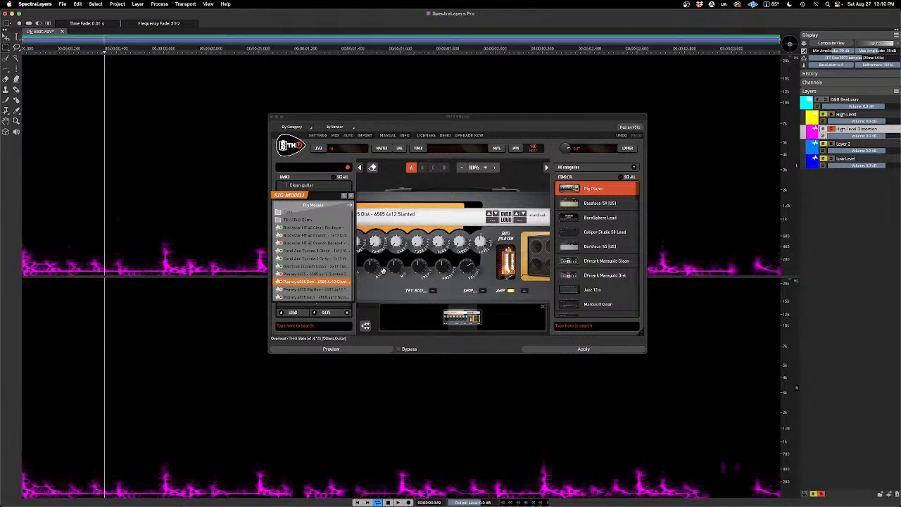
left_click(368, 350)
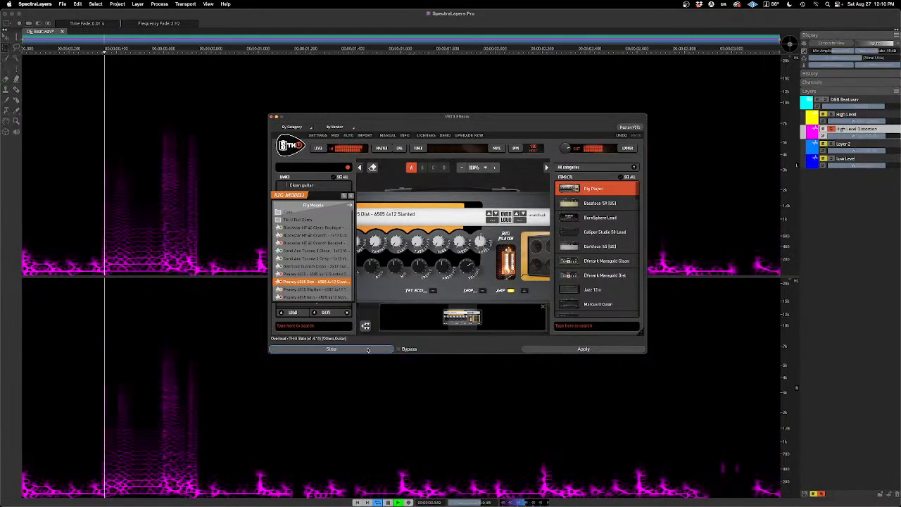
left_click(367, 350)
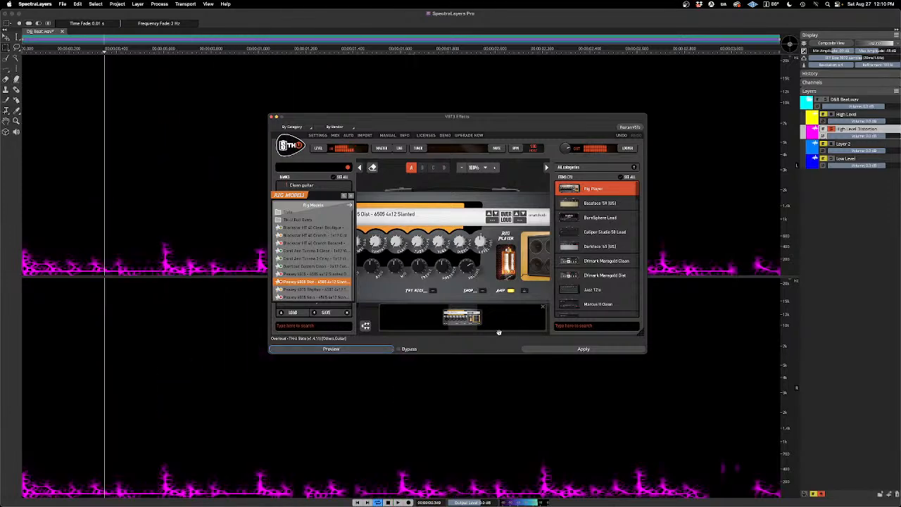
left_click(561, 351)
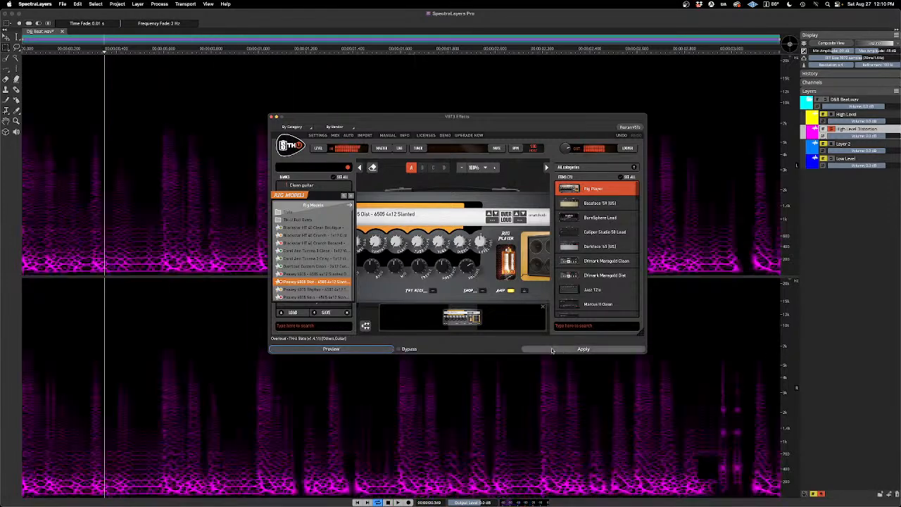
left_click(272, 117)
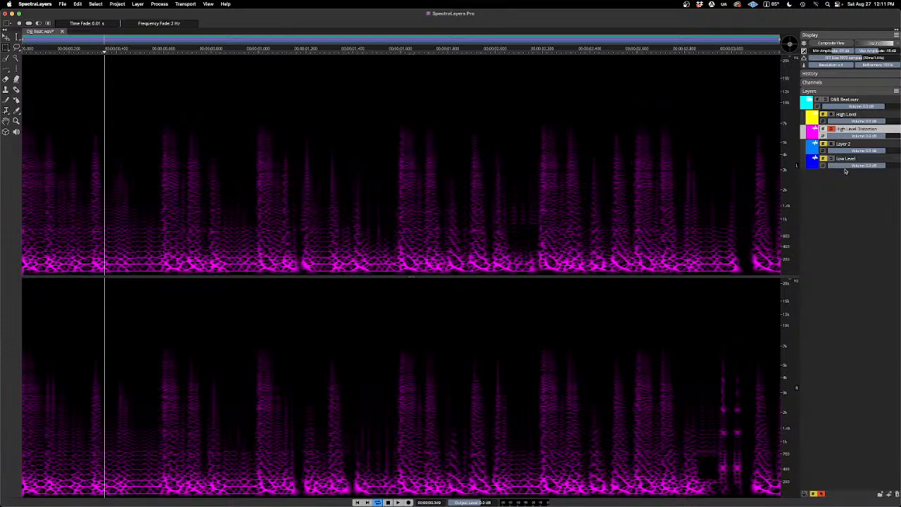
Step: Compare High Level and High Level Distortion in playback by soloing each one alone and both together
left_click(833, 117)
left_click(823, 129)
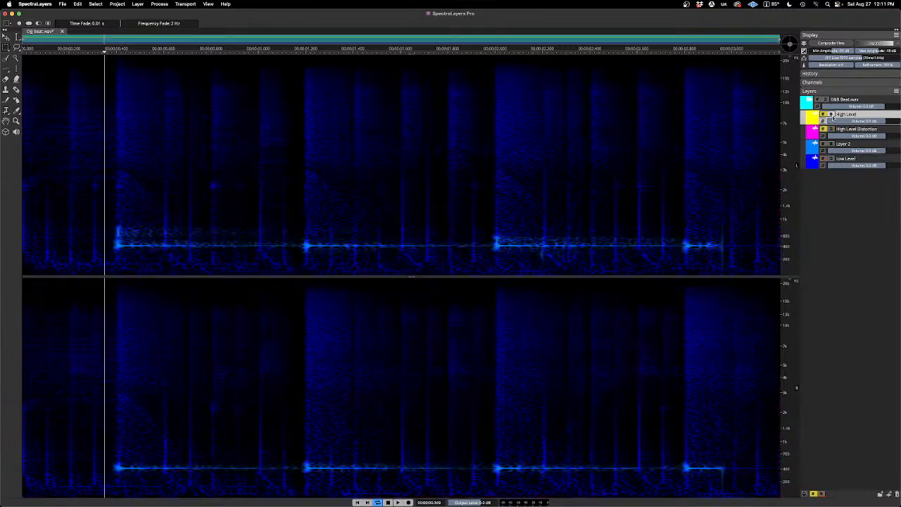
left_click(831, 114)
key("space")
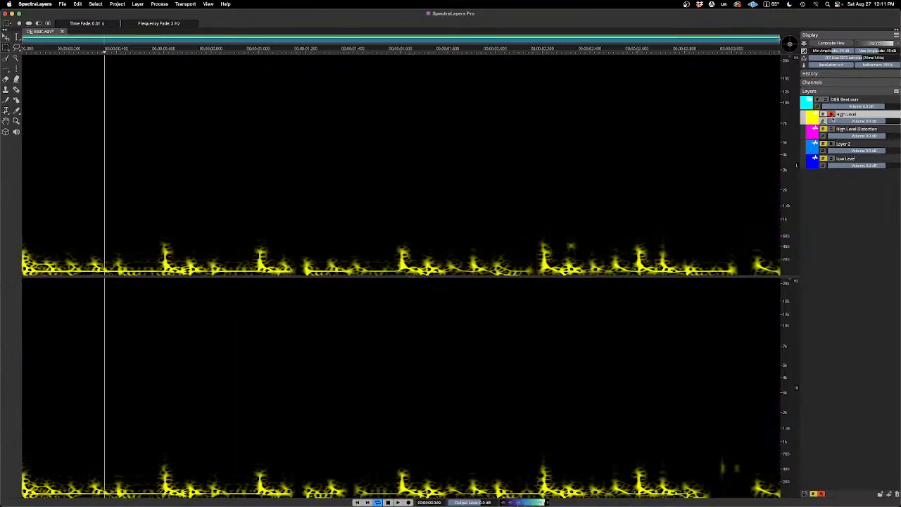
left_click(831, 130)
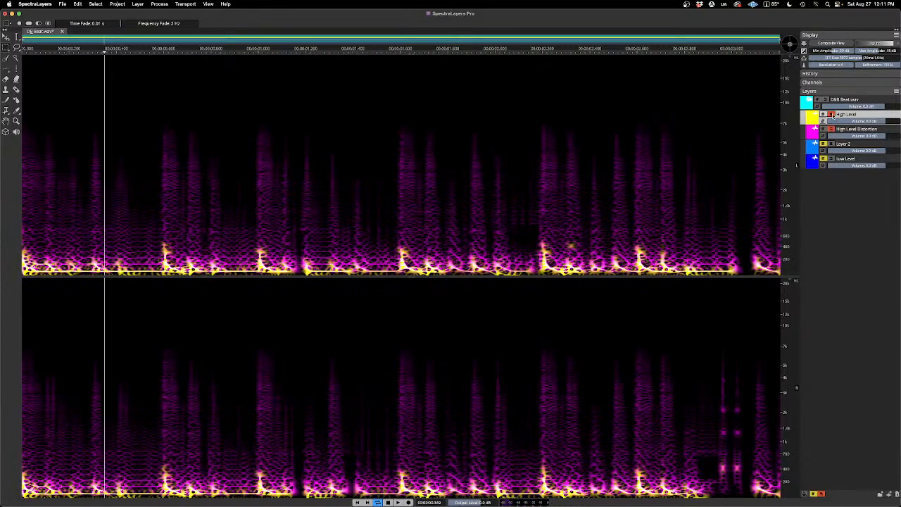
left_click(831, 114)
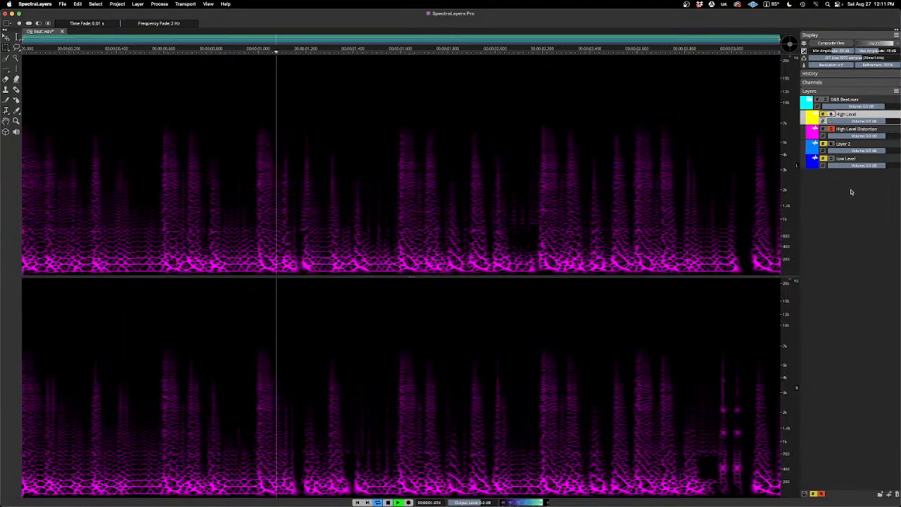
left_click(831, 114)
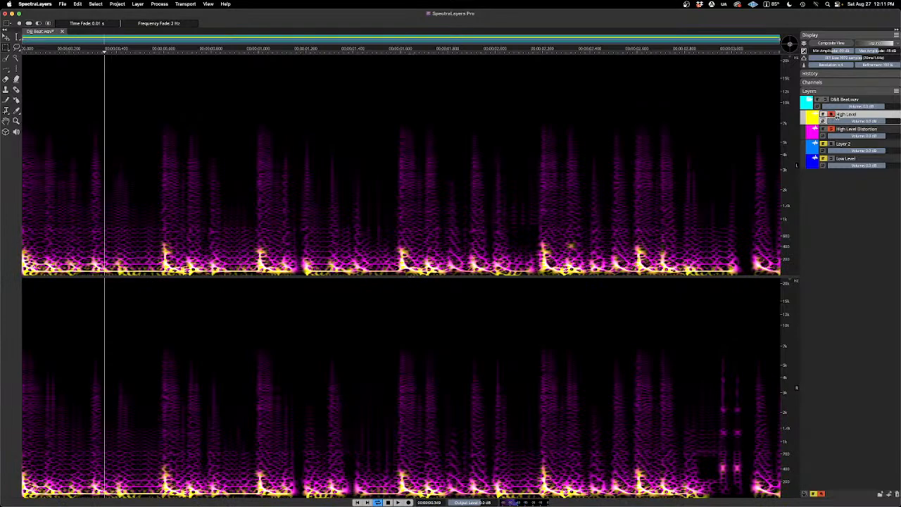
Step: Lower the High Level Distortion volume while playing it with High Level, and unsolo both layers
key("space")
left_click_drag(884, 136, 866, 137)
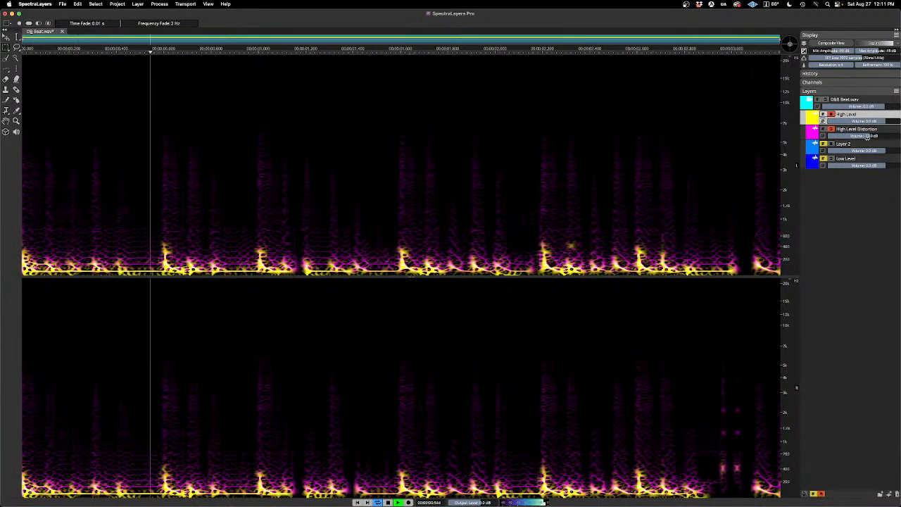
left_click(831, 129)
left_click(831, 114)
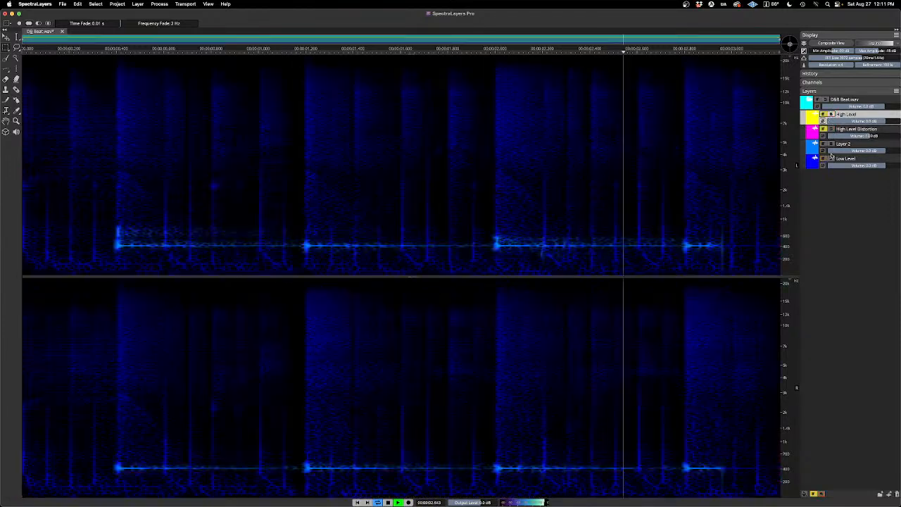
Step: Audition Layer 2 and Low Level one at a time by soloing each during playback, leaving both unsoloed
key("space")
left_click(832, 144)
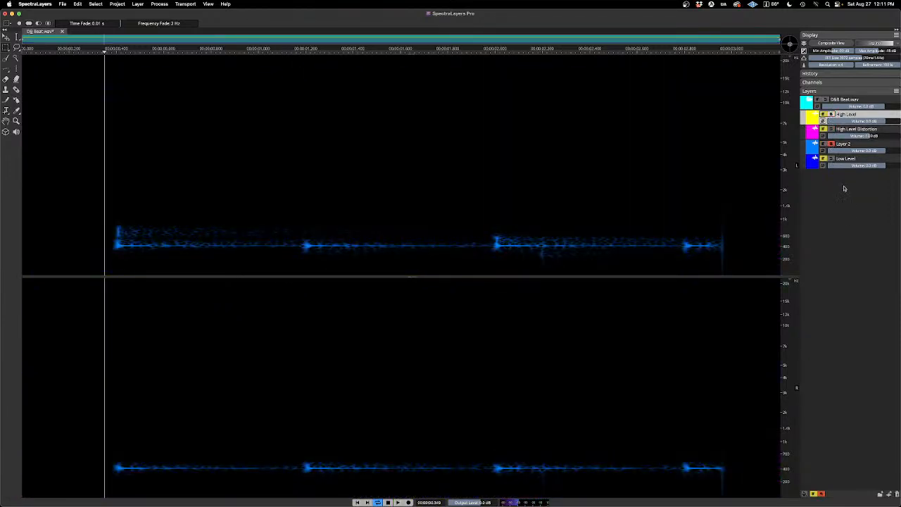
key("space")
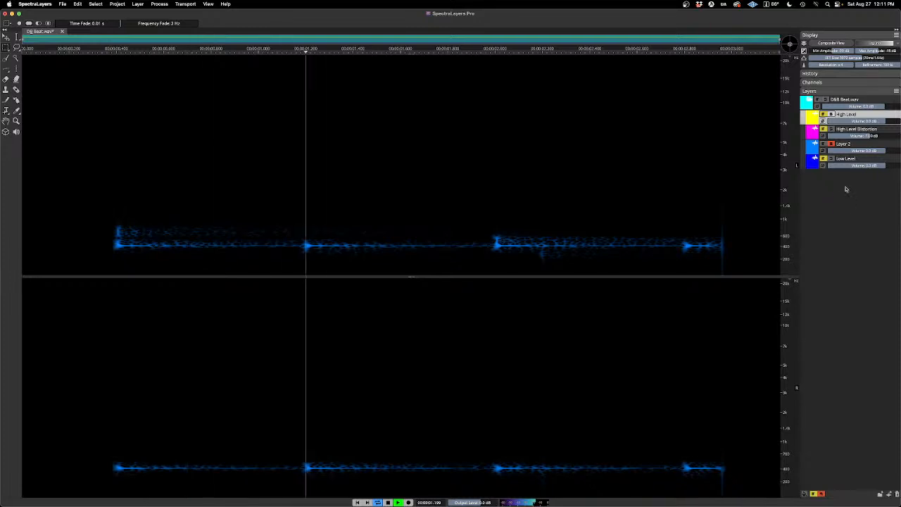
key("space")
left_click(831, 144)
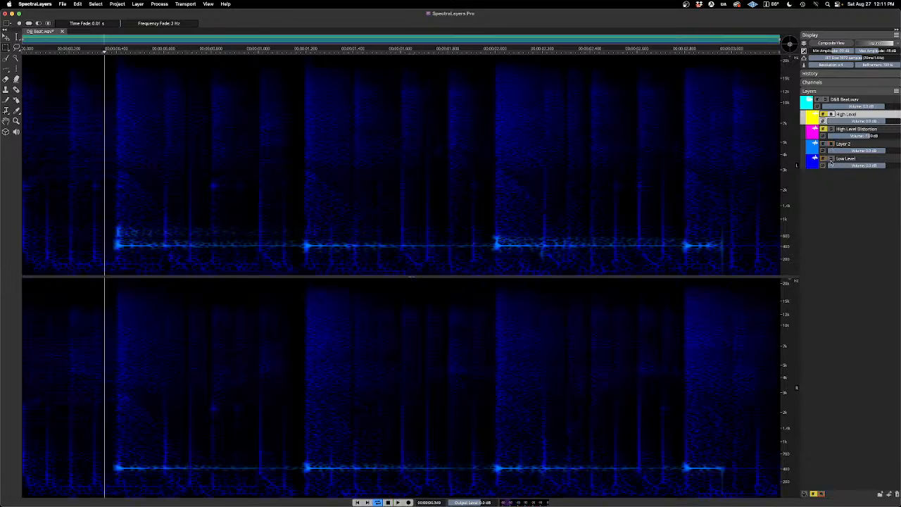
left_click(831, 159)
key("space")
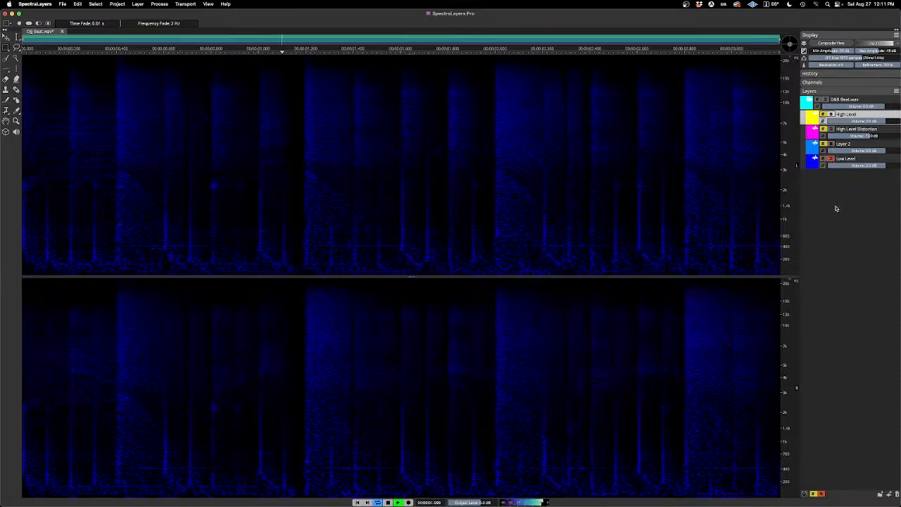
key("space")
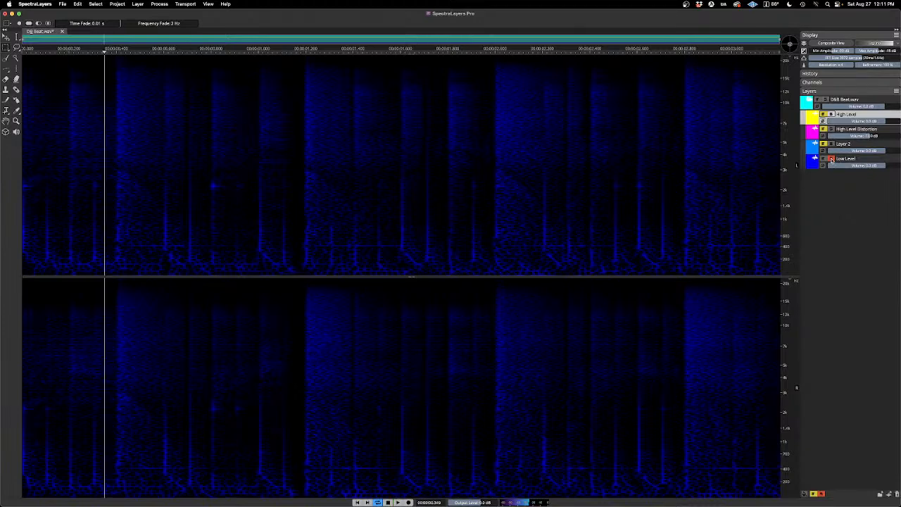
left_click(831, 159)
Step: Unmute High Level Distortion and High Level, and play the full mix from the start
left_click(824, 130)
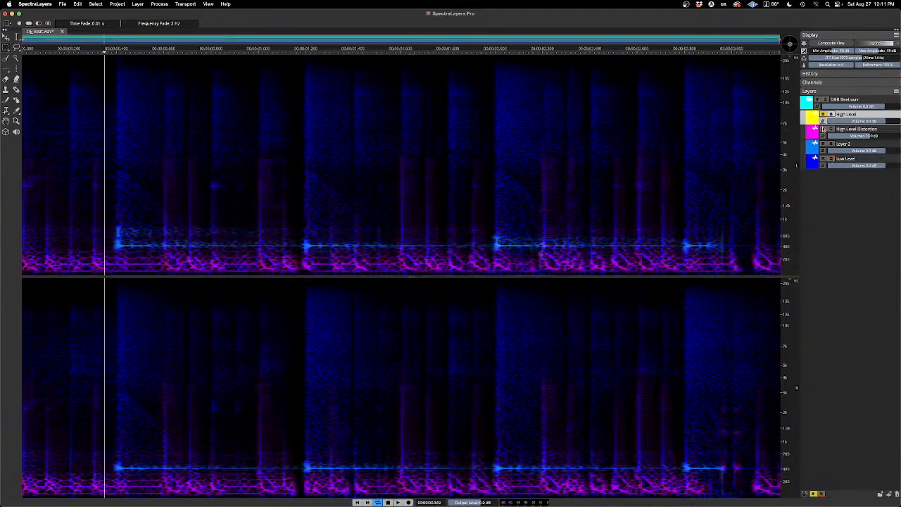
left_click(823, 116)
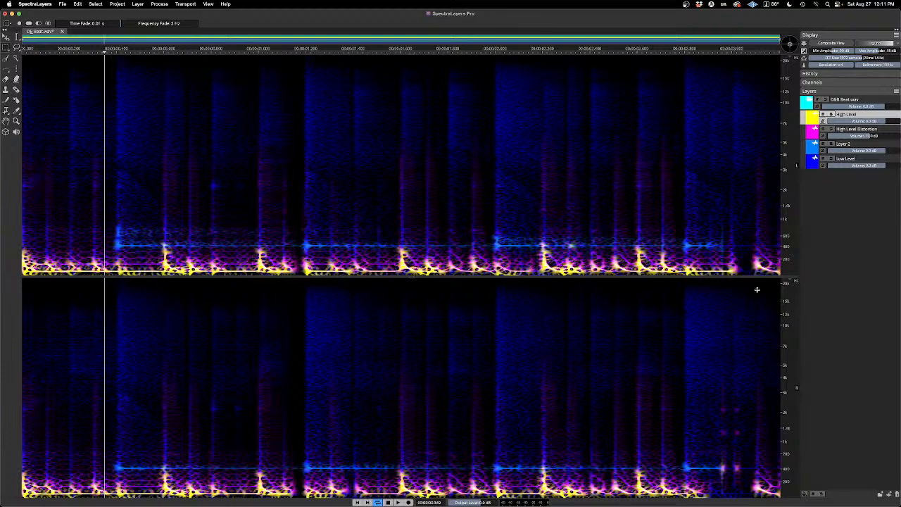
left_click(366, 502)
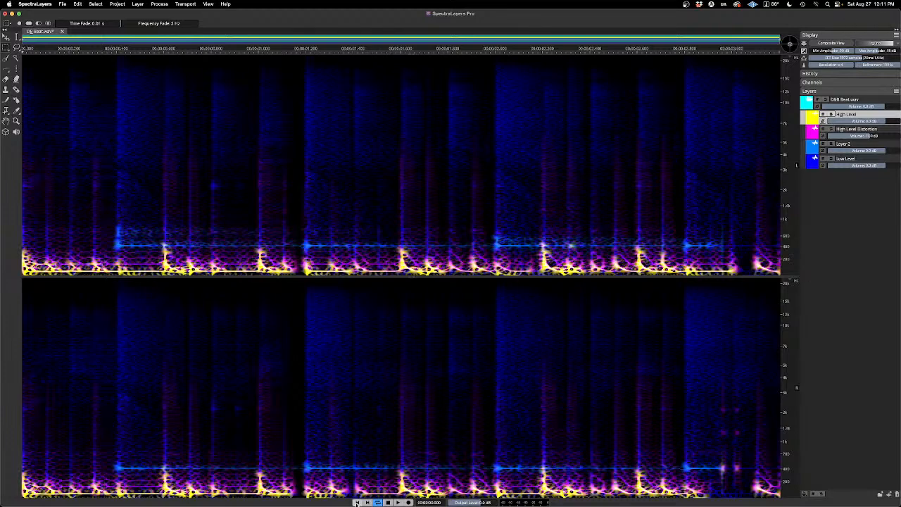
key("space")
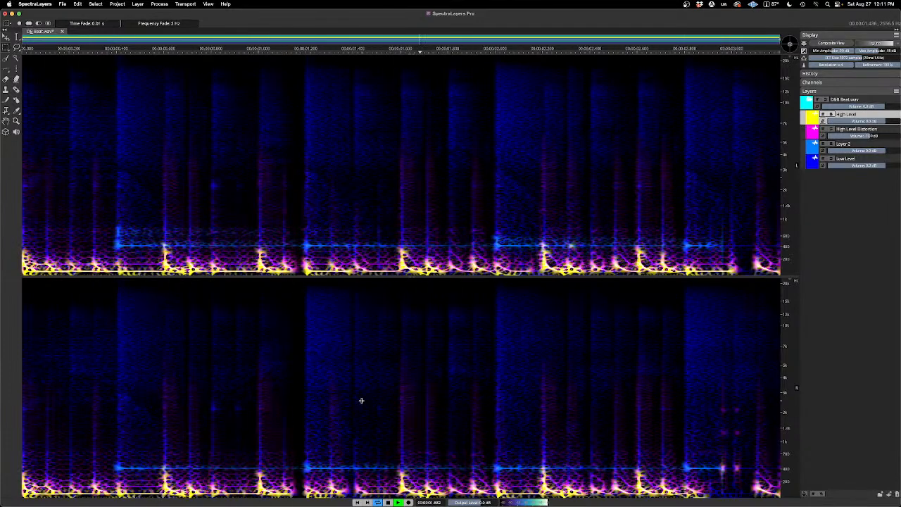
key("space")
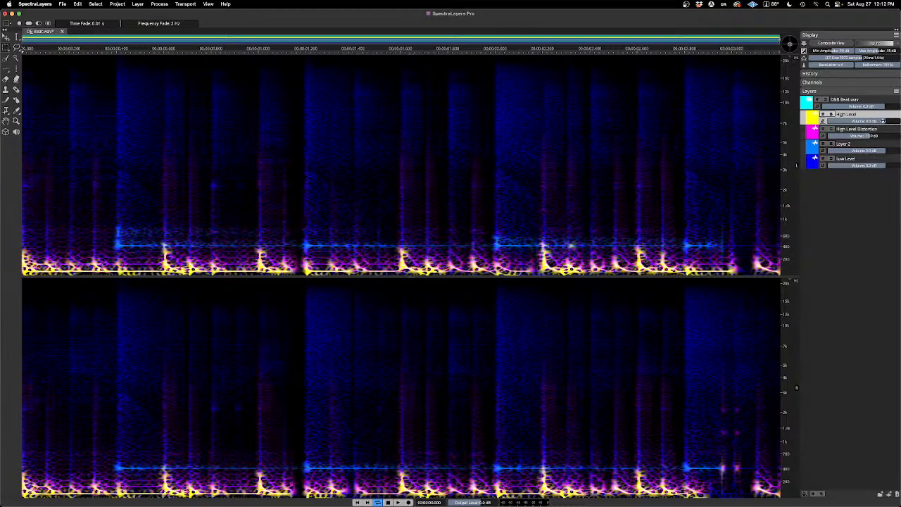
Step: Lower the High Level volume to near silence, set High Level Distortion to 0.0 dB, and play the mix
left_click_drag(882, 121, 824, 135)
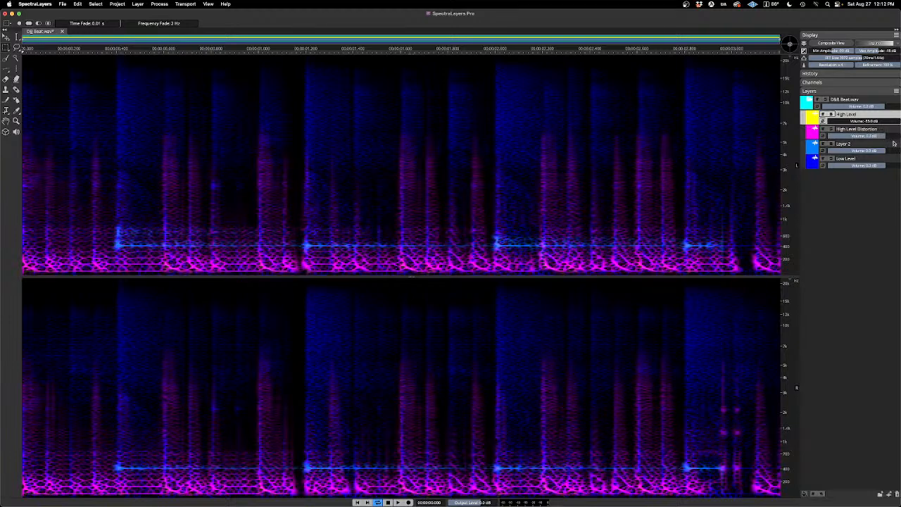
key("space")
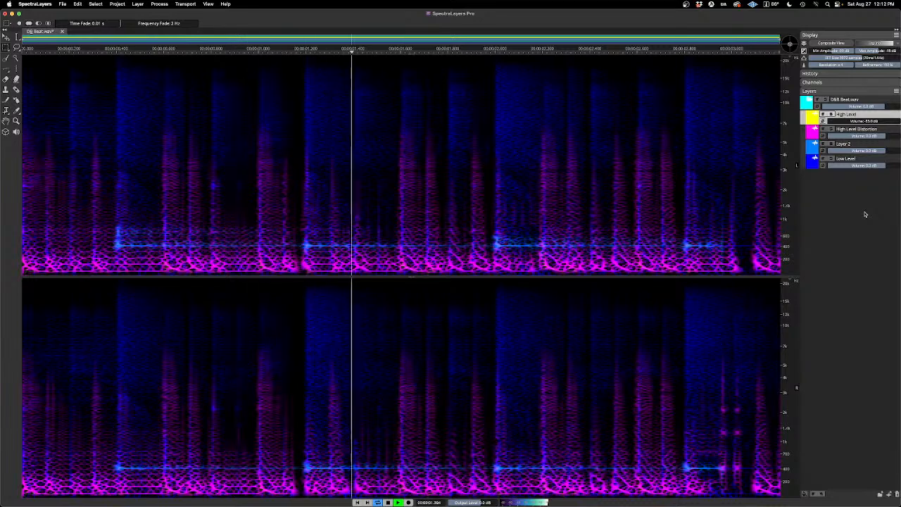
key("space")
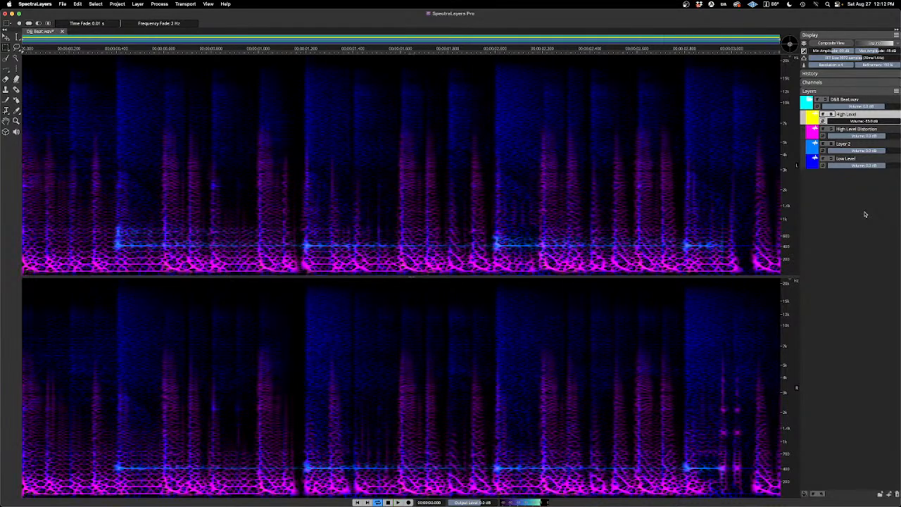